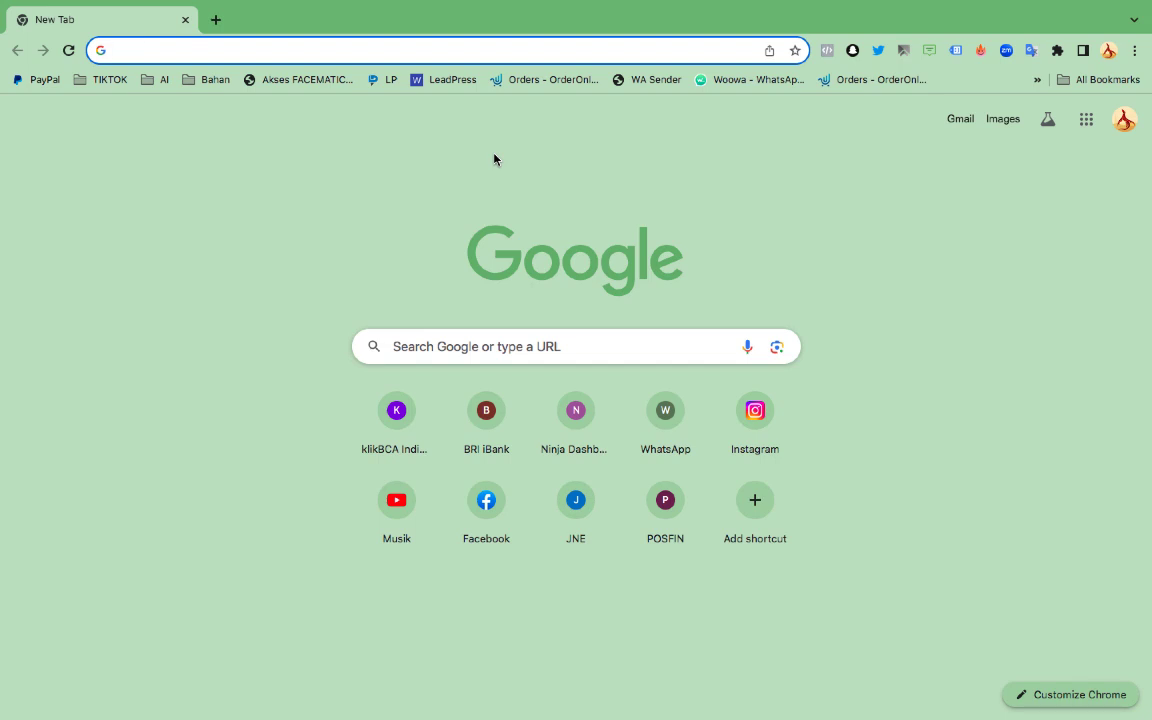
Load formulir.com and go from its homepage to the Formulir login page
text(f)
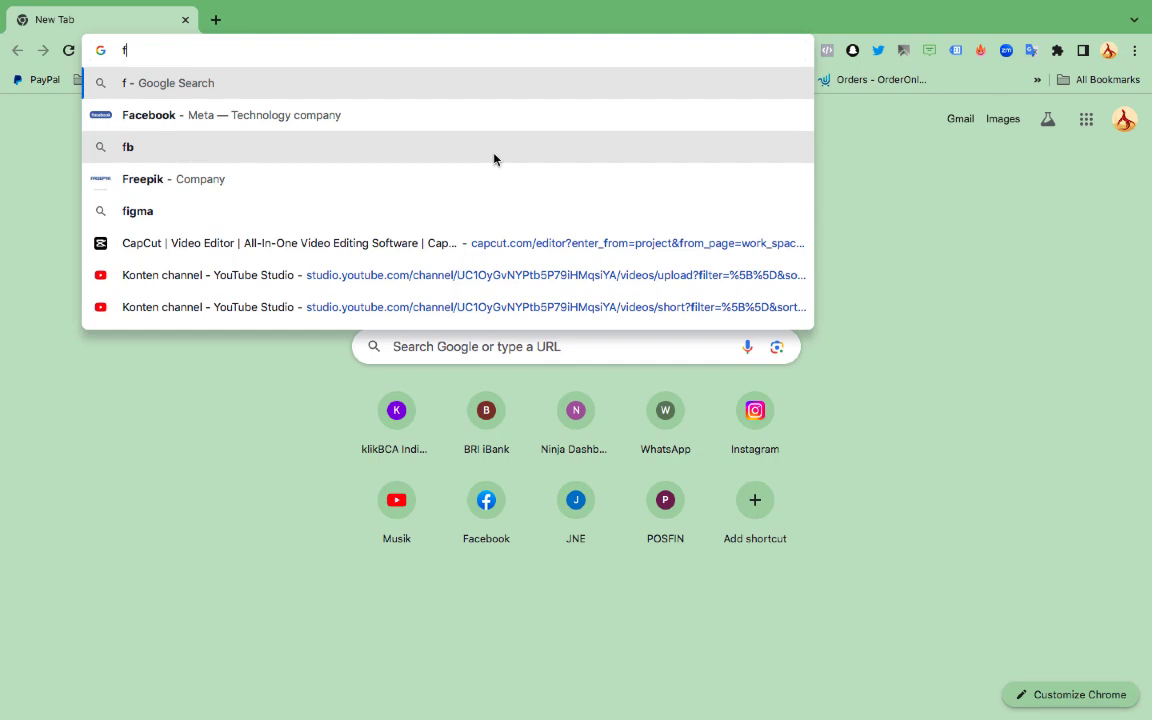
text(ormulir.)
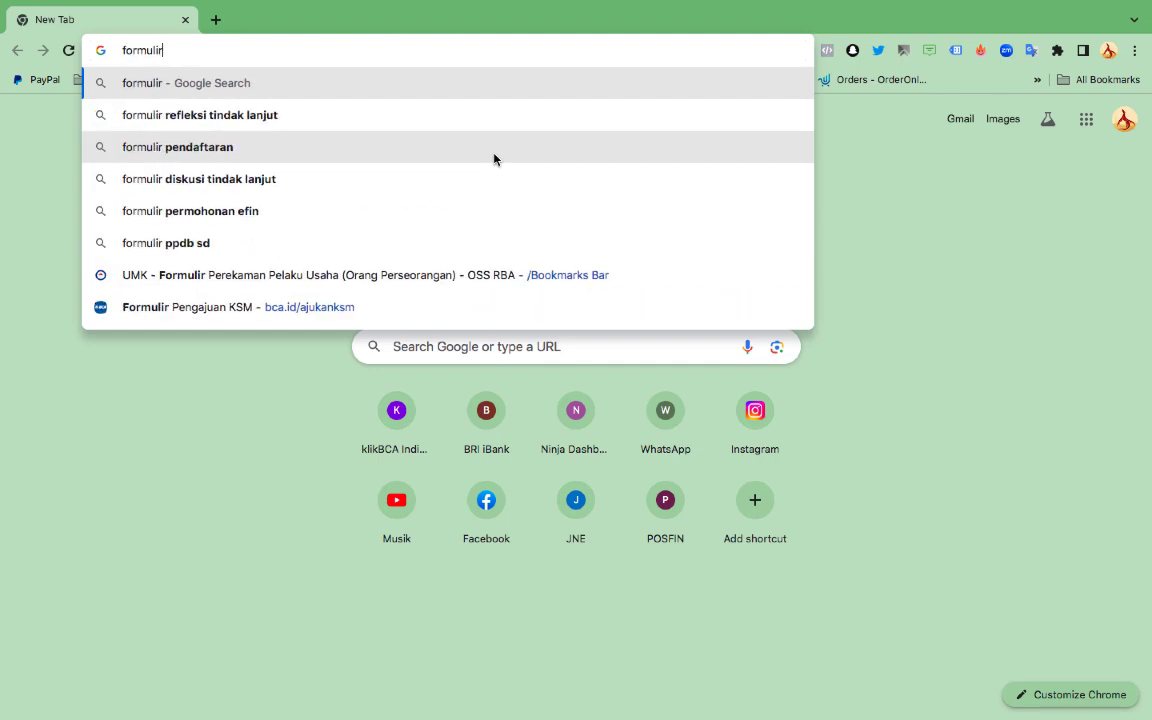
text(com)
key(Return)
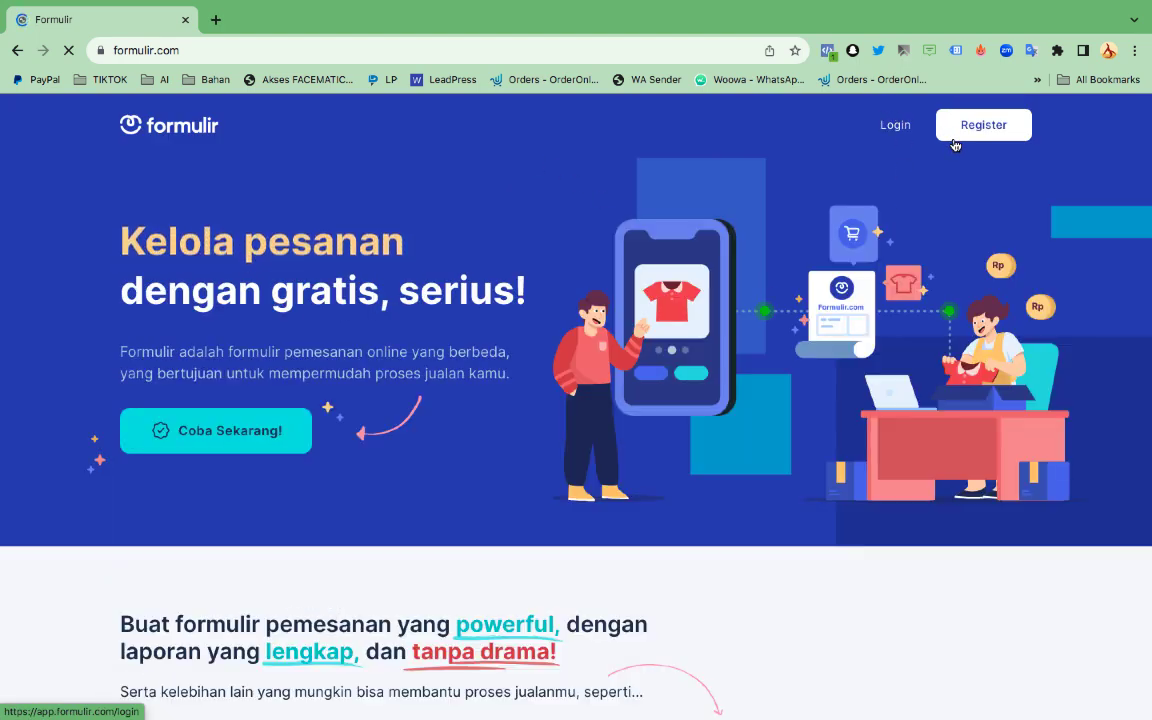
click(955, 141)
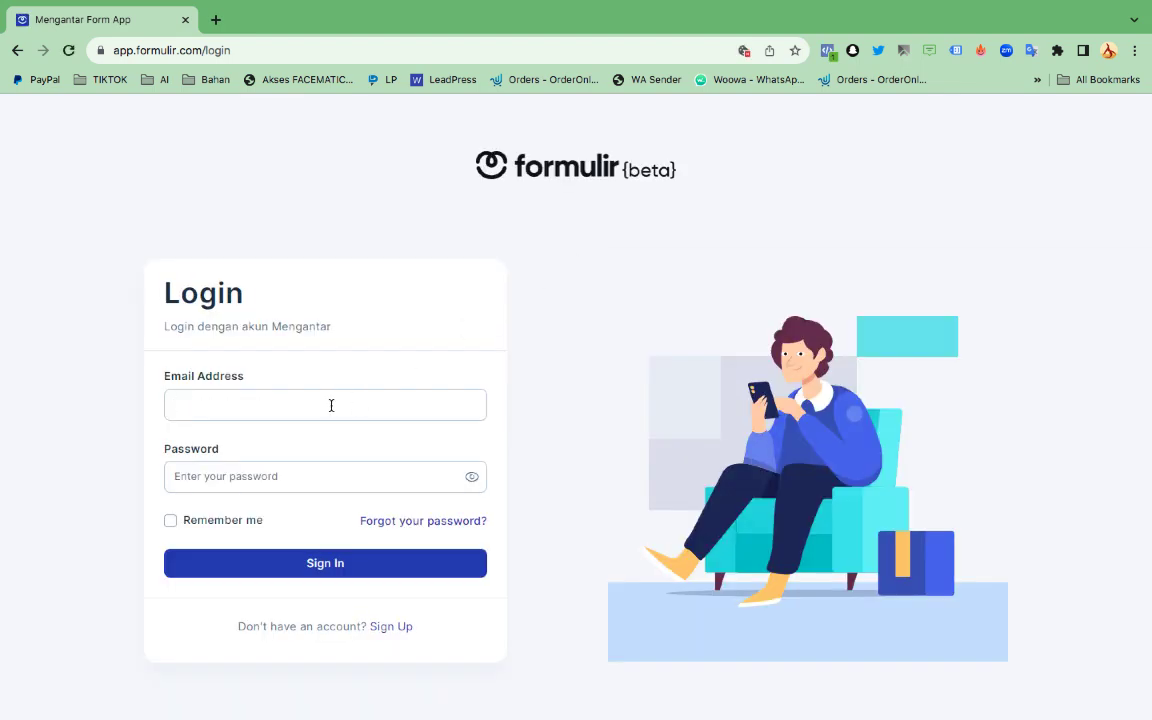
Copy the Google account's email address from the account panel in a new tab
text(pandub)
click(215, 19)
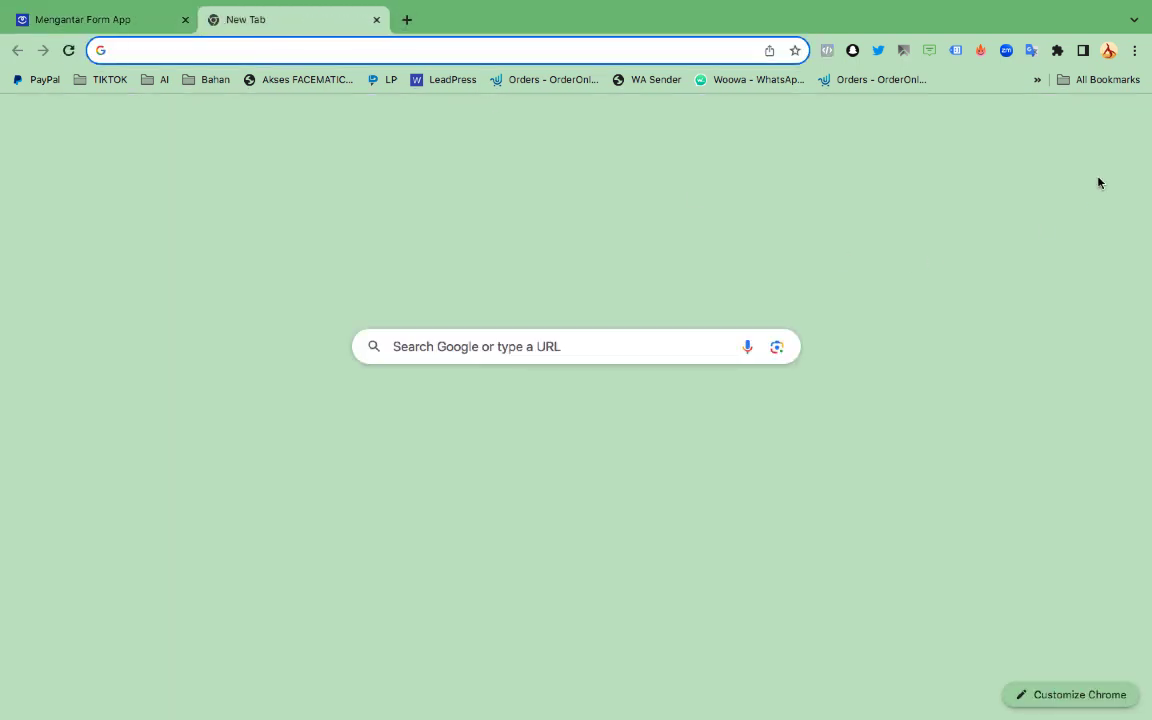
click(1124, 124)
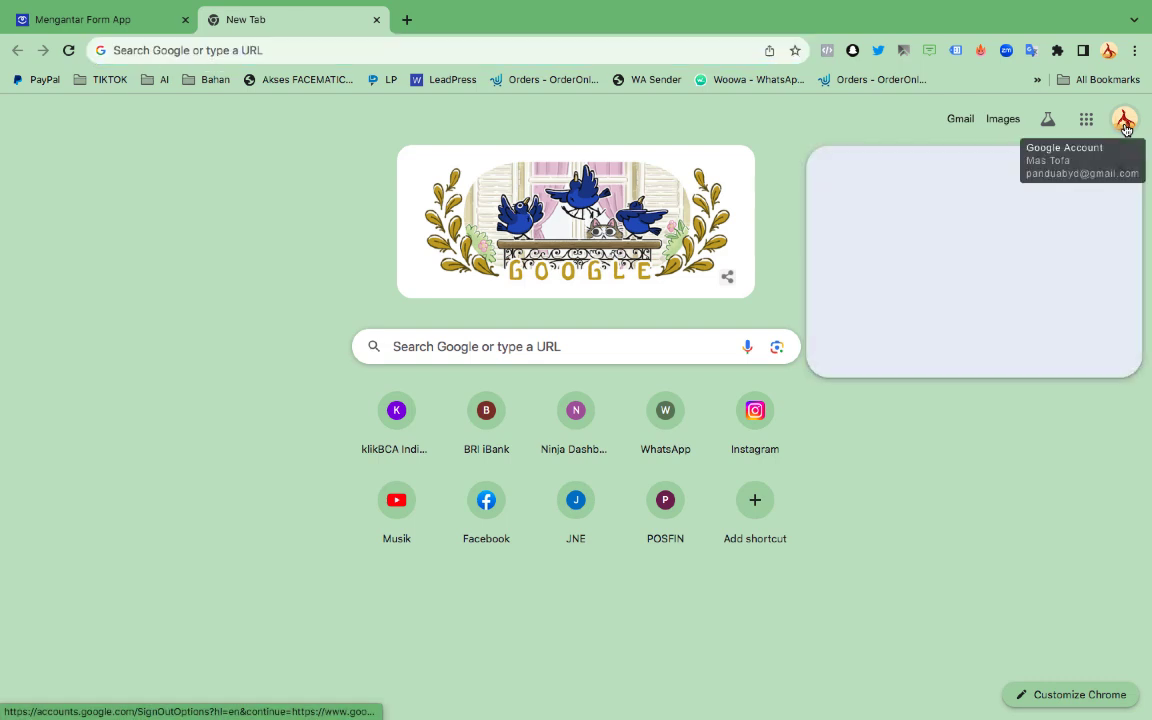
double_click(967, 170)
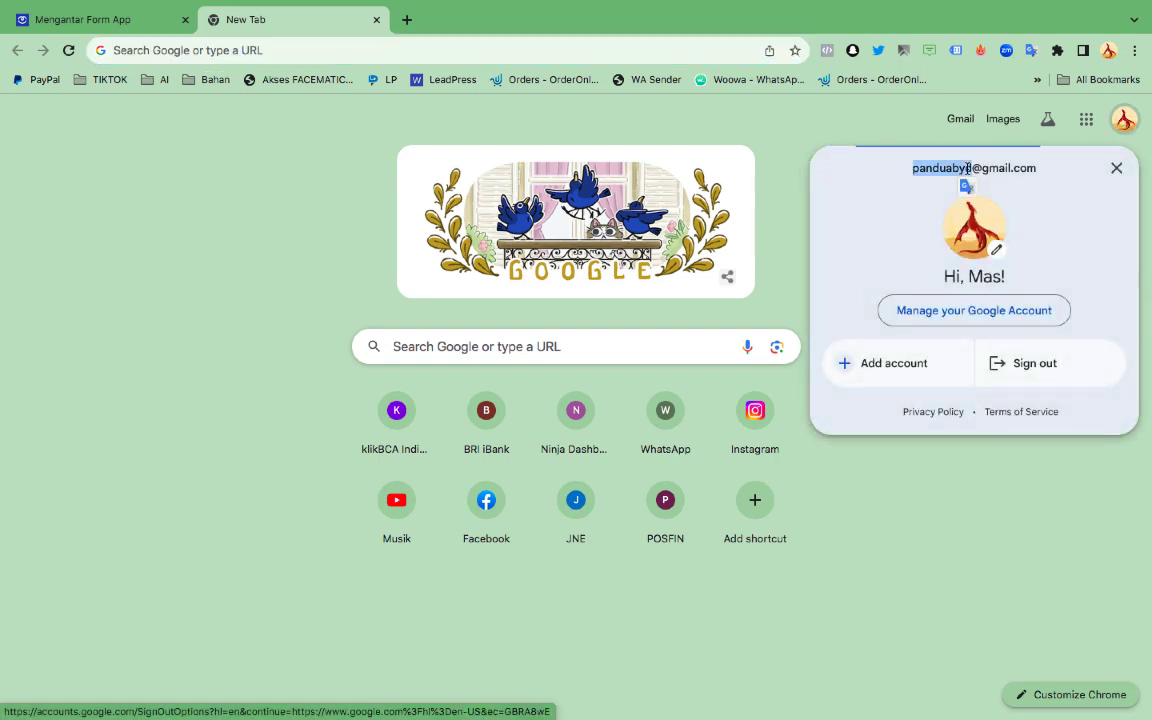
triple_click(967, 170)
right_click(967, 172)
click(805, 198)
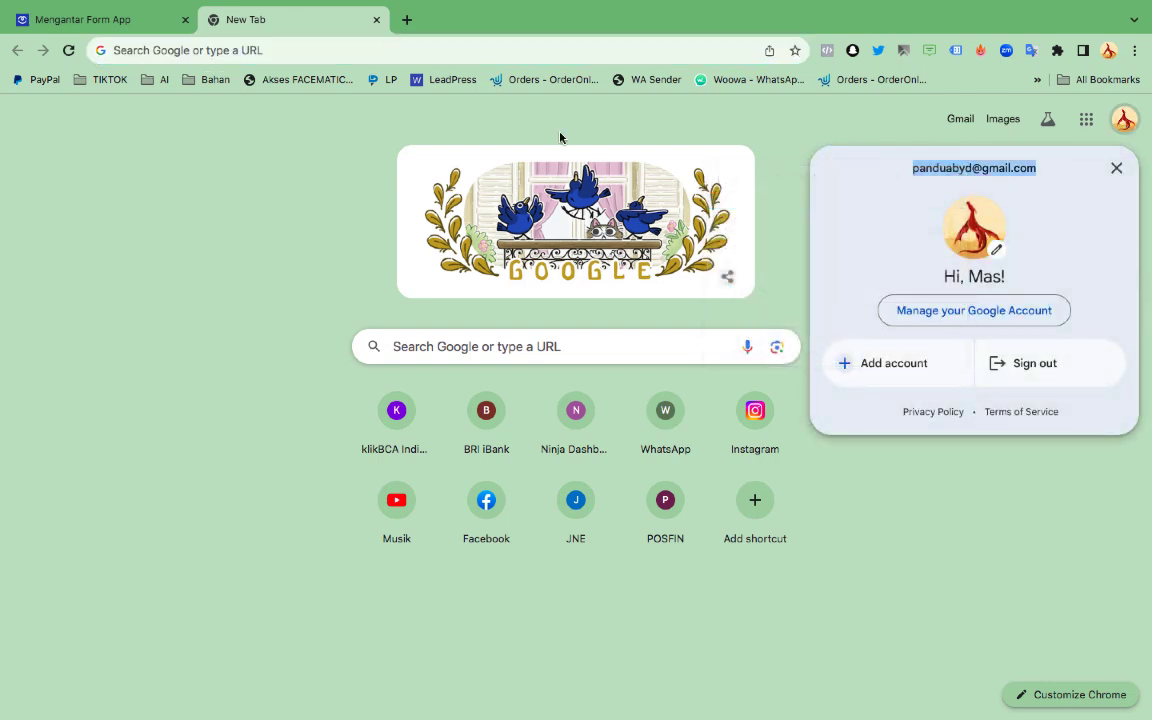
Try signing in with the copied email, a password and Remember me, then go to Sign Up
click(132, 19)
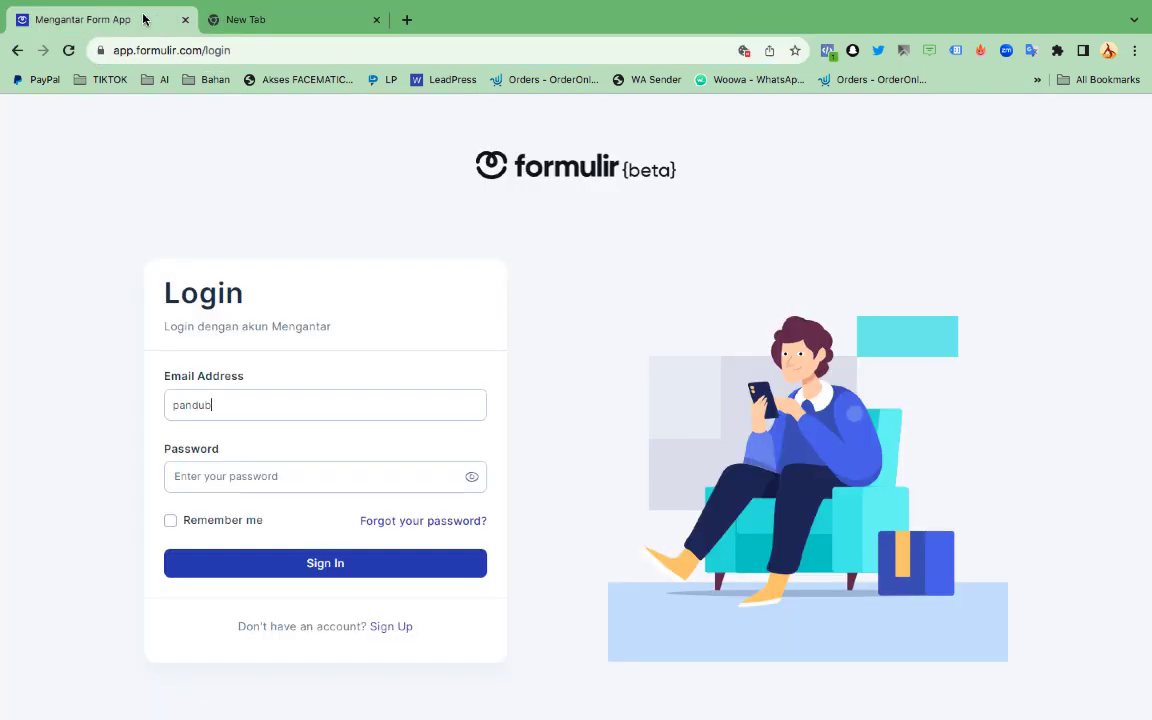
double_click(260, 406)
key(ctrl+v)
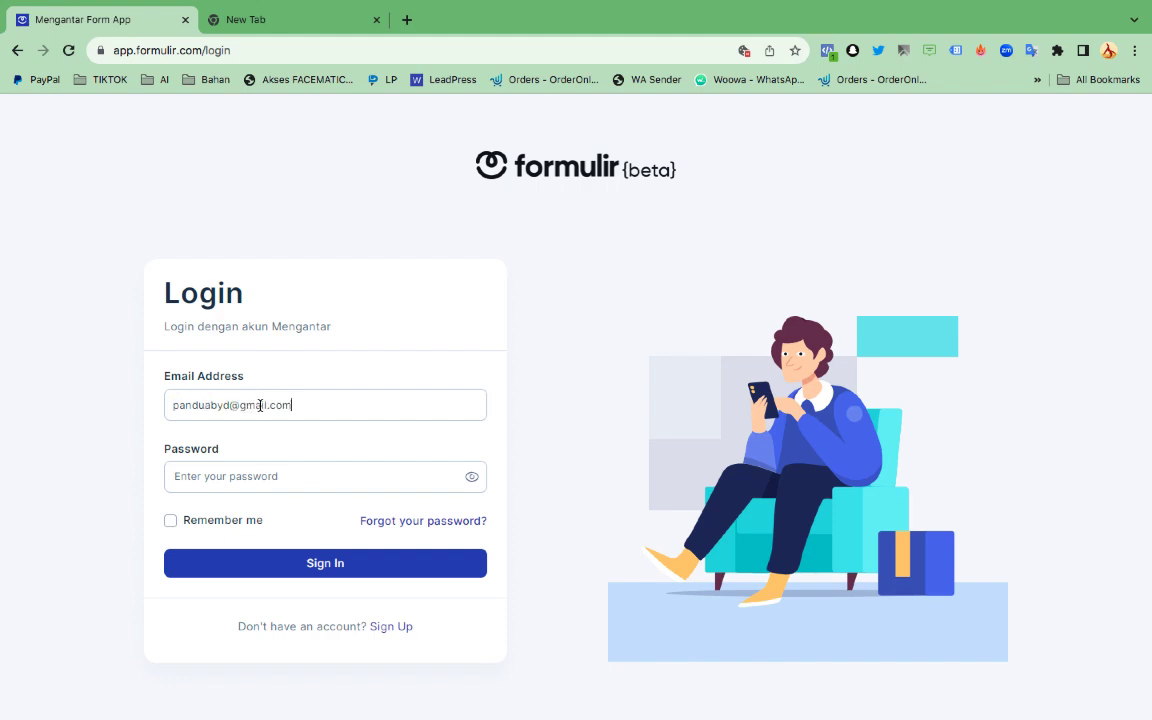
click(309, 476)
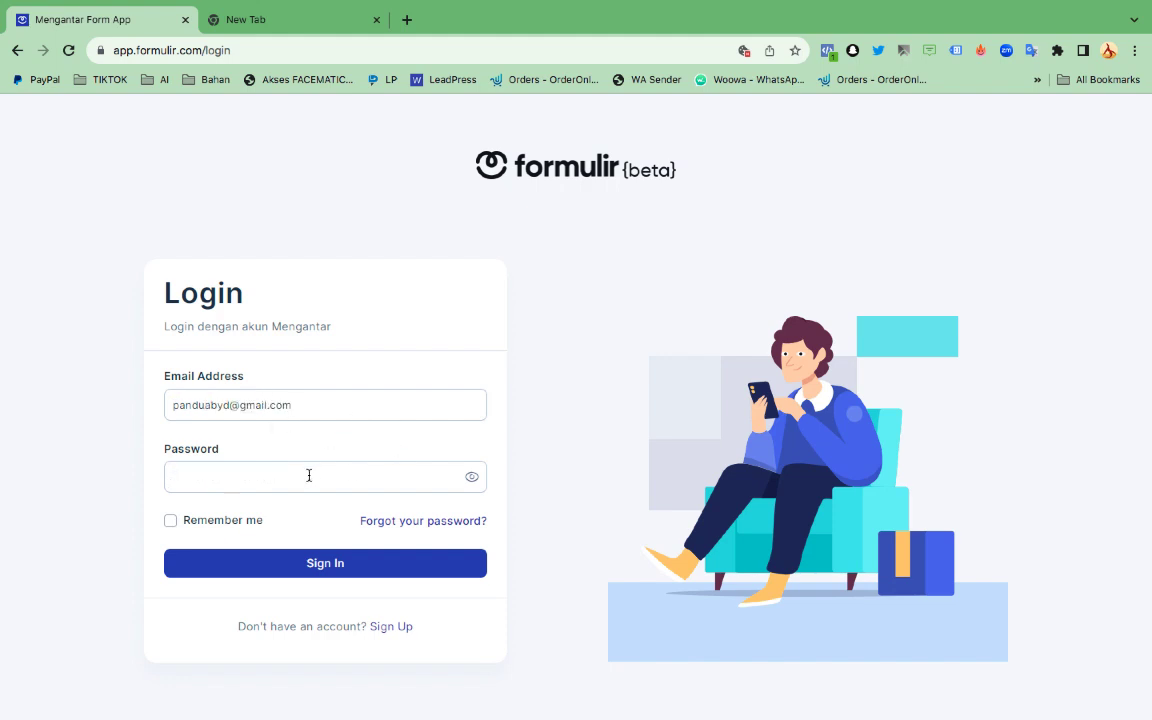
text(45)
click(170, 521)
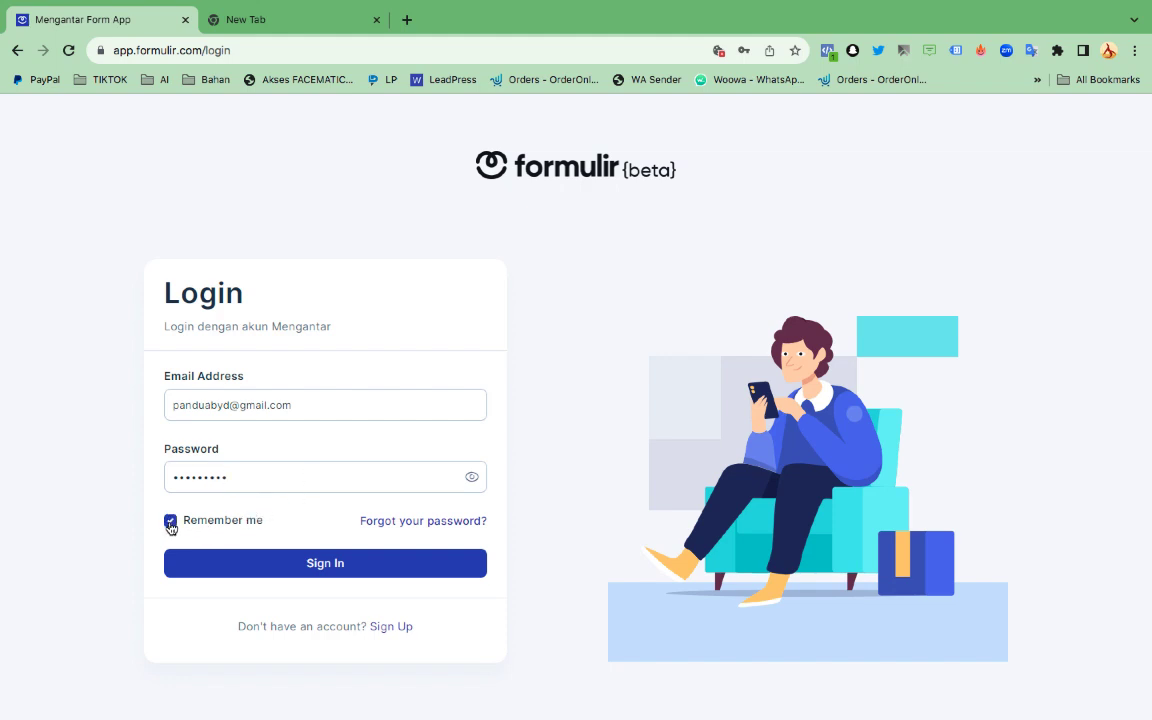
click(316, 566)
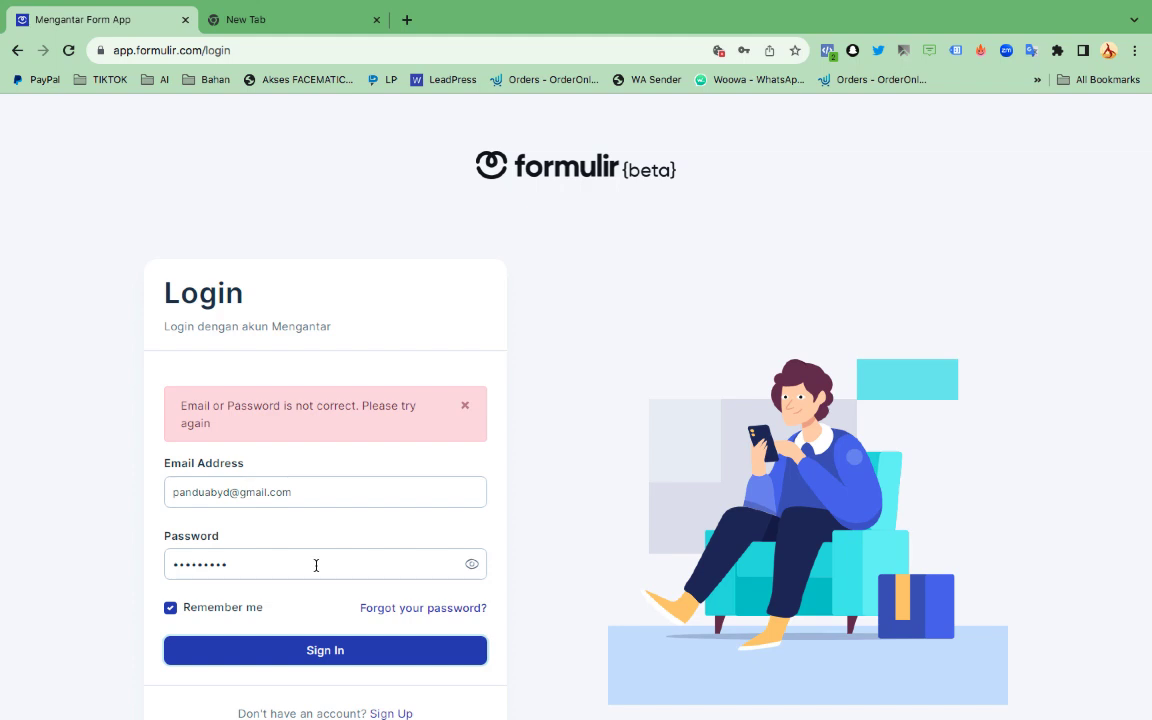
scroll(350, 470, down, 2)
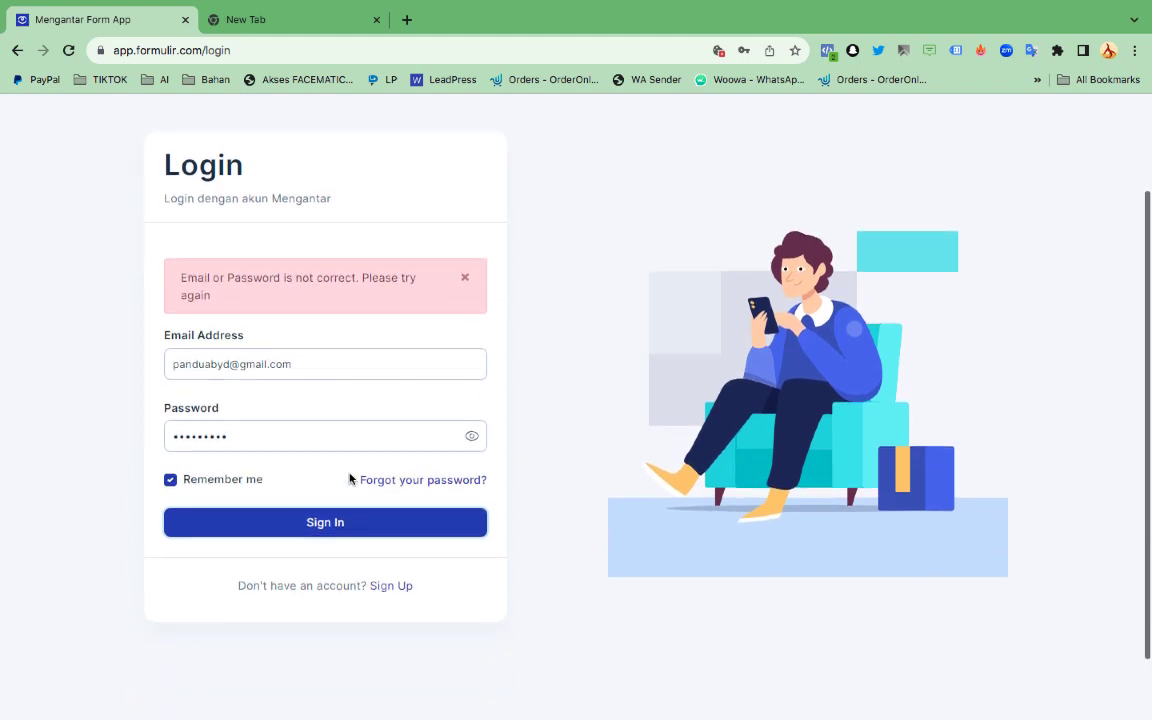
click(401, 588)
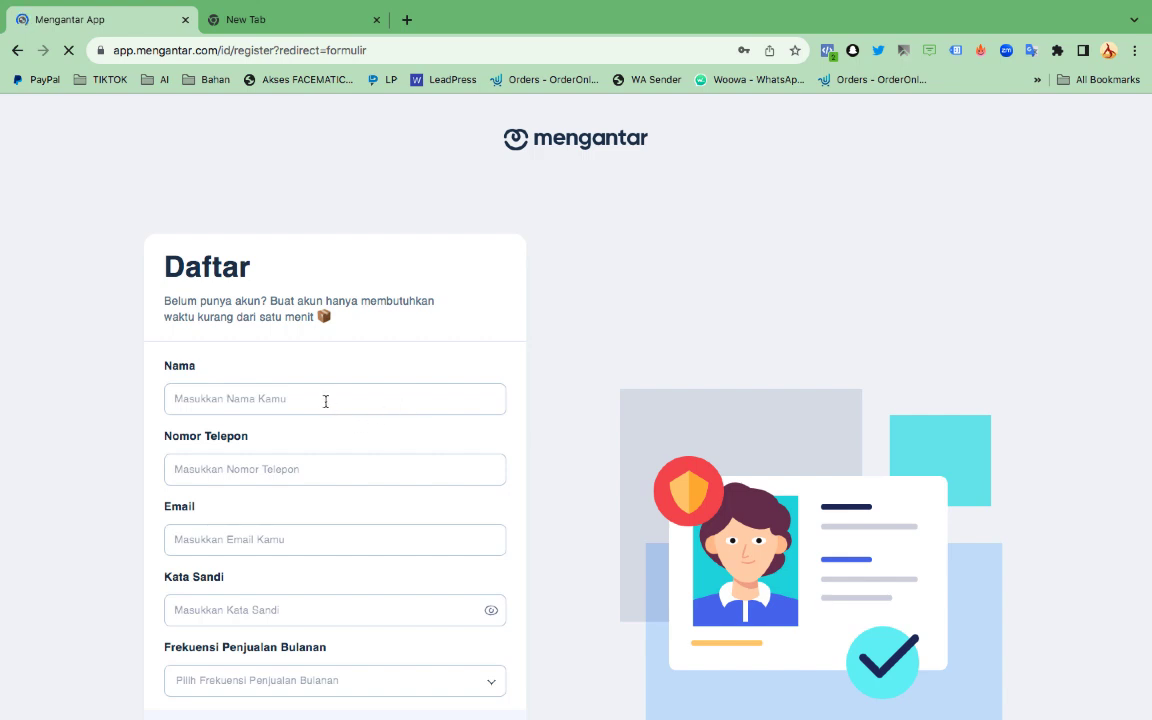
Fill in the name, autofill the saved phone number and email, and enter a password
click(324, 398)
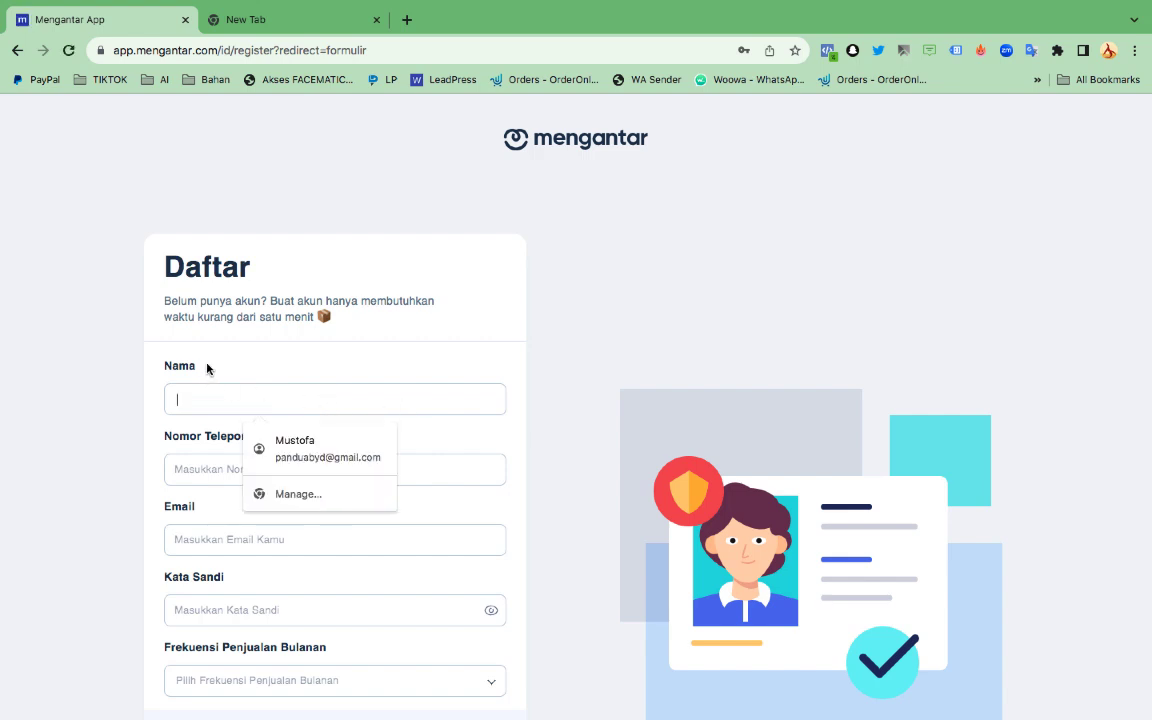
click(187, 332)
click(207, 399)
text(Trisha)
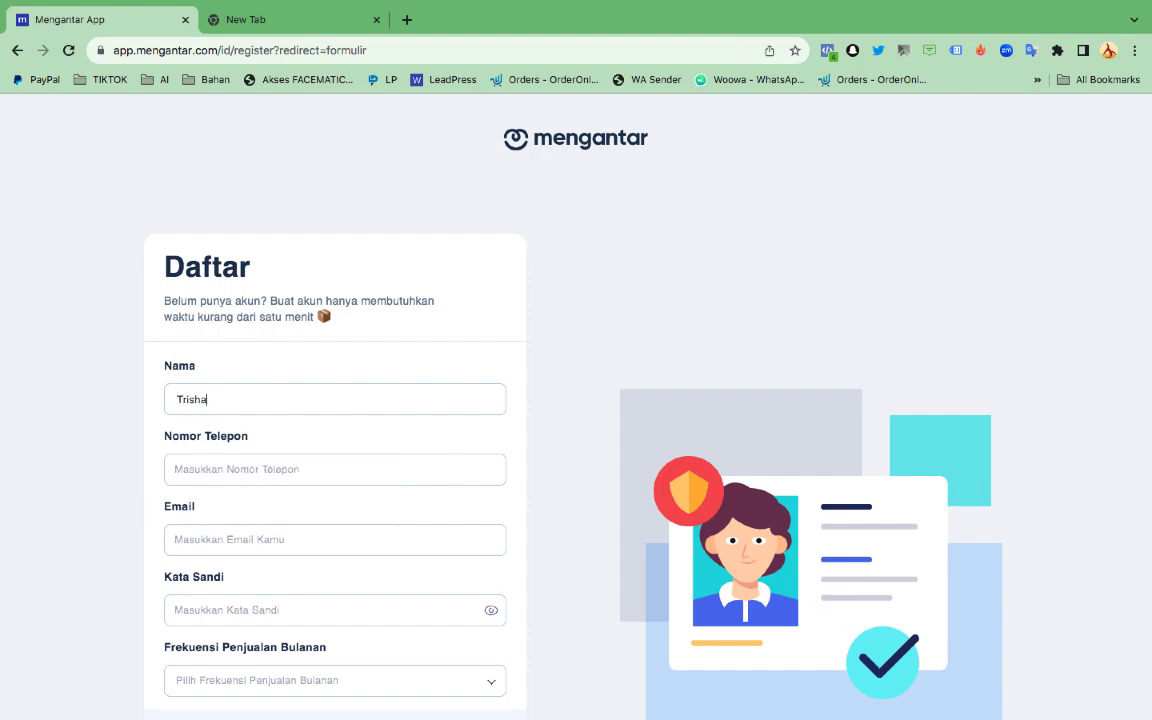
click(201, 468)
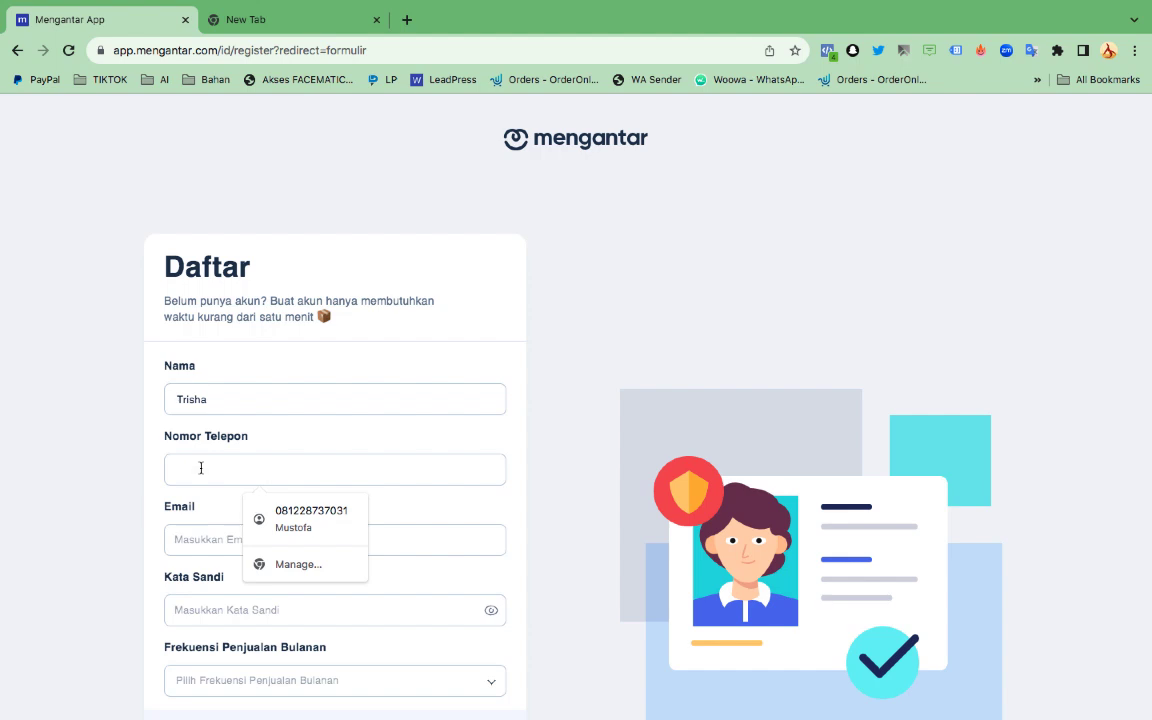
click(254, 512)
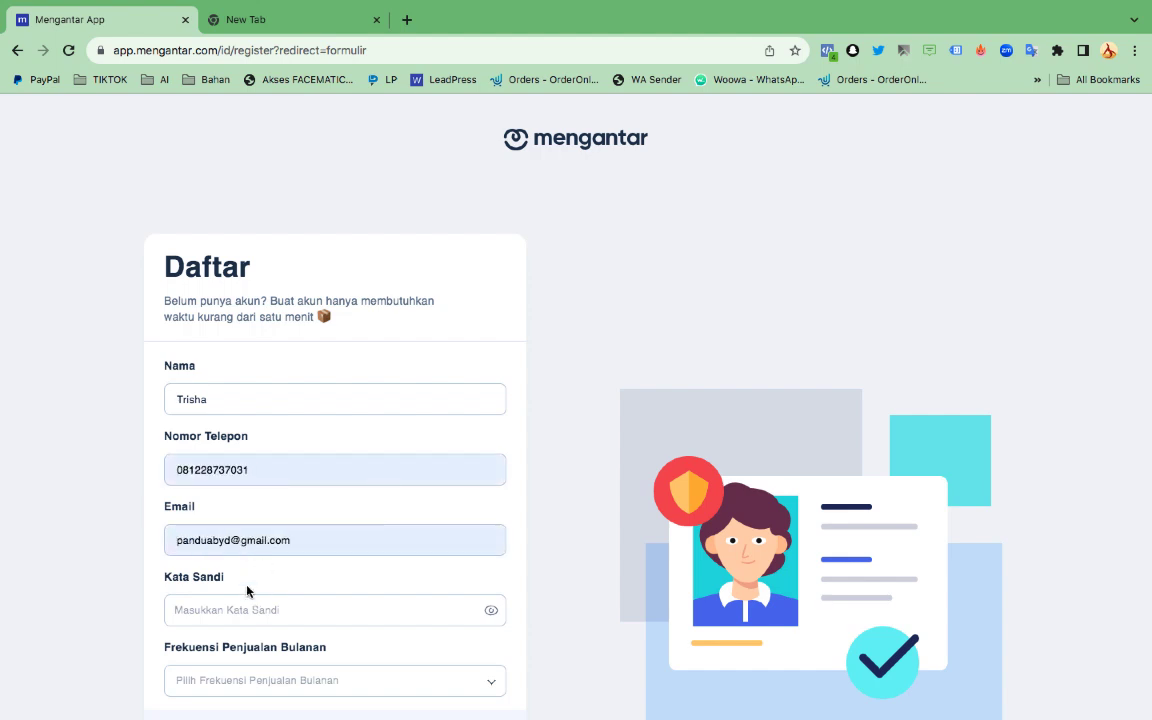
click(268, 622)
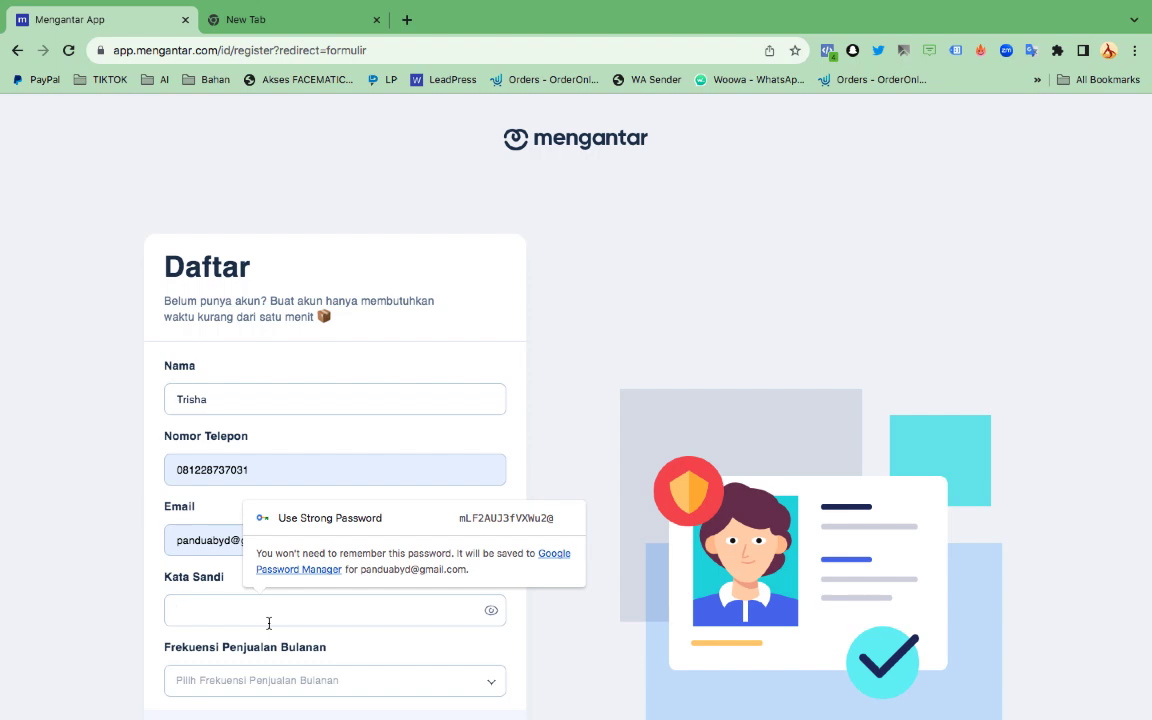
text(••••••)
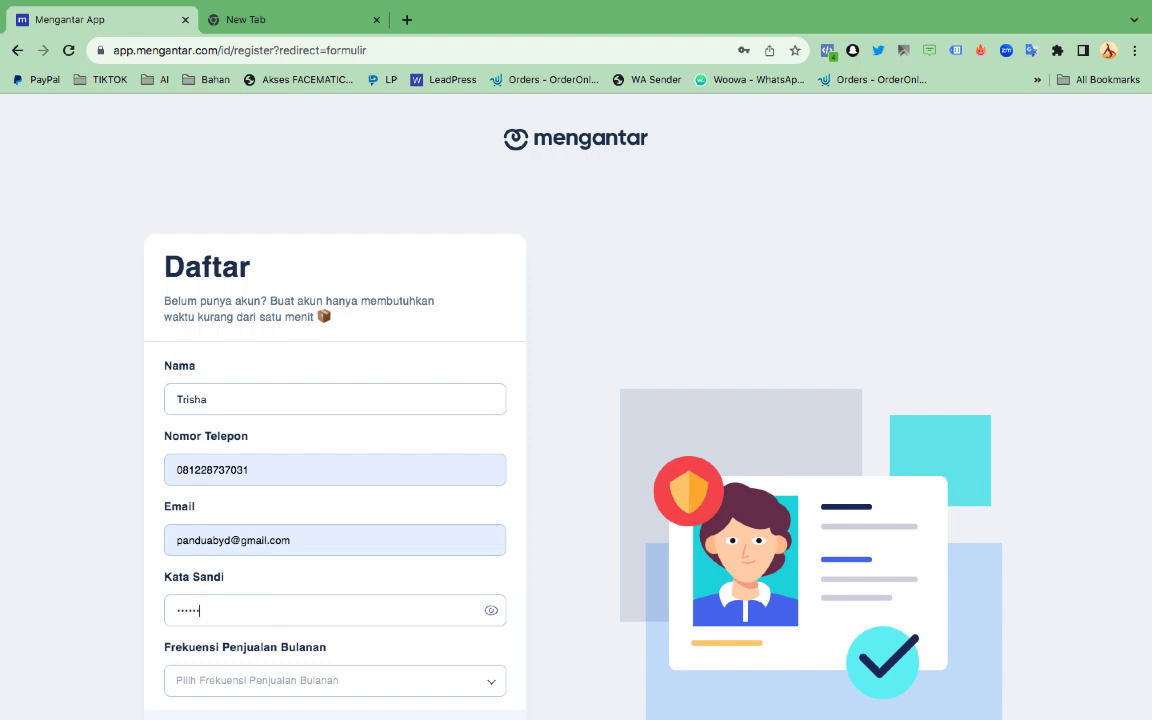
Set monthly sales frequency to <100, accept the terms and submit the registration
click(240, 680)
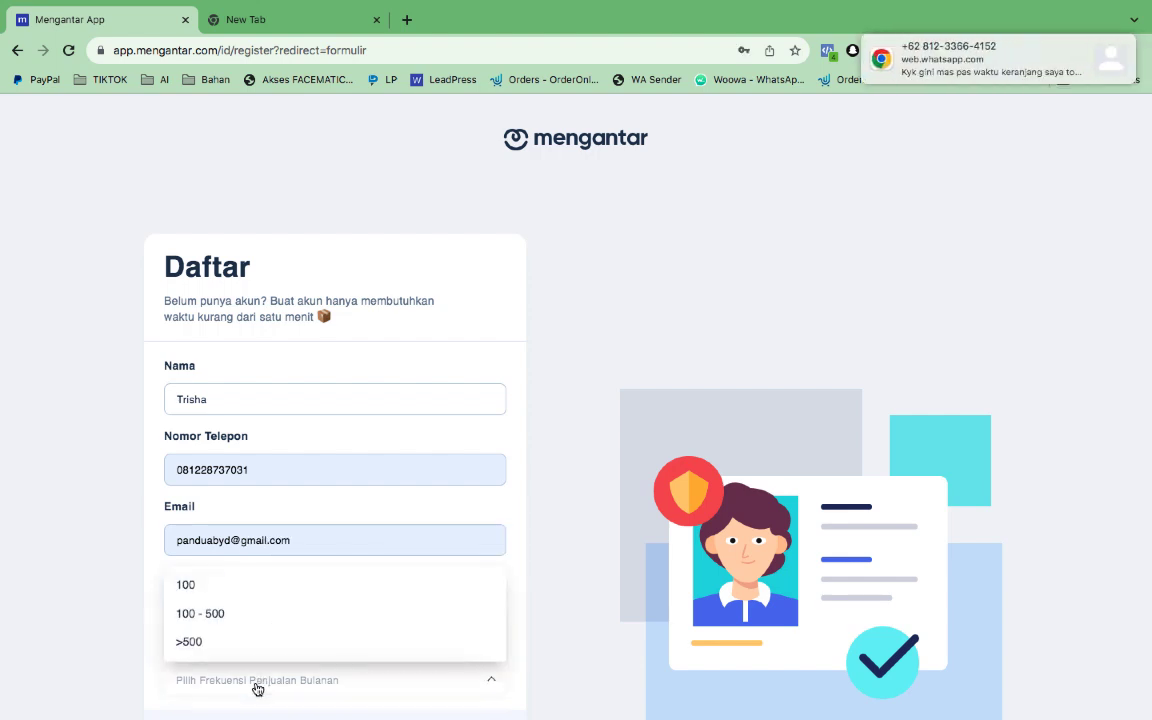
click(190, 591)
scroll(288, 645, down, 2)
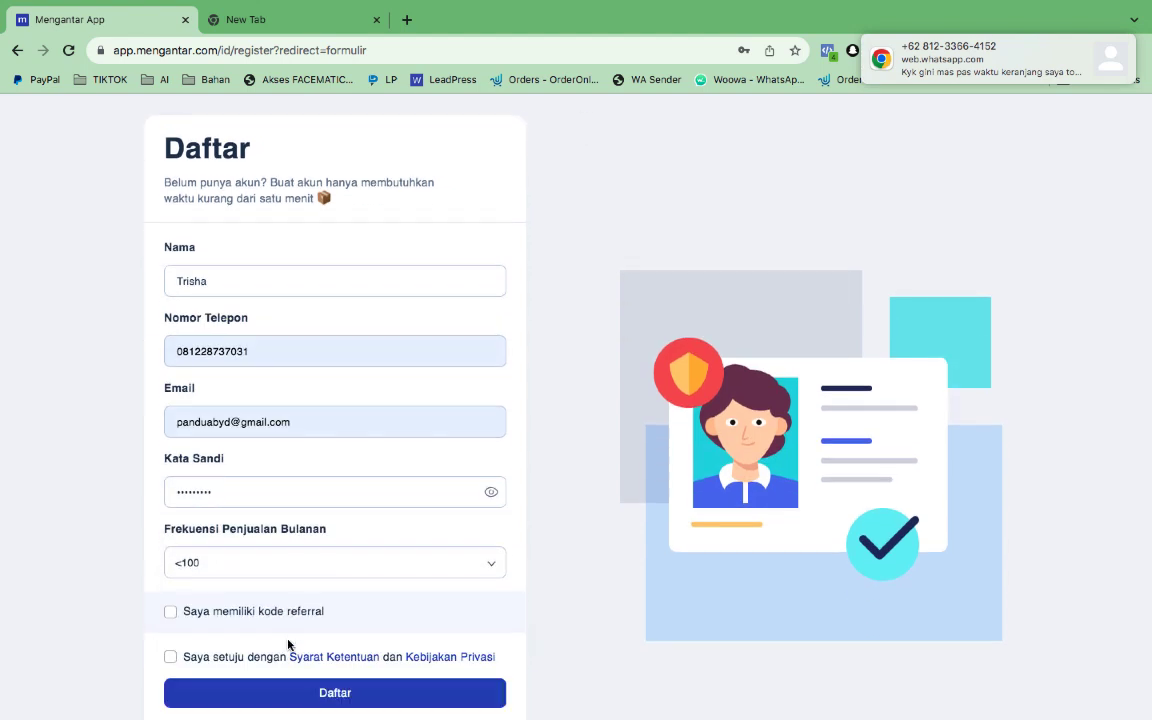
click(170, 611)
scroll(172, 635, down, 1)
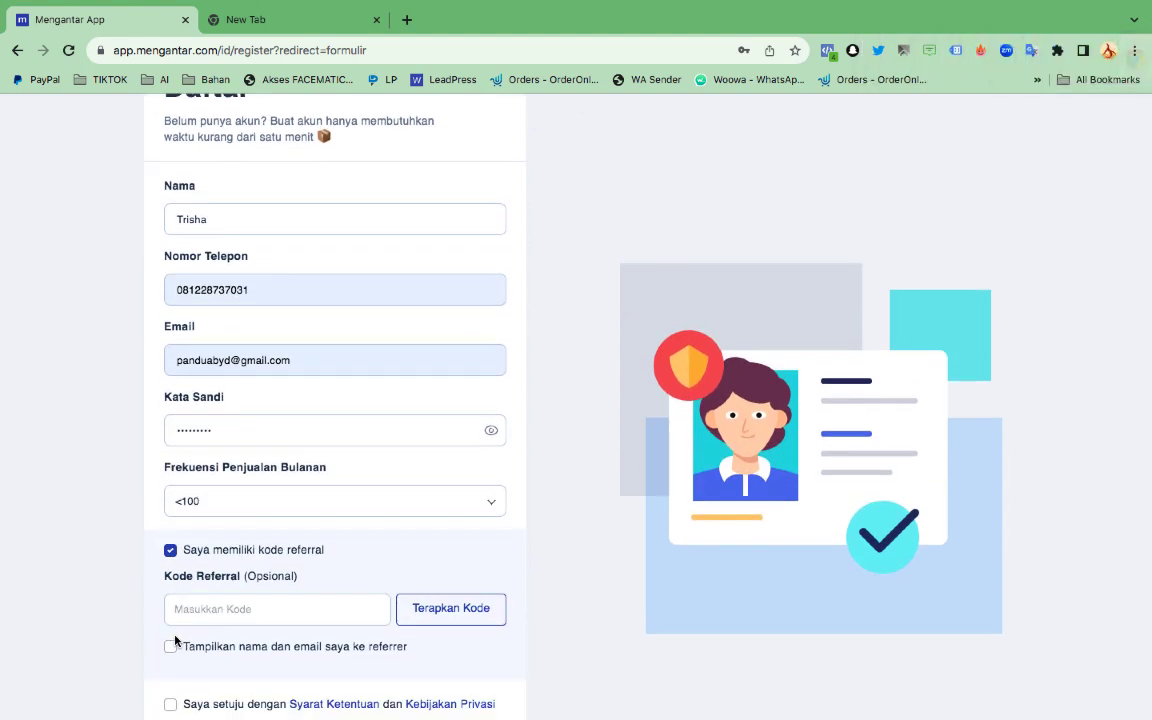
click(170, 551)
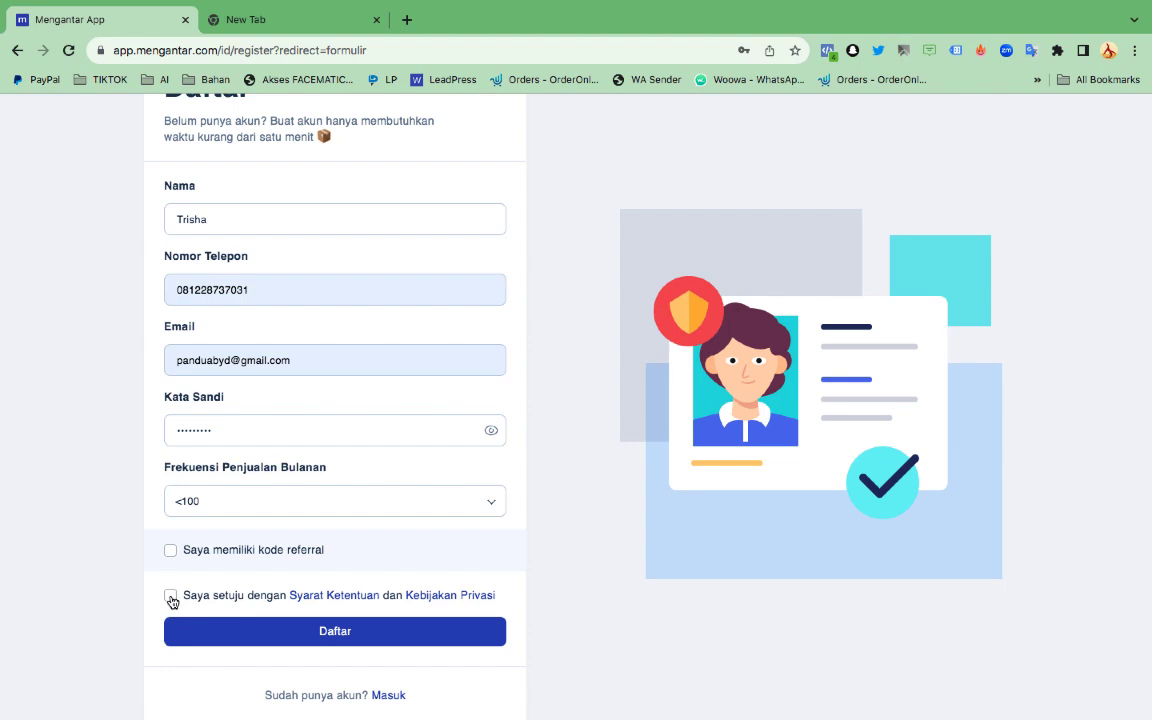
click(170, 596)
click(309, 636)
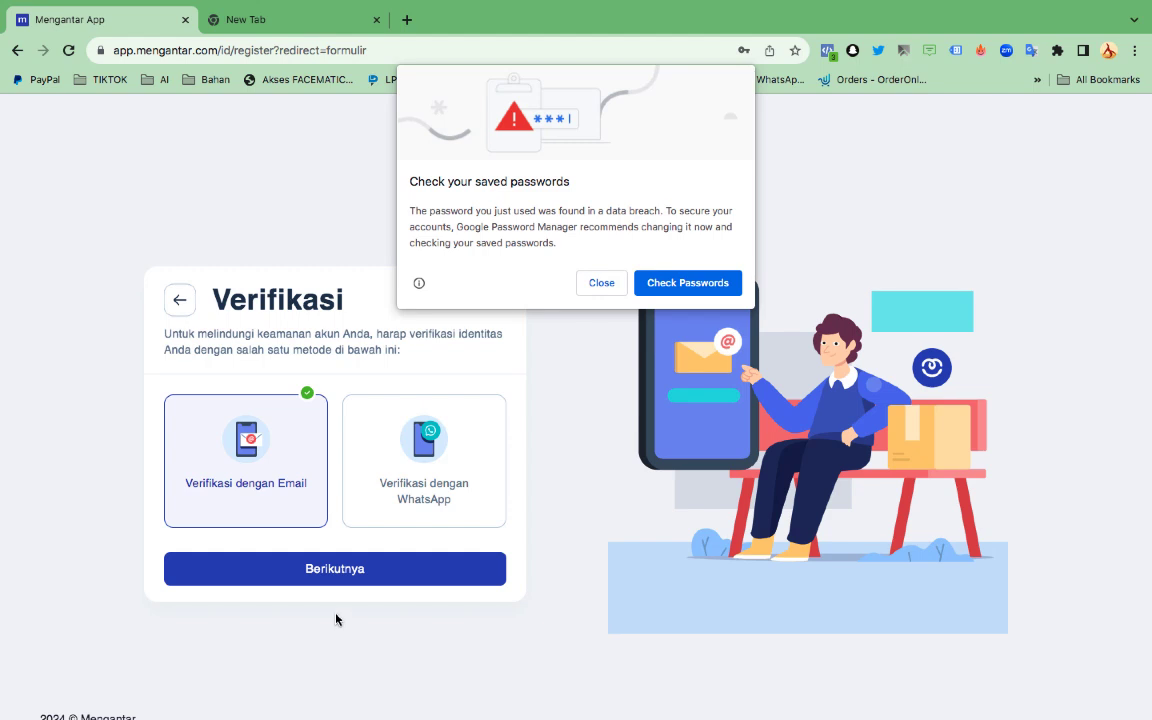
Dismiss the breached-password warning, save the password, and open Gmail in the other tab
click(596, 286)
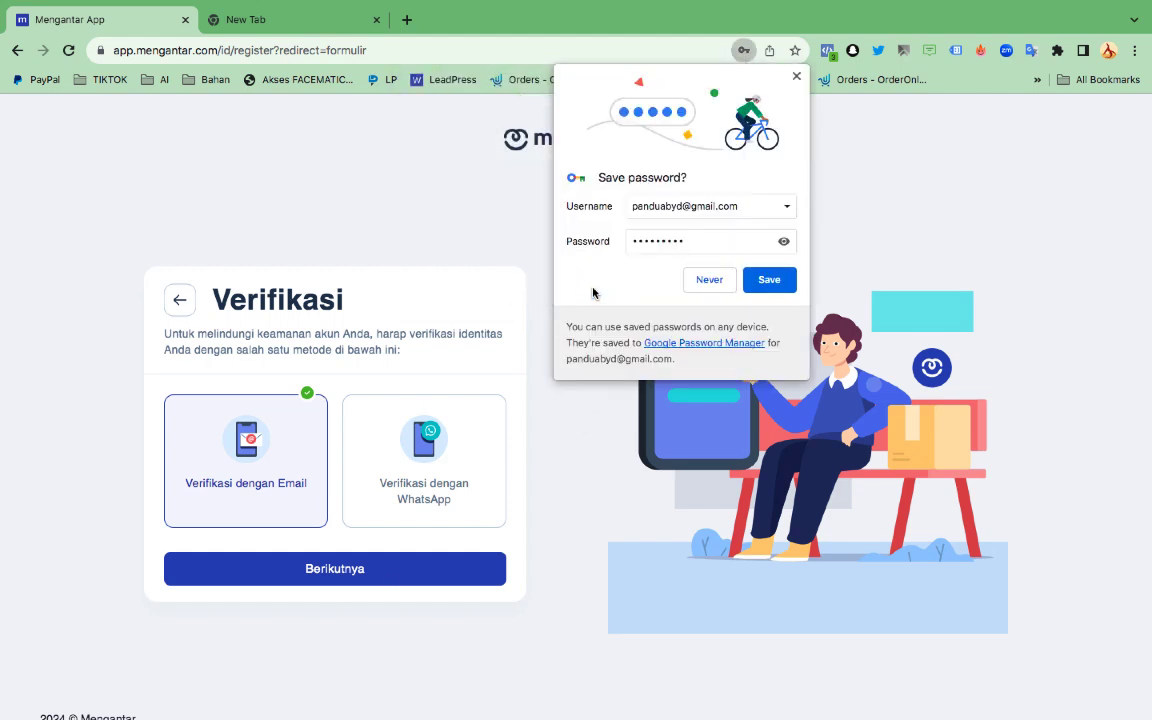
click(761, 281)
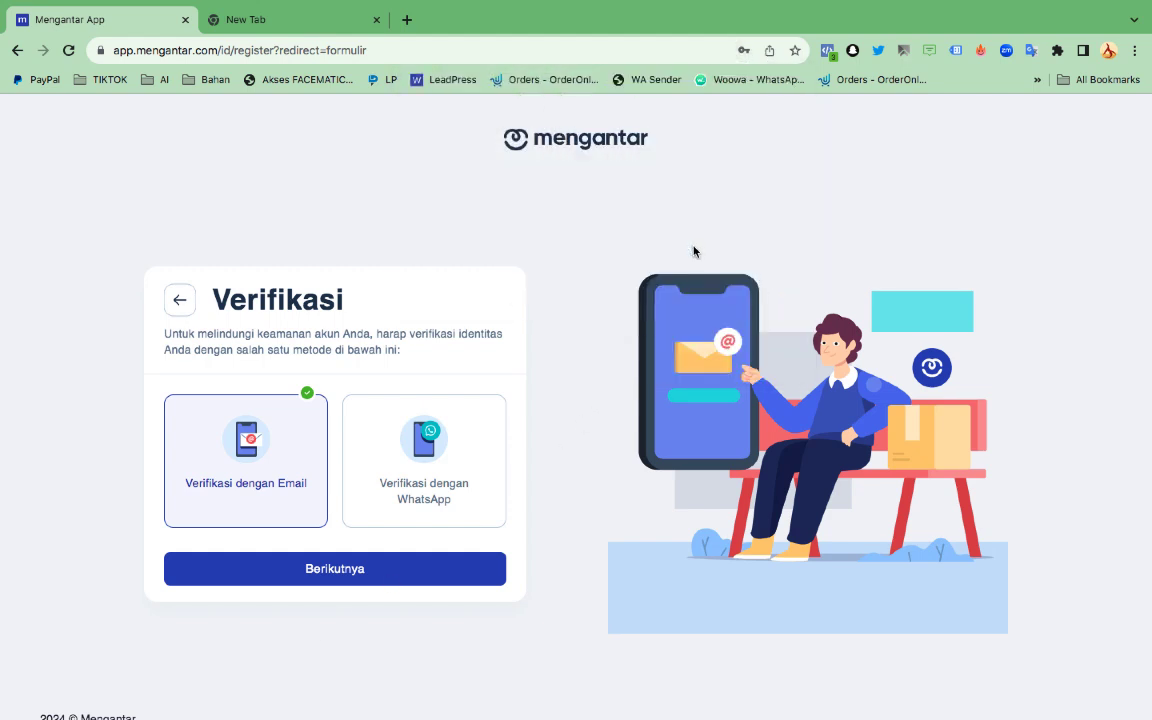
click(310, 25)
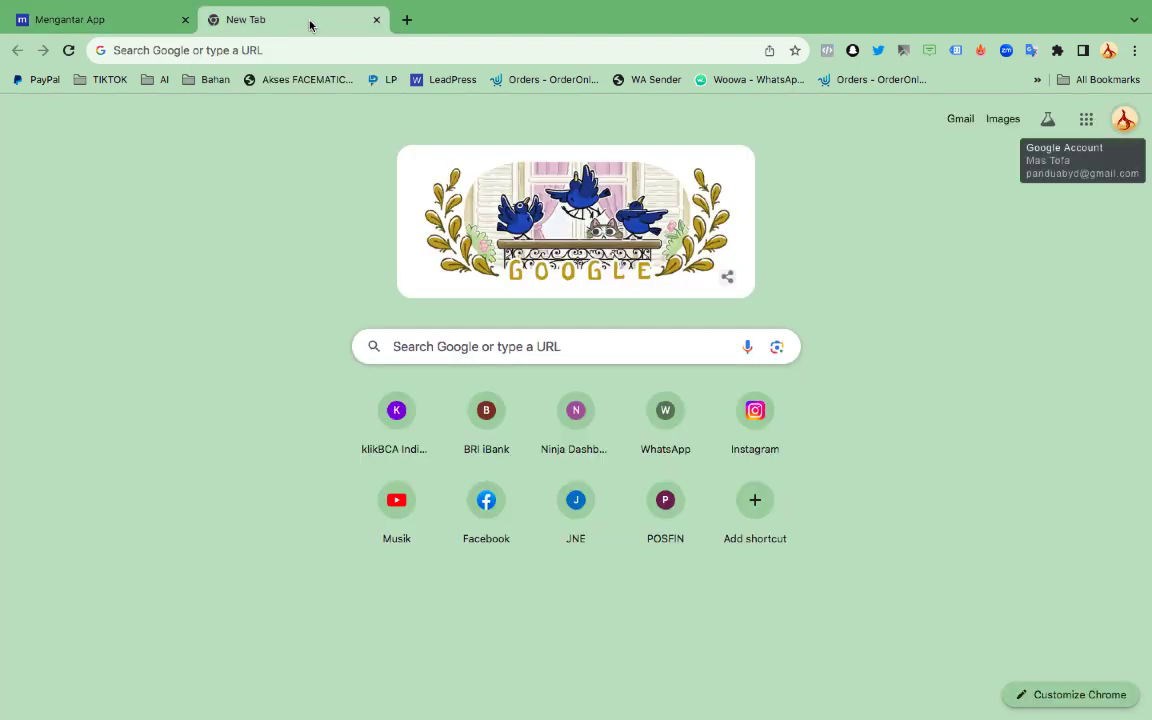
click(952, 124)
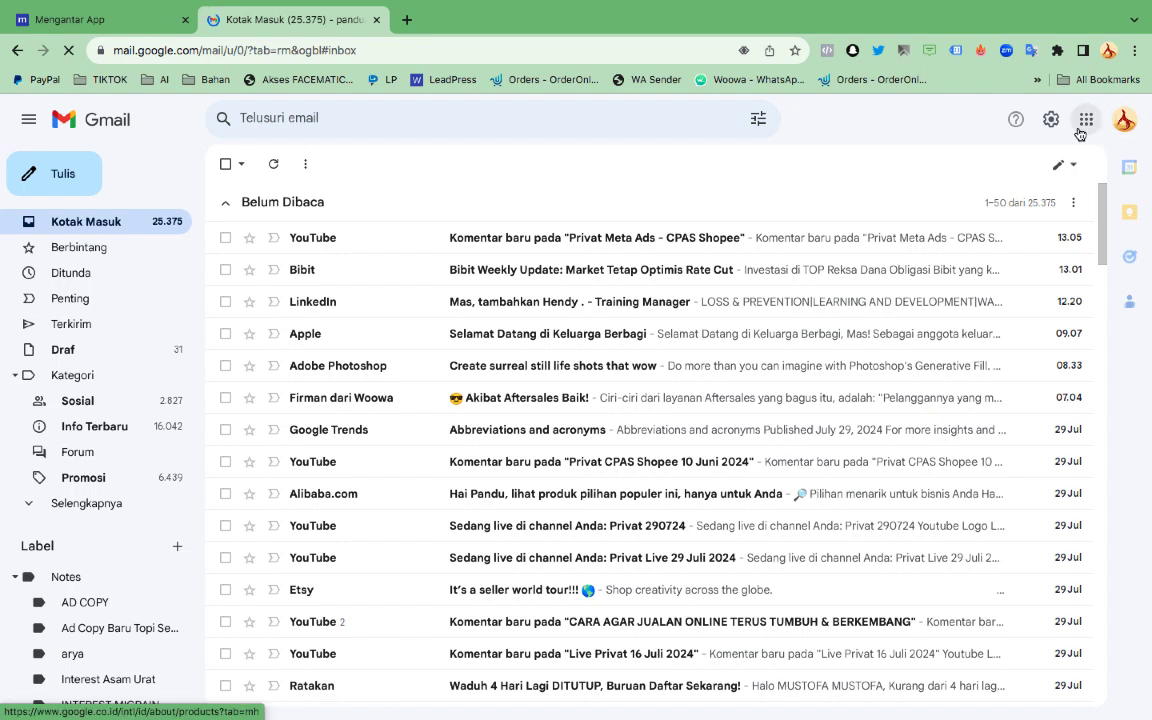
Choose email verification in Mengantar, confirm the address is correct, and return to Gmail
click(137, 30)
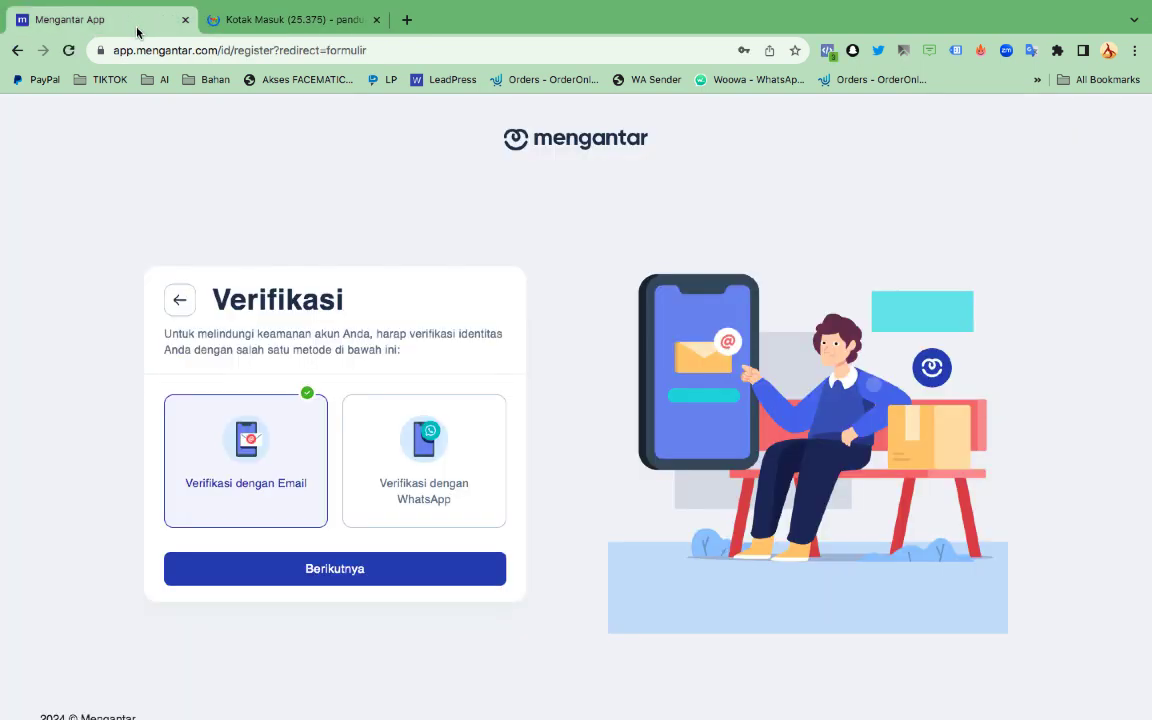
click(315, 570)
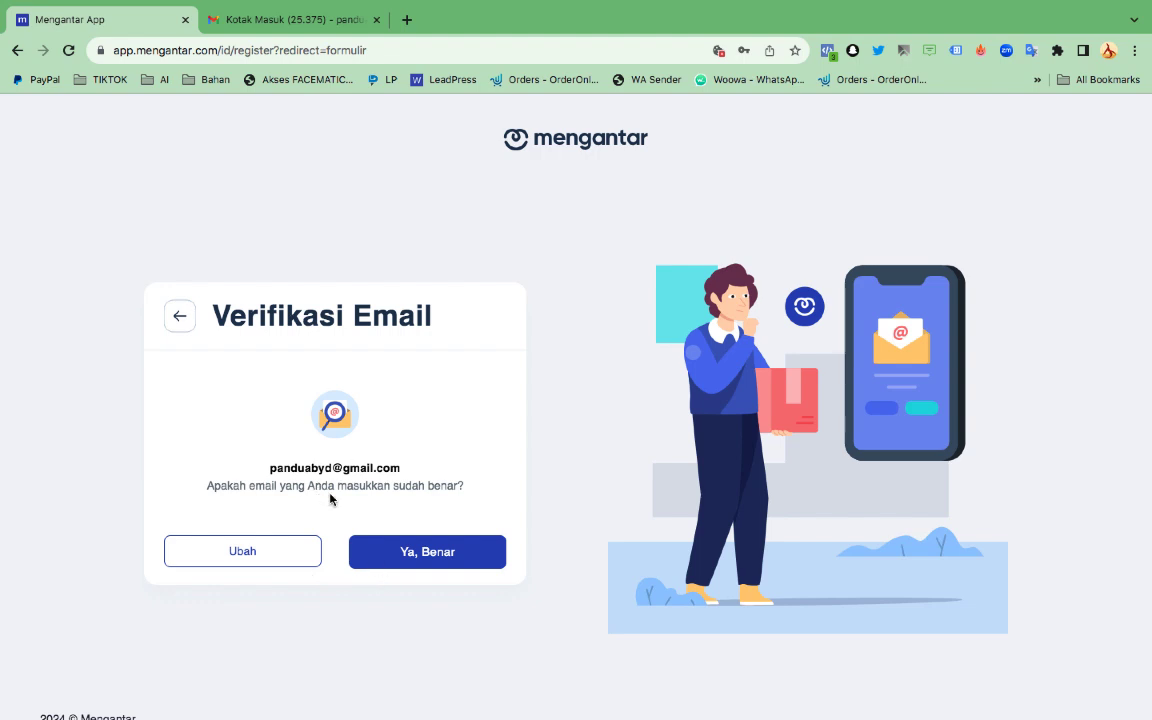
click(419, 553)
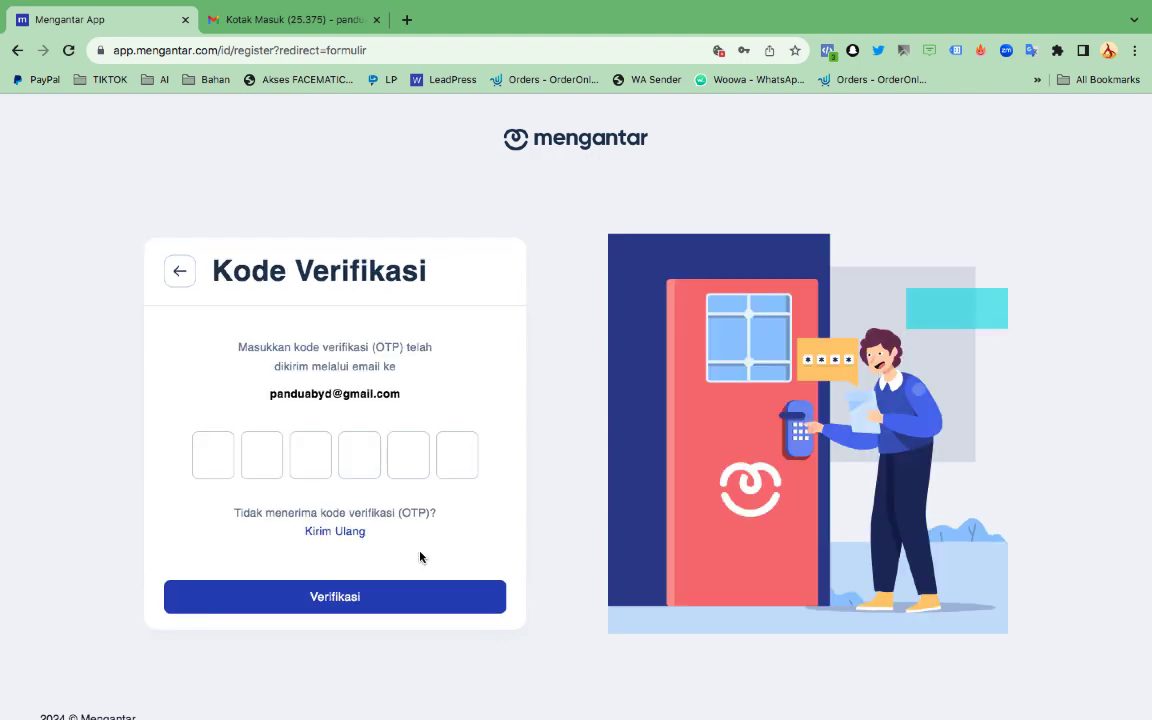
click(300, 22)
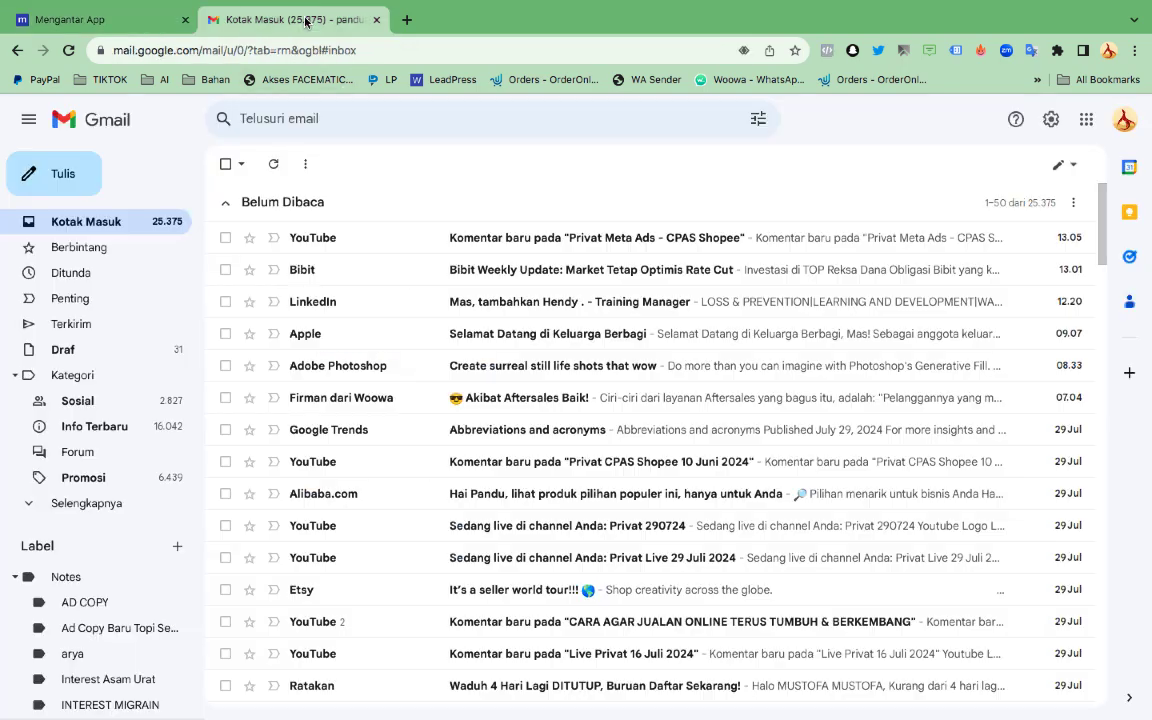
Reload Gmail, open the Mengantar Account Verification email and copy its verification code
click(68, 50)
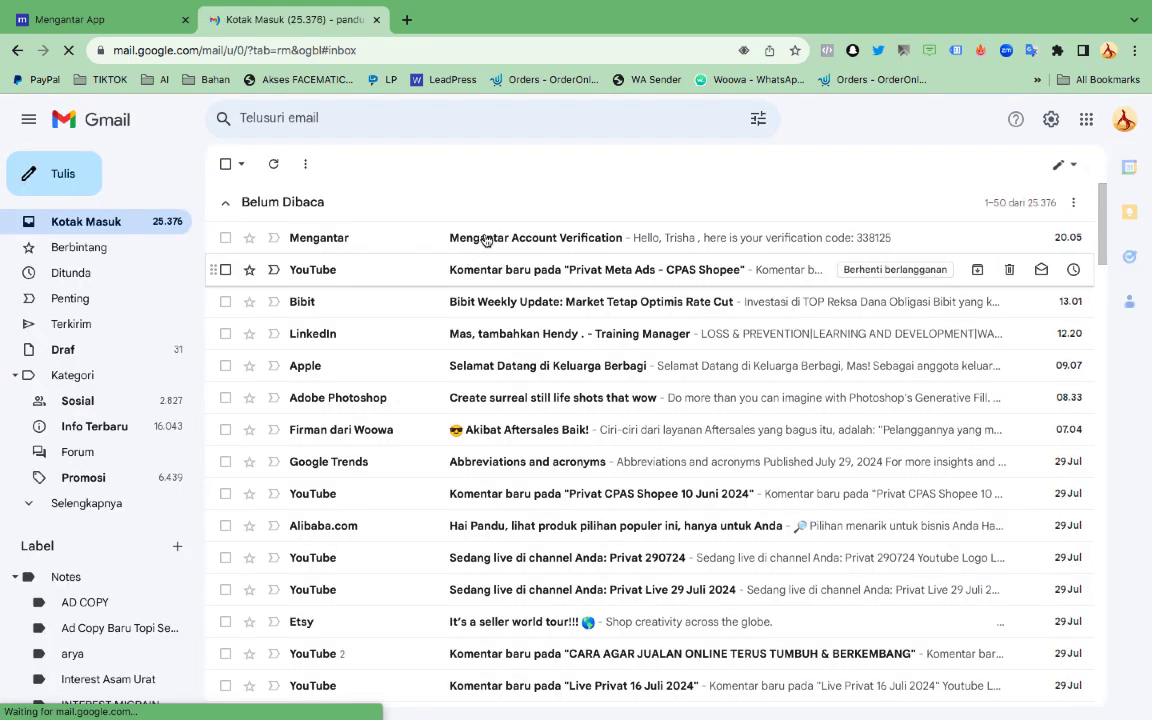
click(486, 239)
double_click(485, 287)
right_click(482, 286)
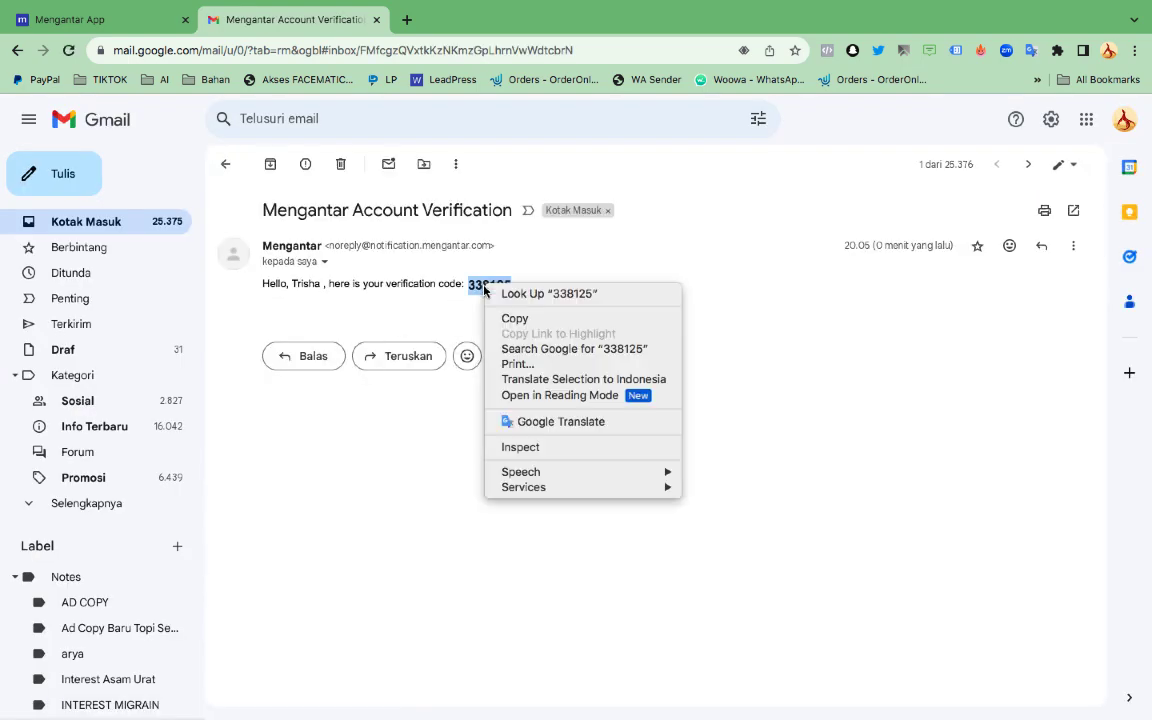
click(512, 318)
Paste the six-digit code into the Mengantar OTP boxes and submit it with Verifikasi
click(30, 19)
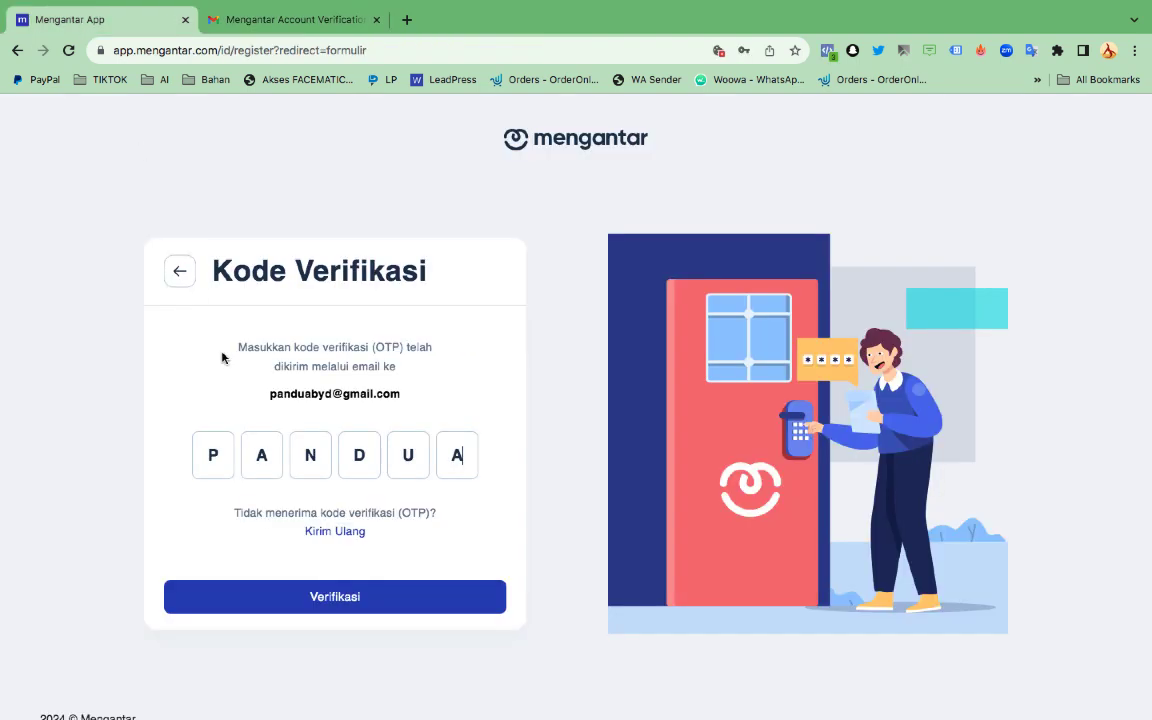
click(220, 458)
key(ctrl+v)
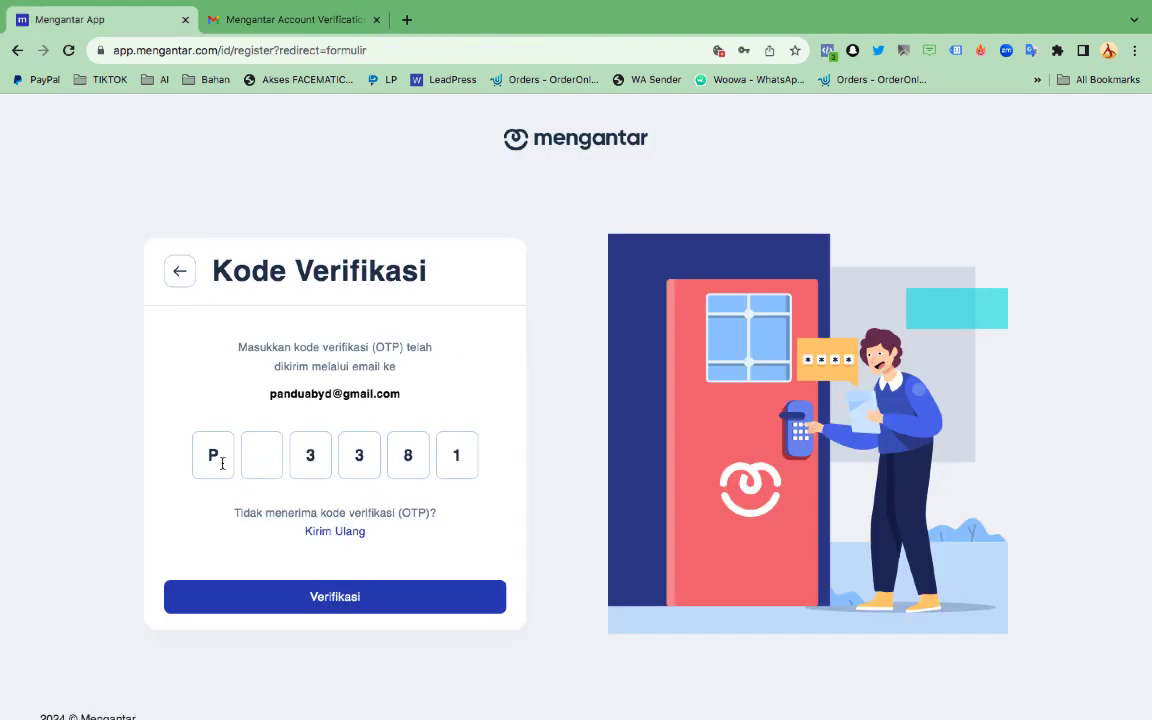
click(222, 462)
key(ctrl+v)
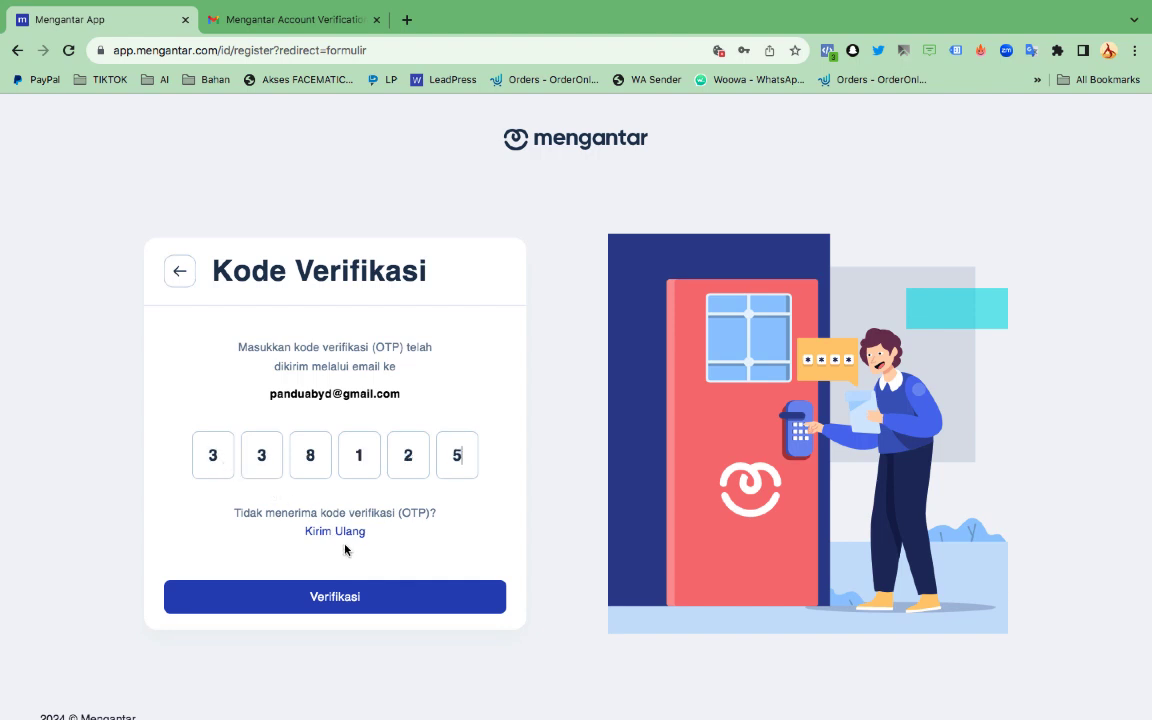
click(349, 596)
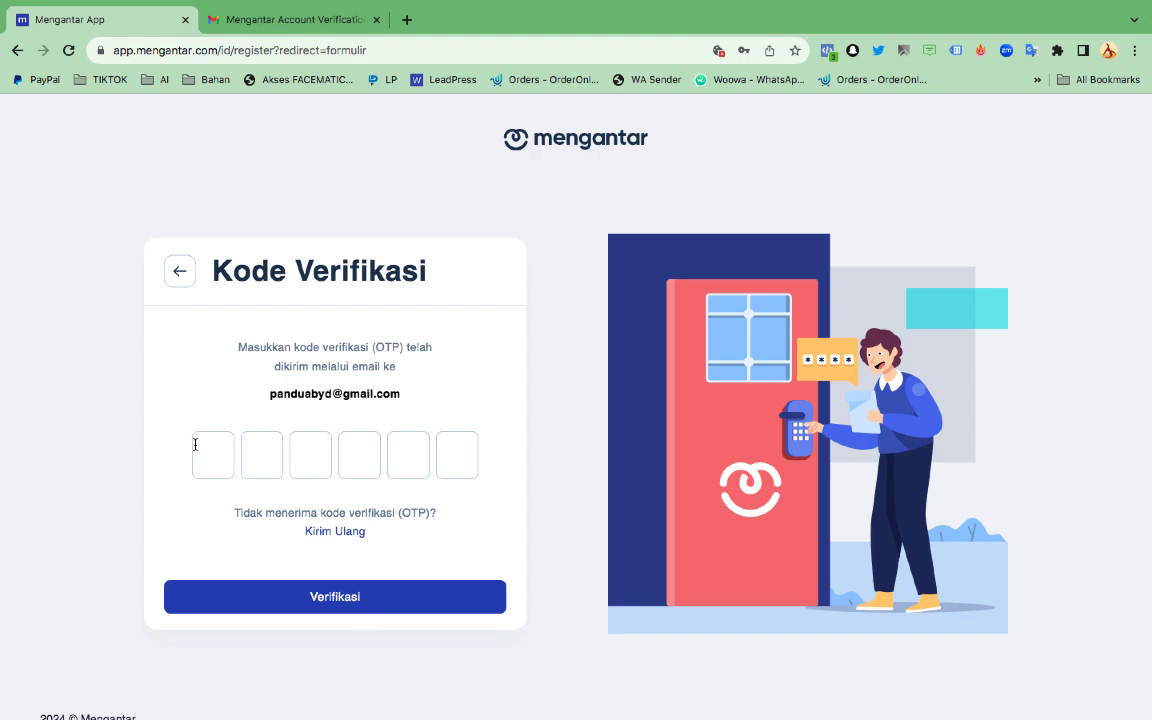
key(ctrl+v)
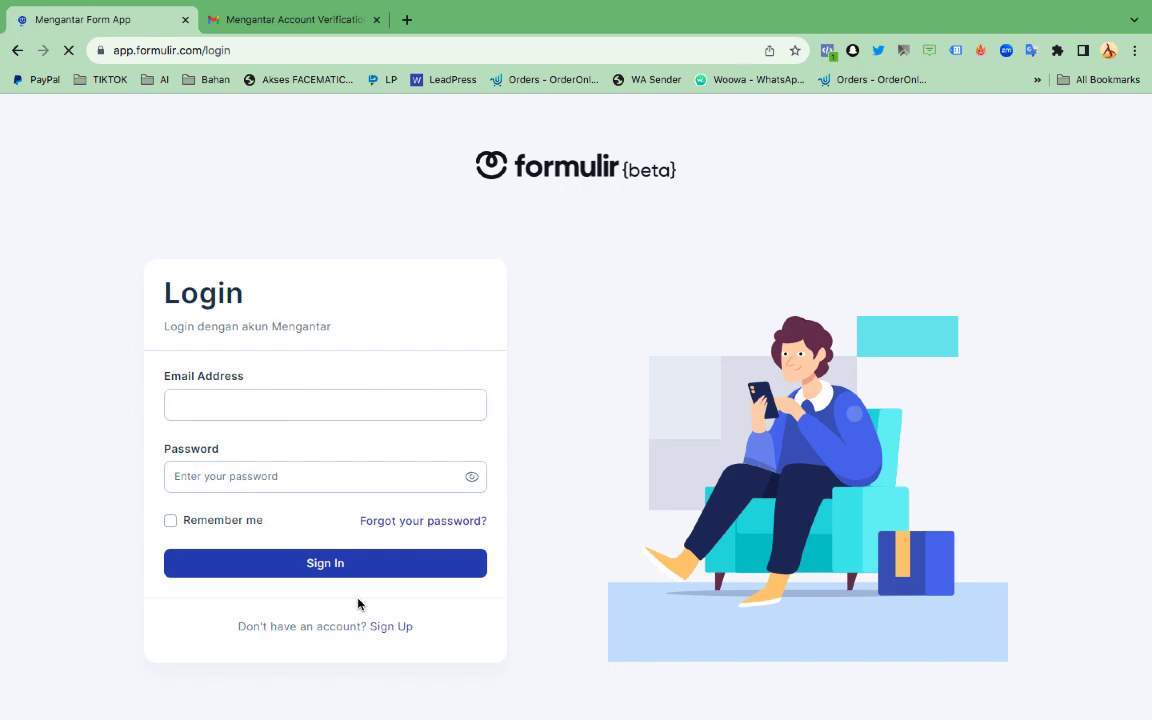
Sign in to Formulir with the saved email and password, Remember me ticked, and save the password
click(282, 411)
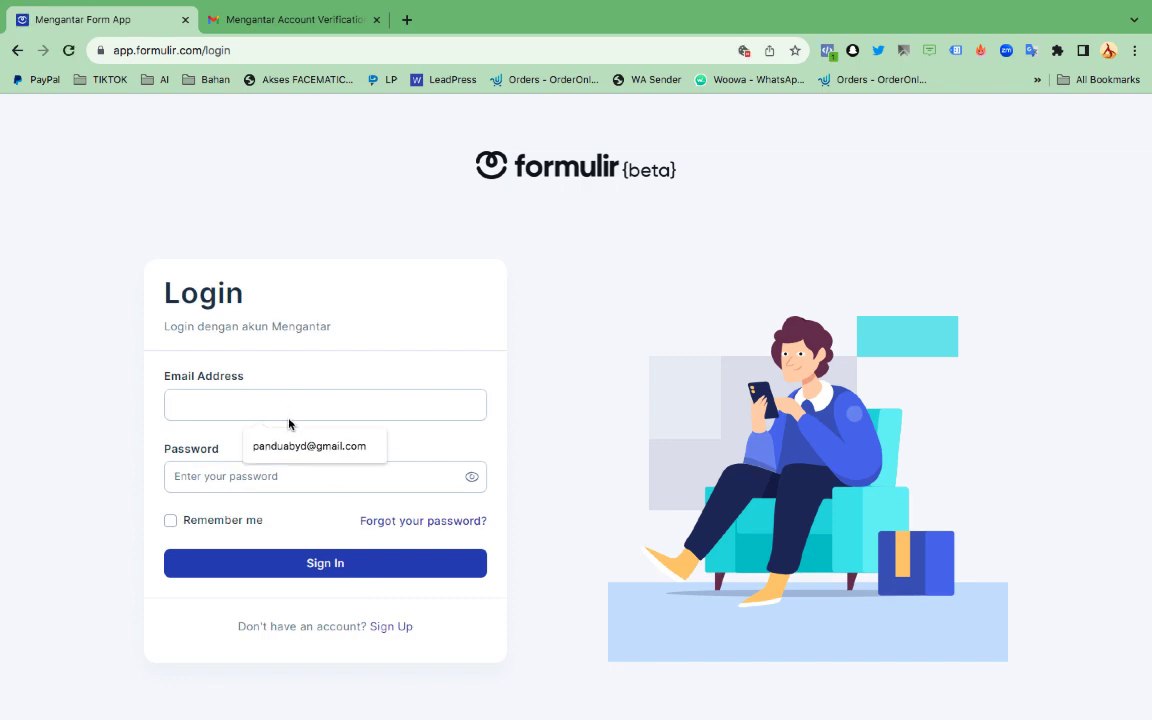
click(298, 445)
click(281, 467)
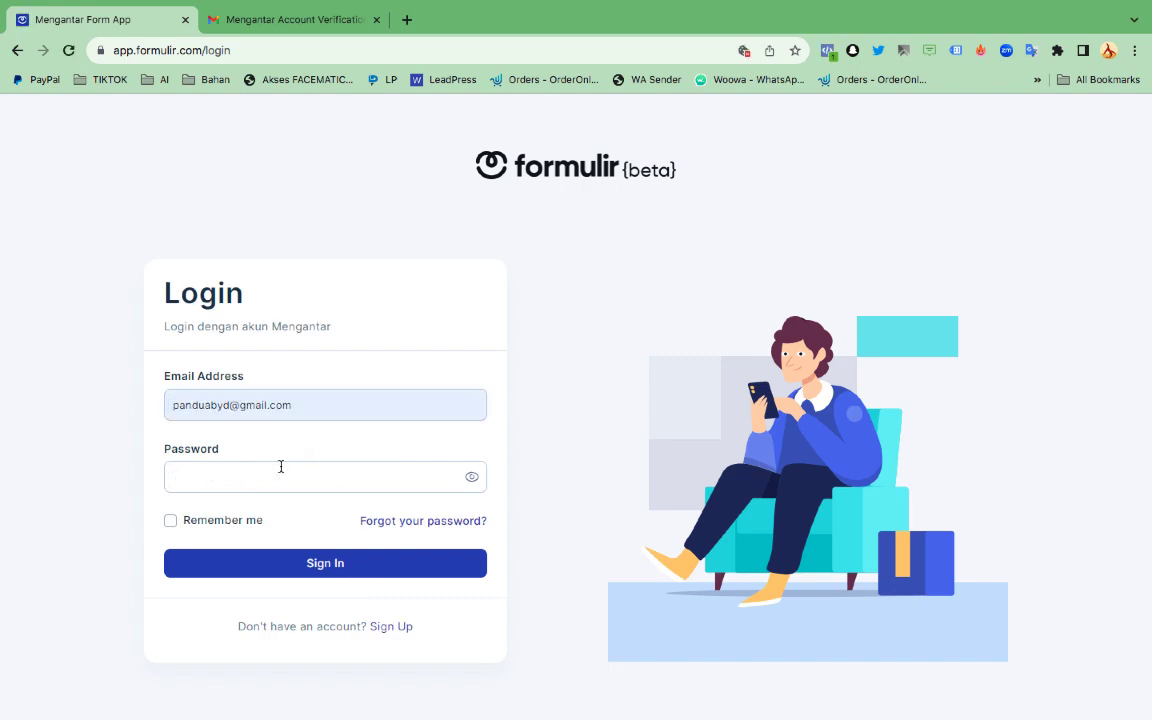
text(*********)
click(234, 522)
click(347, 566)
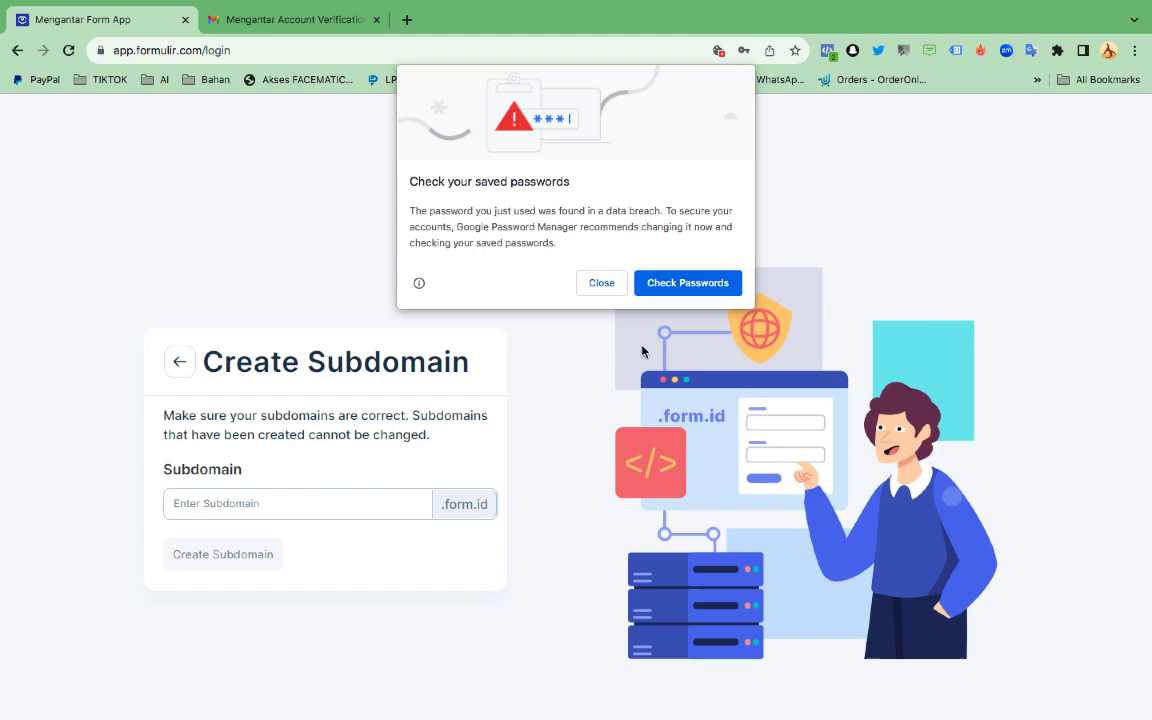
click(590, 288)
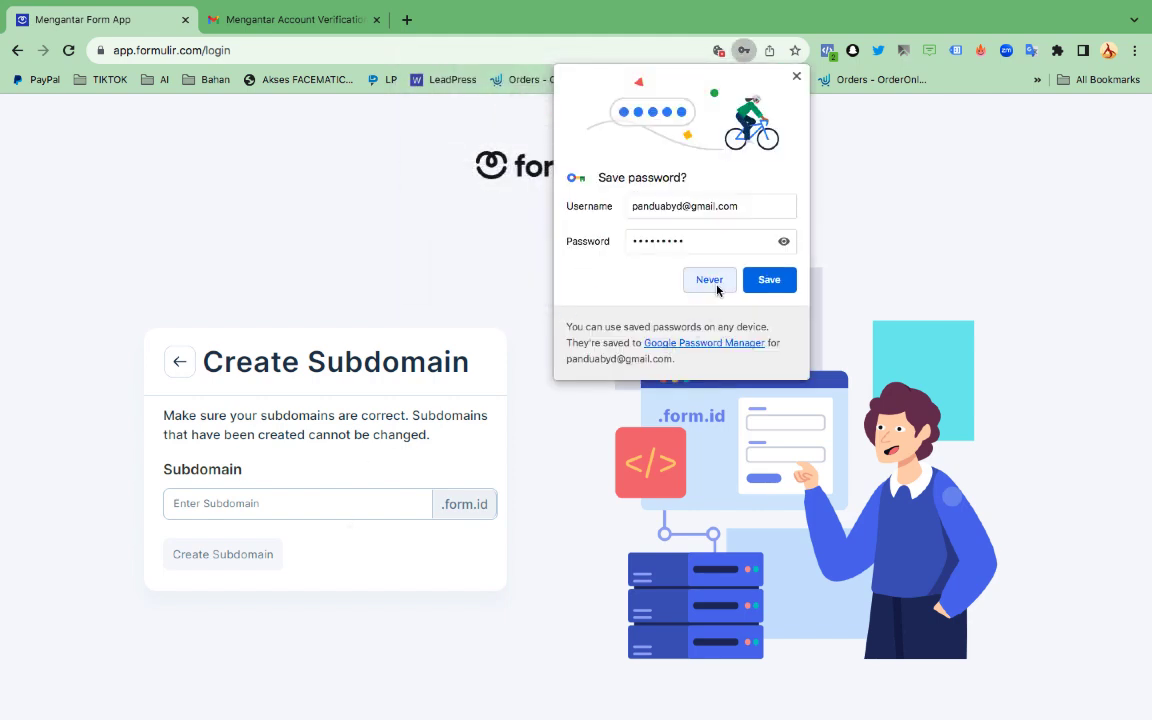
click(758, 285)
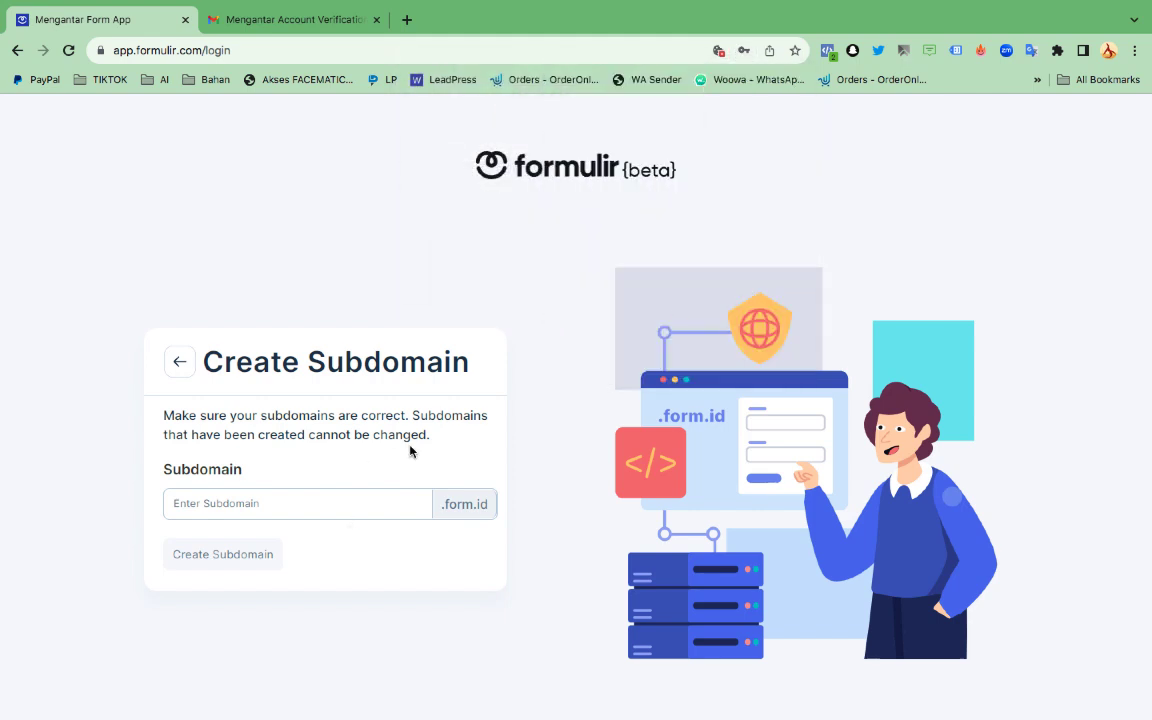
Enter the account's .form.id subdomain name, create it, and confirm it in the modal
click(349, 506)
text(trisha)
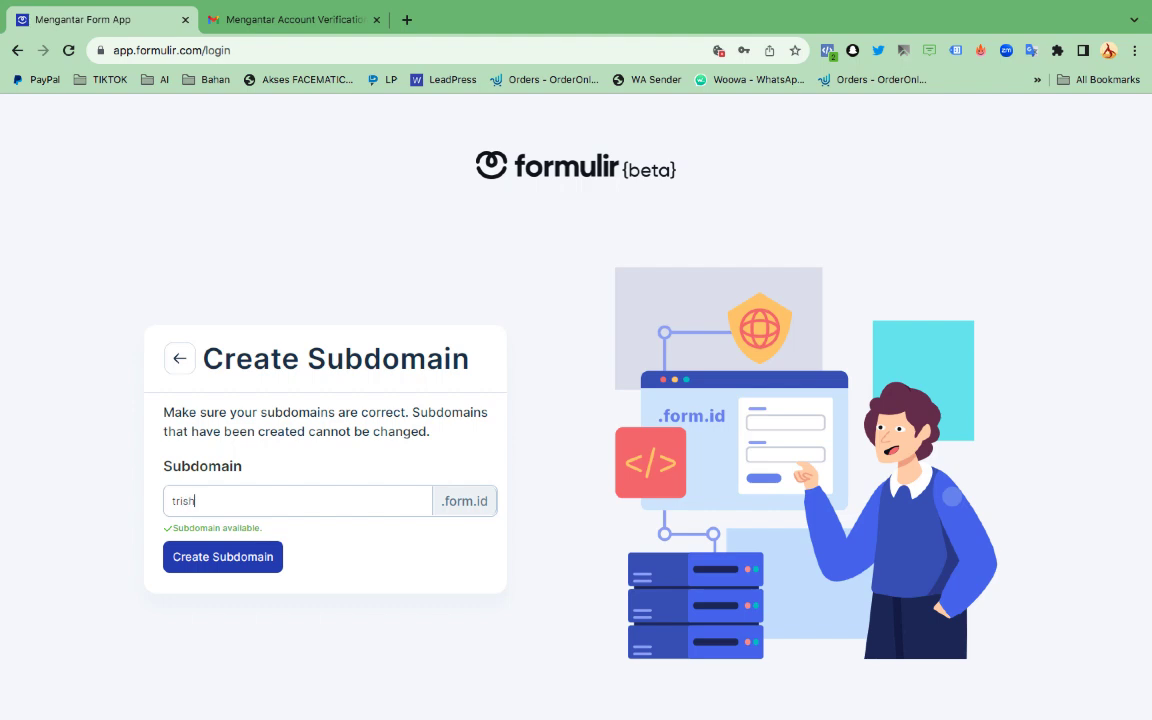
click(258, 566)
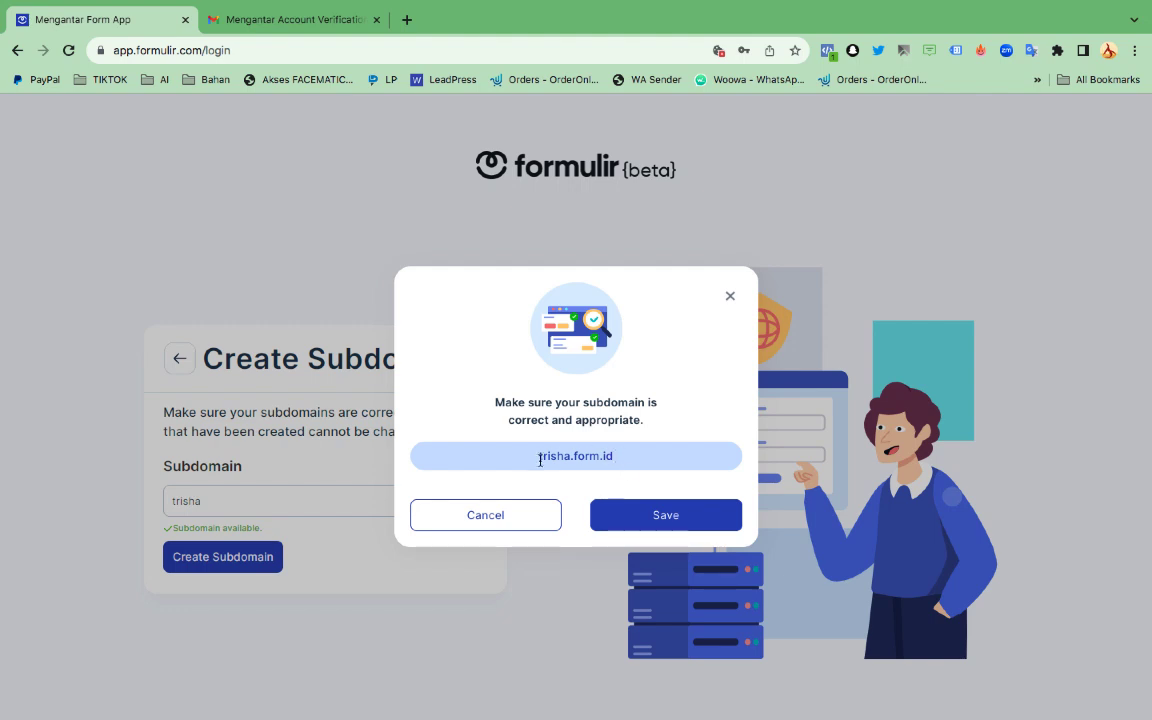
click(649, 522)
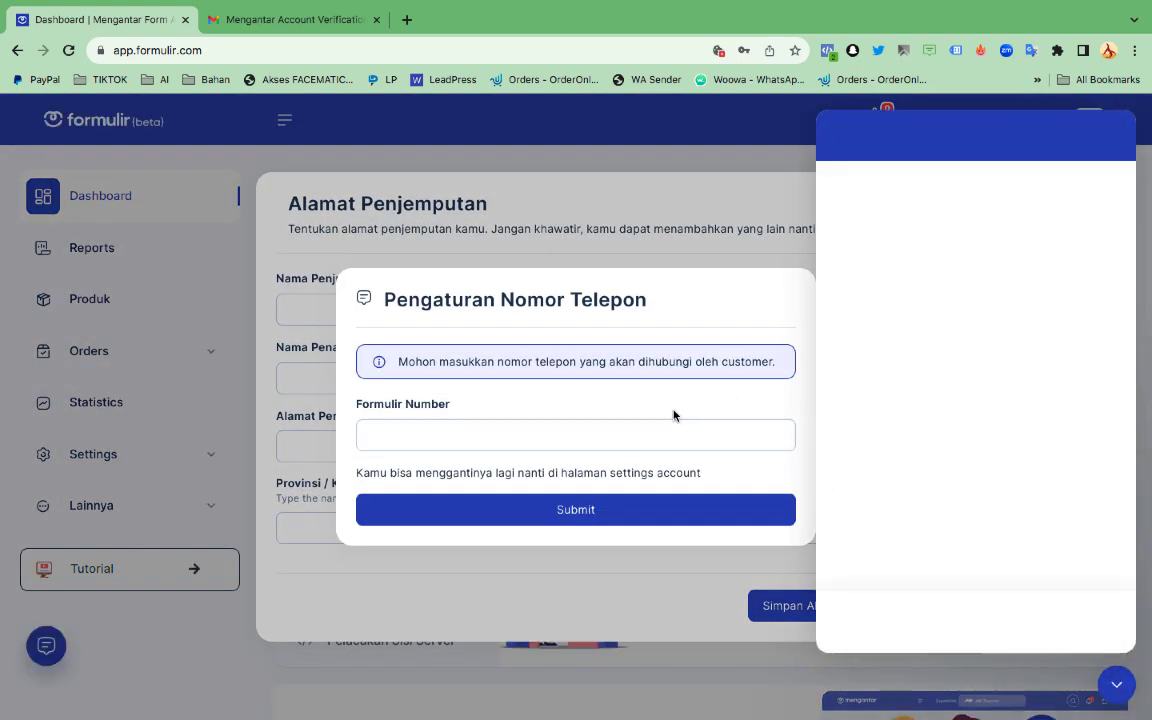
Enter the customer contact phone number in the Formulir Number field and submit it
click(506, 441)
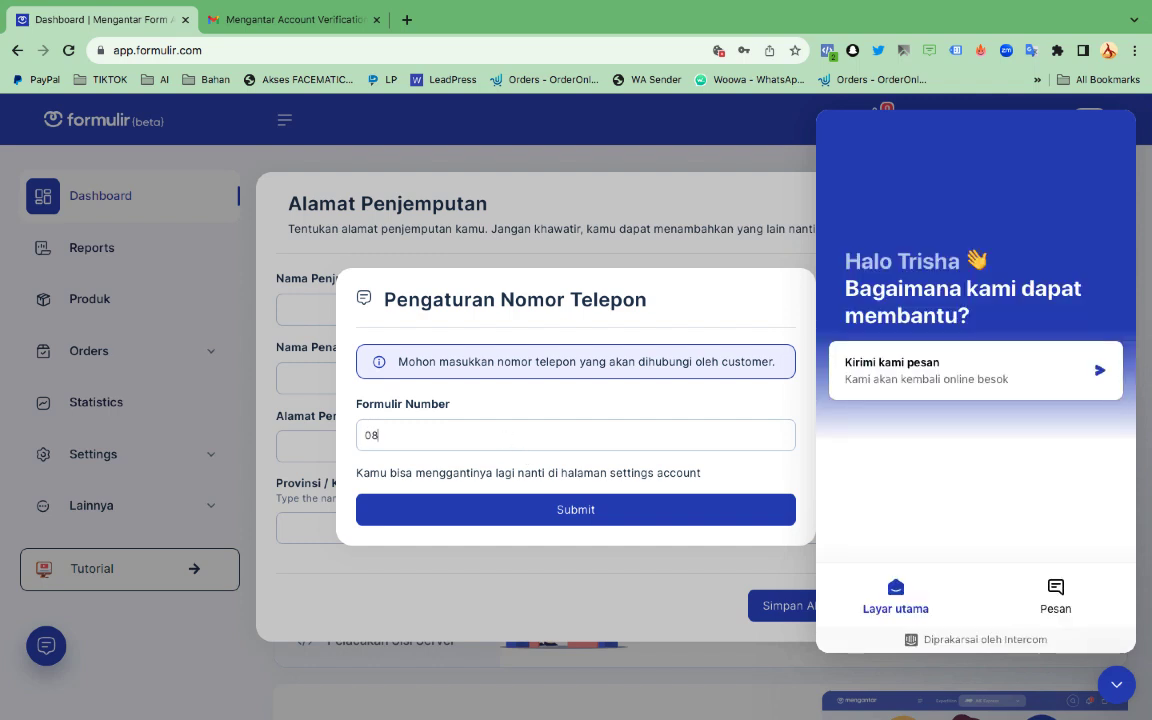
click(564, 522)
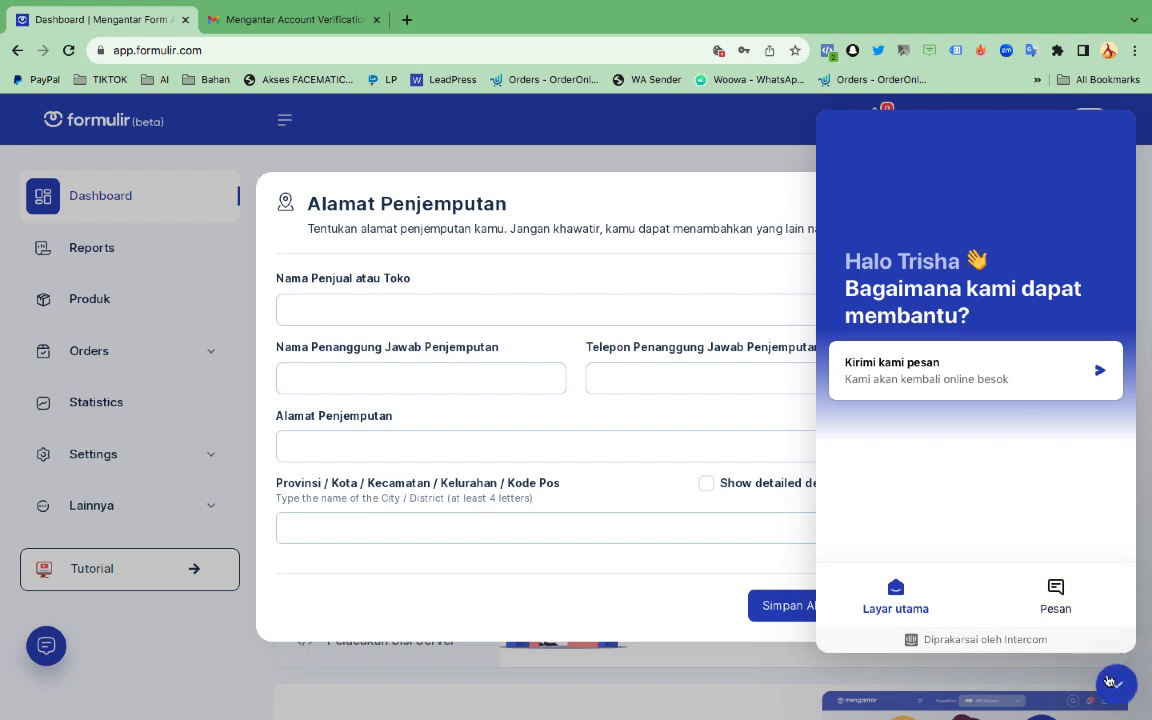
Type the store name, then autofill the pickup contact phone and street address
click(1116, 686)
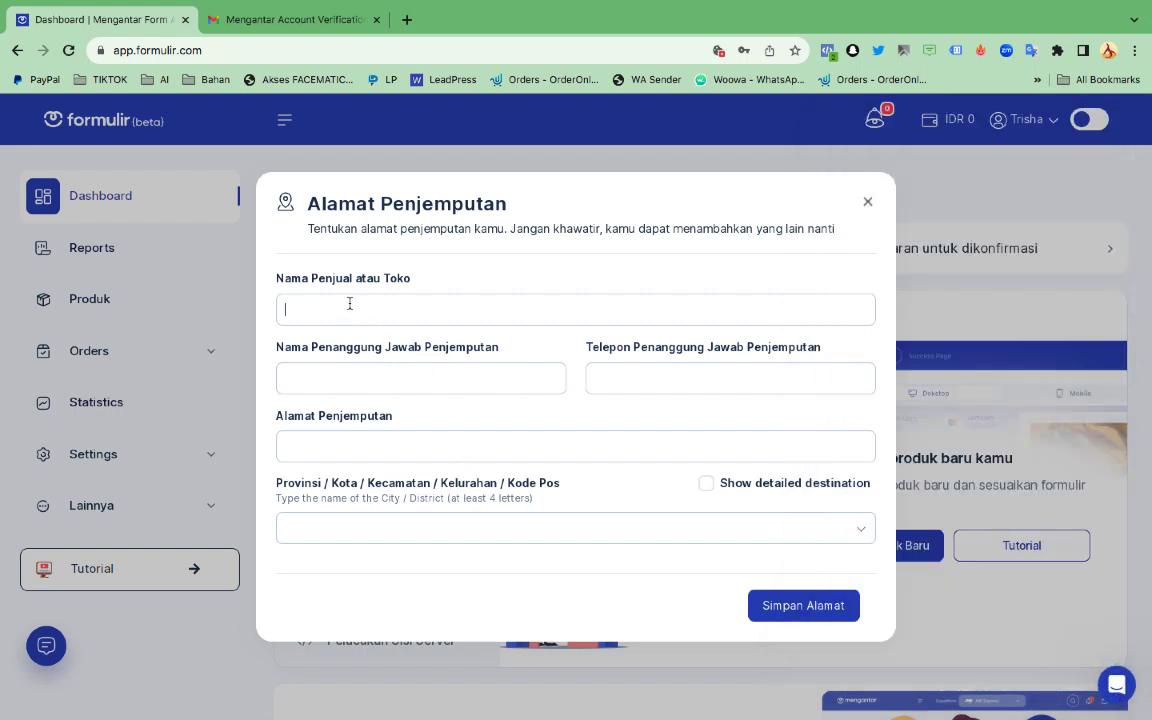
text(TRISHA STO)
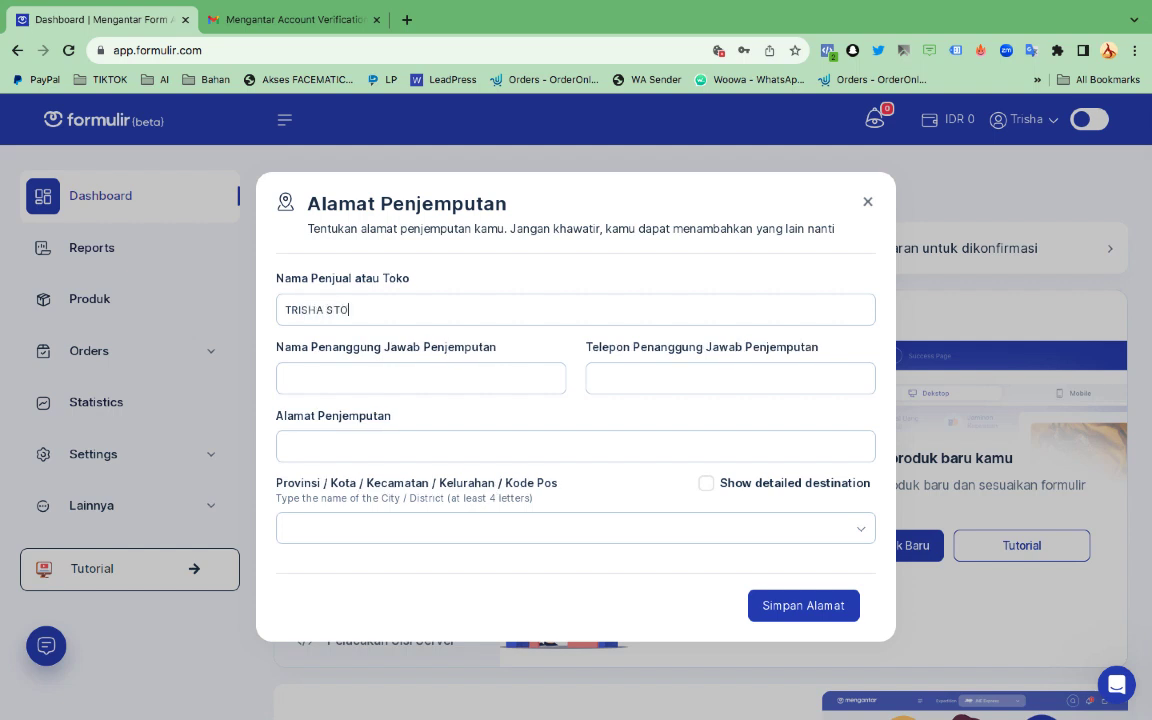
key(BackSpace)
text(SHOP)
text(Mas Tofa)
click(617, 383)
click(705, 429)
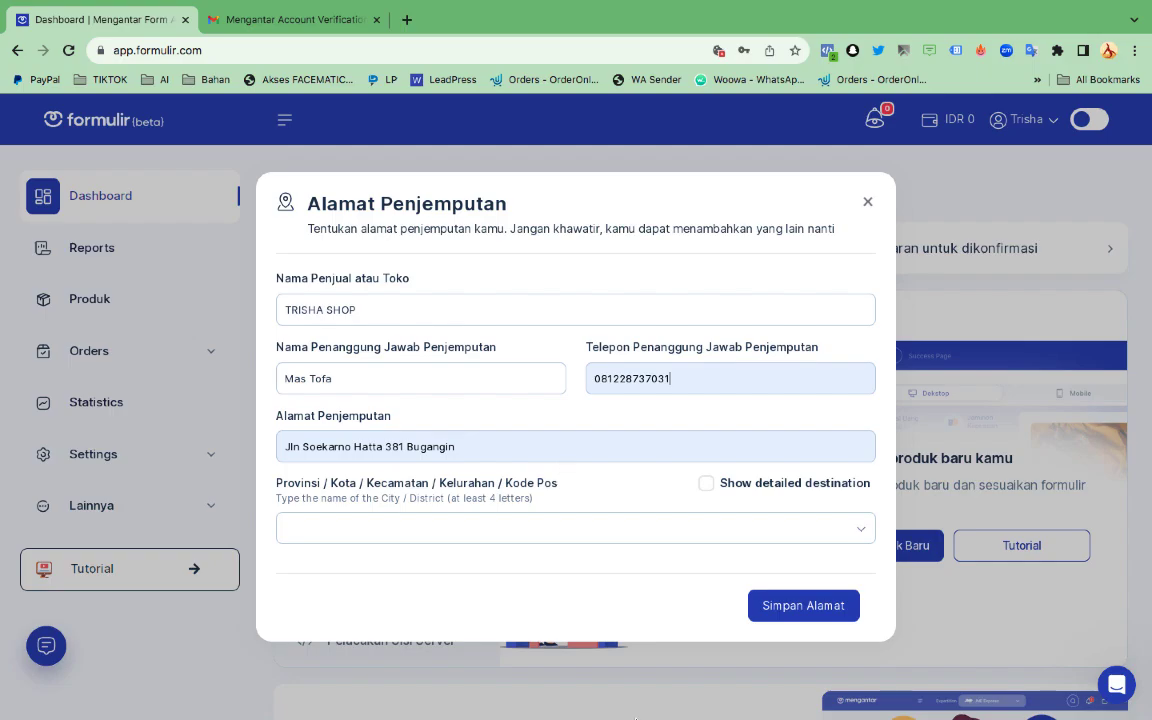
Select the pinned sender address in Telegram's RESI dropship topic, then return to the browser form
mouse_move(575, 700)
click(538, 690)
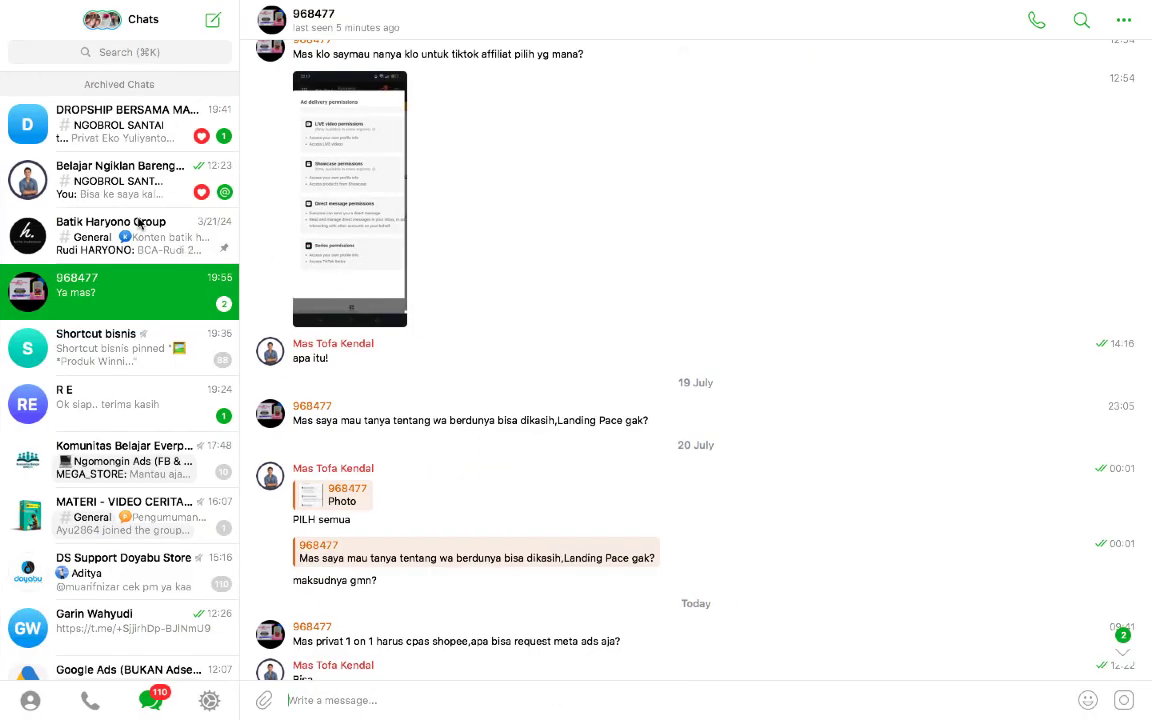
click(113, 107)
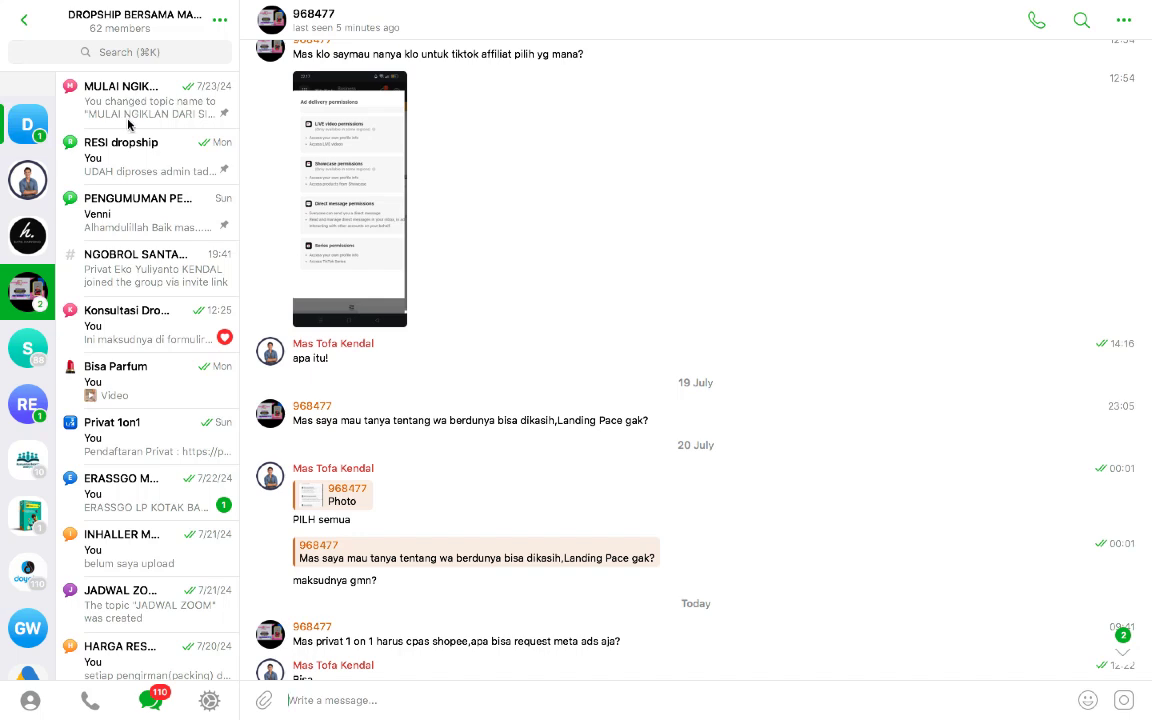
click(134, 174)
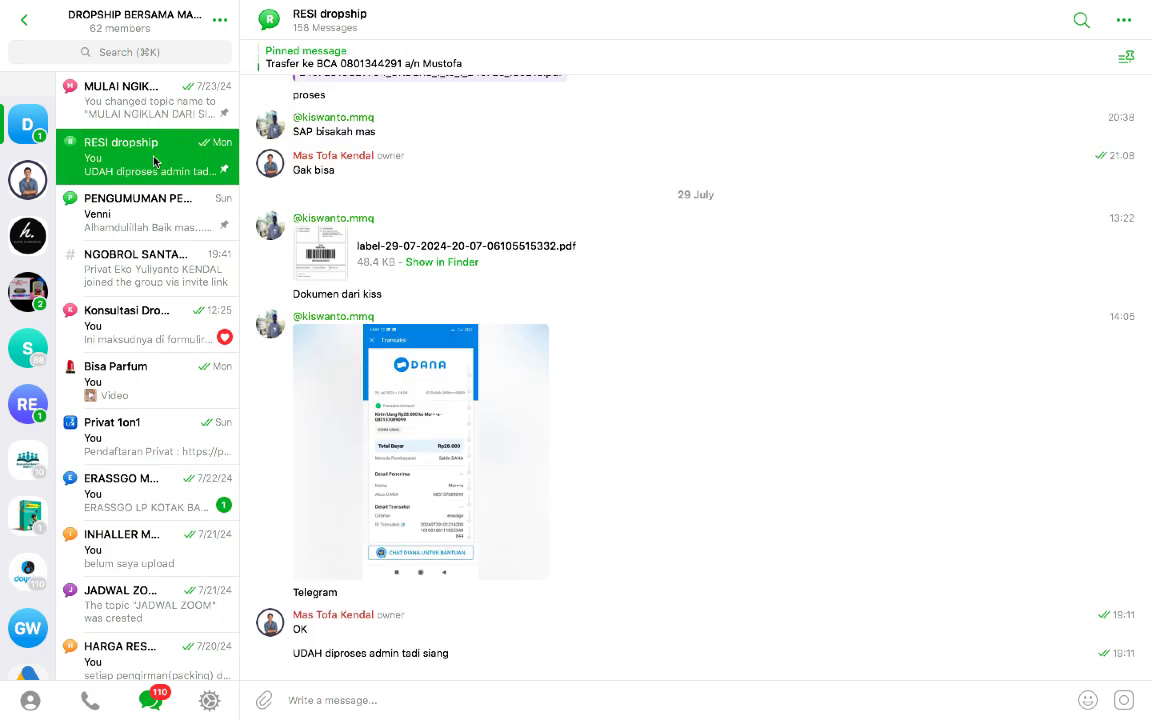
click(300, 62)
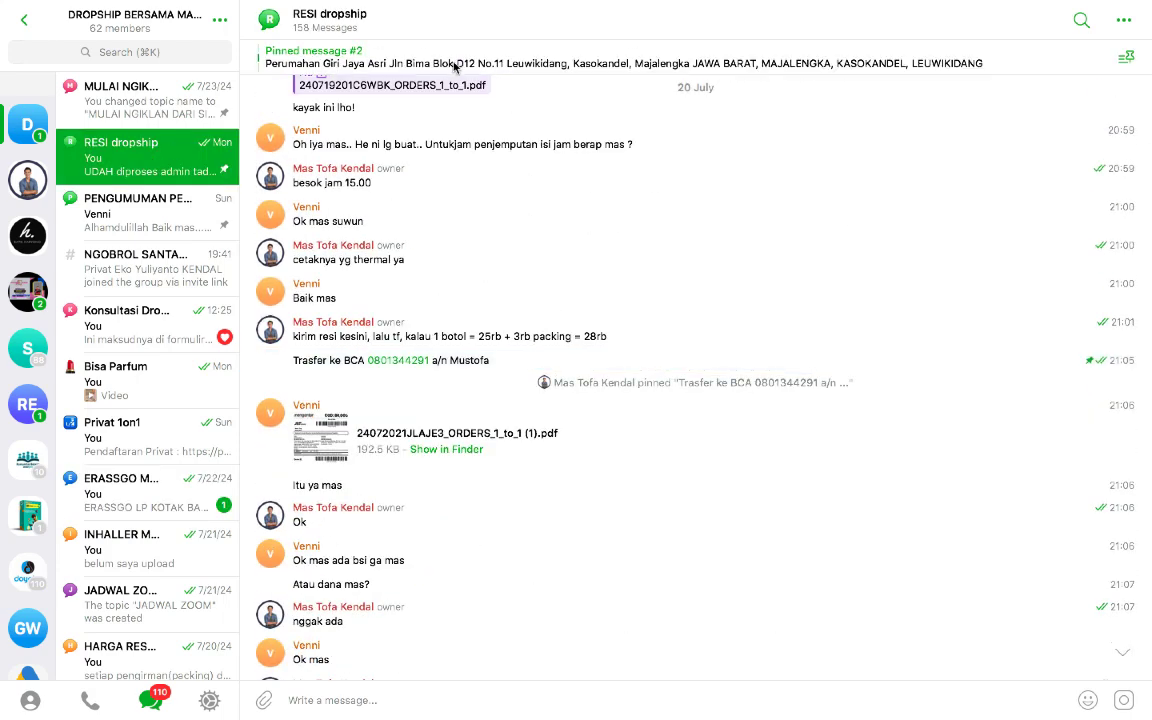
click(453, 64)
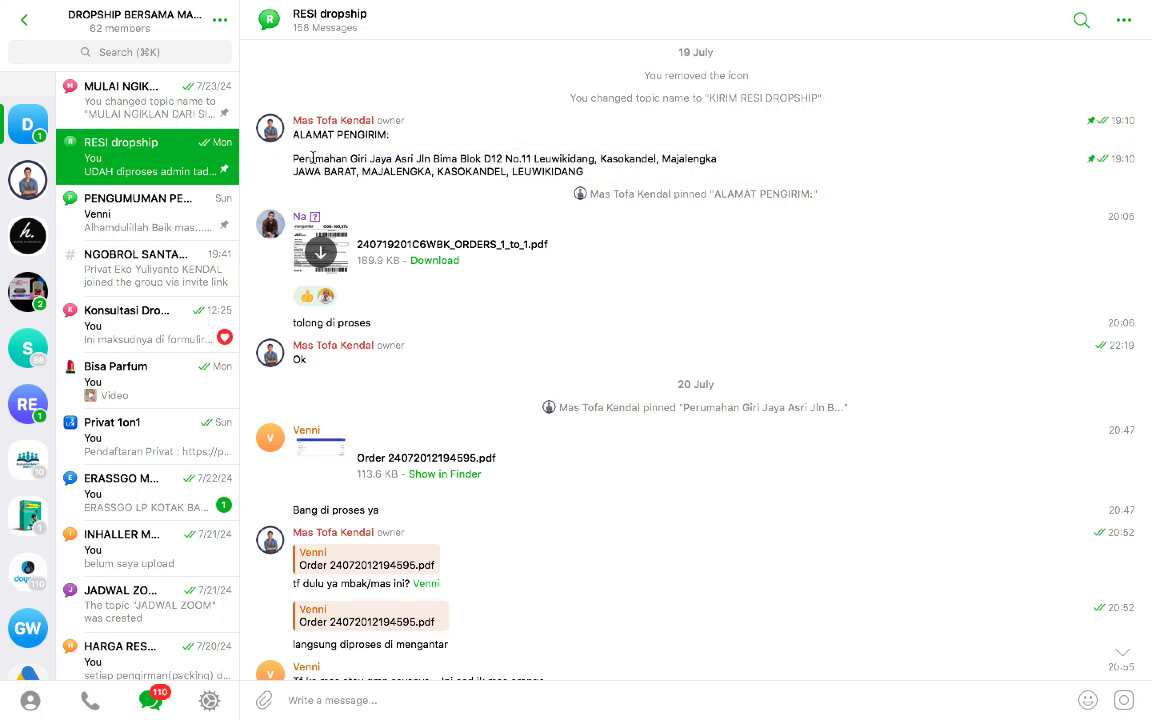
drag(293, 158, 592, 171)
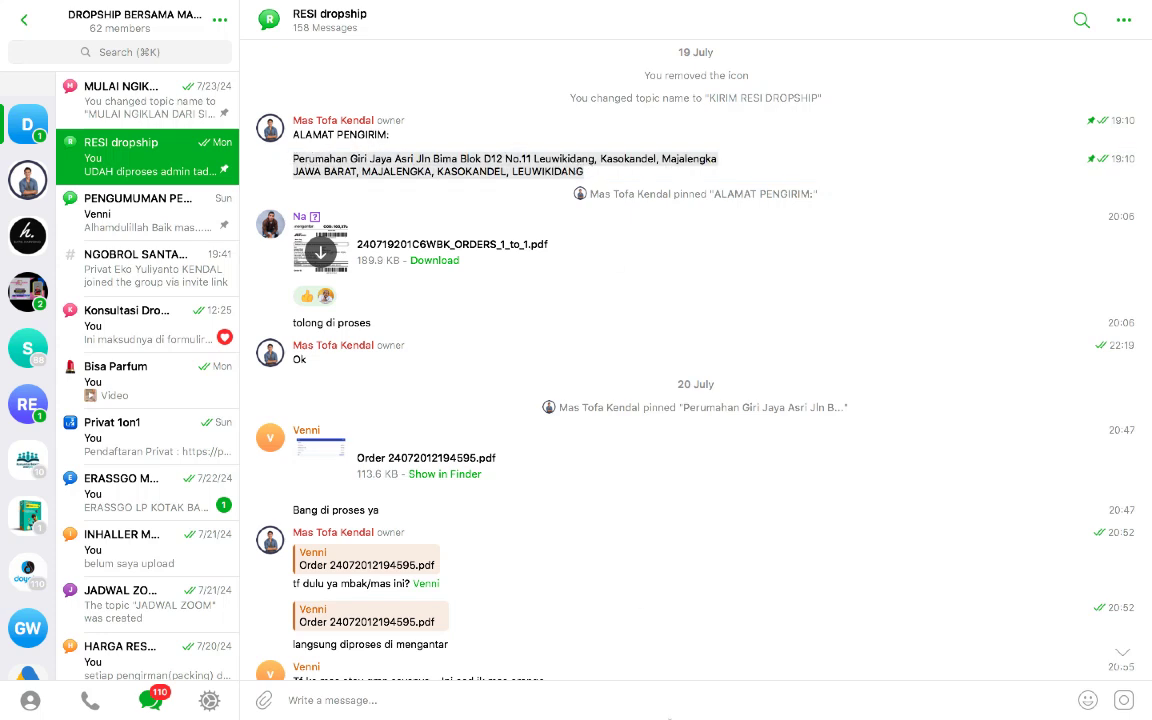
mouse_move(600, 716)
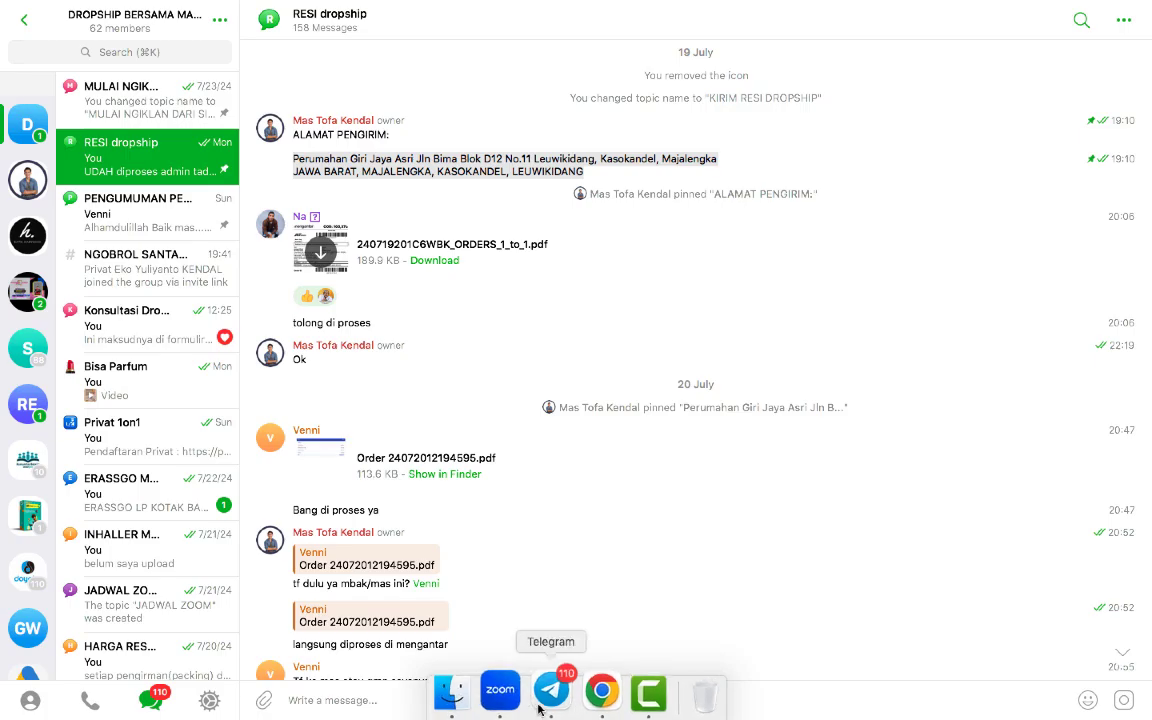
click(584, 700)
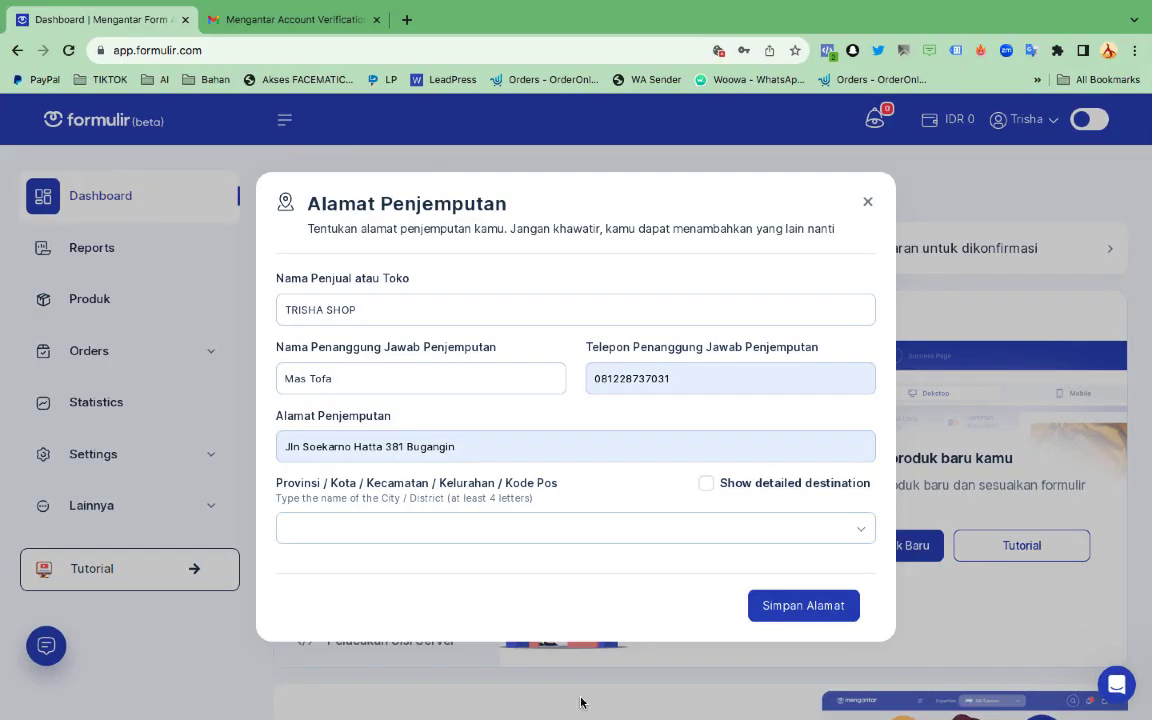
Replace the pickup address with the copied full sender street address
click(432, 531)
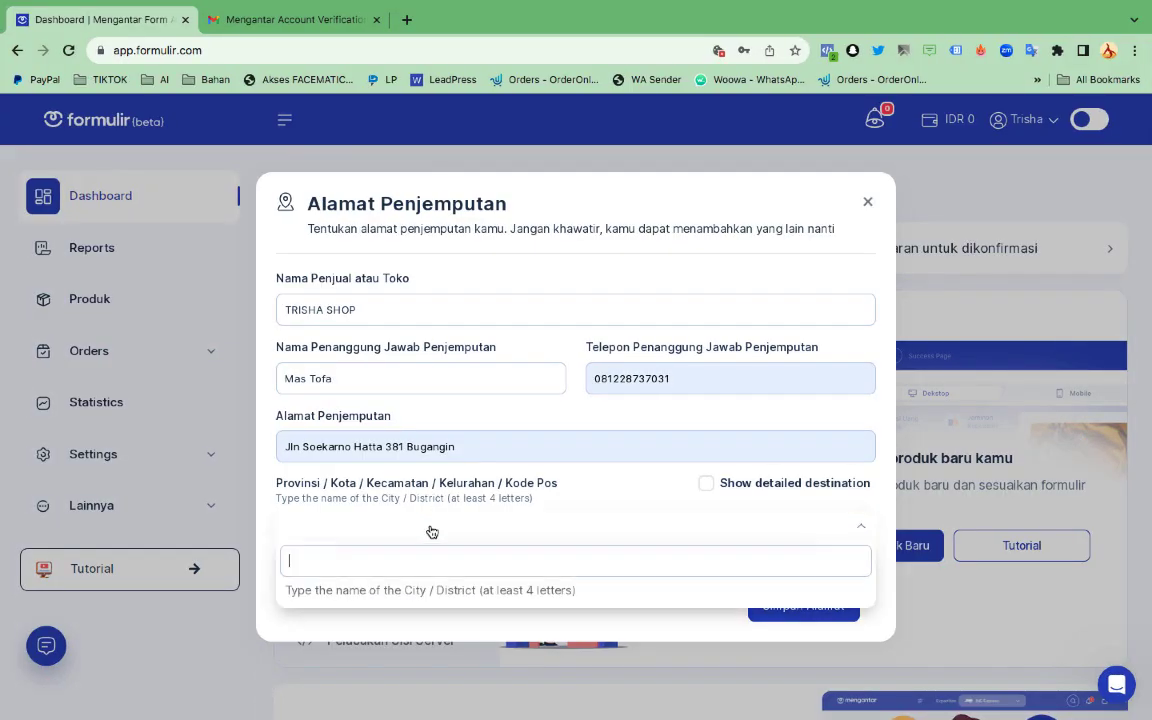
triple_click(408, 447)
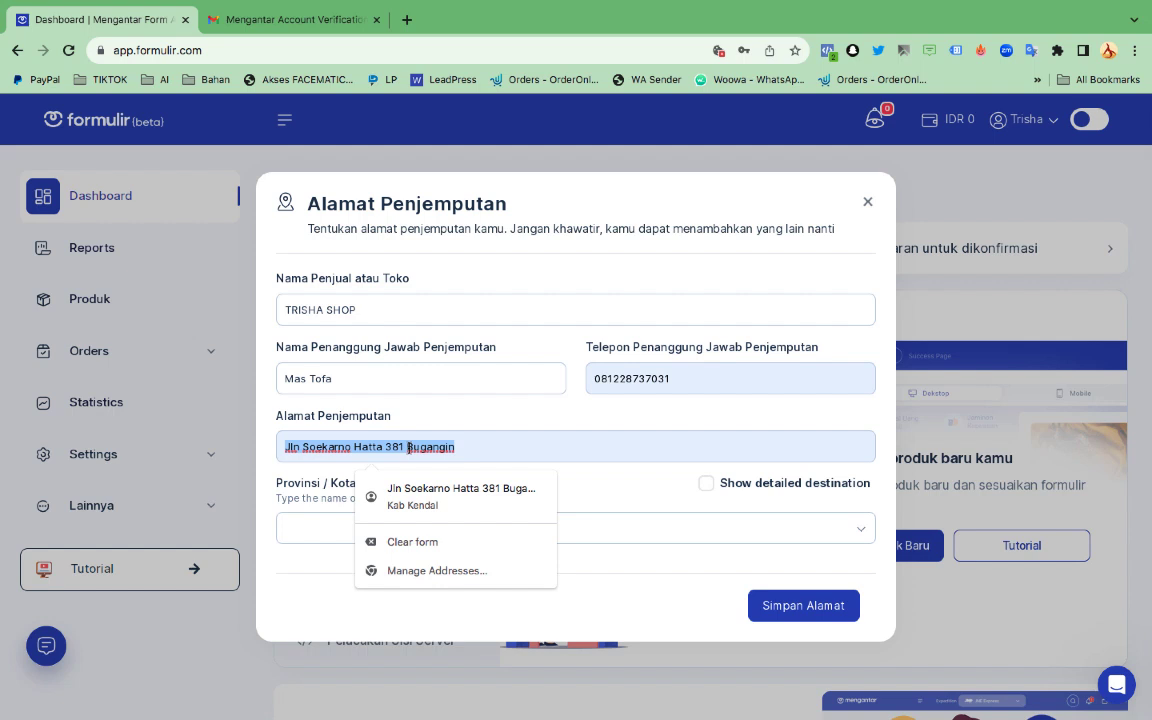
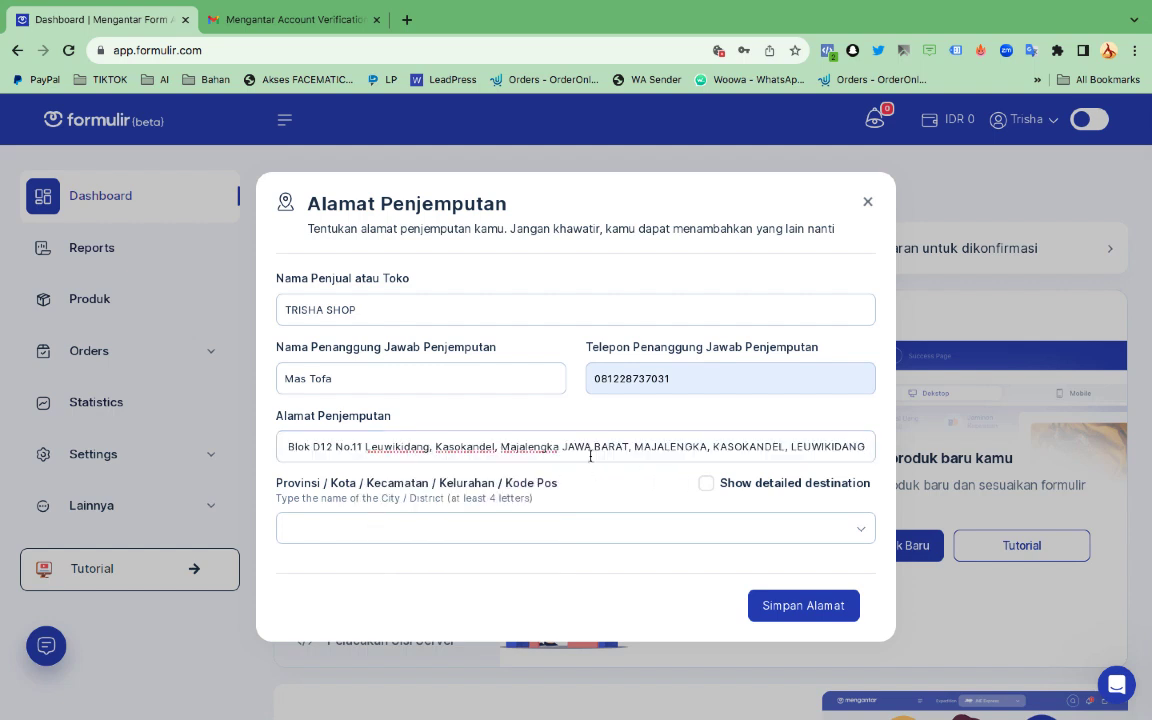
Search the address's district in Provinsi/Kota, choose the matching area, and save the address
double_click(395, 448)
key(ctrl+c)
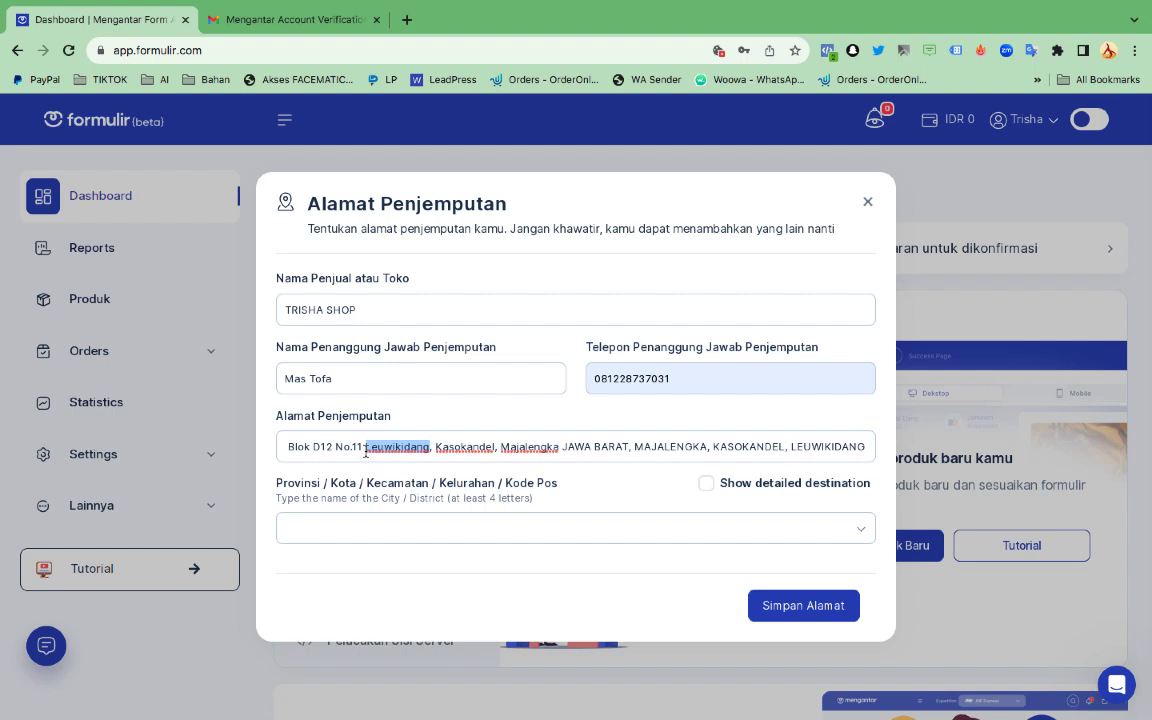
click(394, 533)
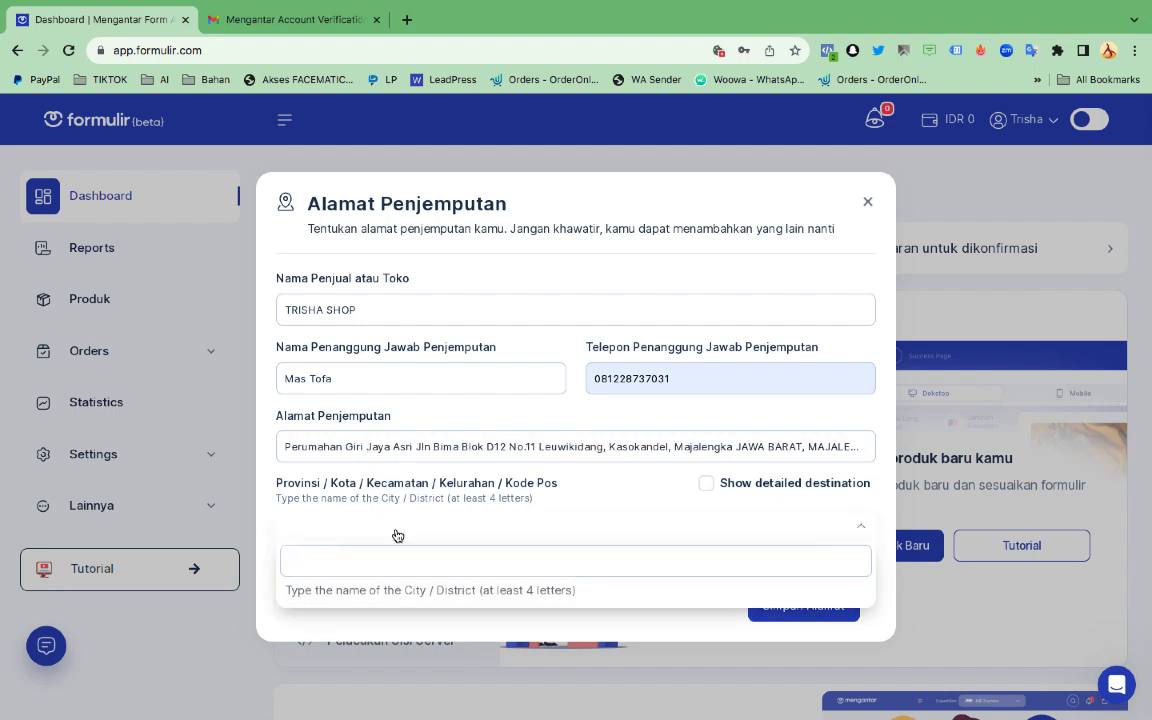
key(ctrl+v)
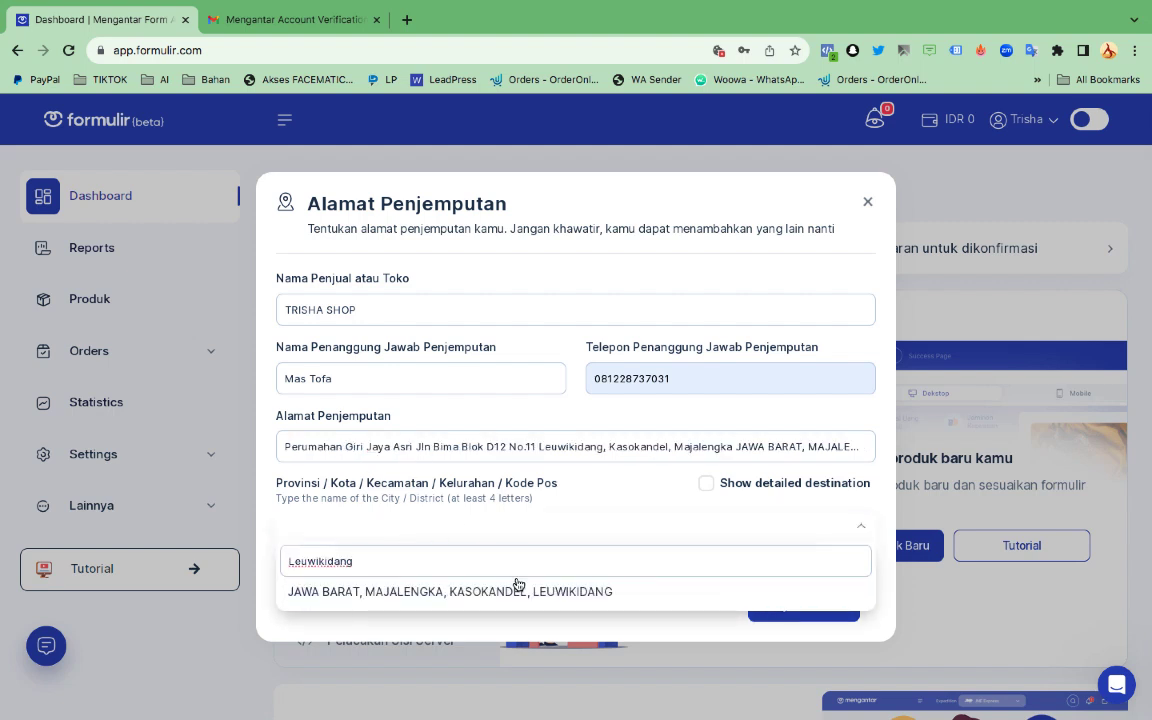
click(517, 585)
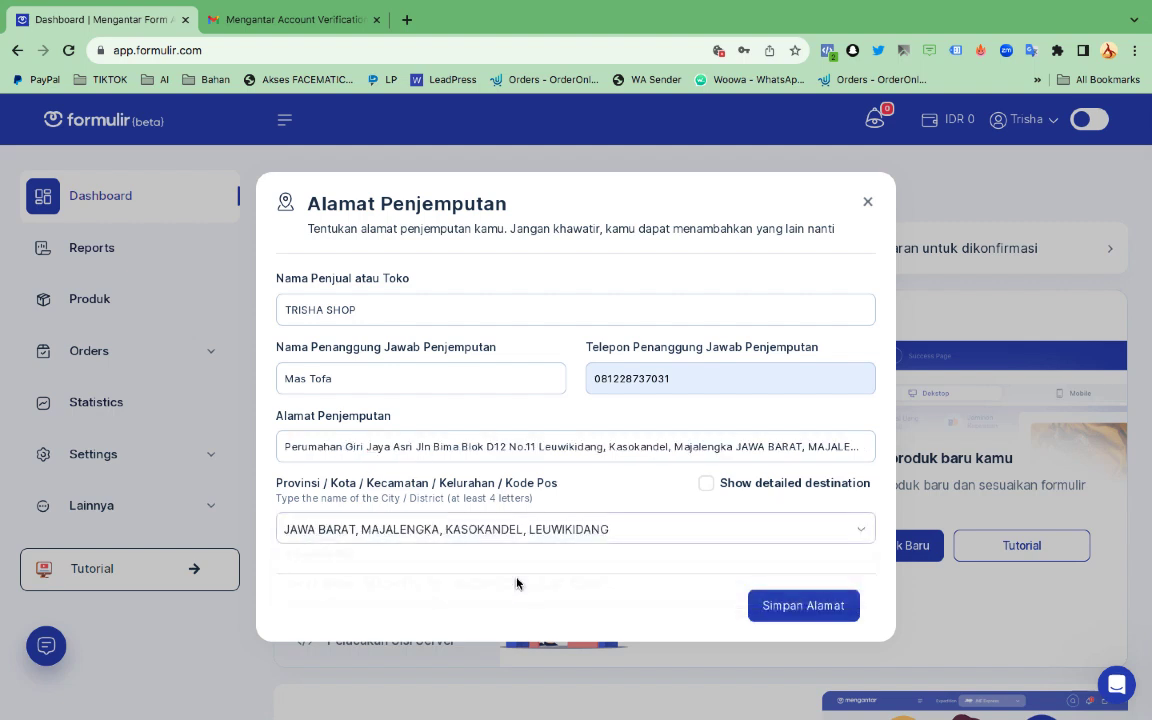
click(812, 606)
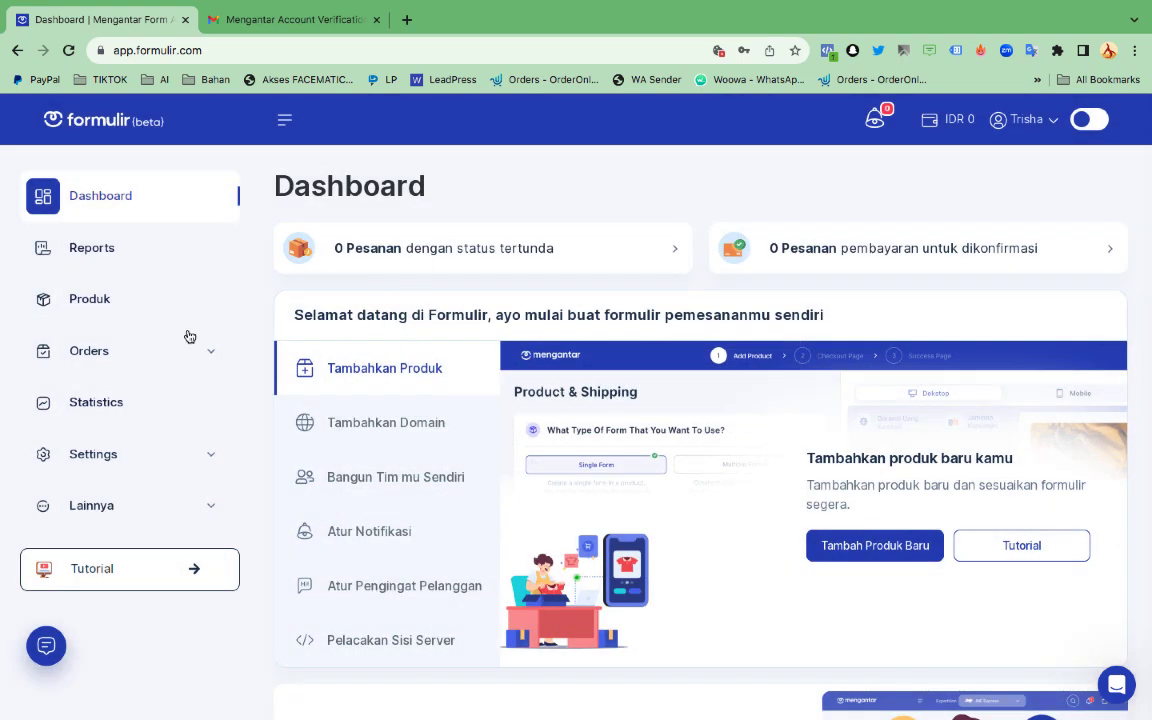
Start a new product from the Produk page with Tambah Product
click(108, 312)
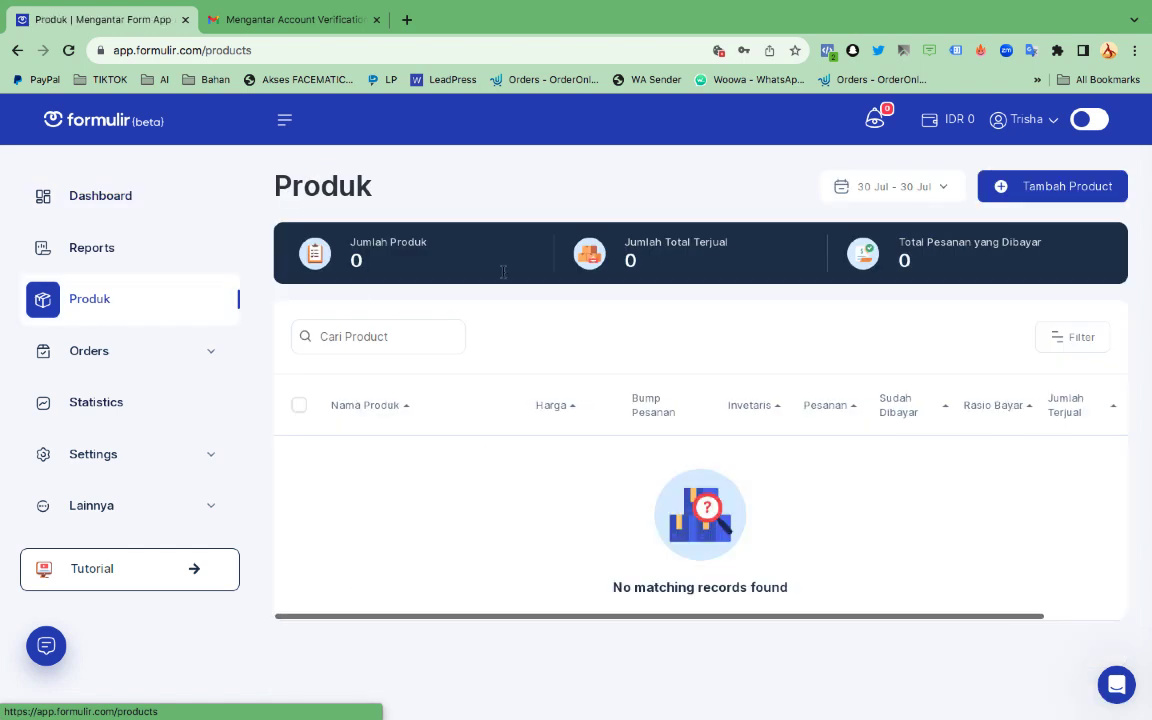
click(1016, 195)
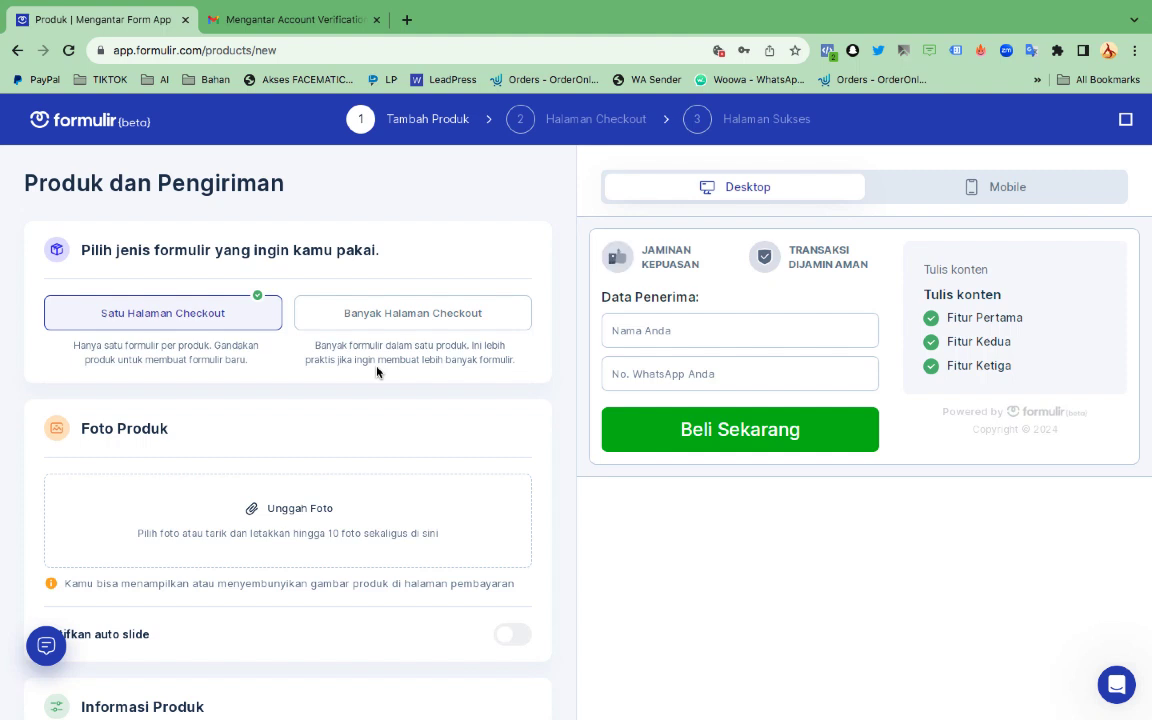
scroll(377, 372, down, 1)
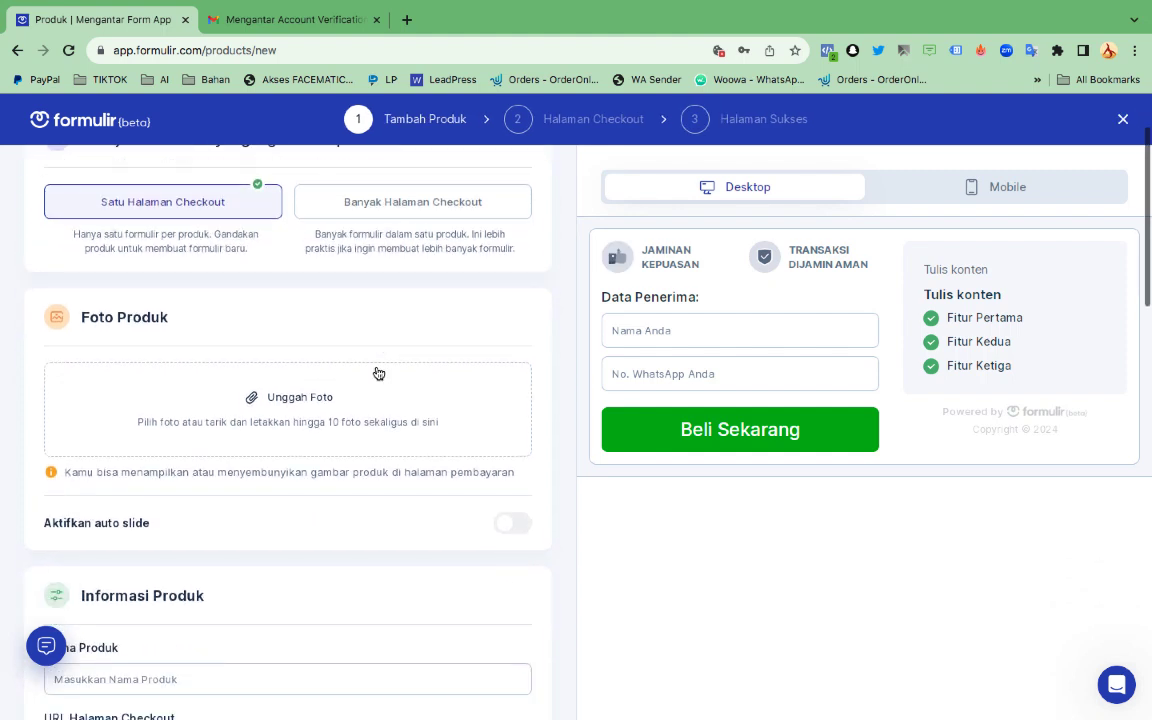
Upload the promotional jpeg as the product photo and name the product ERASSGO
click(314, 415)
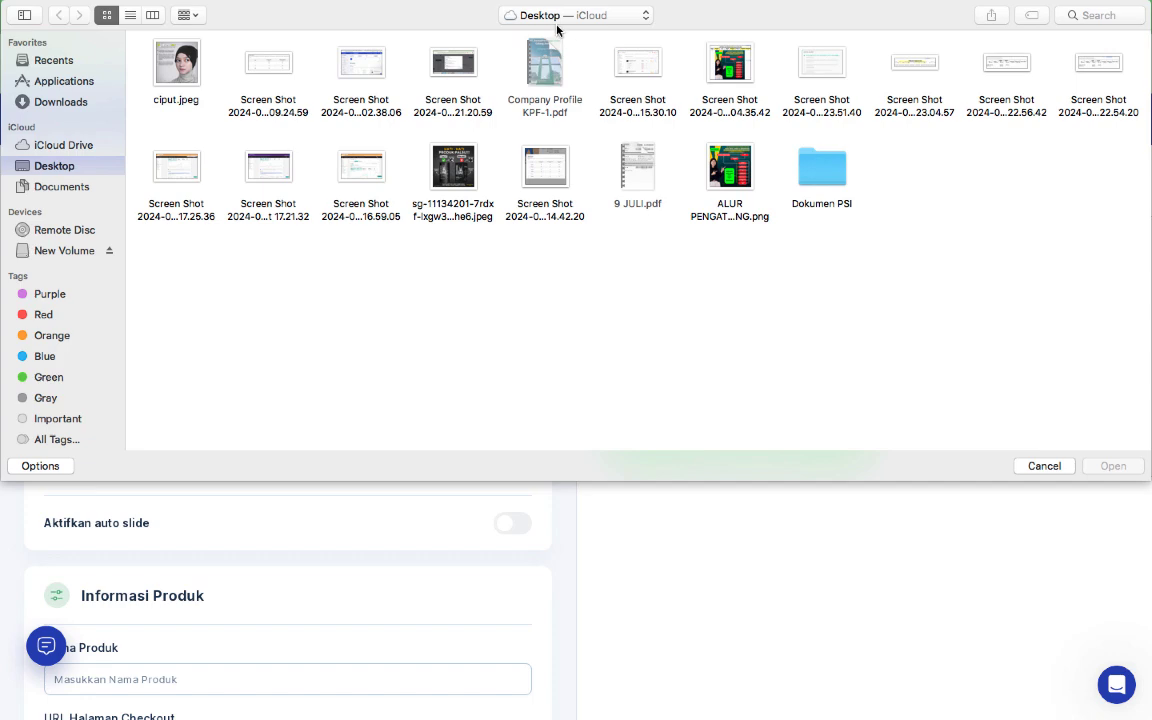
double_click(455, 168)
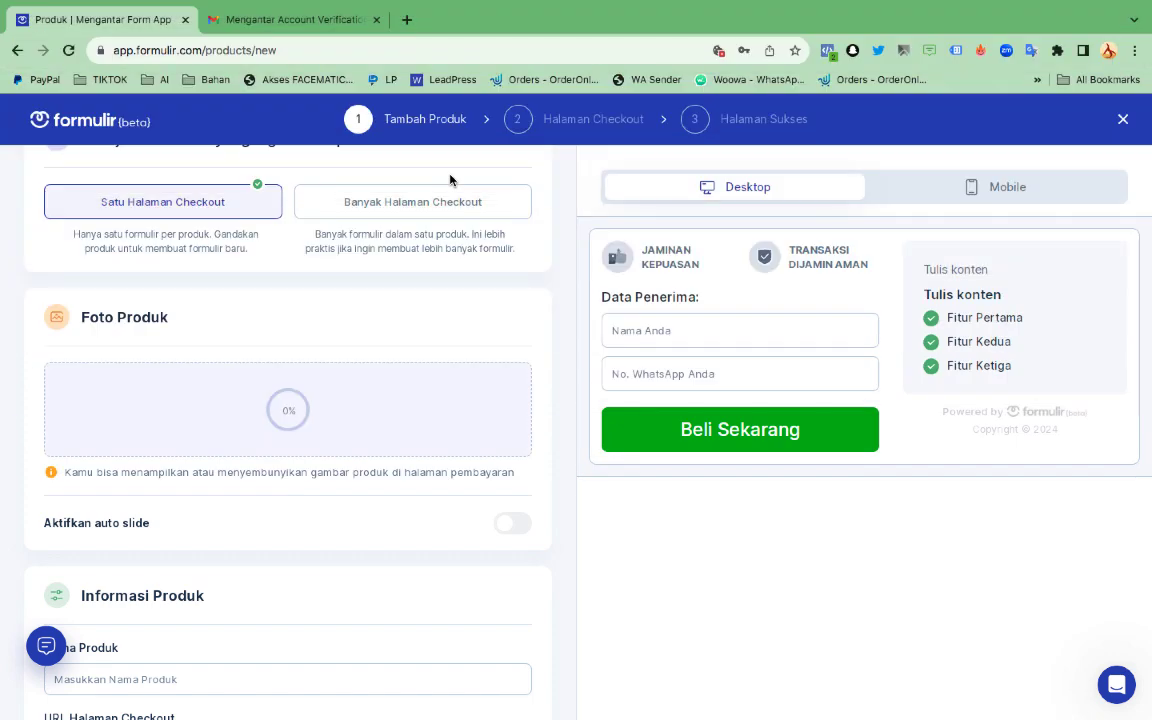
scroll(320, 436, down, 5)
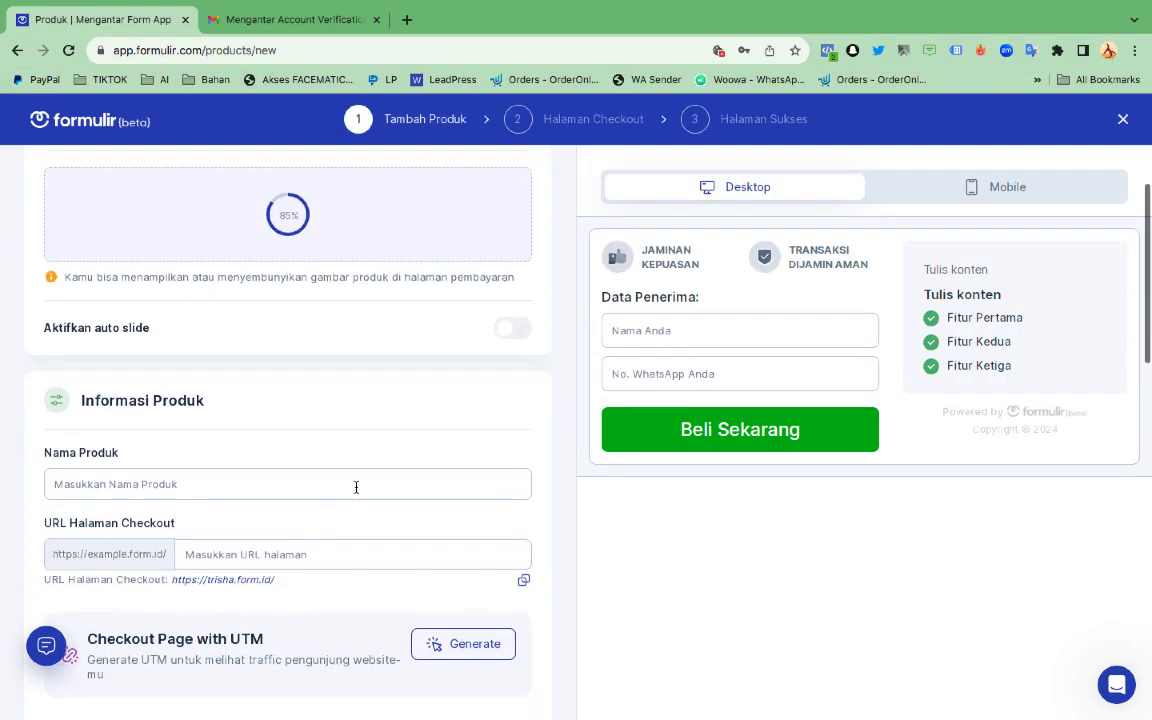
click(186, 455)
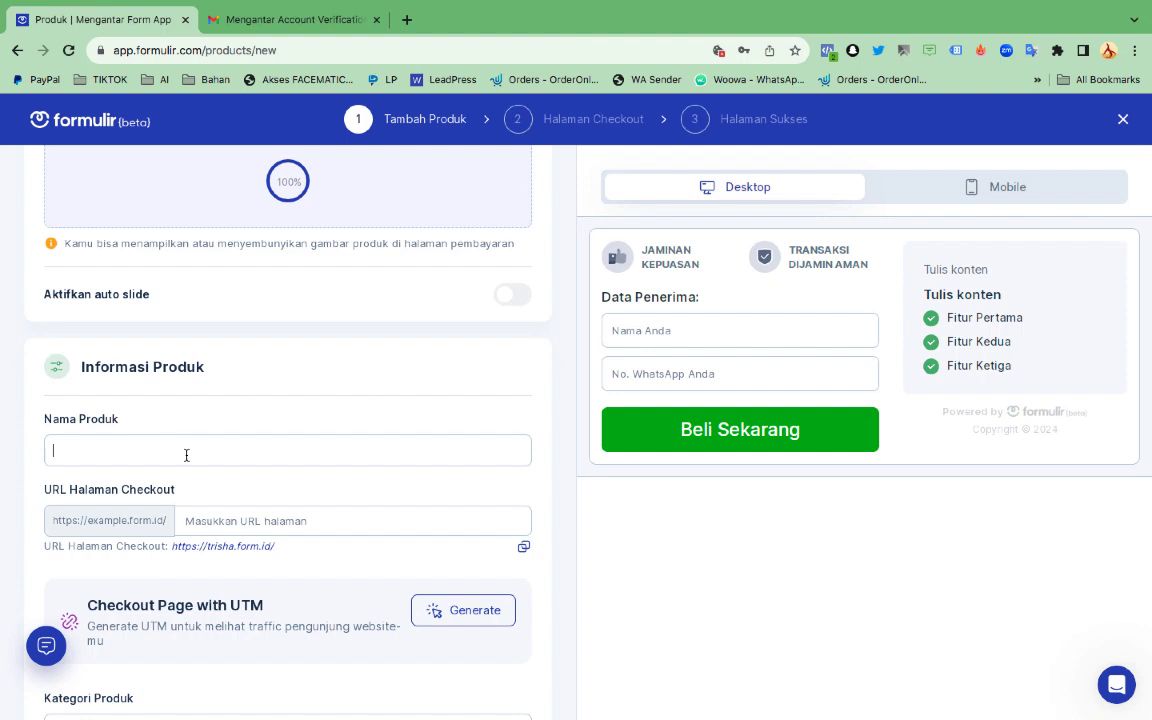
text(ERASSGO)
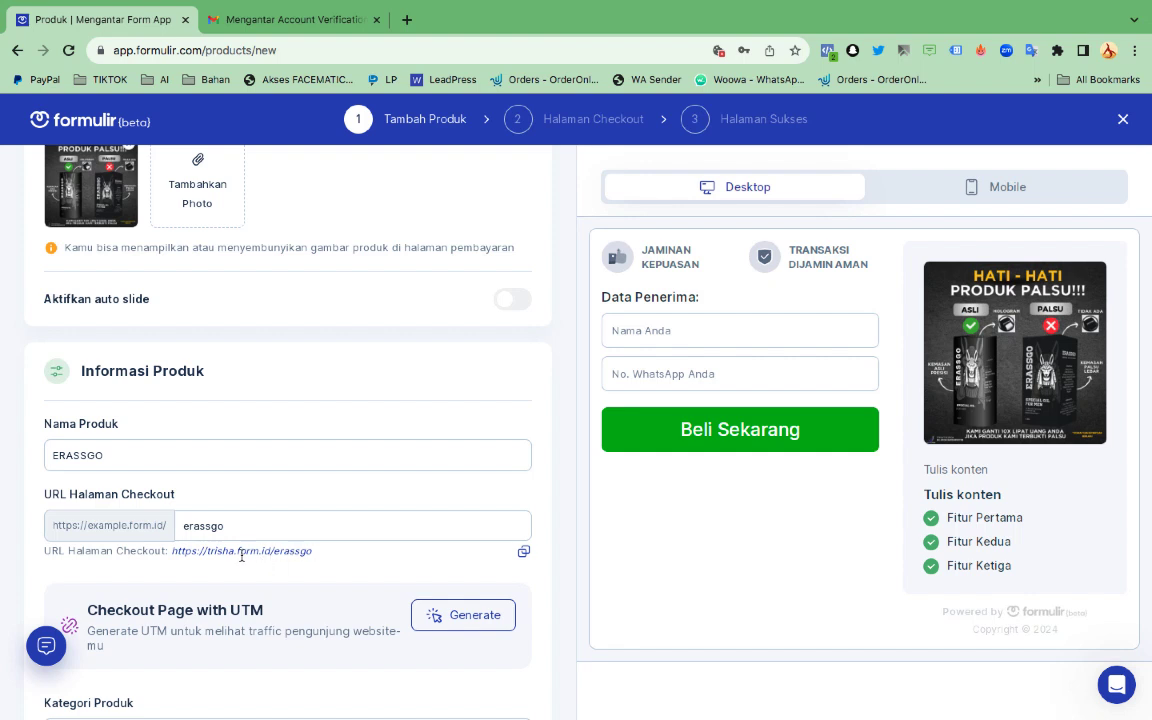
Choose Kesehatan as the product category
scroll(241, 556, down, 2)
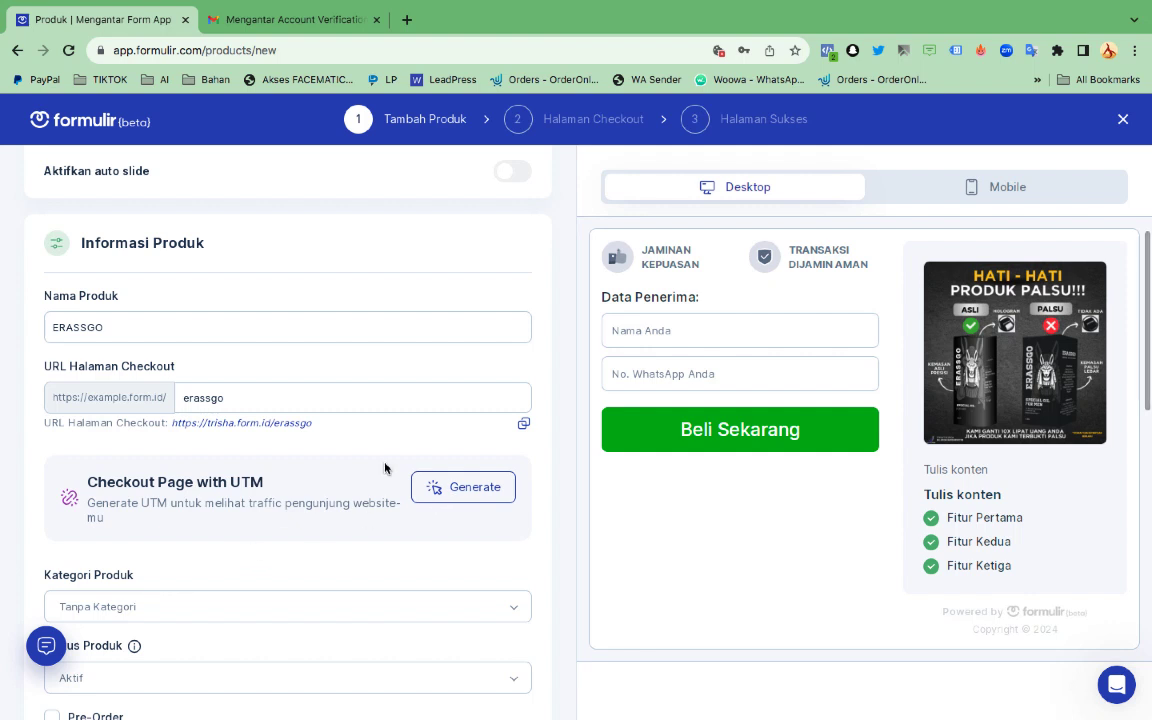
scroll(352, 502, down, 5)
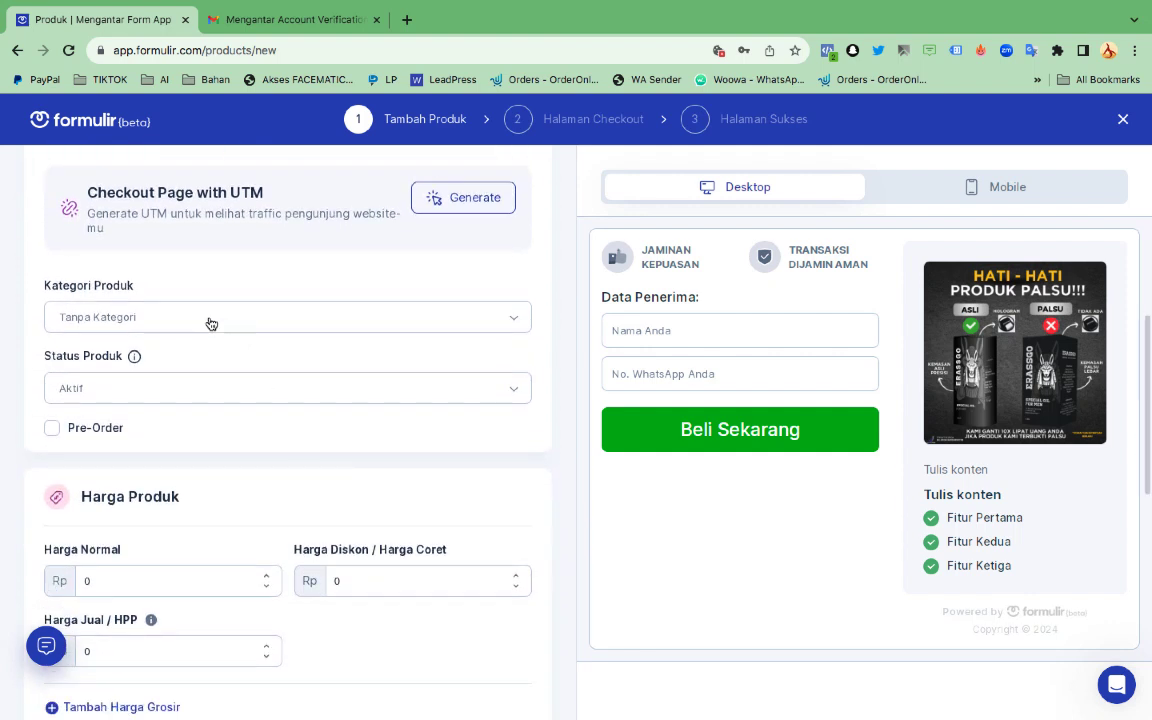
click(211, 321)
scroll(194, 482, down, 3)
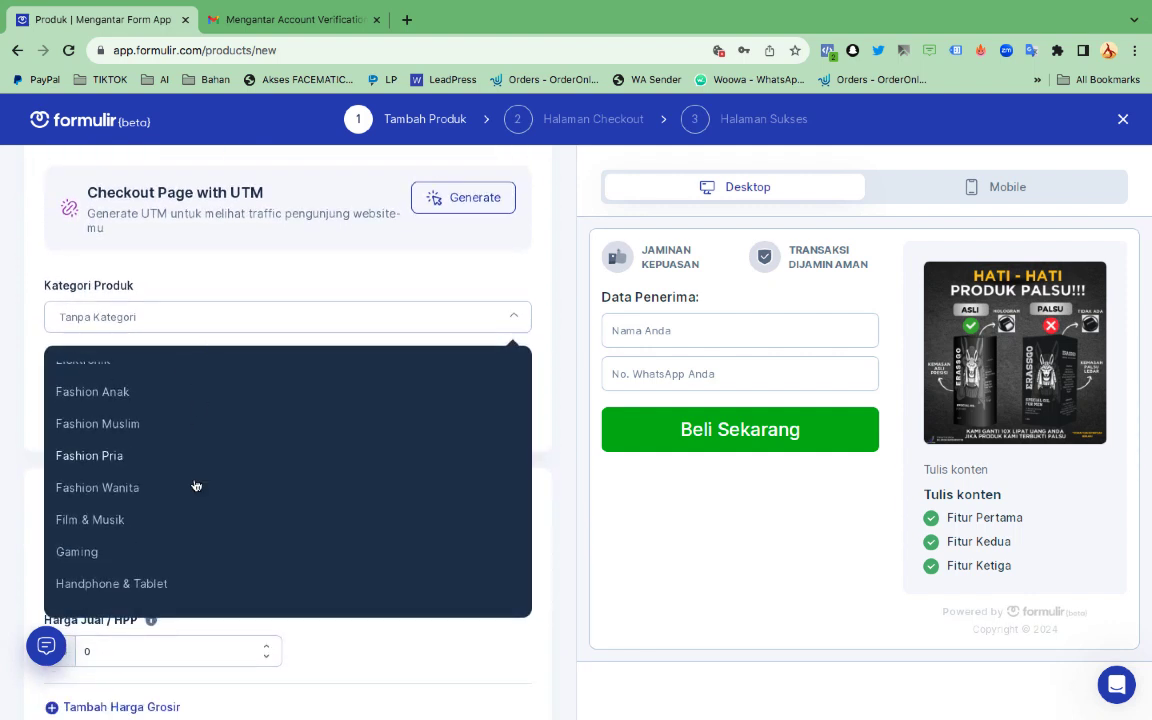
scroll(196, 486, down, 3)
click(149, 481)
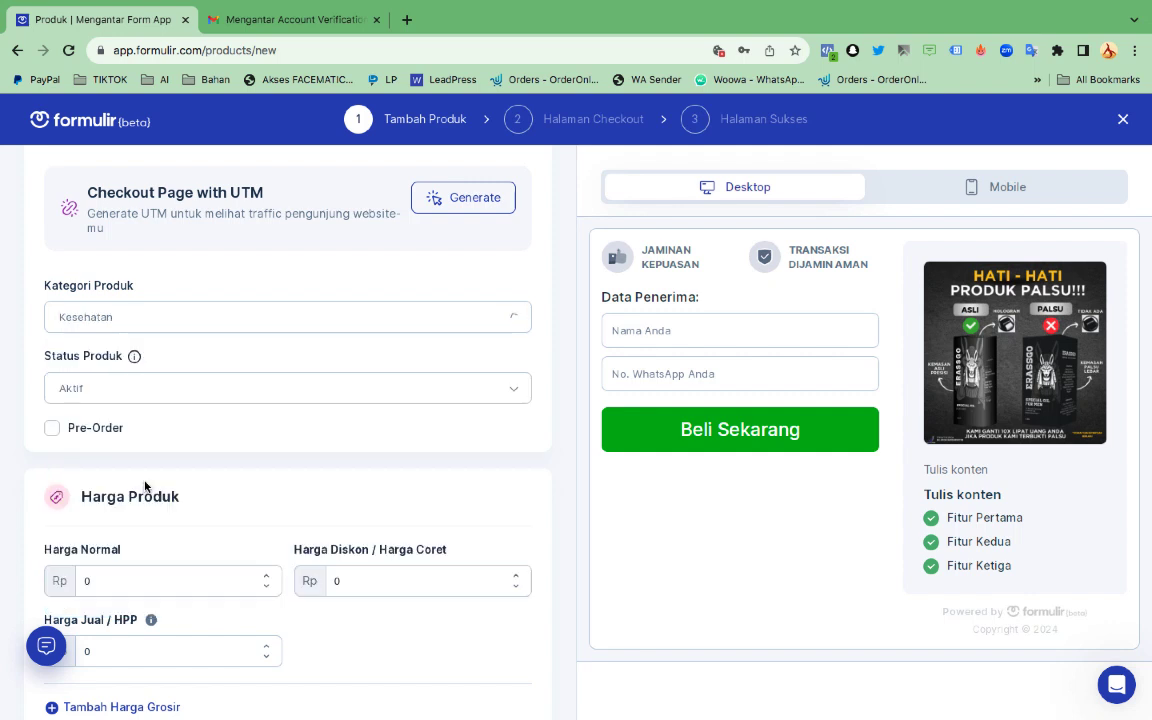
scroll(254, 420, down, 2)
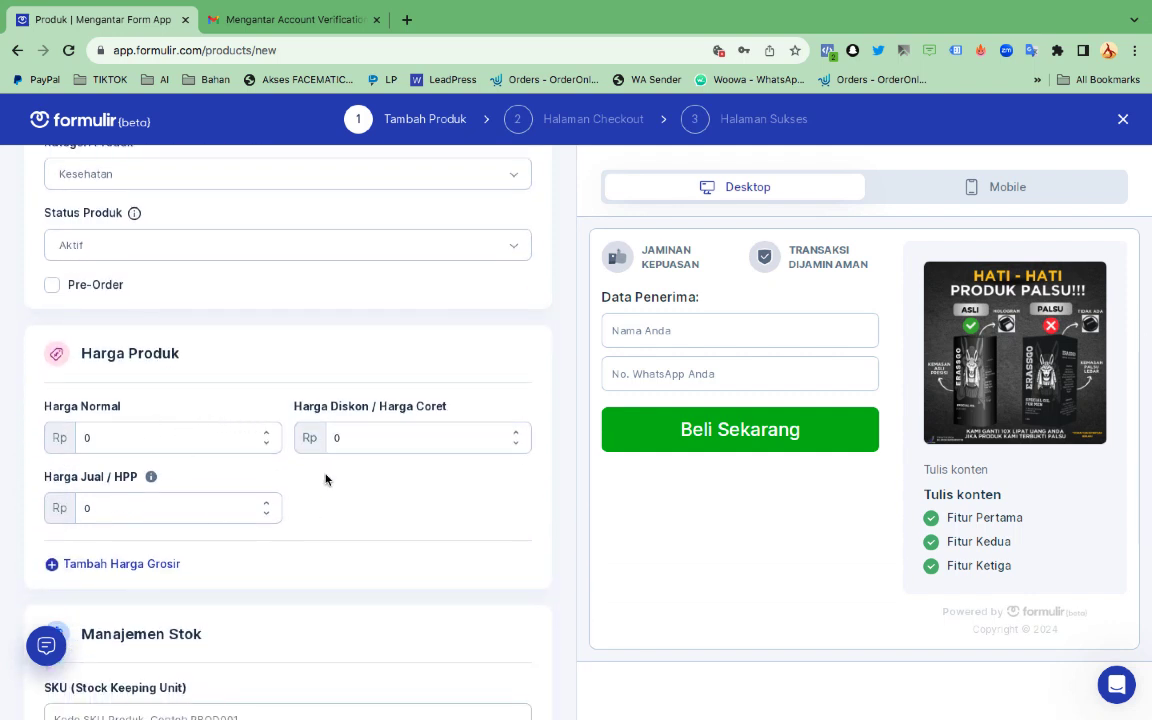
scroll(275, 458, down, 1)
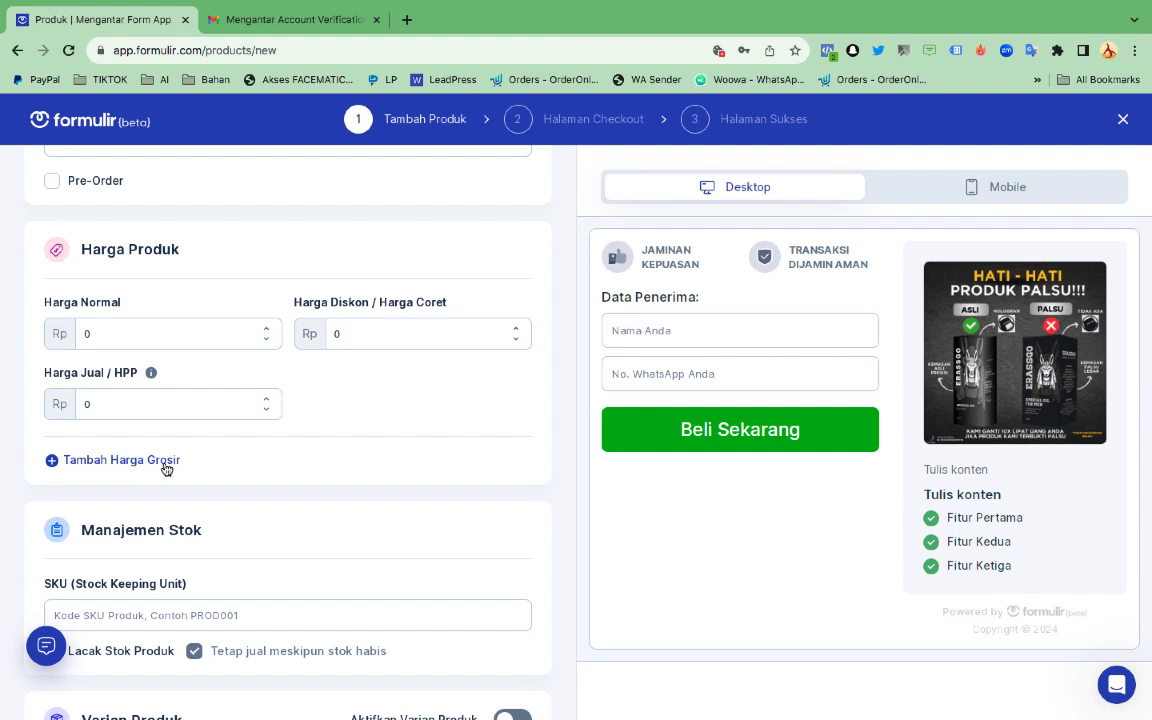
scroll(245, 458, down, 3)
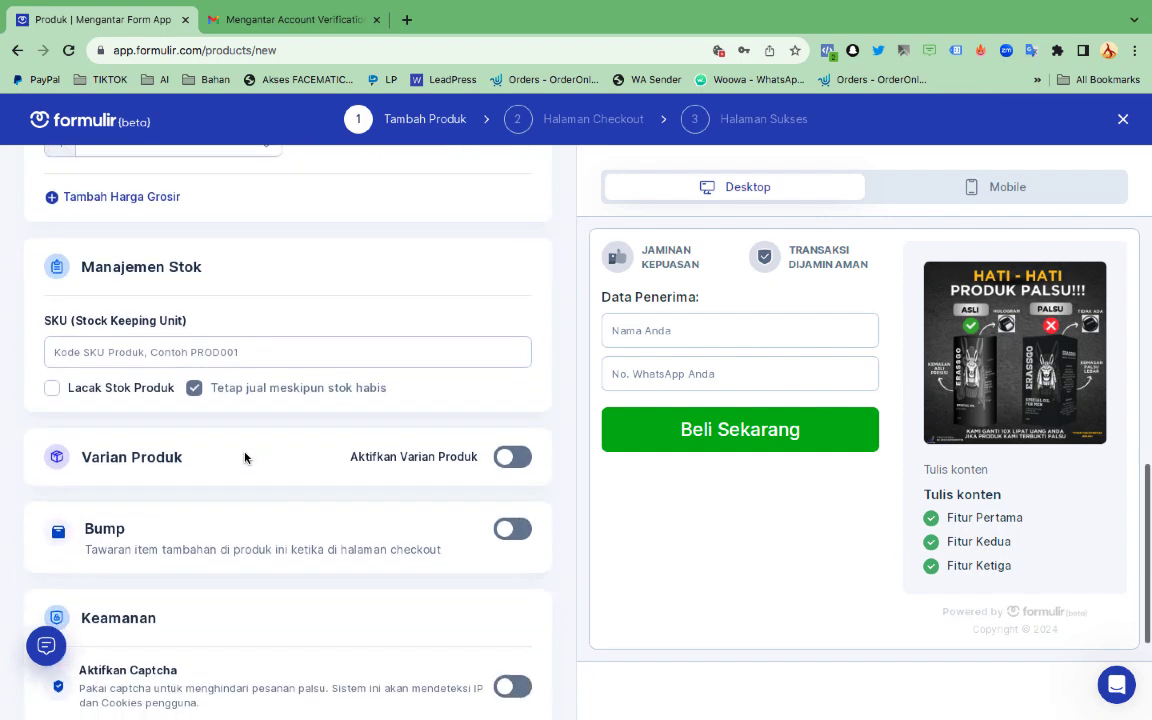
Enable variants with type Promo and add 'BELI 1 GRATIS 1 Rp139rb PALING LARIS'
click(512, 456)
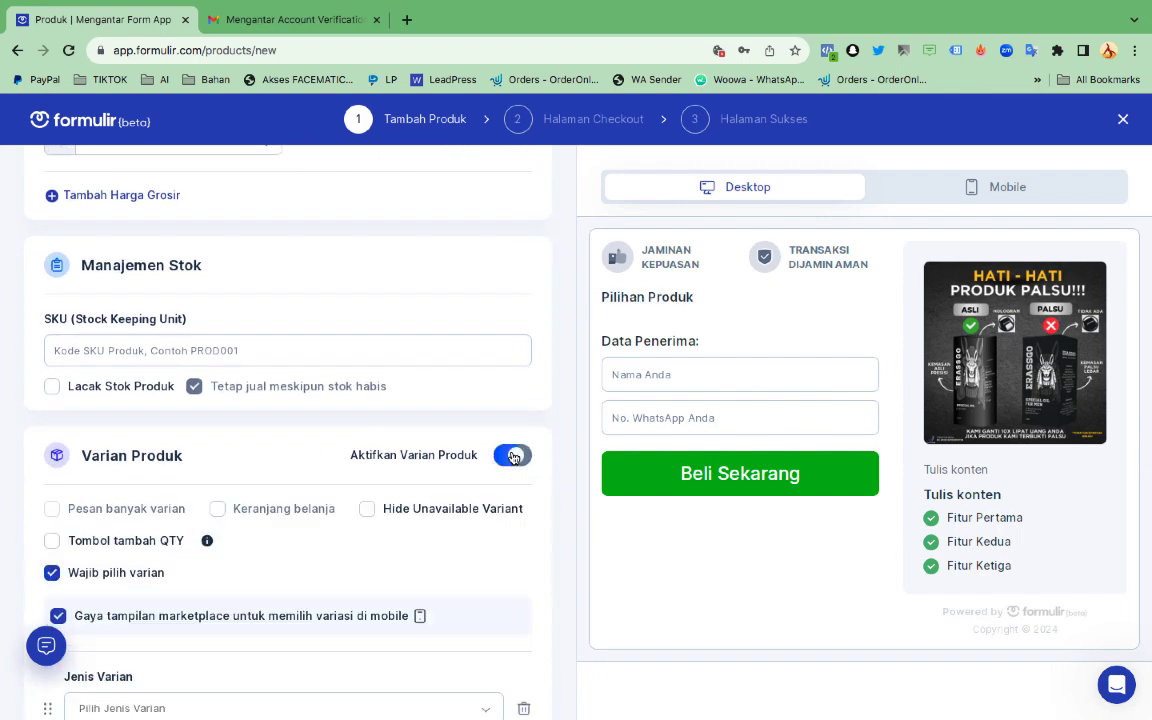
scroll(312, 488, down, 3)
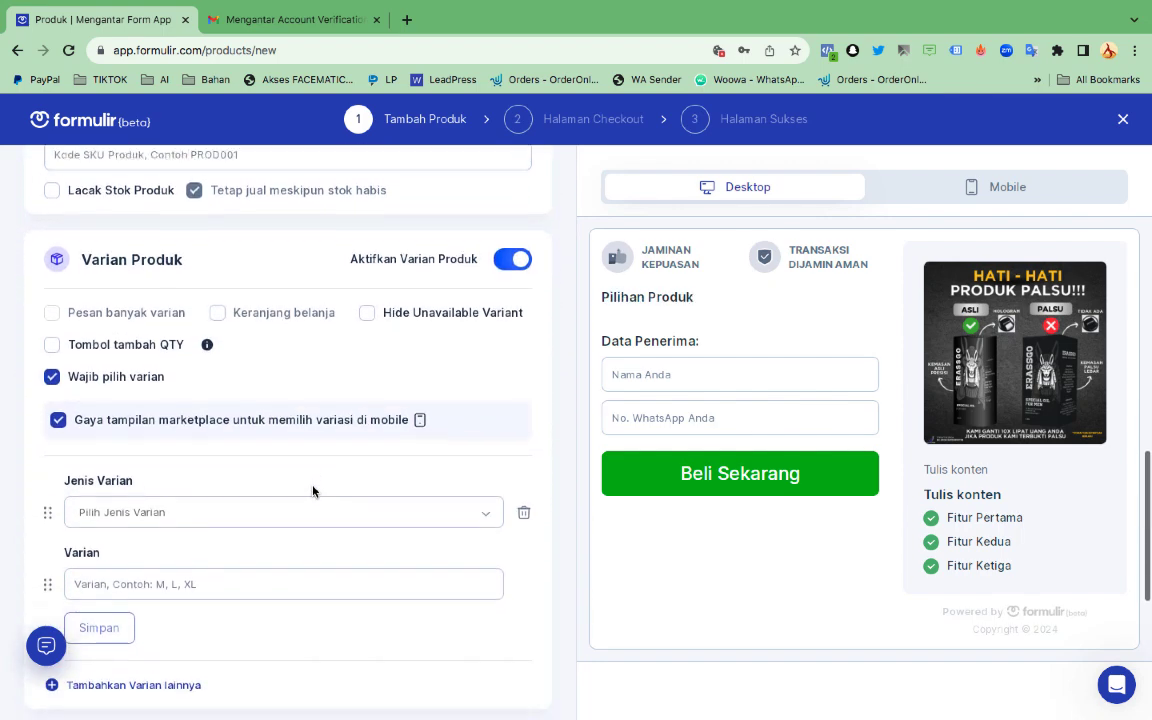
click(172, 416)
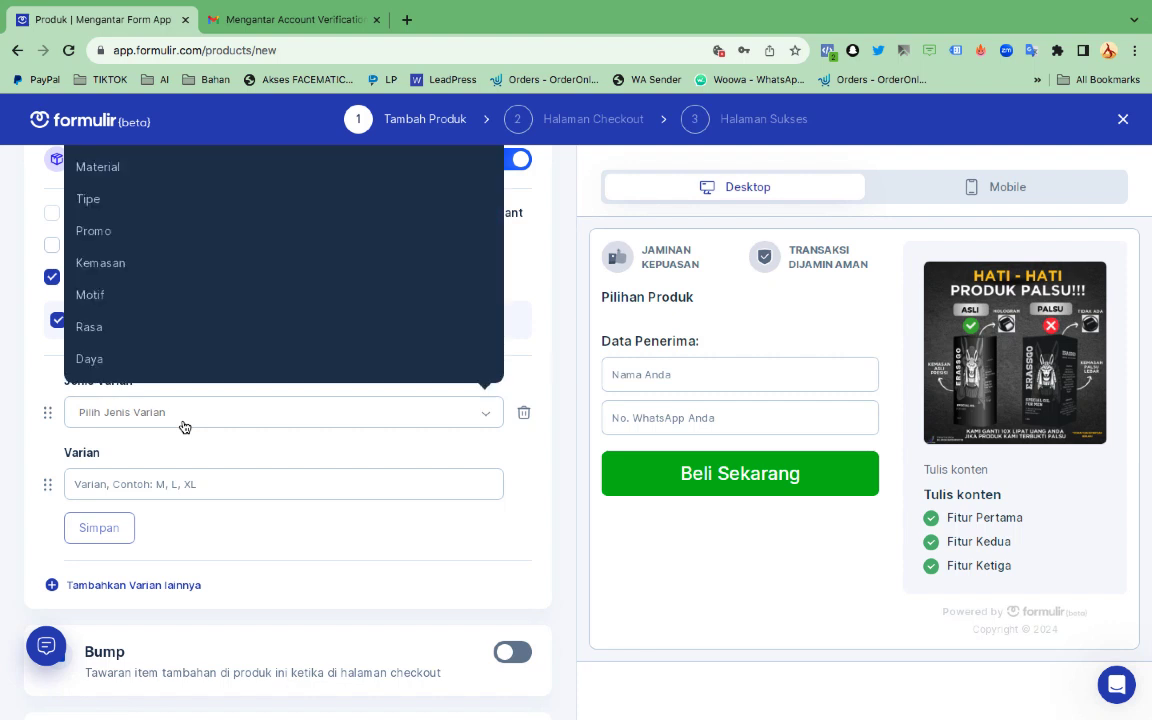
click(93, 245)
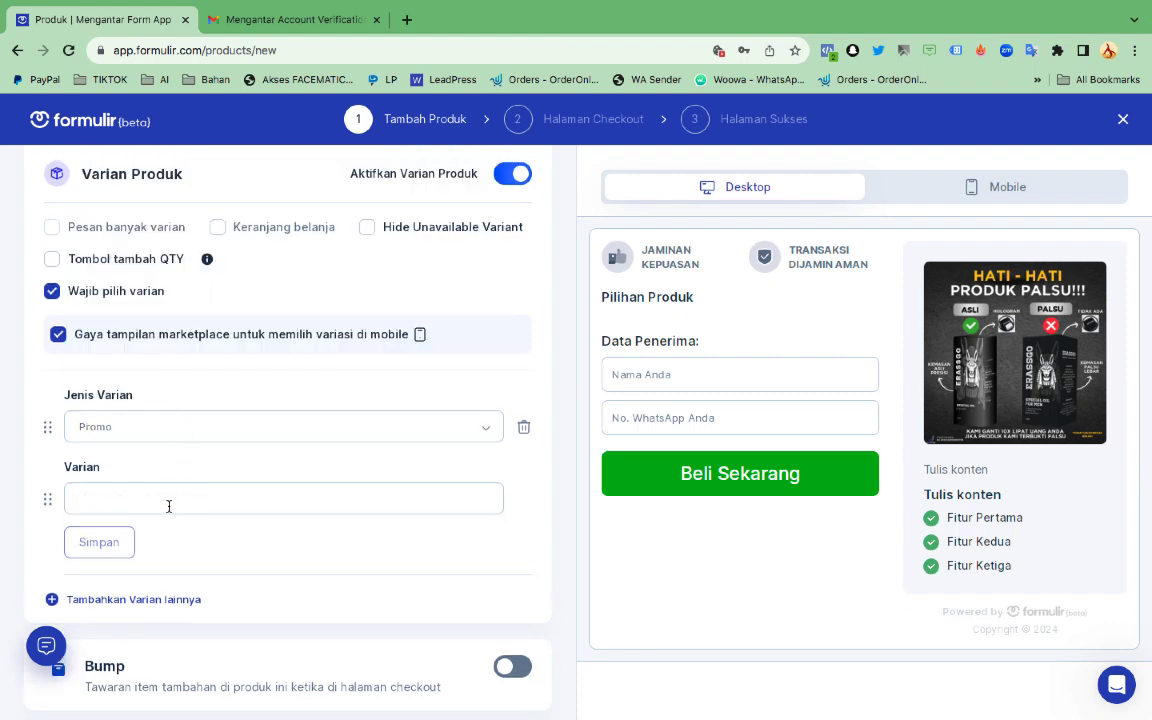
text(BEL)
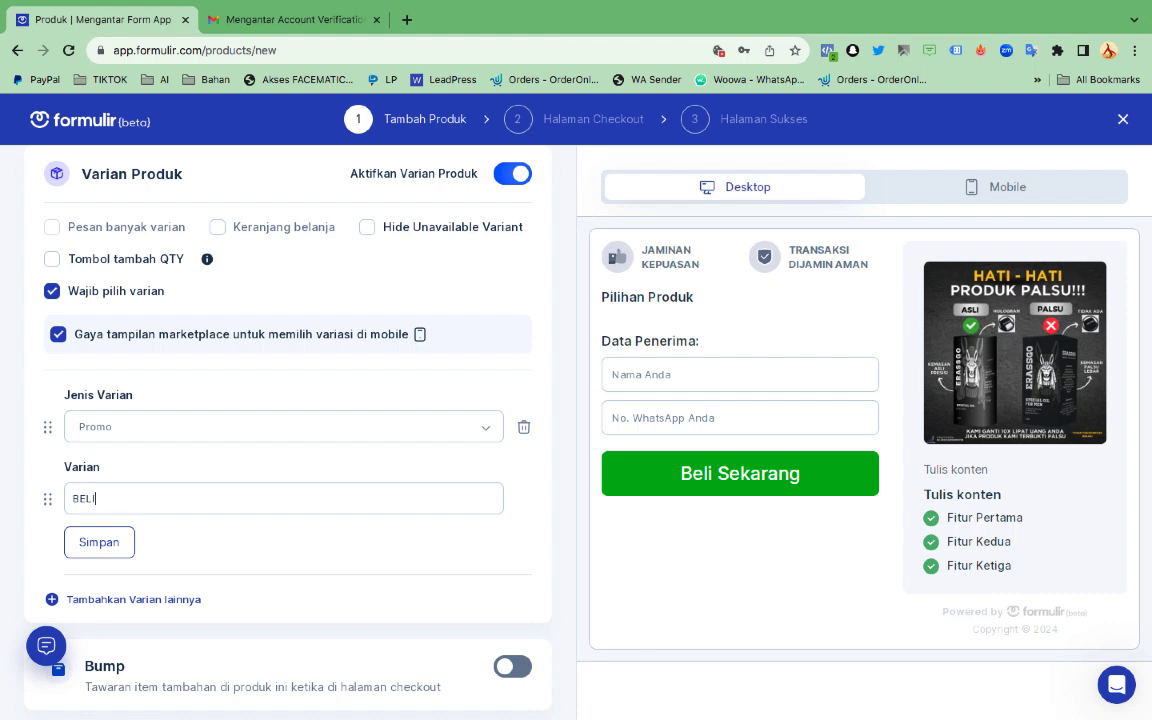
text(I 1 GRAT)
text(IS 1 Rp139rb PALING)
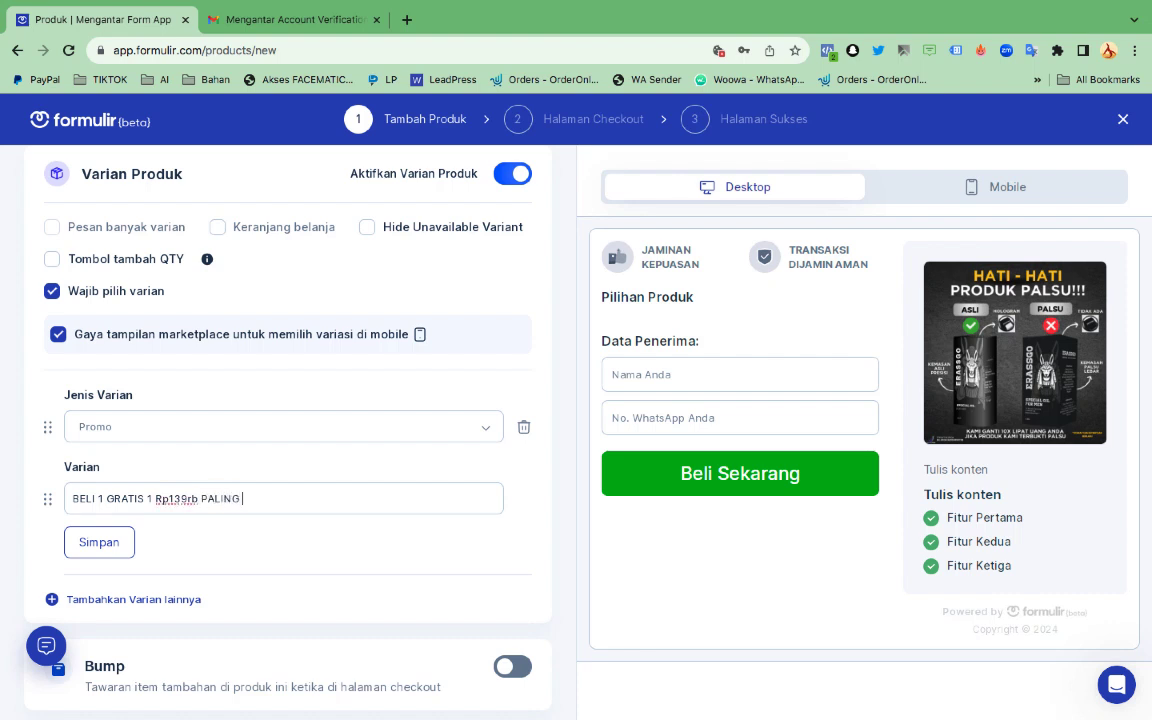
text( LARIS)
Add a second Promo variant reading 'BELI 1 DAPAT 3 Rp159rb SUPER HEMA'
click(120, 540)
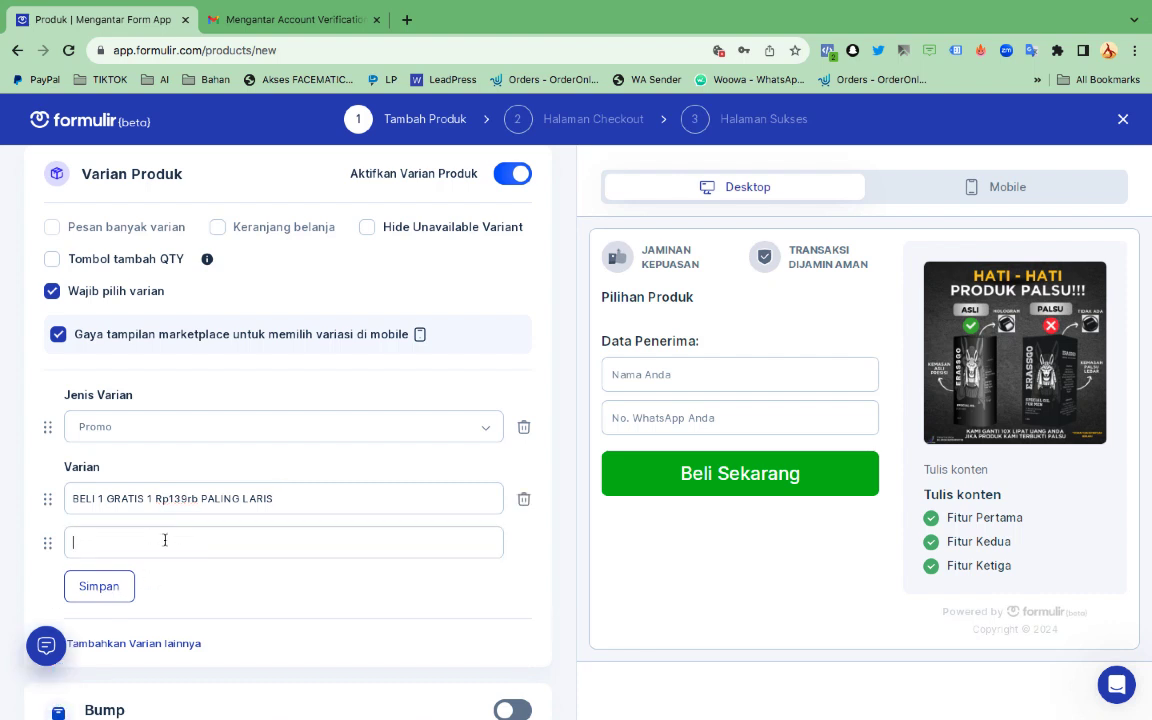
text(BELI 1 DA)
text(PAT 3 Rp159rb SUPER HE)
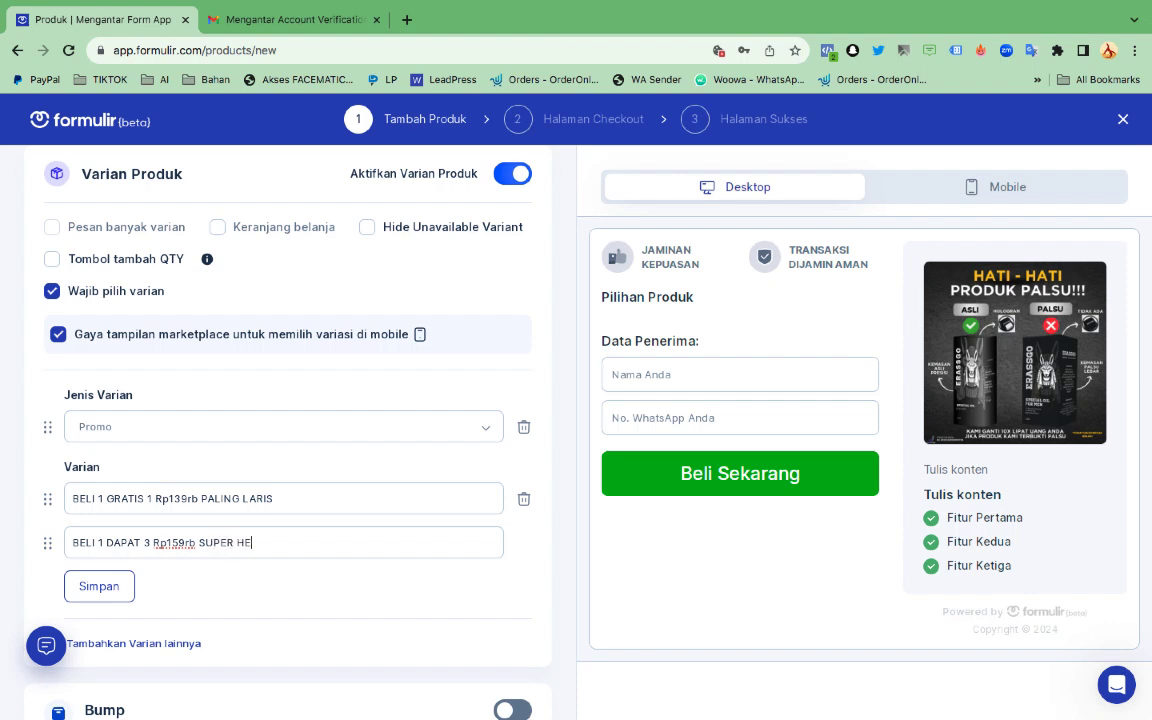
text(MAT)
Add another empty variant row below the two Promo variants
click(118, 600)
scroll(296, 586, down, 1)
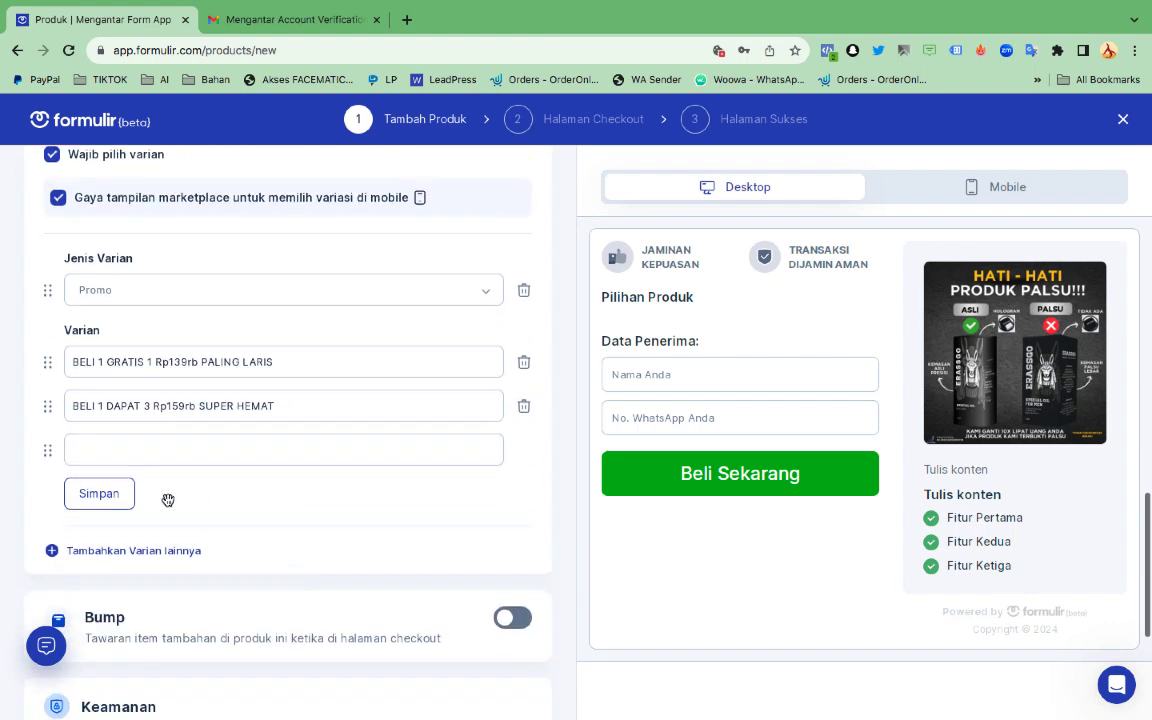
scroll(144, 504, down, 1)
scroll(321, 540, down, 2)
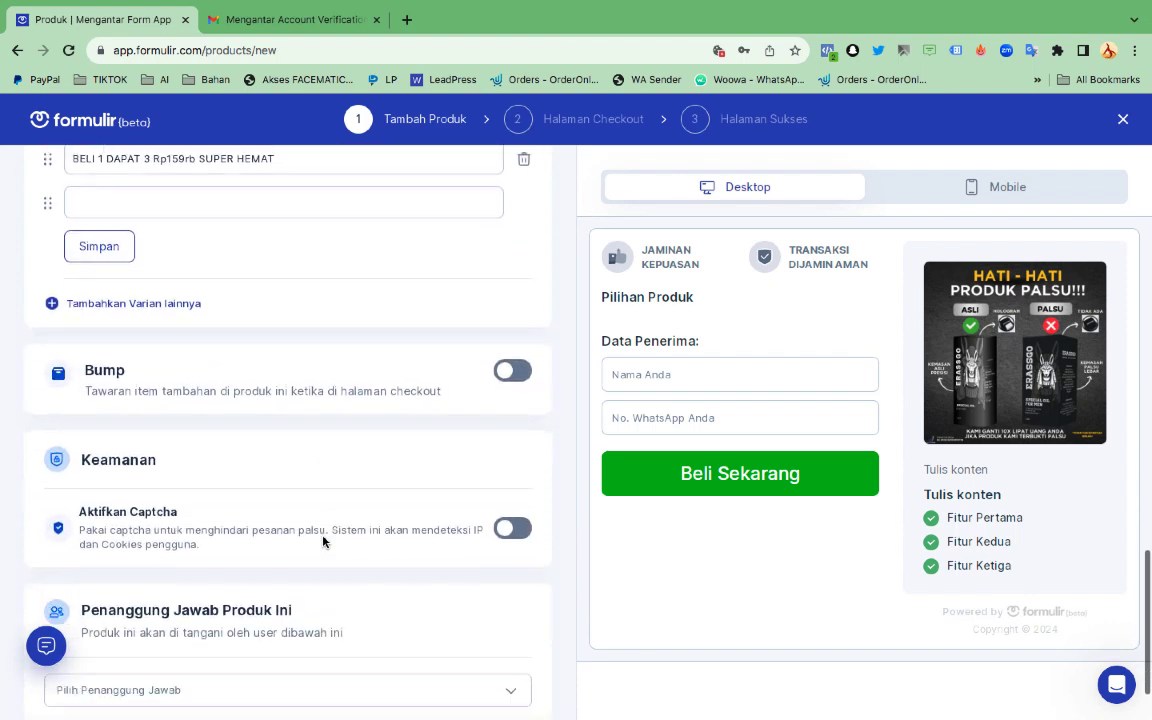
scroll(323, 541, down, 1)
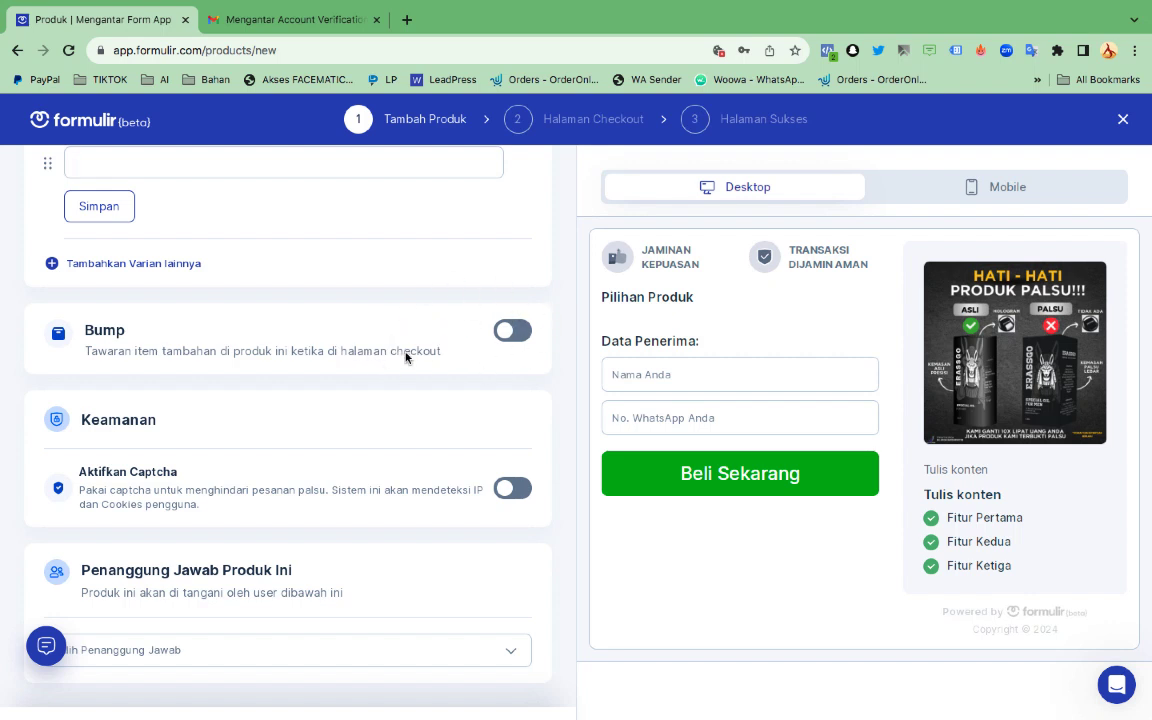
scroll(426, 435, down, 1)
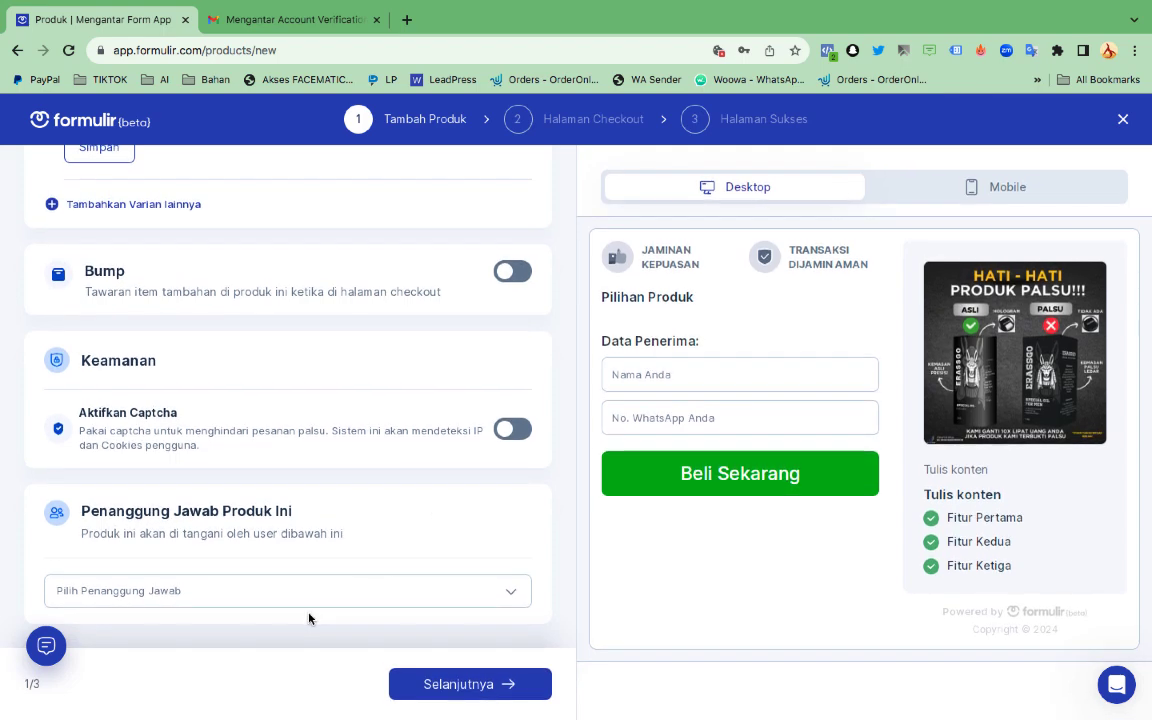
Assign the store's user as person in charge and try to continue past the form
click(309, 602)
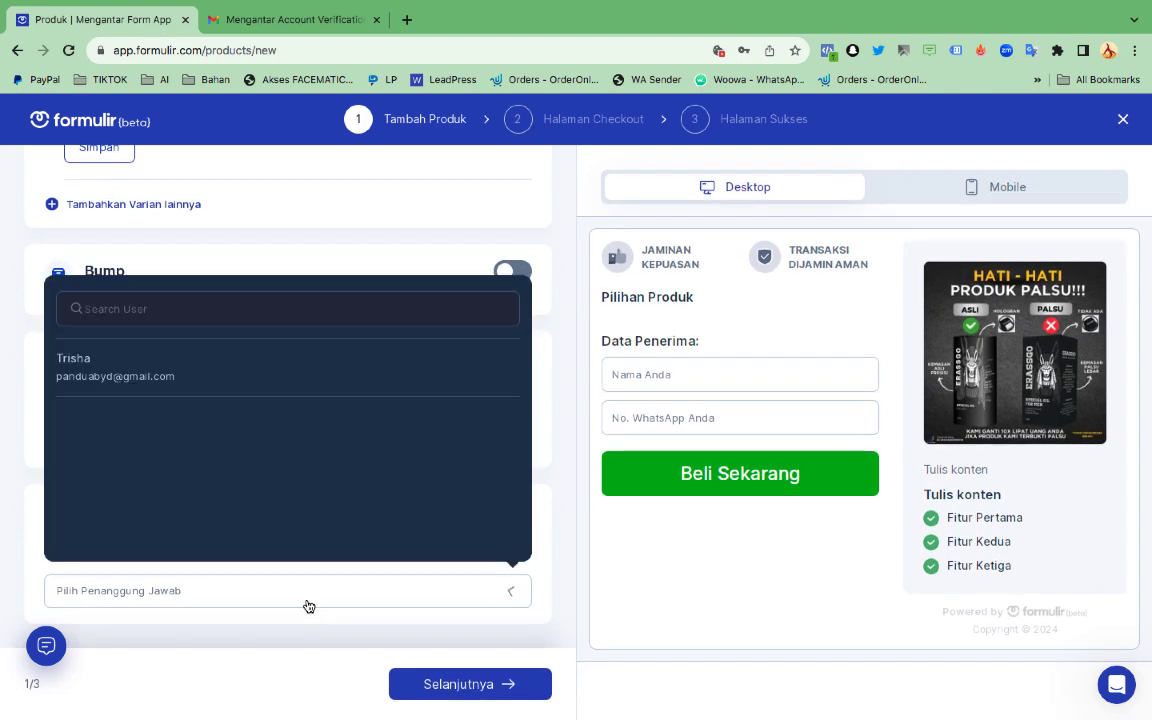
click(209, 389)
scroll(321, 674, down, 1)
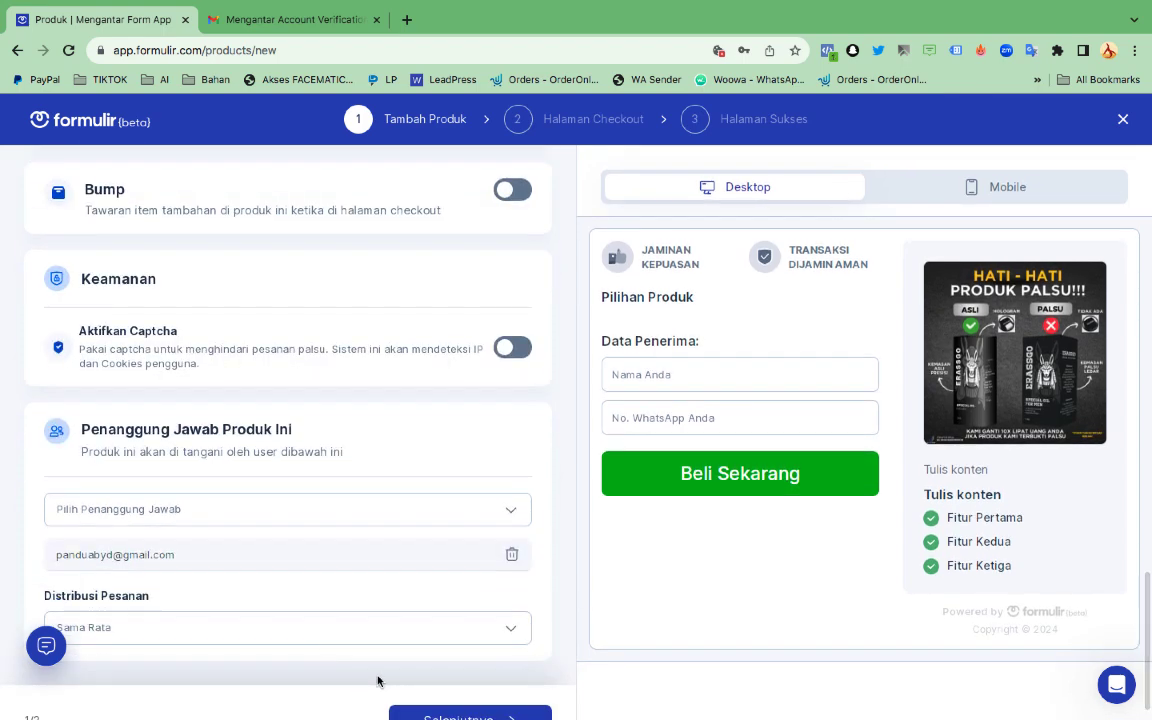
click(432, 695)
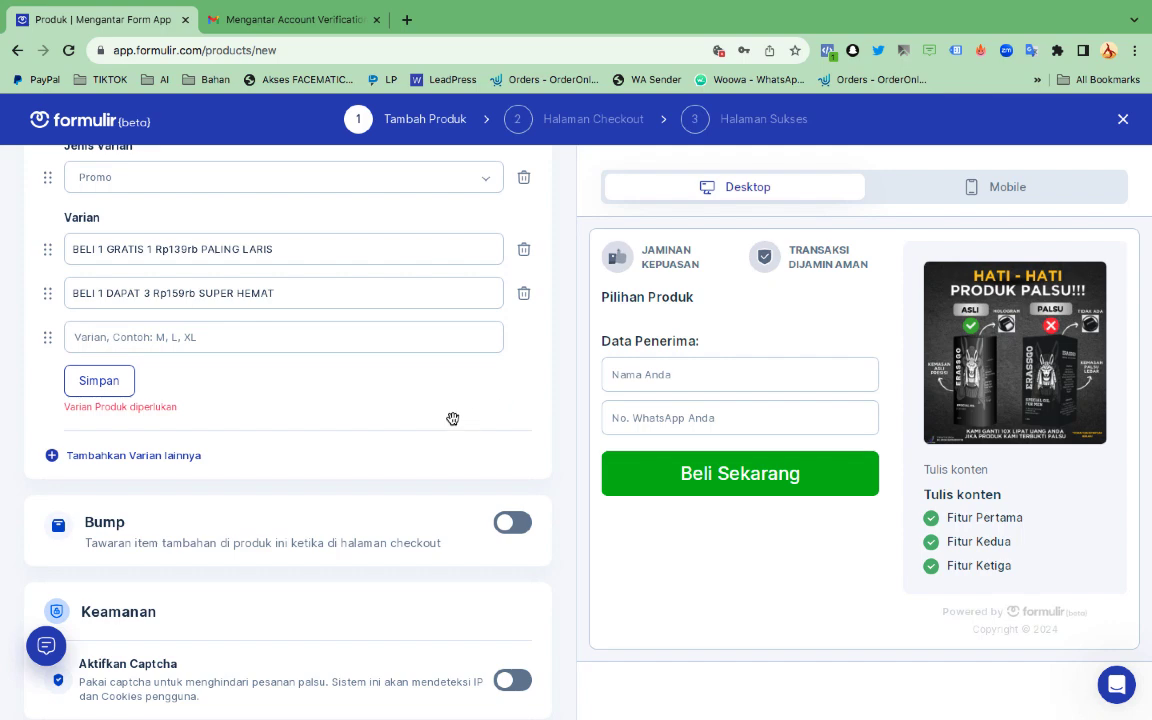
Save the two Promo variants with Simpan
scroll(449, 418, up, 2)
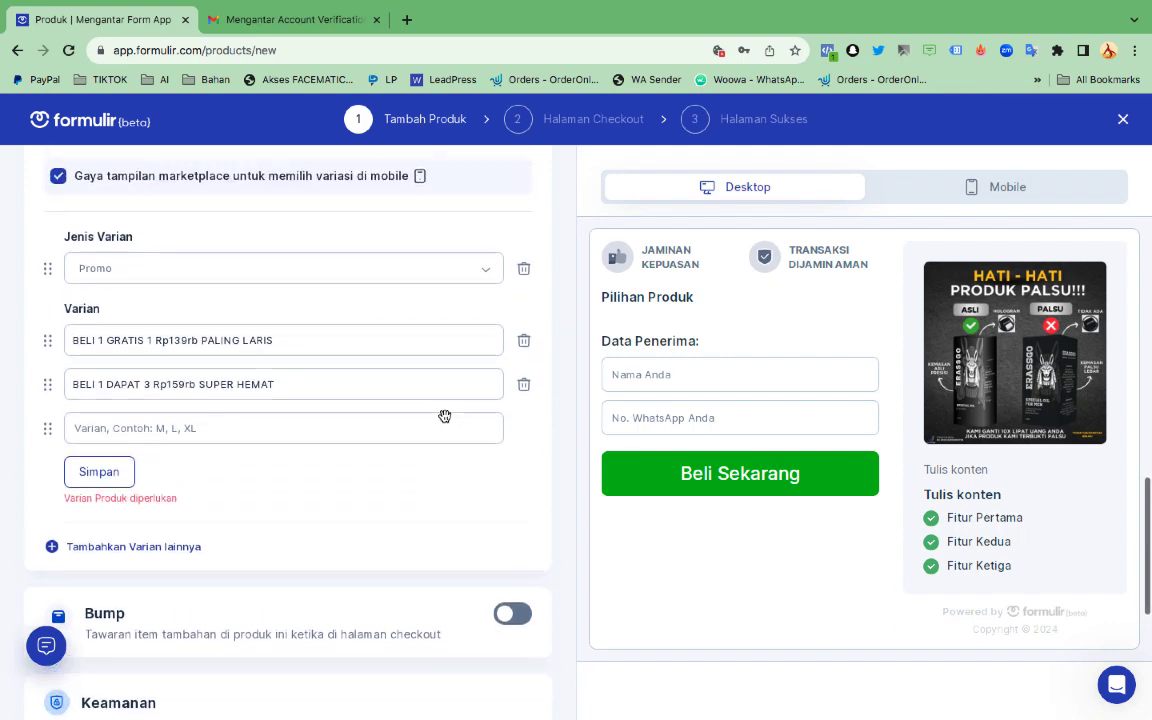
scroll(444, 416, down, 2)
scroll(444, 419, up, 1)
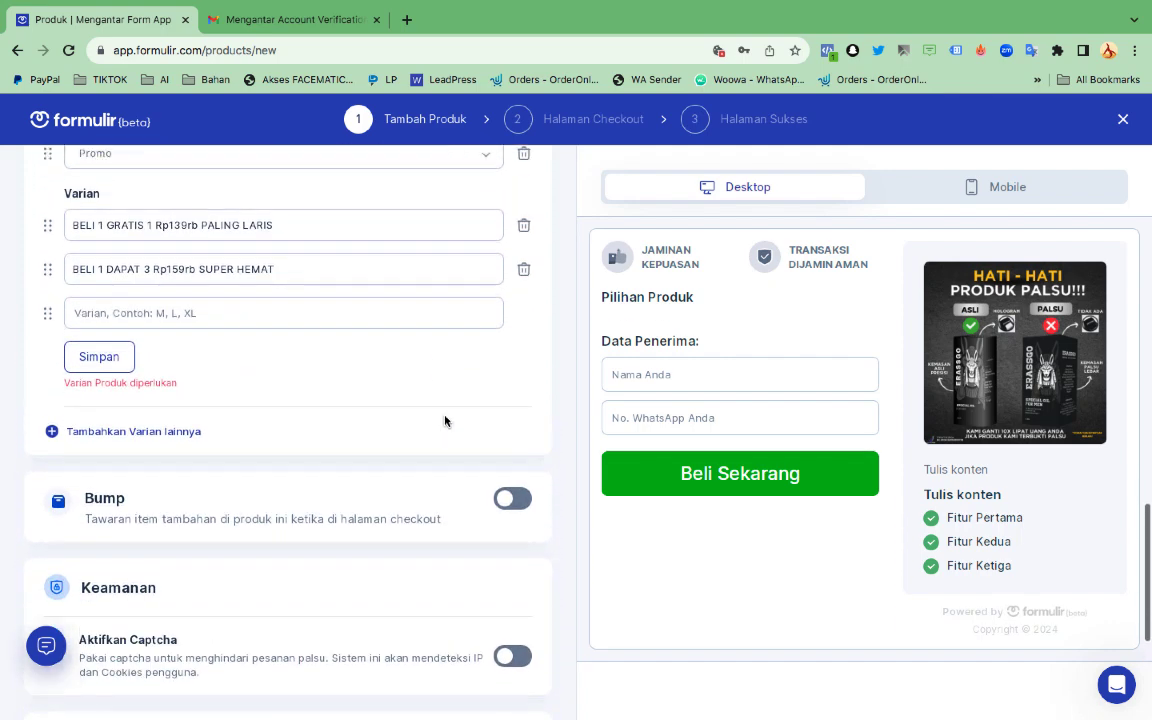
scroll(444, 420, up, 1)
click(92, 455)
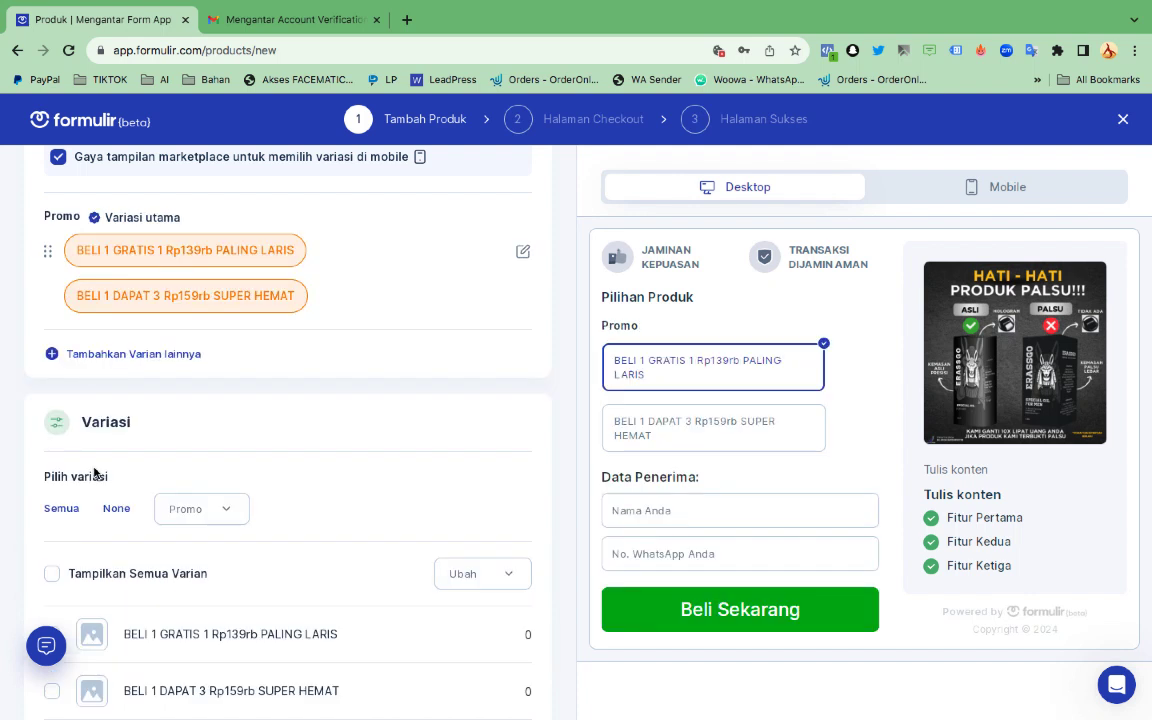
Open the Ubah bulk-edit options in the Variasi section
scroll(390, 345, up, 1)
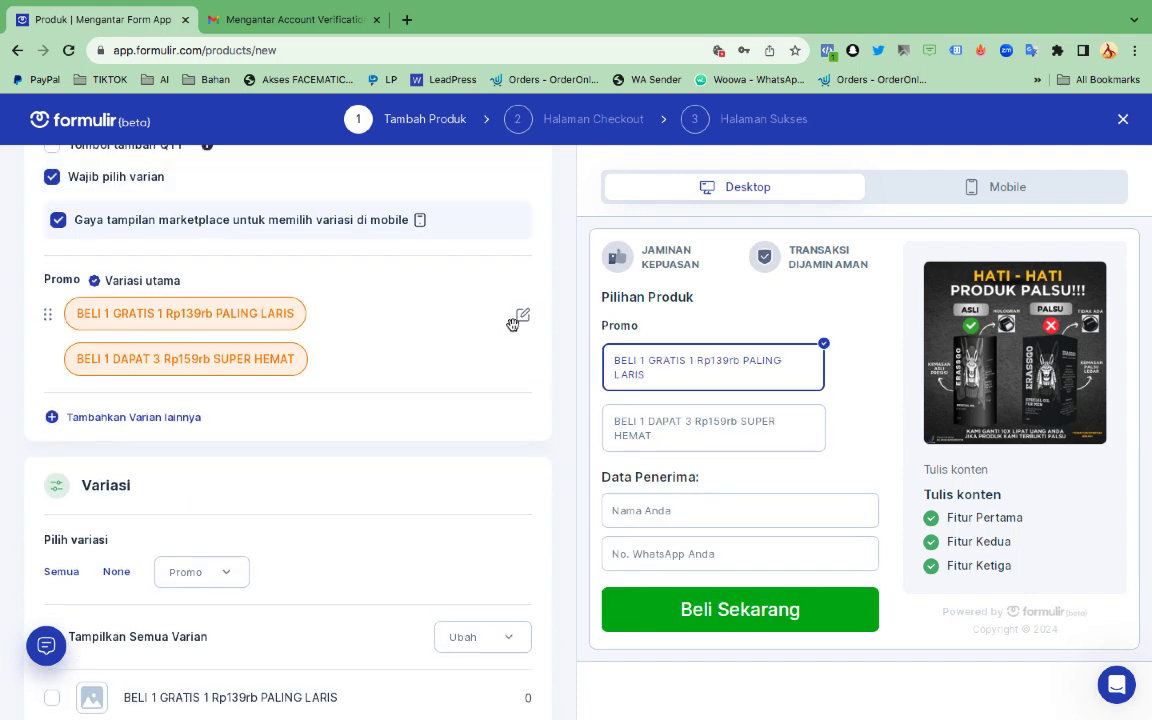
scroll(519, 327, down, 3)
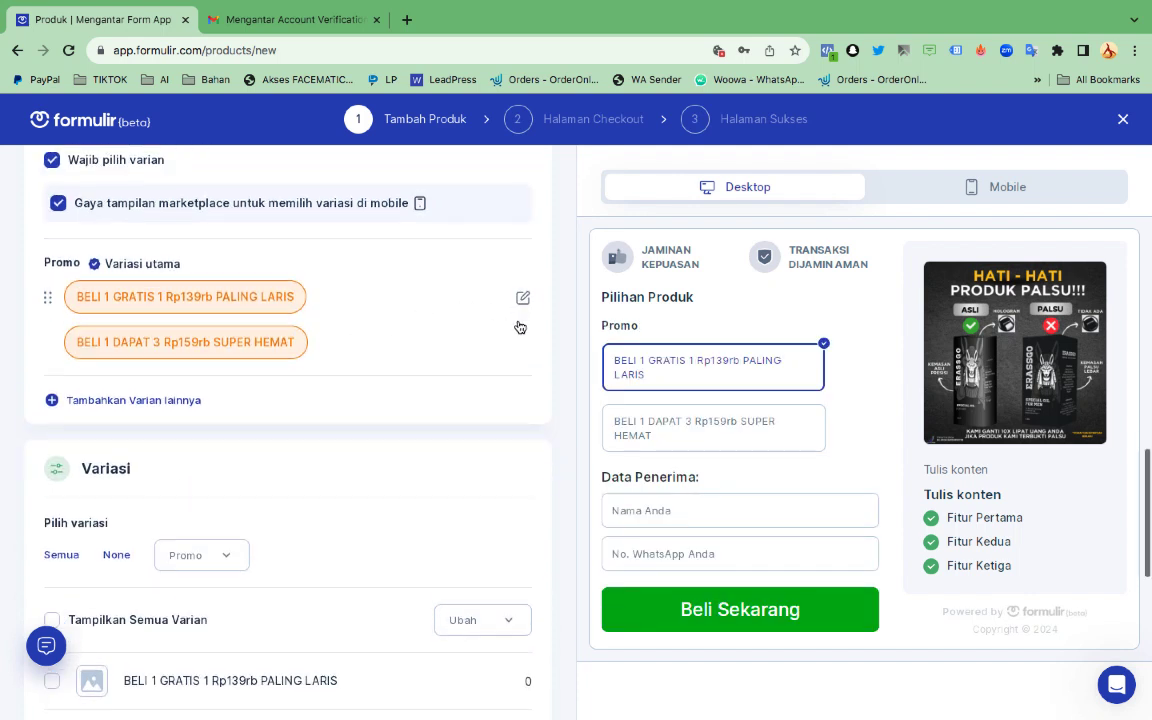
click(501, 396)
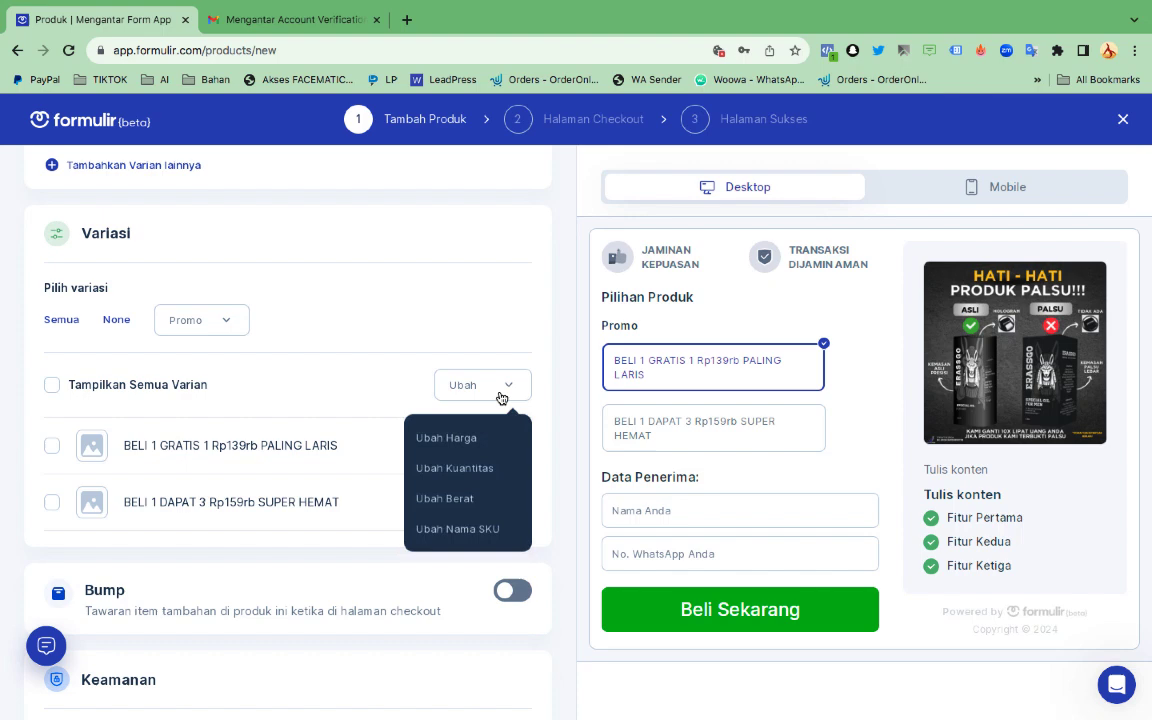
In Ubah Harga, give the first variant price 300,000 and discount price 139,000
click(464, 440)
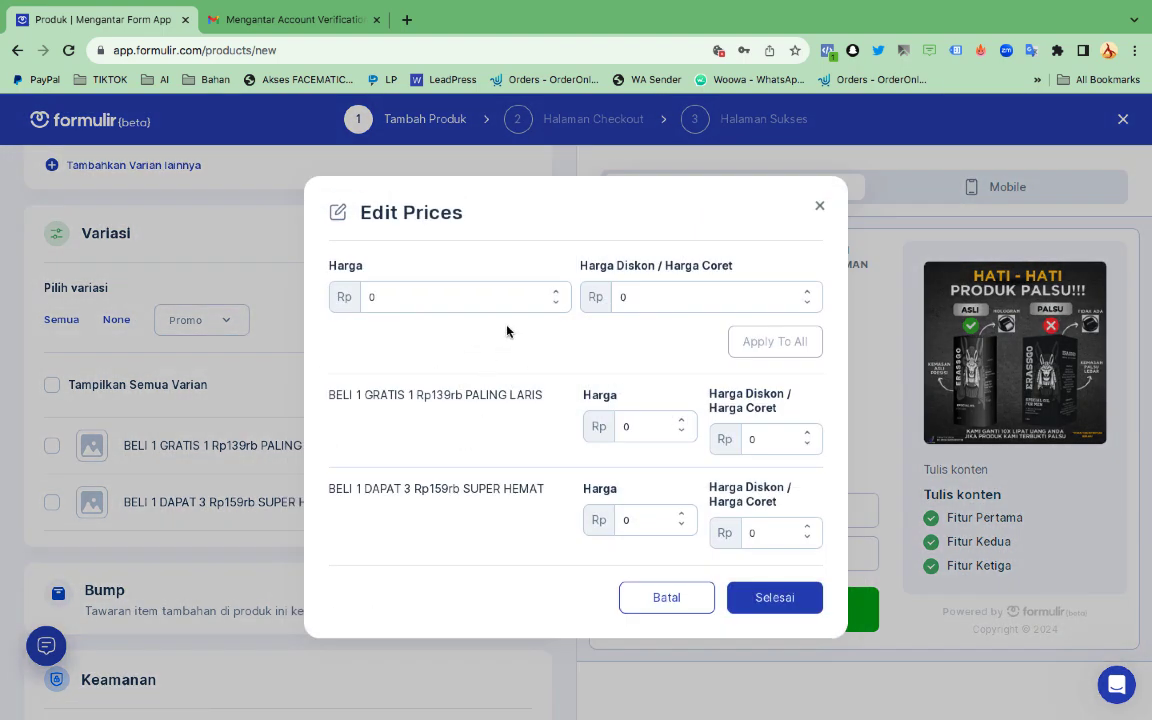
click(638, 424)
key(BackSpace)
text(30000)
click(767, 437)
key(BackSpace)
text(139000)
Give the second variant price 400,000 and discount price 159,000, and apply
click(643, 514)
text(400000)
click(762, 532)
key(BackSpace)
text(159000)
click(777, 597)
Scroll through the ERASSGO product form to review the priced variants and settings
scroll(381, 507, down, 3)
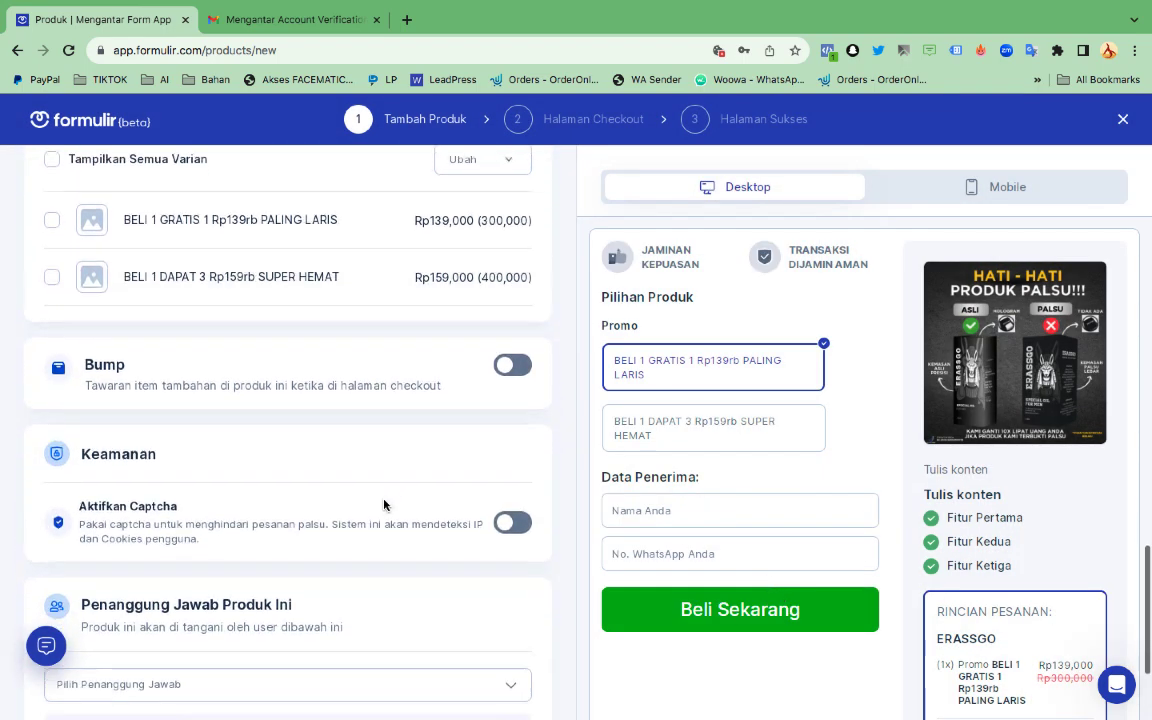
scroll(383, 505, down, 2)
scroll(383, 505, up, 2)
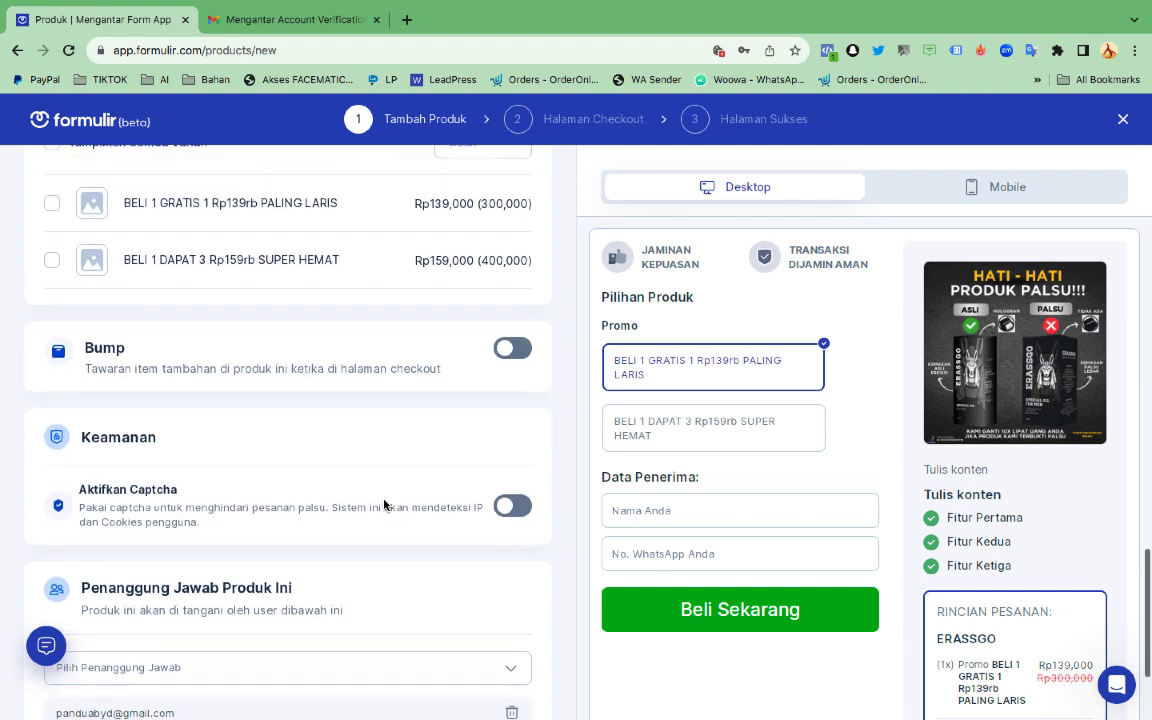
scroll(383, 505, up, 6)
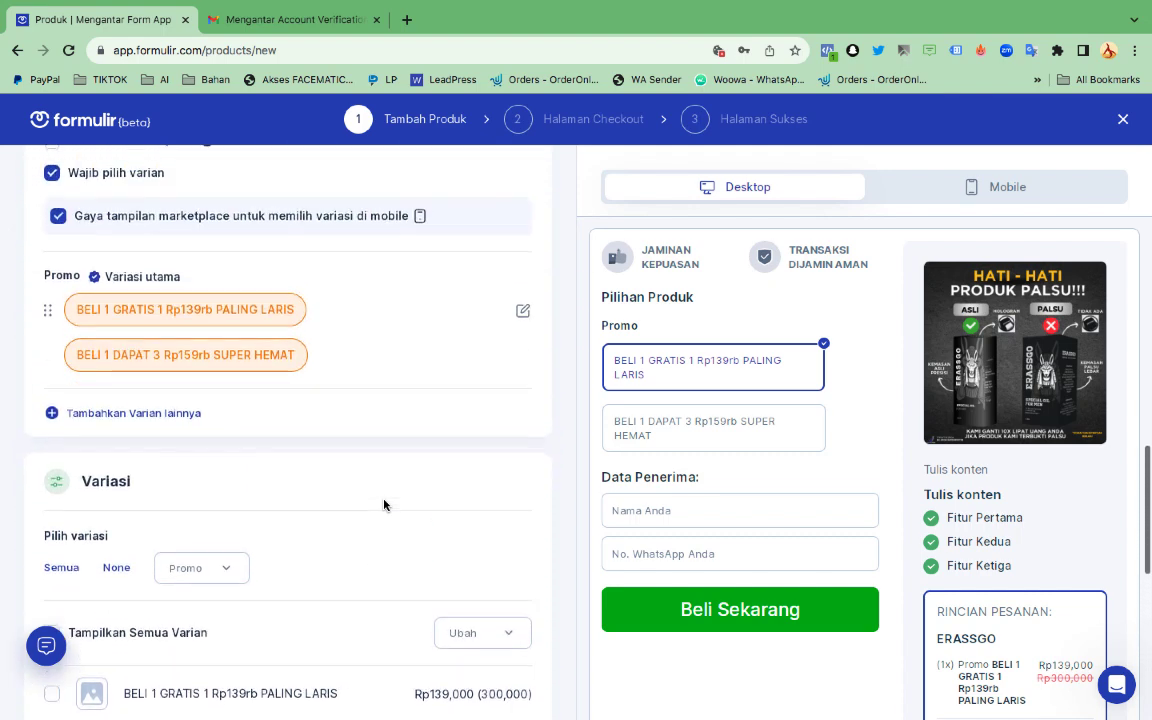
scroll(383, 504, up, 4)
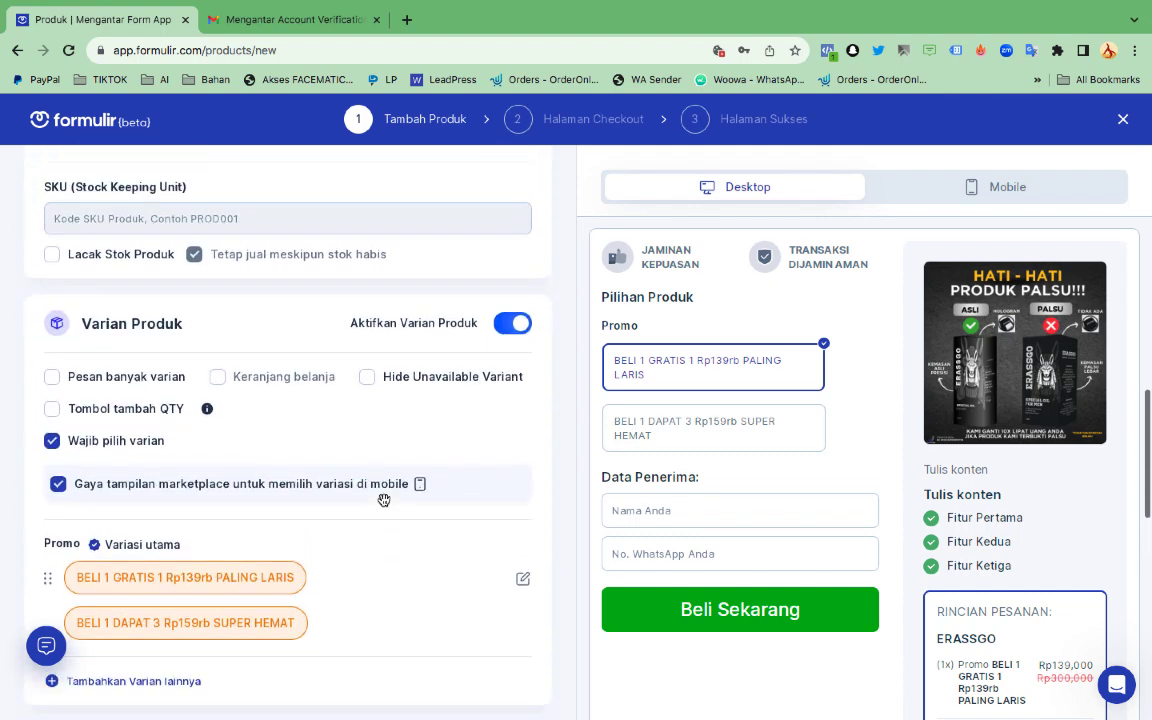
scroll(383, 500, up, 6)
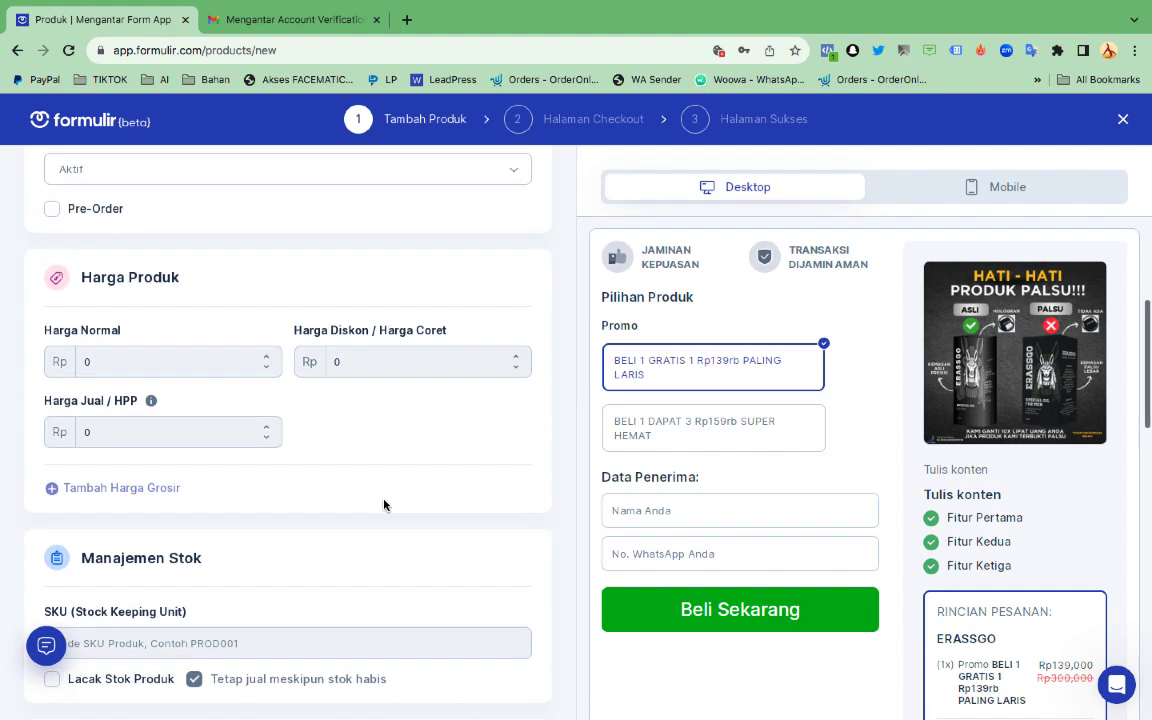
scroll(383, 505, up, 5)
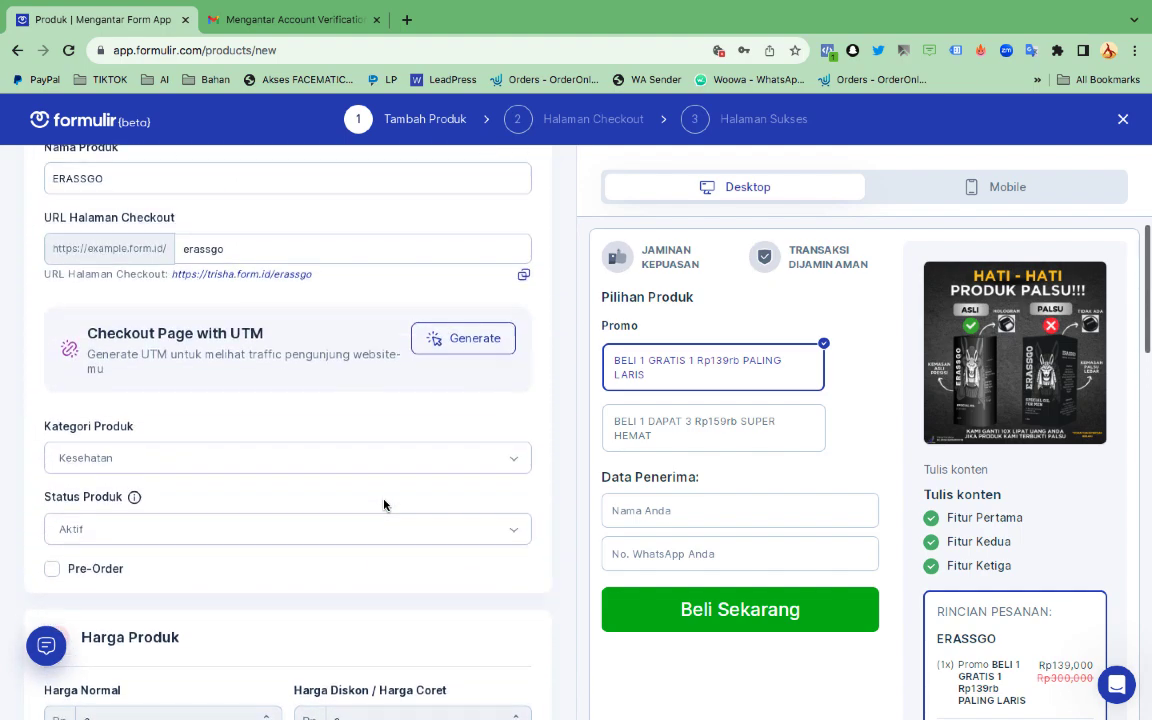
scroll(383, 505, down, 20)
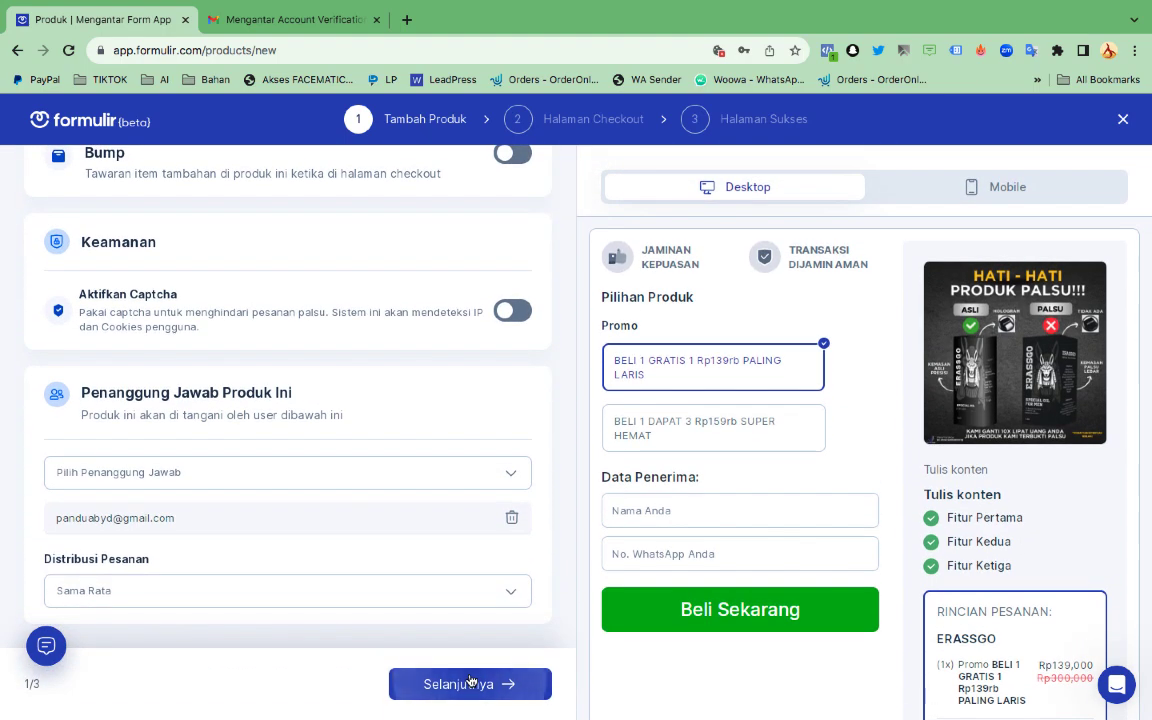
click(471, 683)
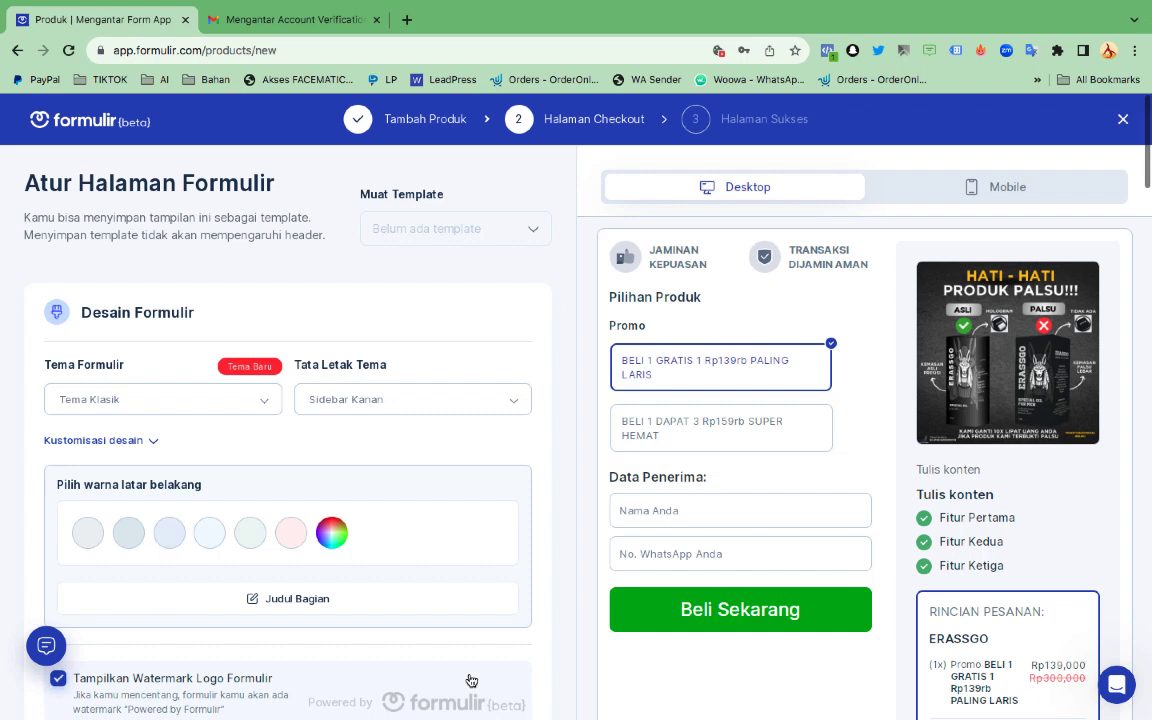
click(198, 401)
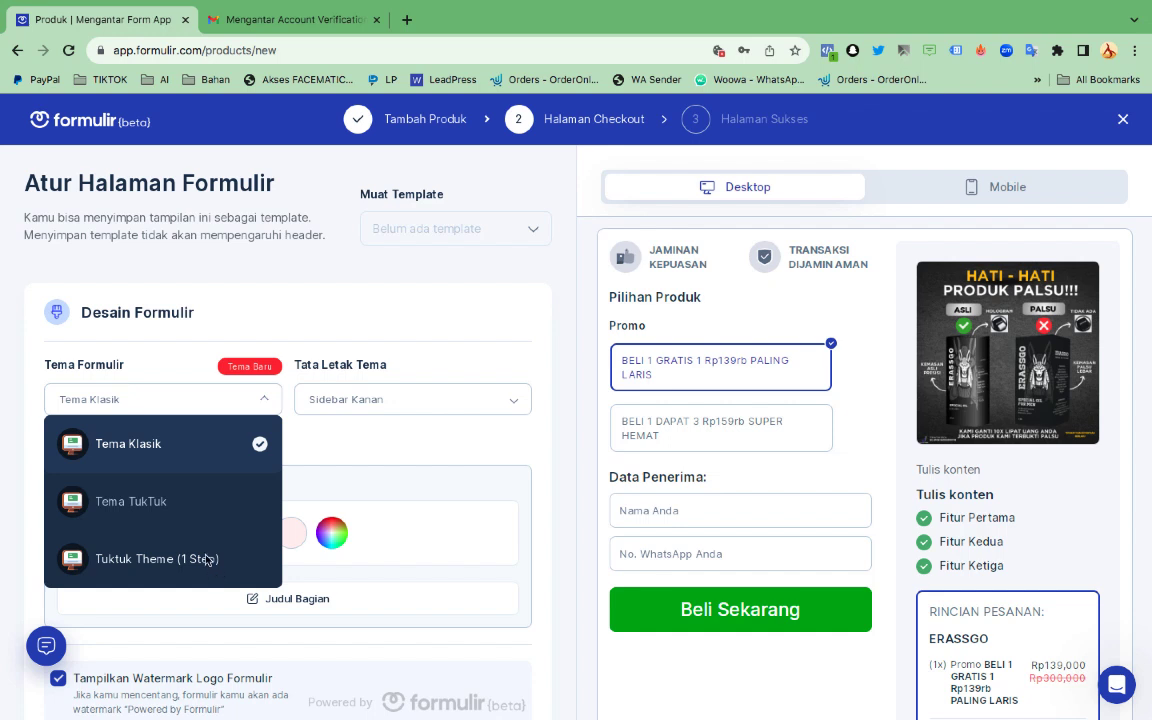
click(156, 452)
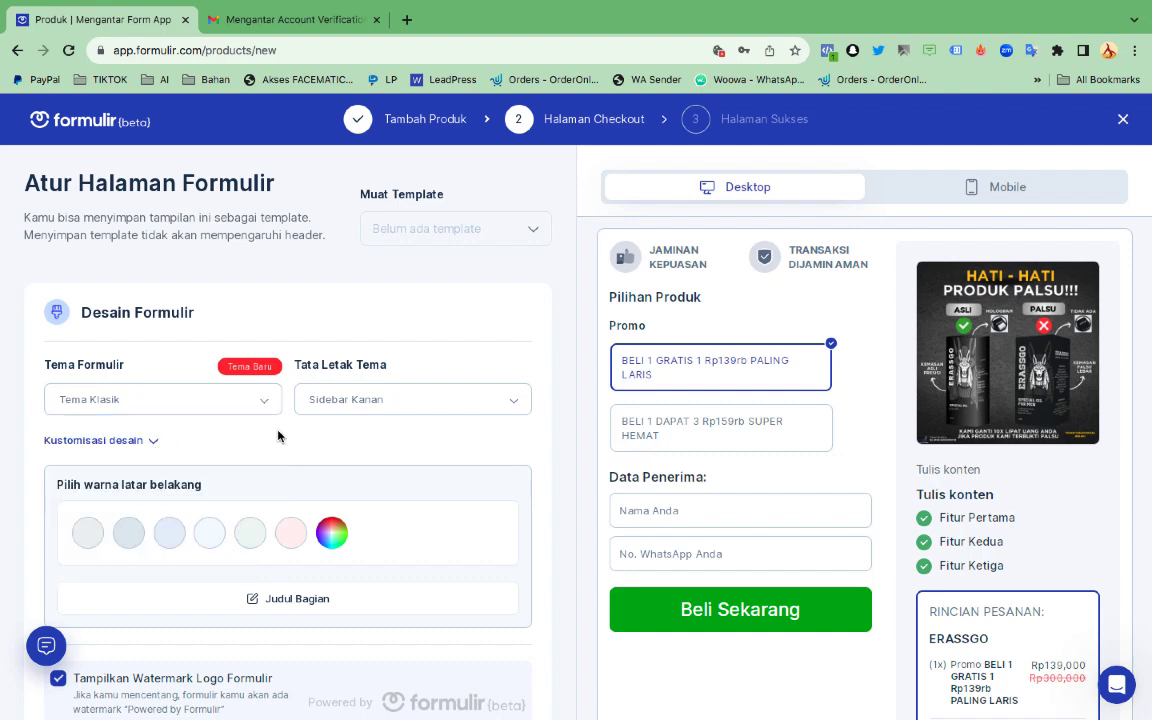
scroll(211, 450, down, 3)
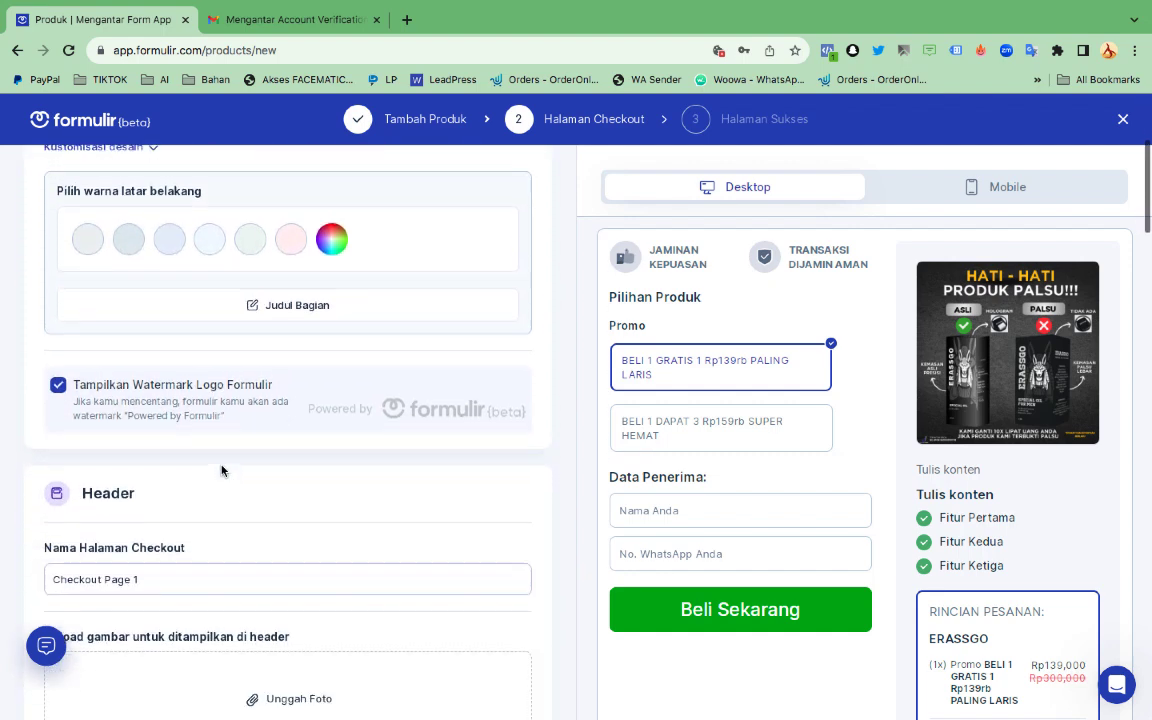
scroll(222, 470, down, 2)
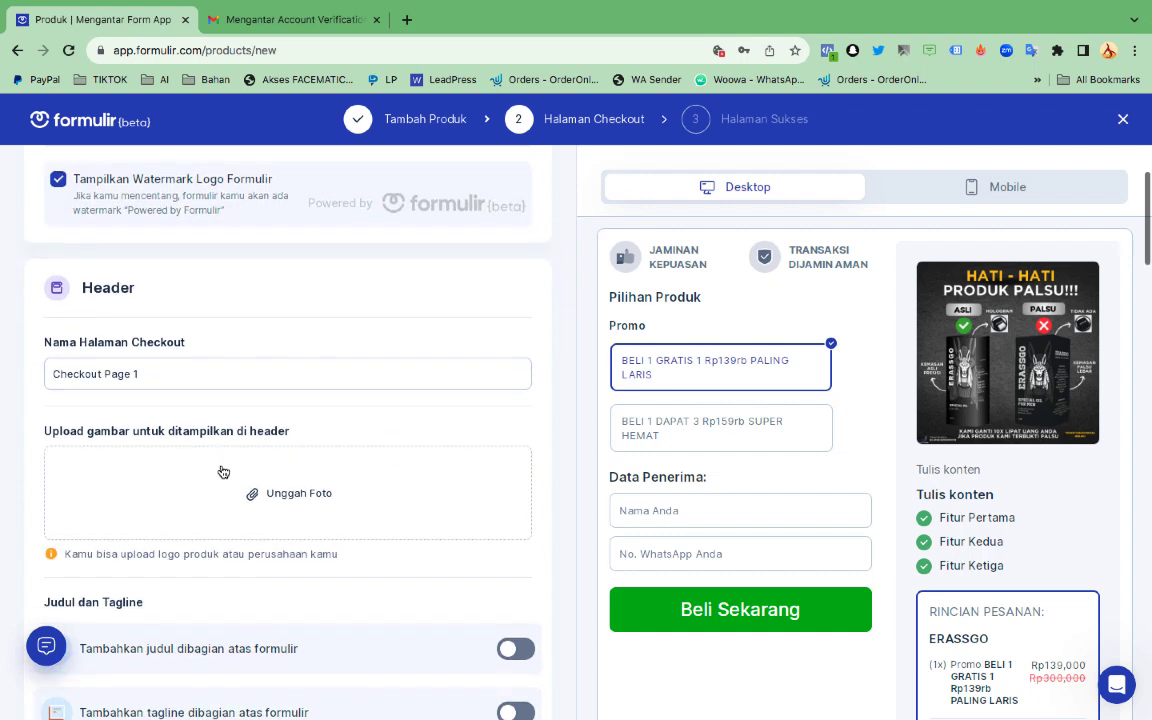
scroll(222, 470, down, 1)
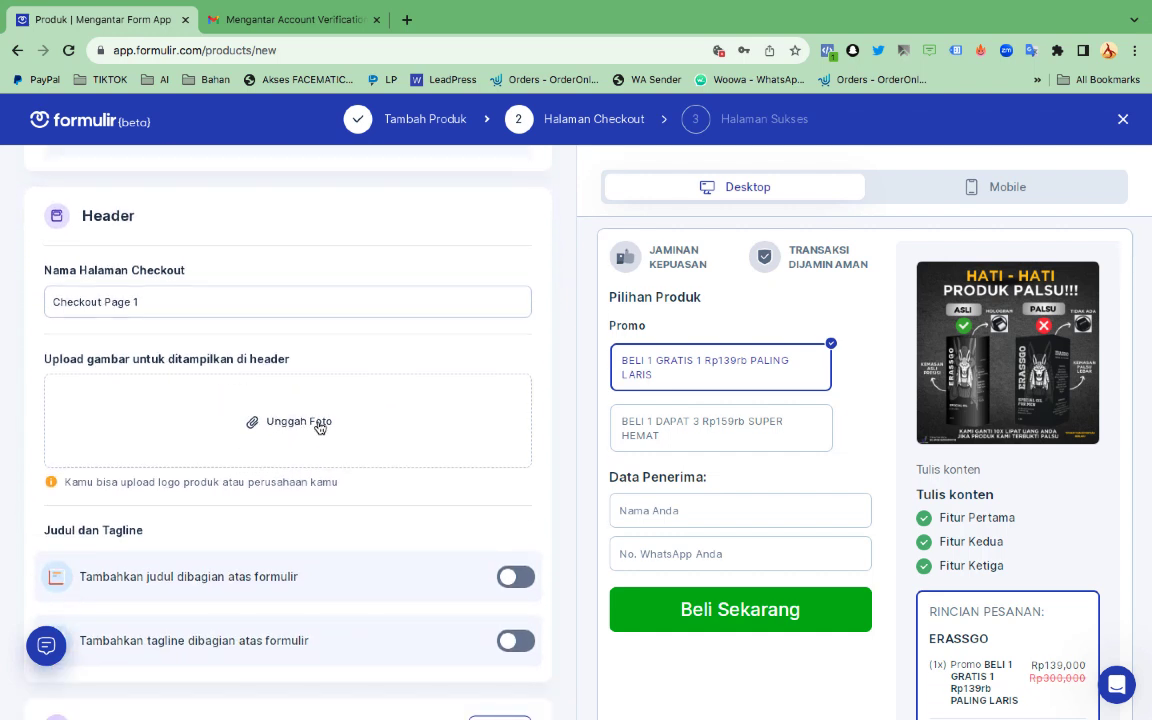
scroll(330, 445, down, 2)
scroll(330, 445, down, 1)
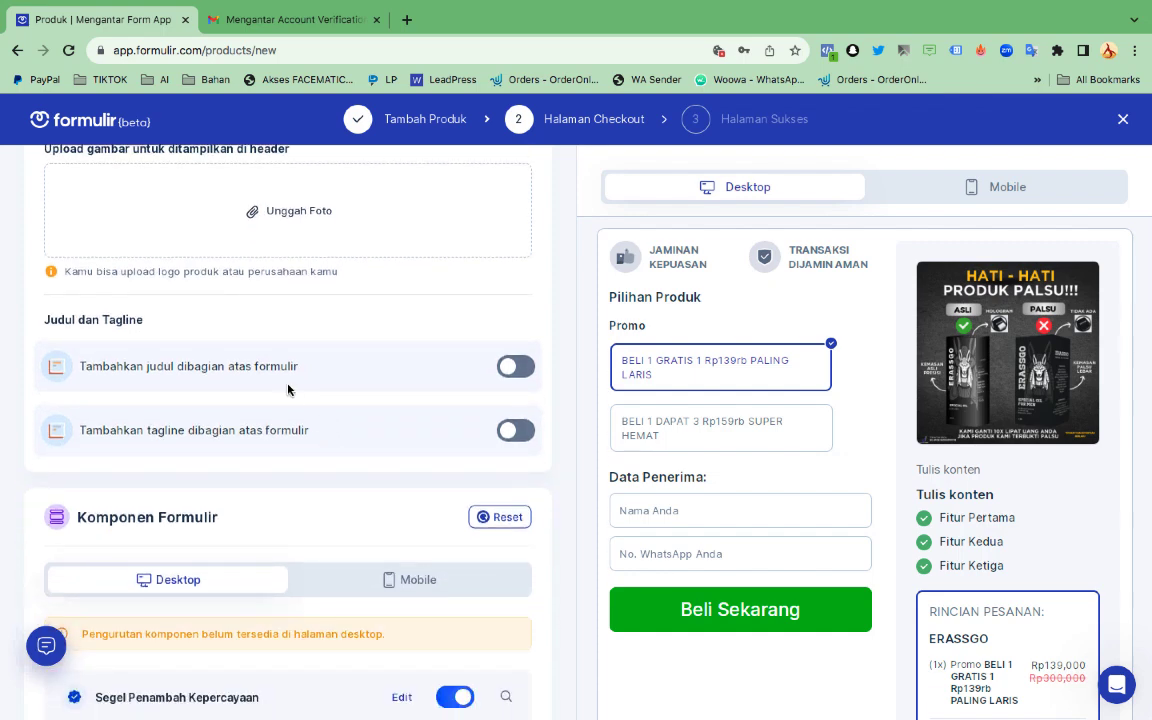
scroll(443, 458, down, 1)
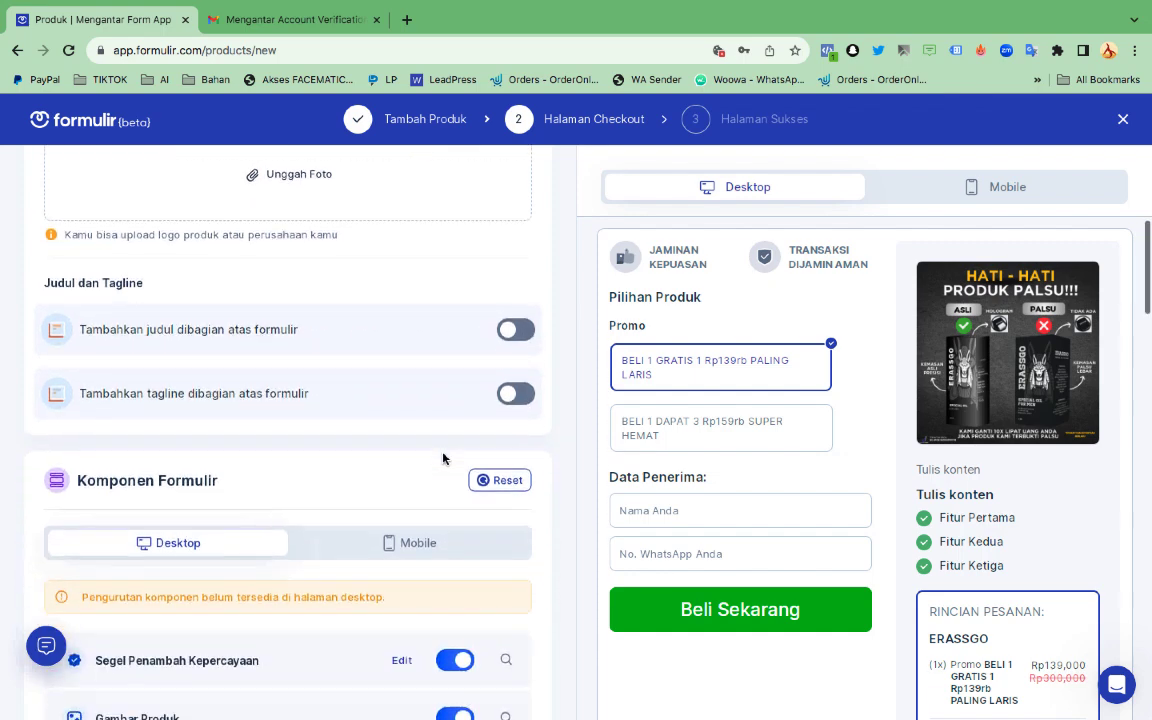
scroll(443, 458, down, 1)
scroll(375, 438, down, 3)
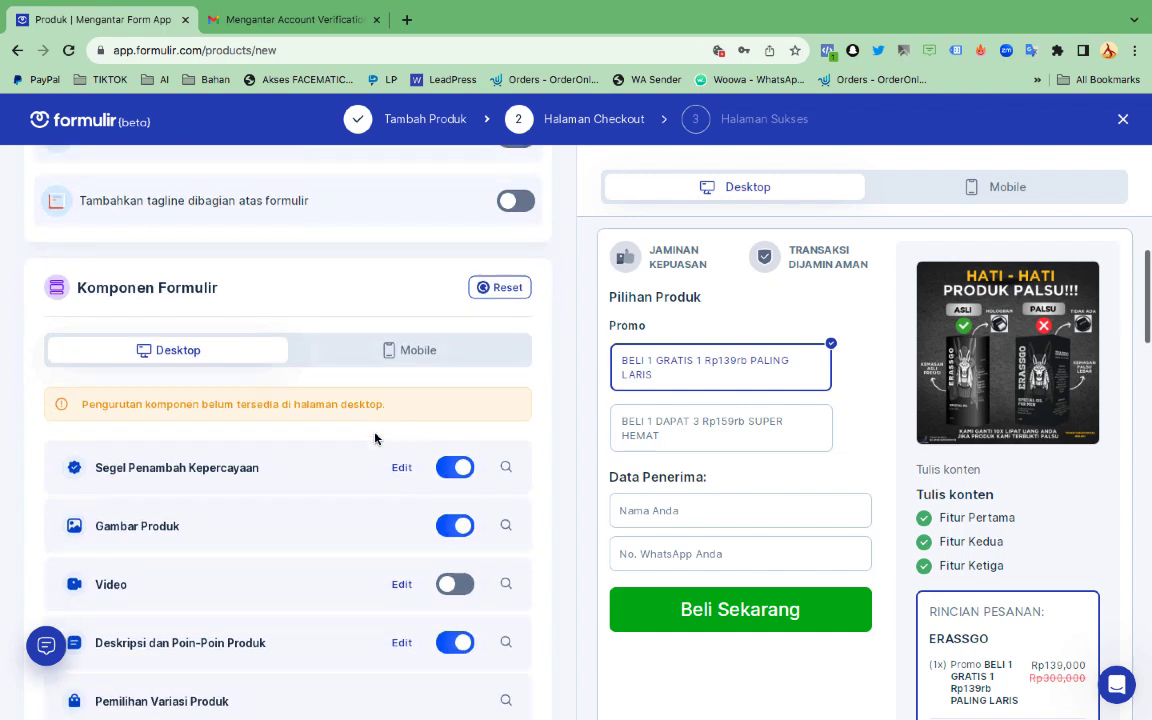
scroll(375, 438, down, 1)
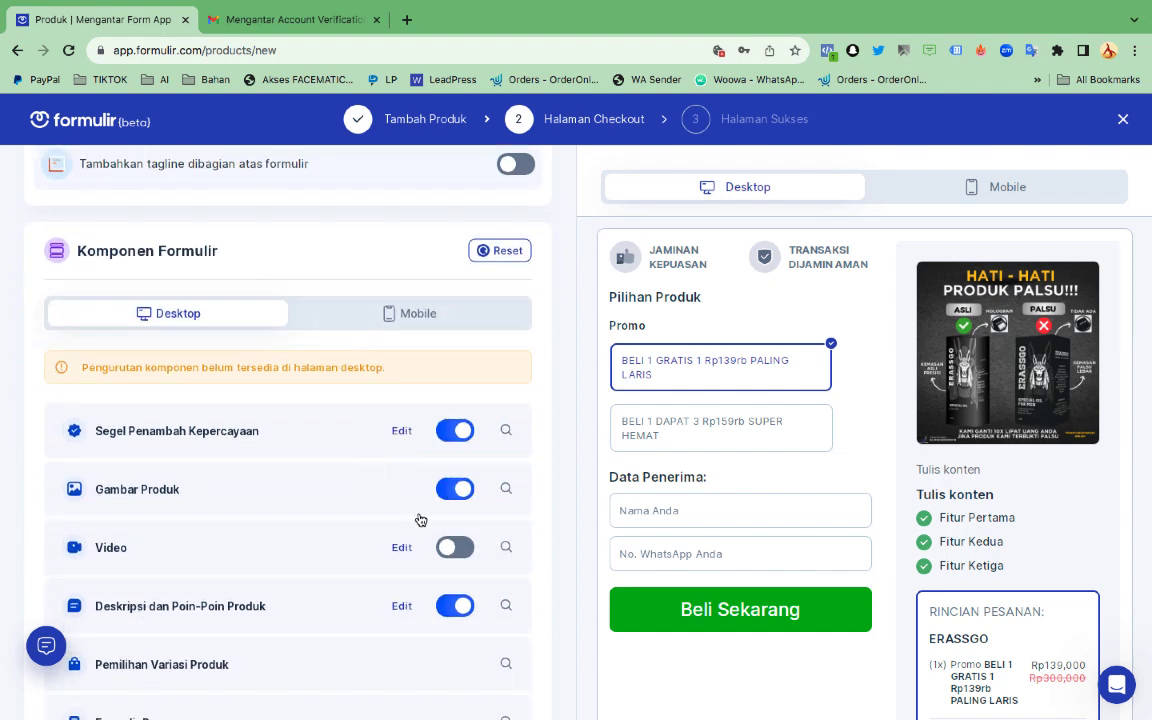
scroll(424, 484, down, 3)
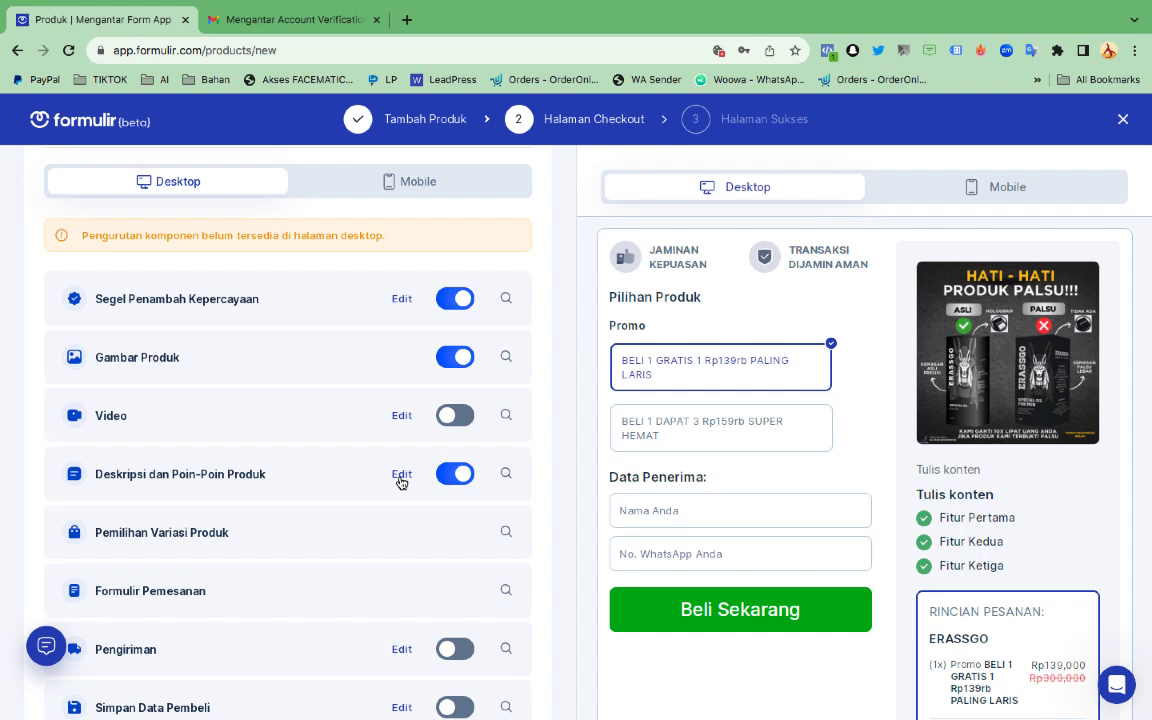
Open the Deskripsi dan Poin-Poin Produk component's editor on the checkout page
click(400, 476)
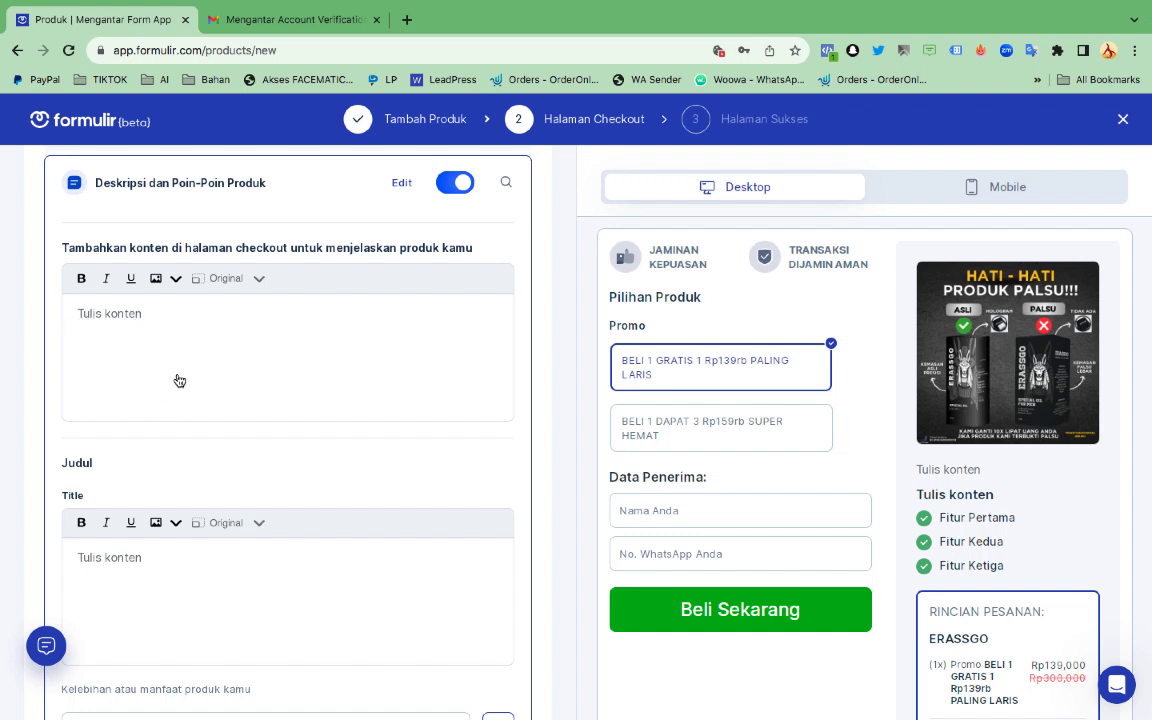
mouse_move(490, 703)
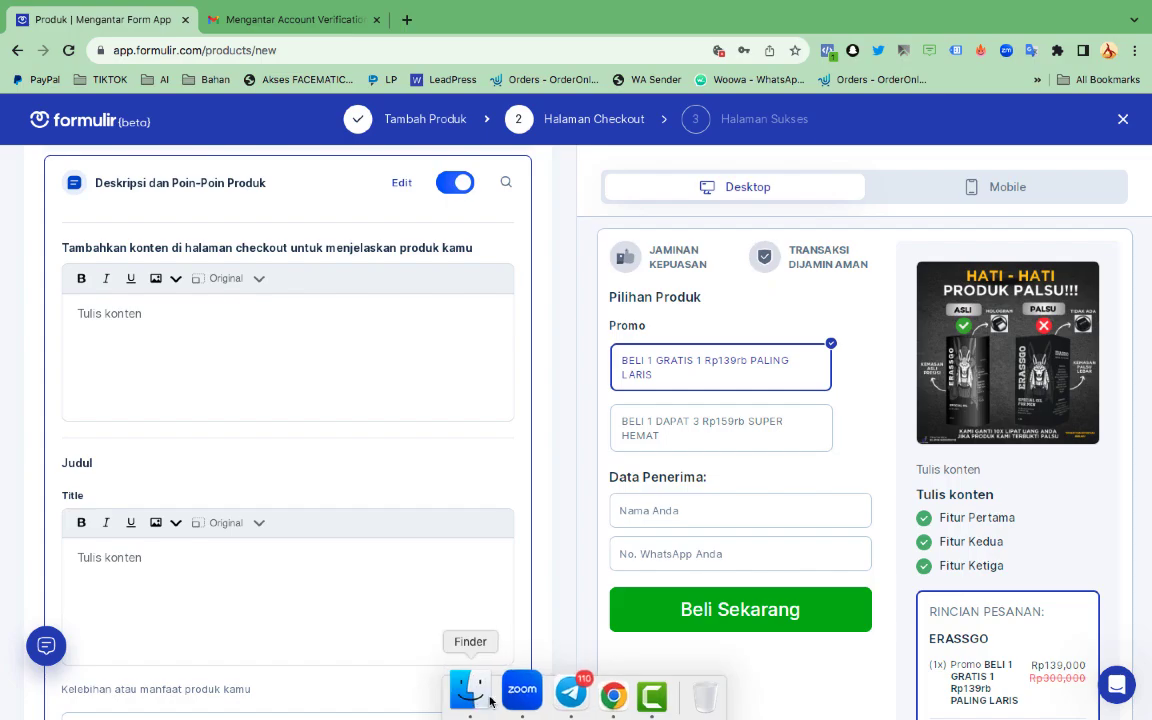
click(548, 690)
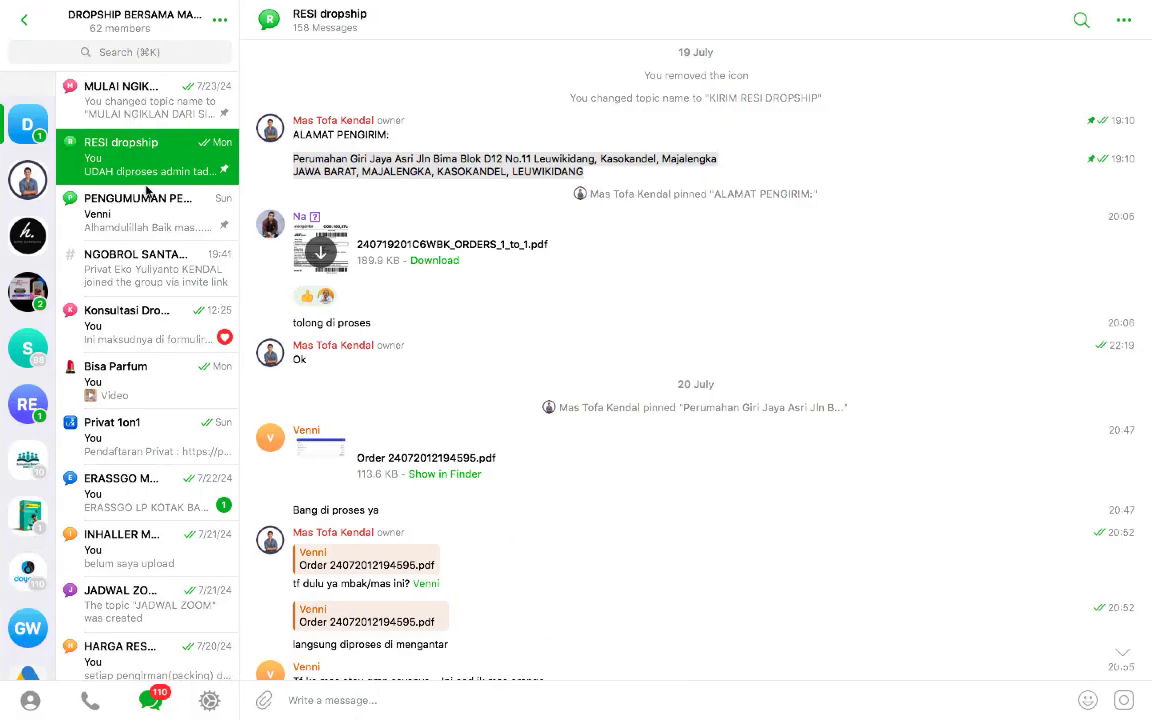
scroll(150, 220, down, 1)
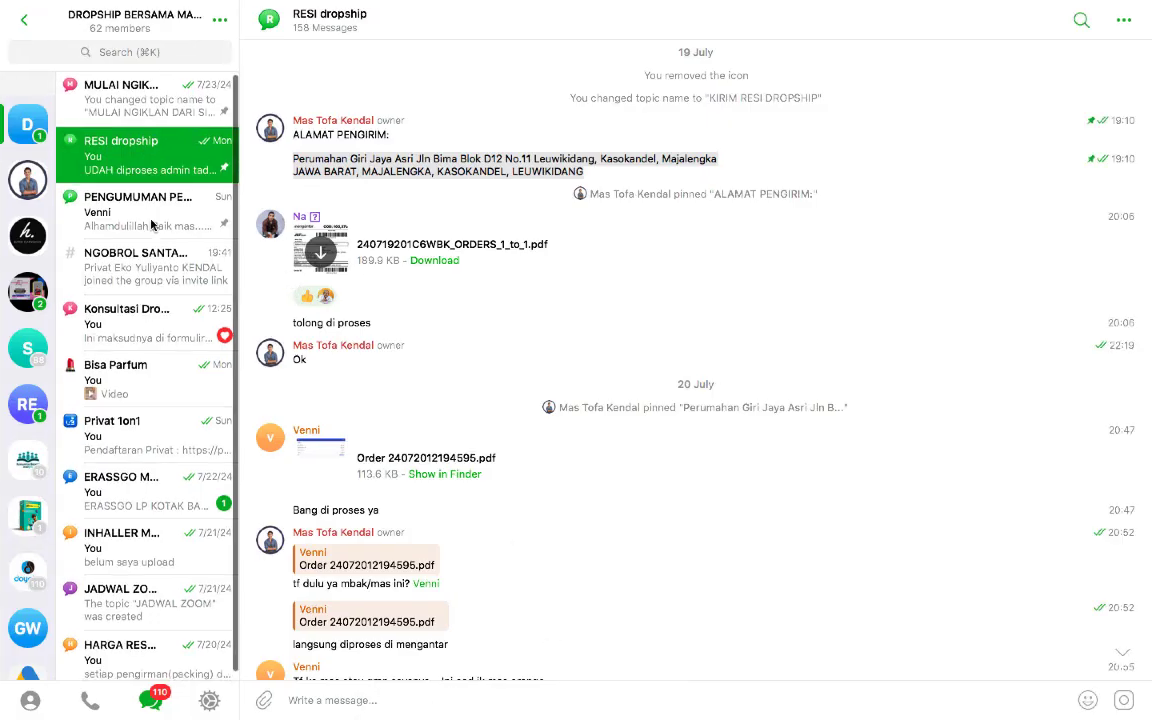
click(38, 127)
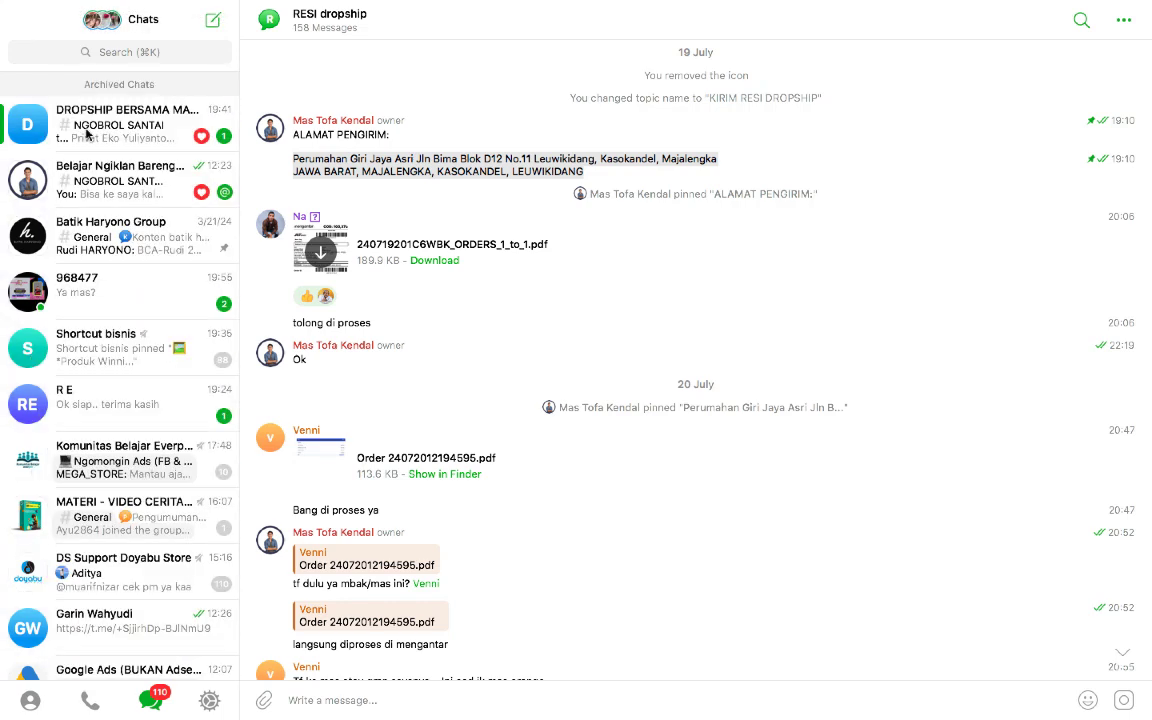
click(30, 128)
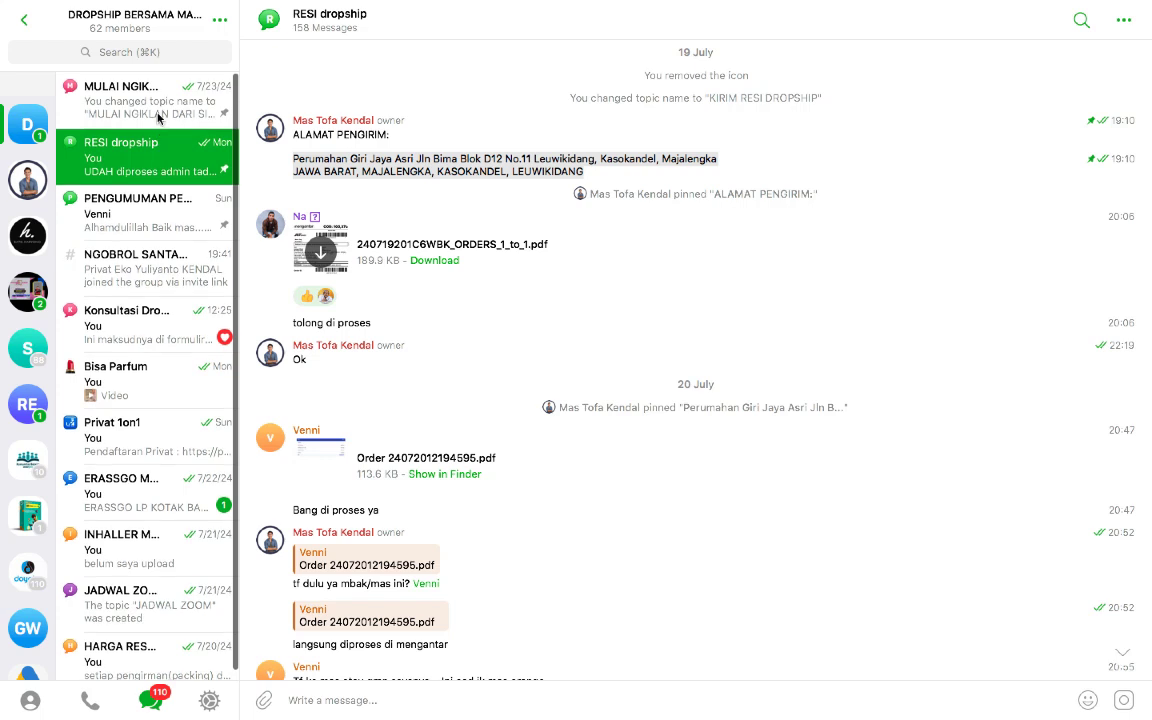
scroll(165, 288, down, 1)
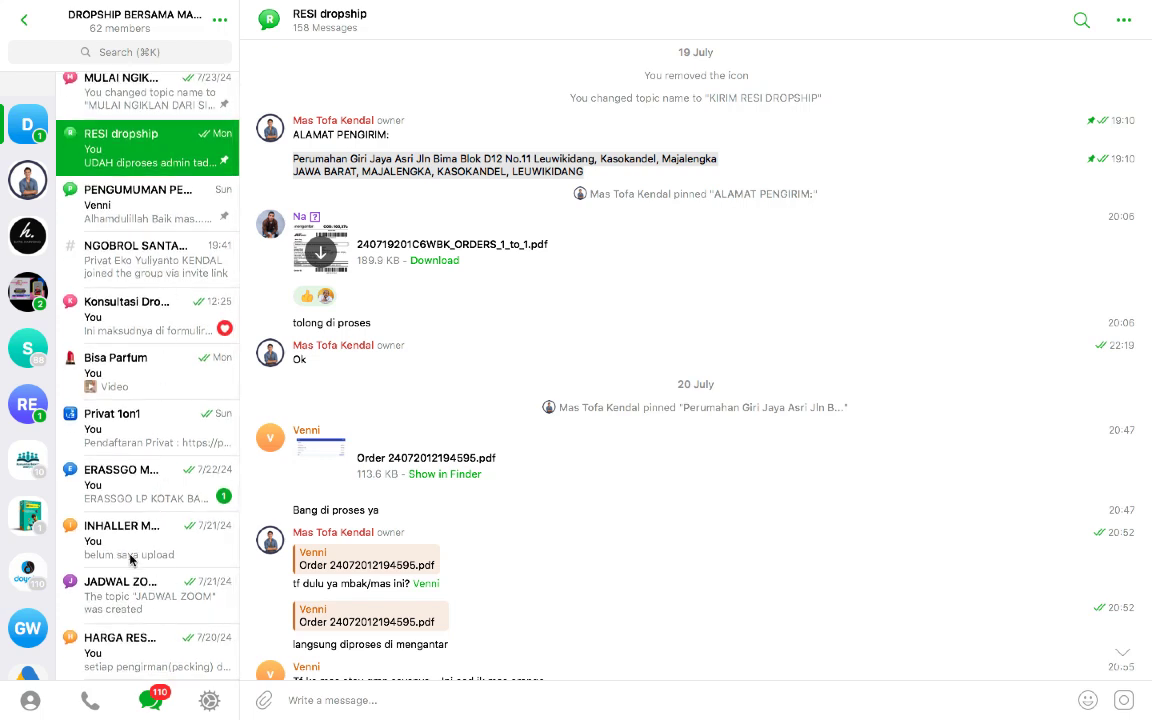
click(127, 487)
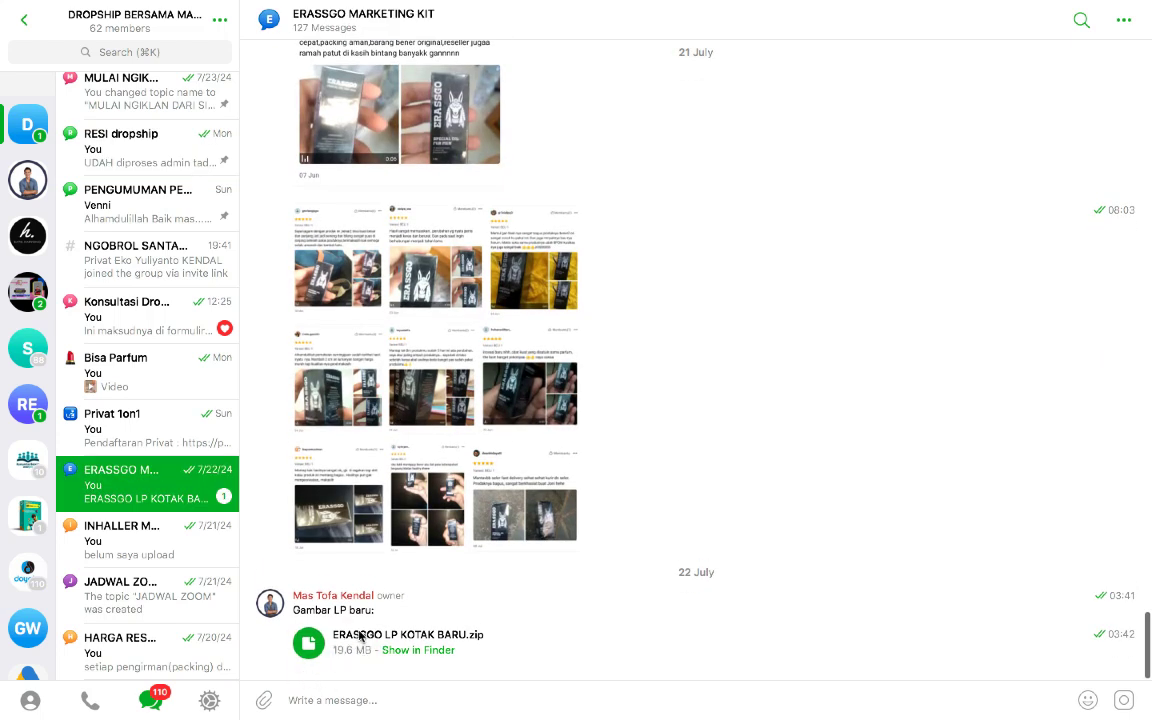
mouse_move(668, 716)
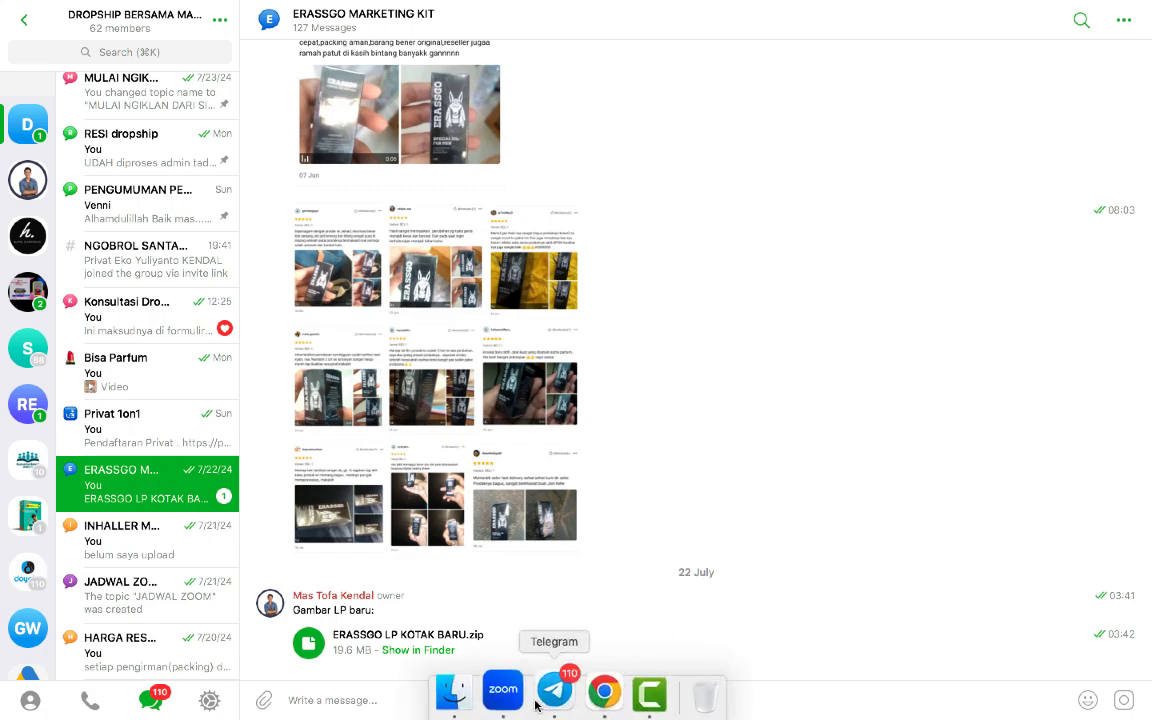
click(604, 690)
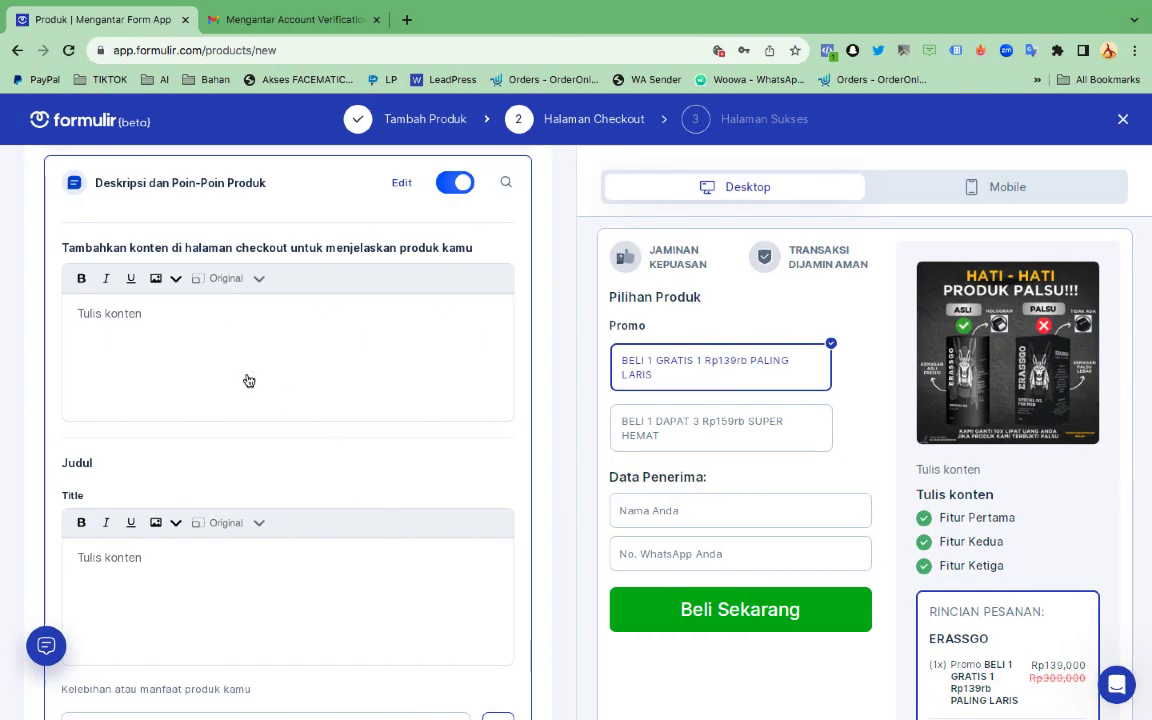
Clear the 'Tulis konten' placeholder from the content and Title editors, then start inserting an image
click(195, 321)
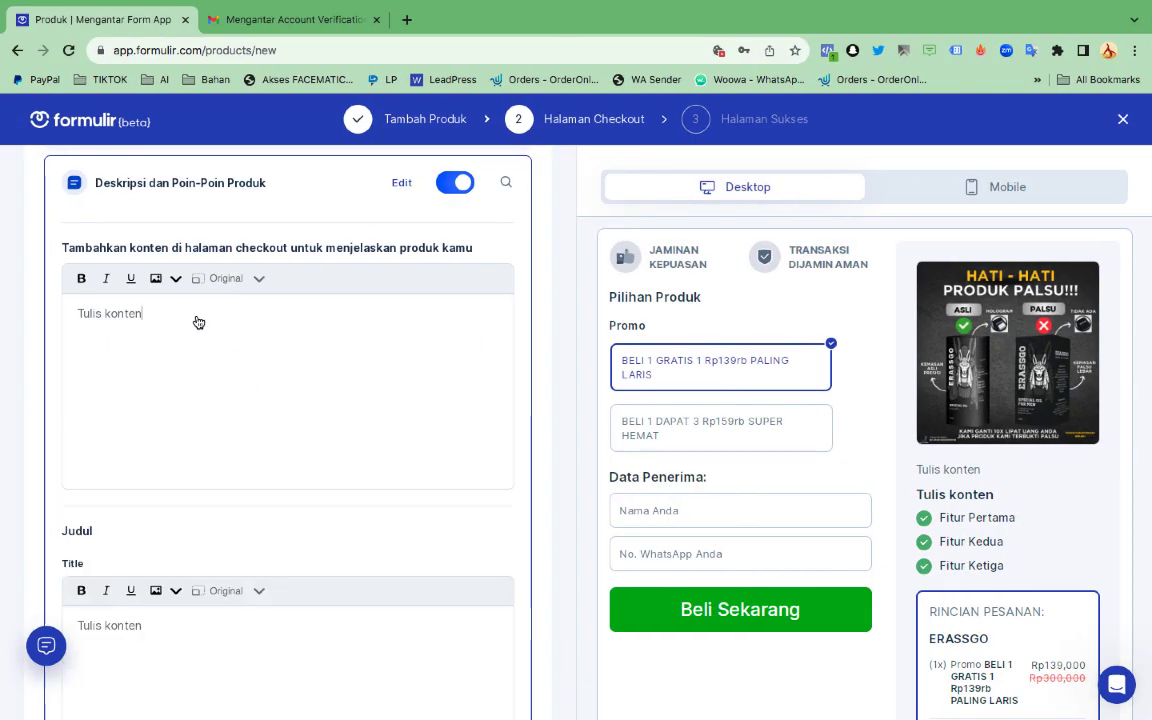
triple_click(110, 316)
key(BackSpace)
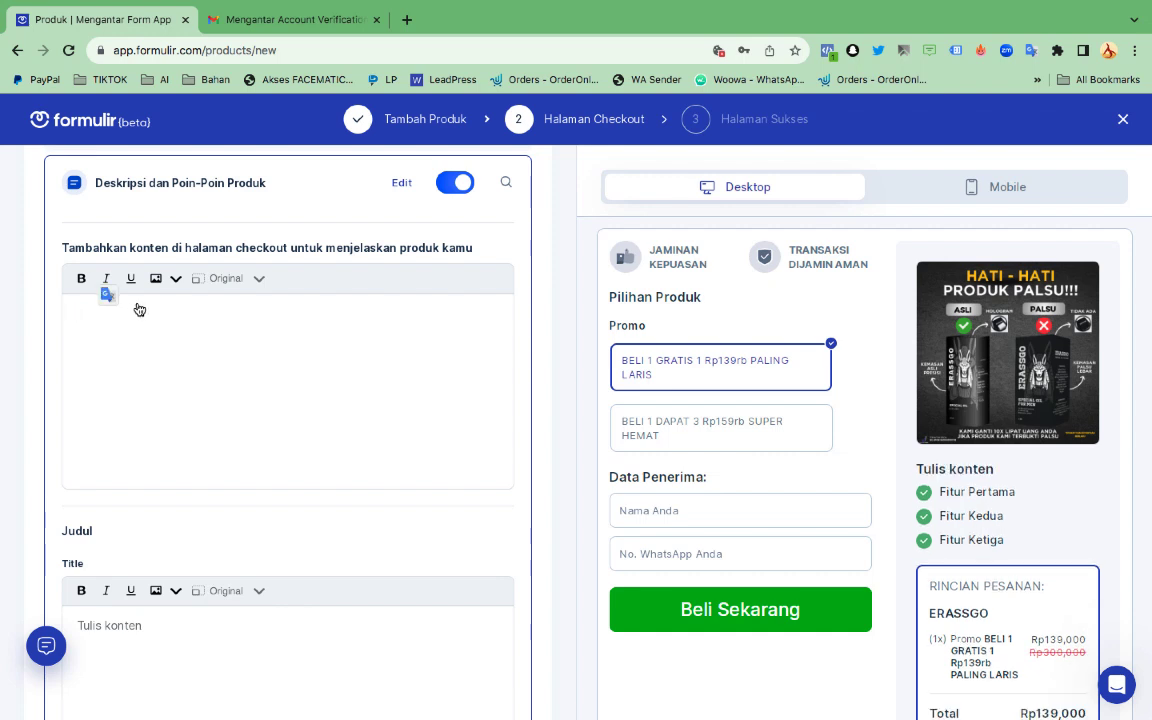
click(162, 625)
triple_click(162, 625)
key(BackSpace)
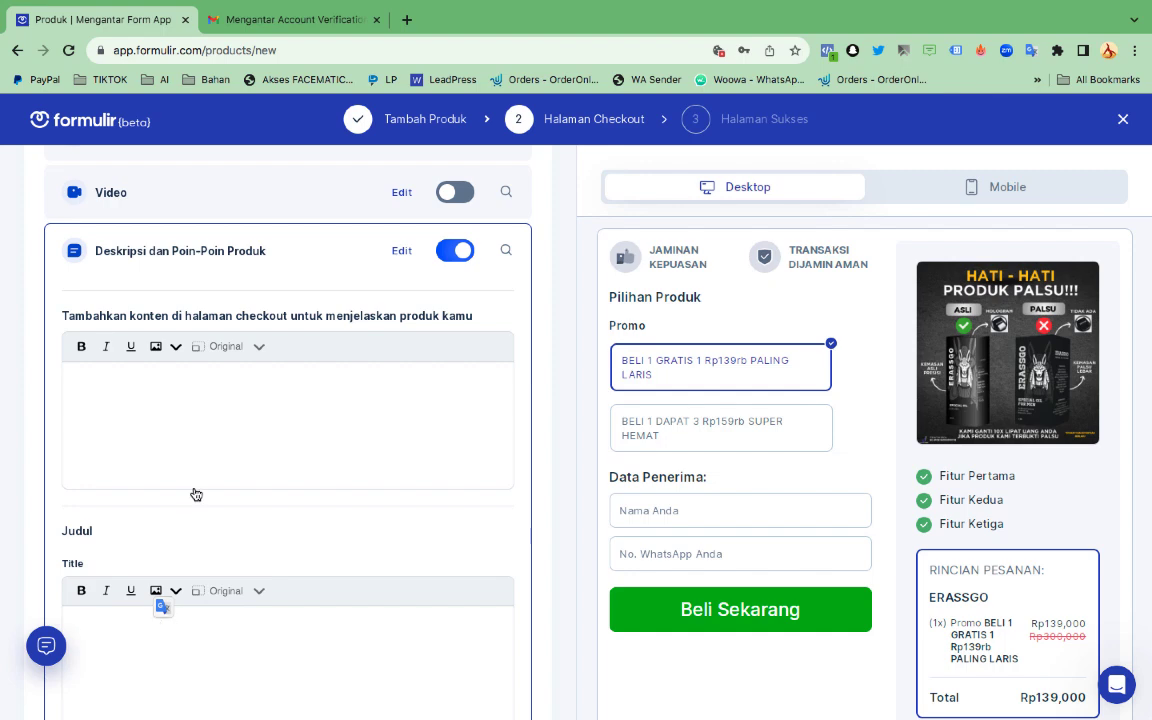
click(156, 347)
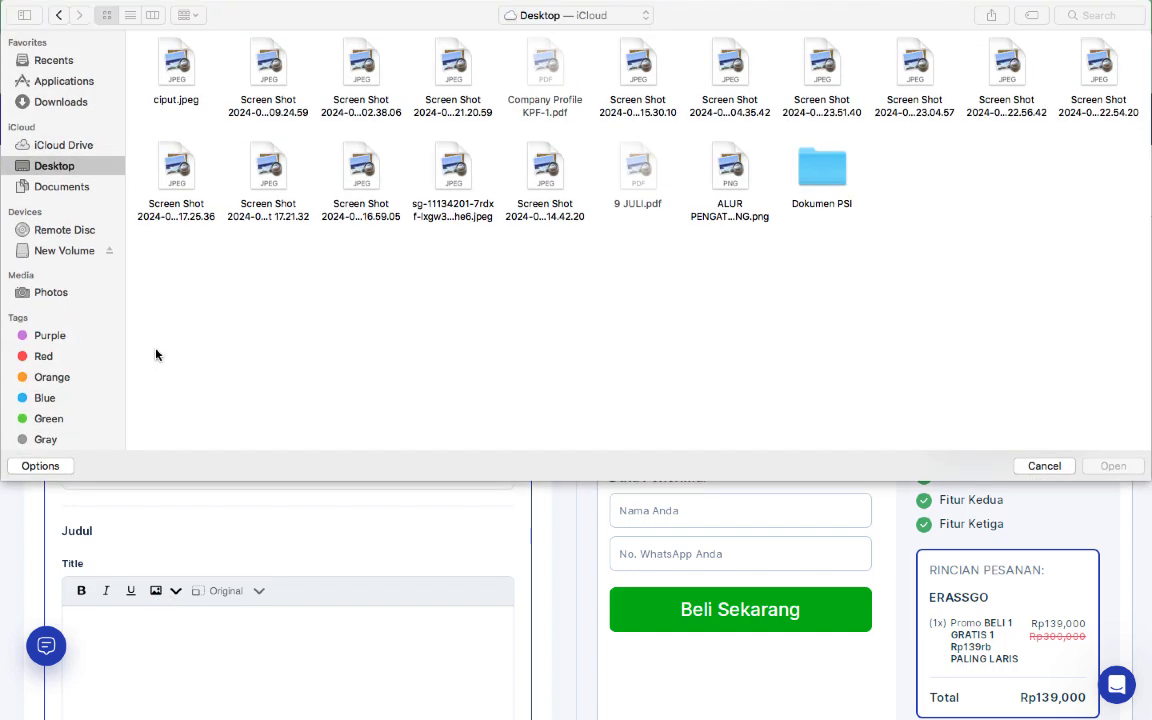
Upload images 1.png–28.png from NEW DS/ERASSGO/LANDING PAGE/LP GAMBAR/ERASSGO LP KOTAK into the description
click(575, 15)
click(573, 124)
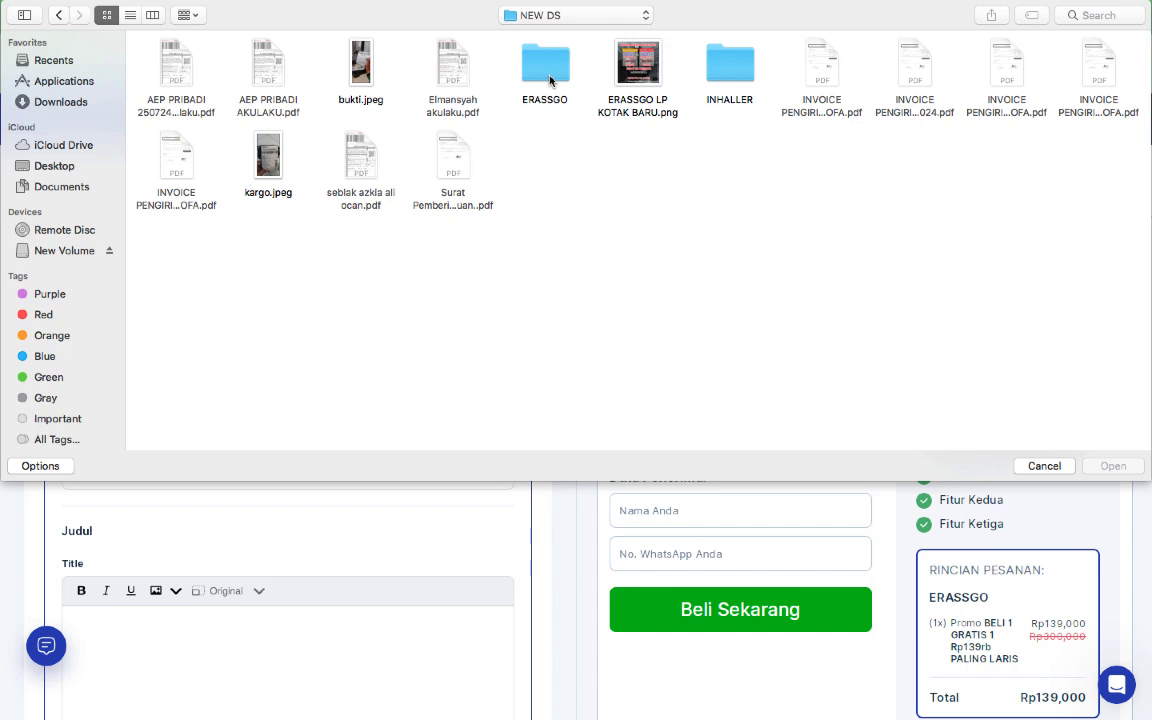
double_click(549, 80)
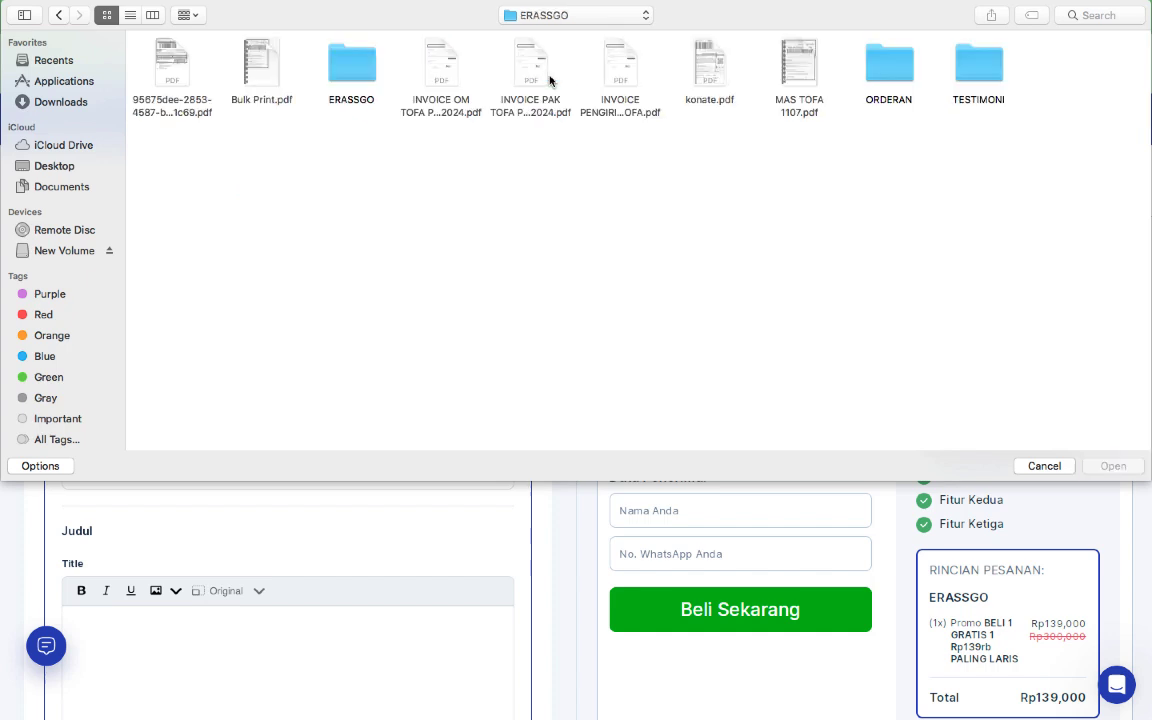
double_click(358, 60)
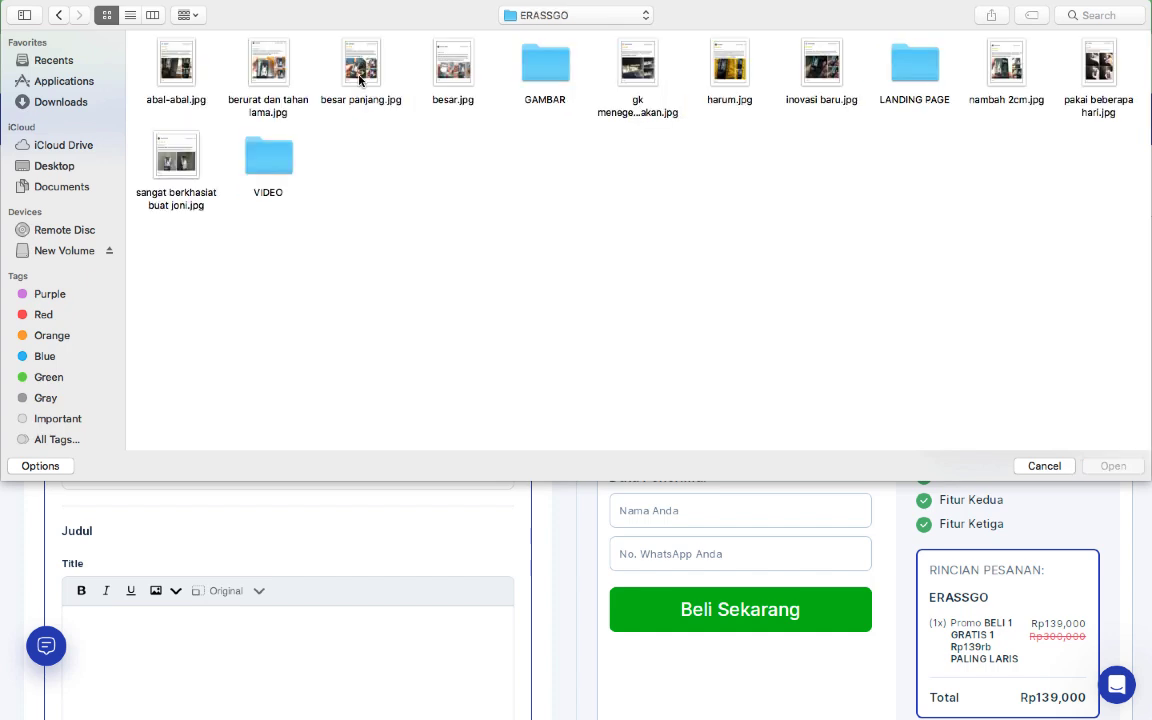
double_click(918, 72)
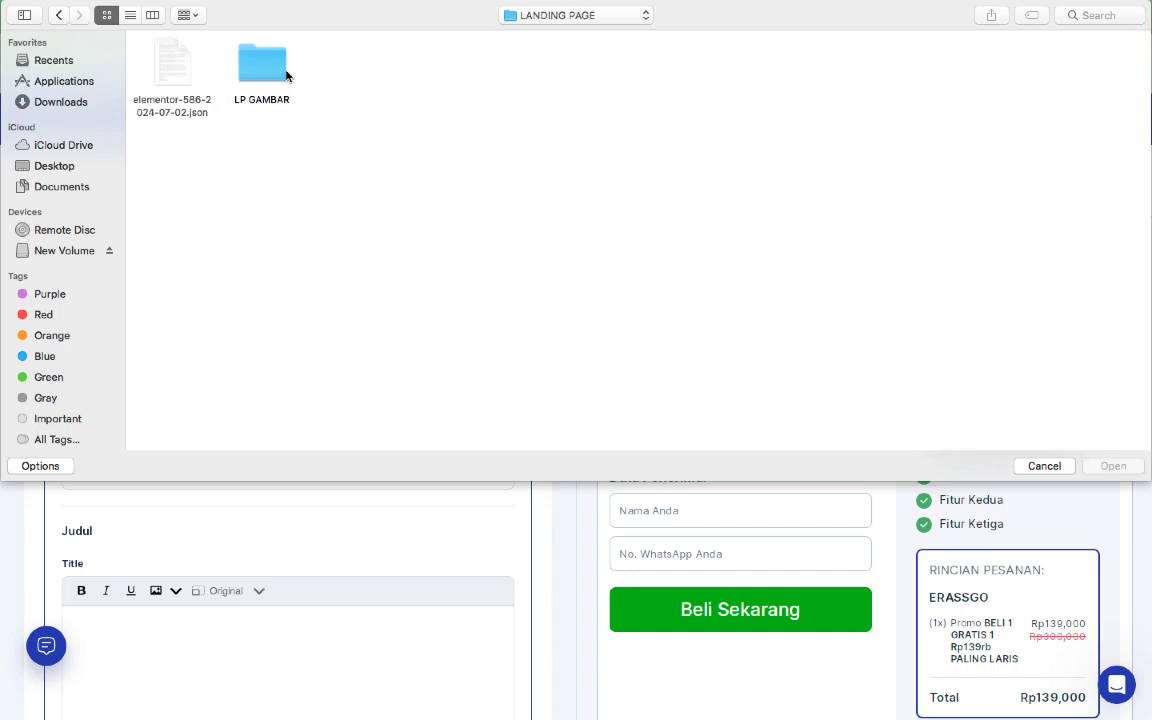
double_click(286, 74)
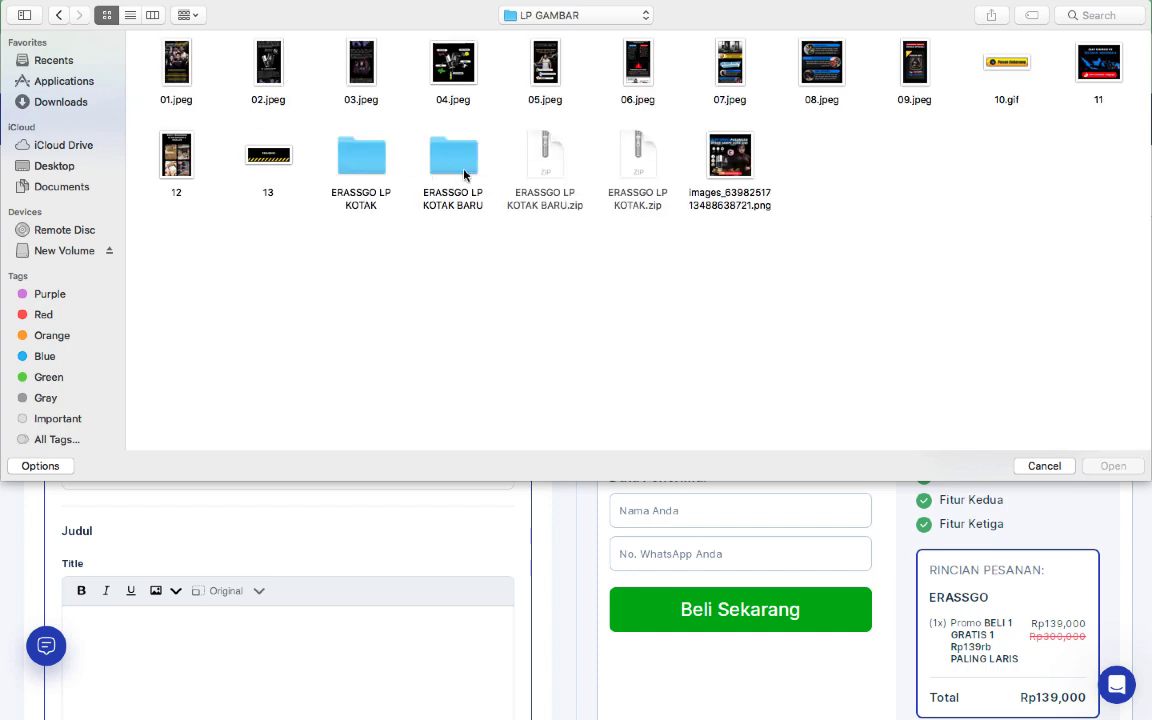
double_click(376, 172)
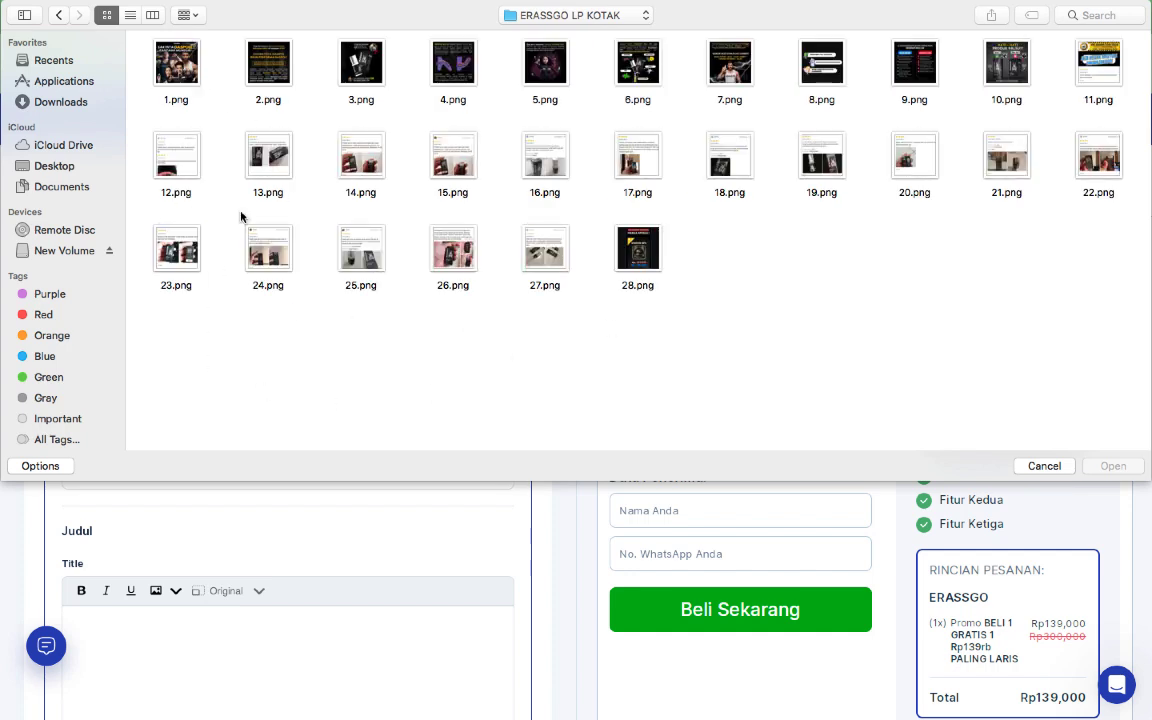
click(174, 84)
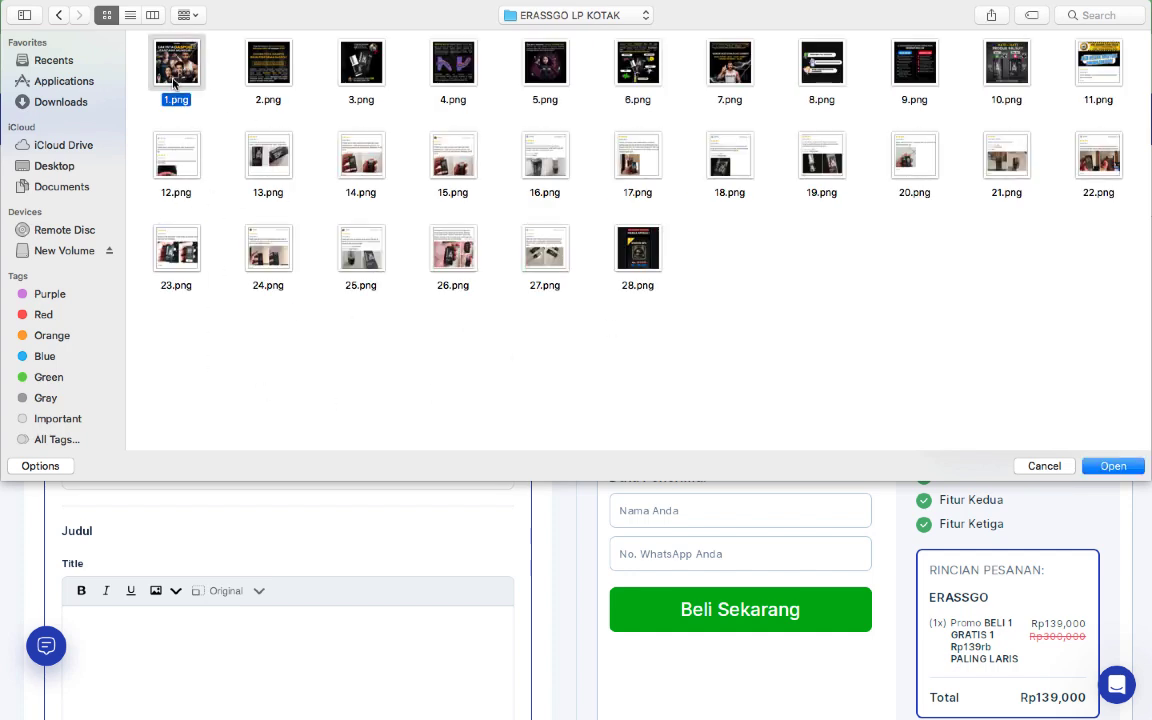
key(super+a)
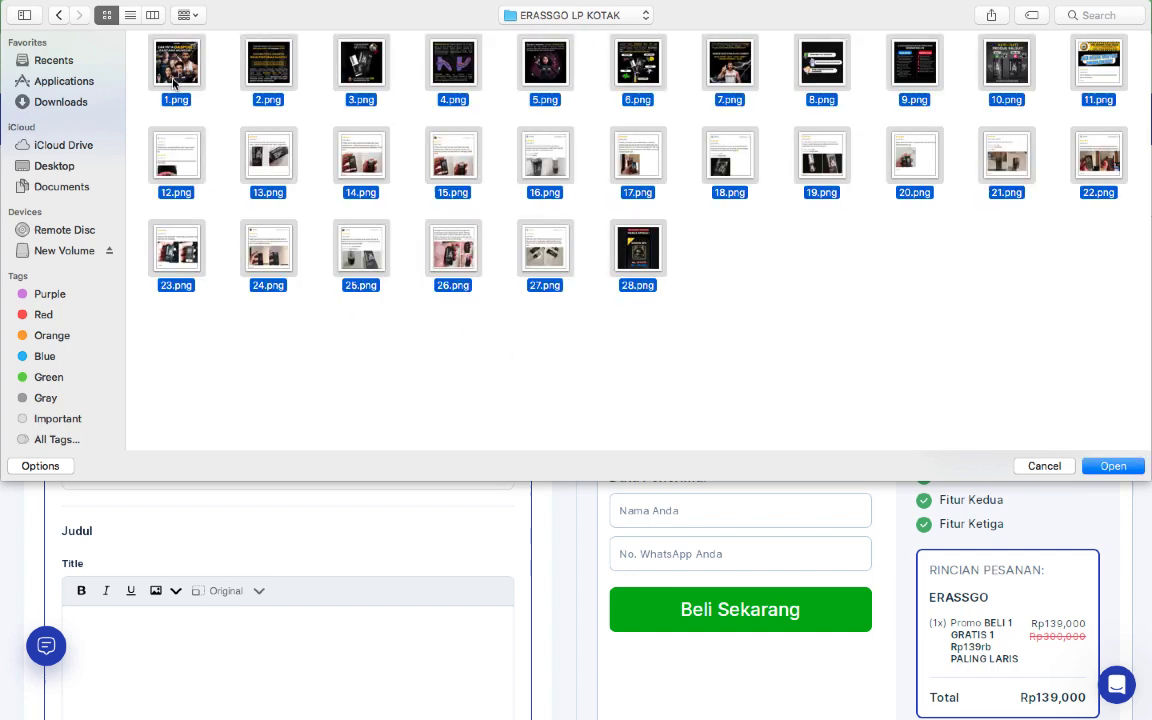
click(1113, 466)
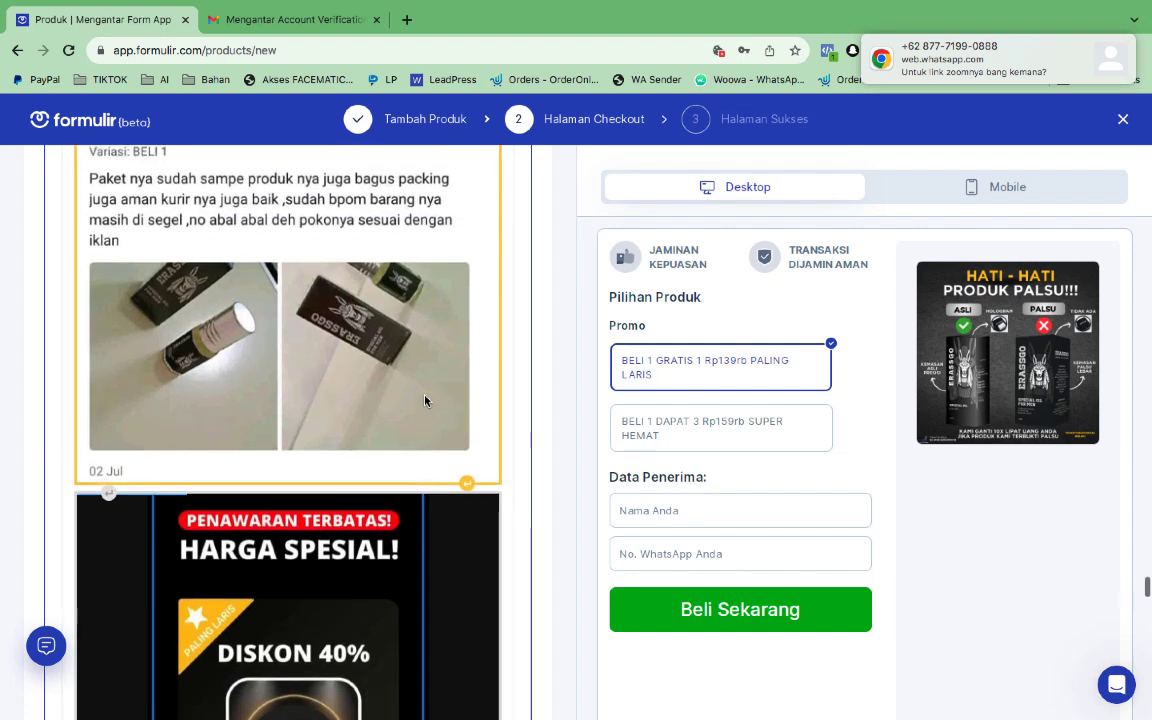
Delete the HARGA SPESIAL promo price image from the description content
scroll(424, 401, down, 5)
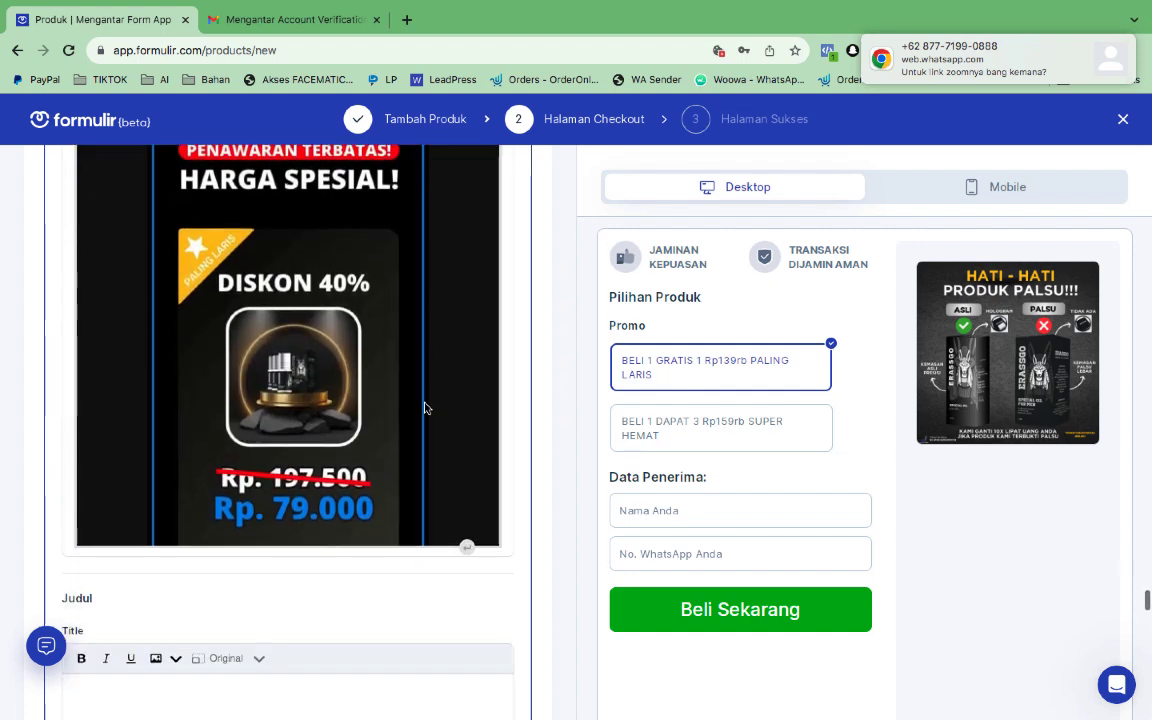
scroll(424, 408, down, 4)
scroll(424, 408, up, 2)
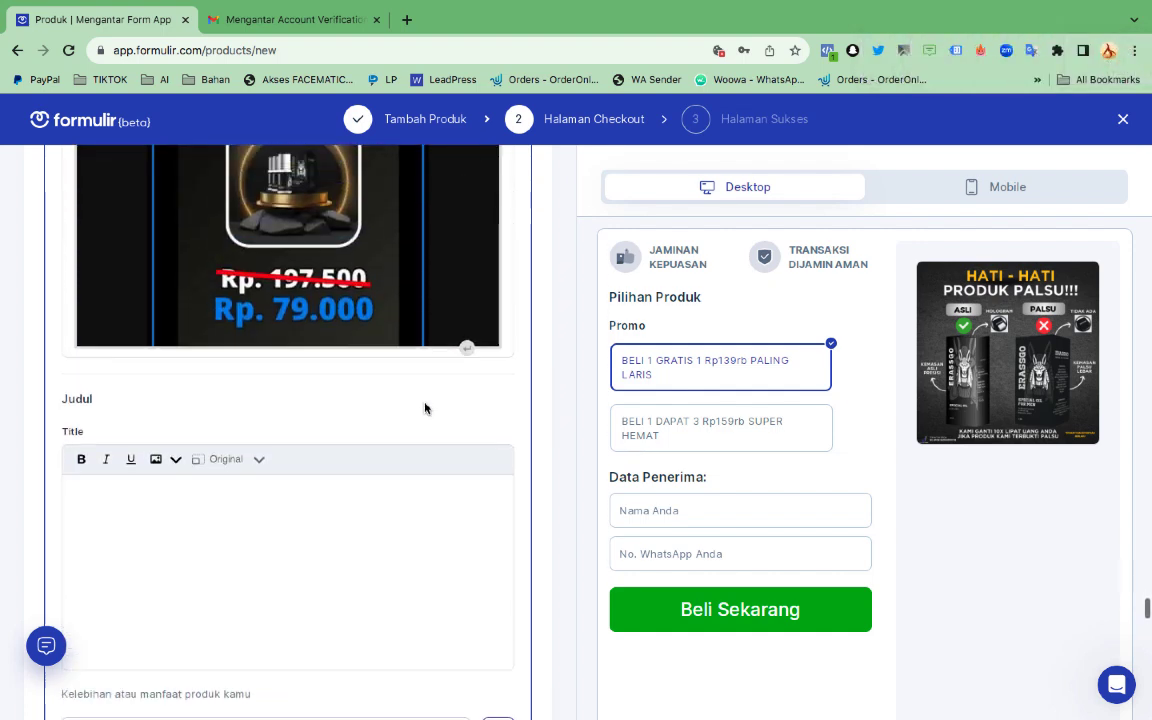
scroll(416, 342, up, 3)
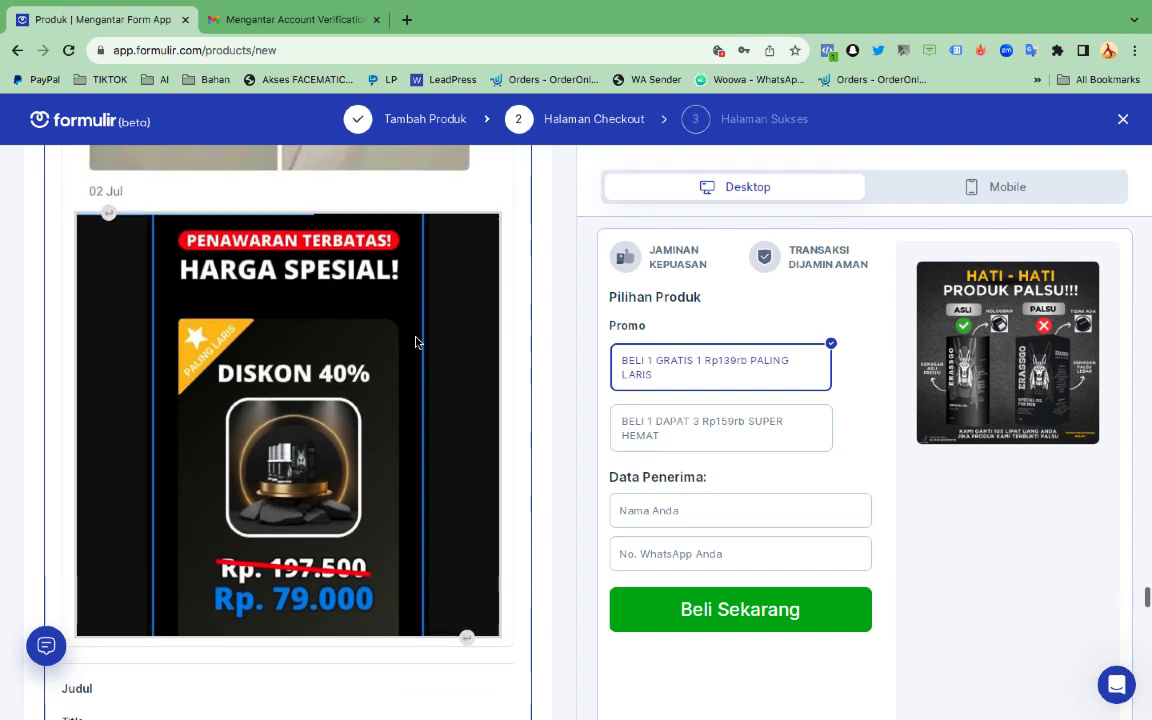
click(416, 342)
scroll(416, 342, down, 1)
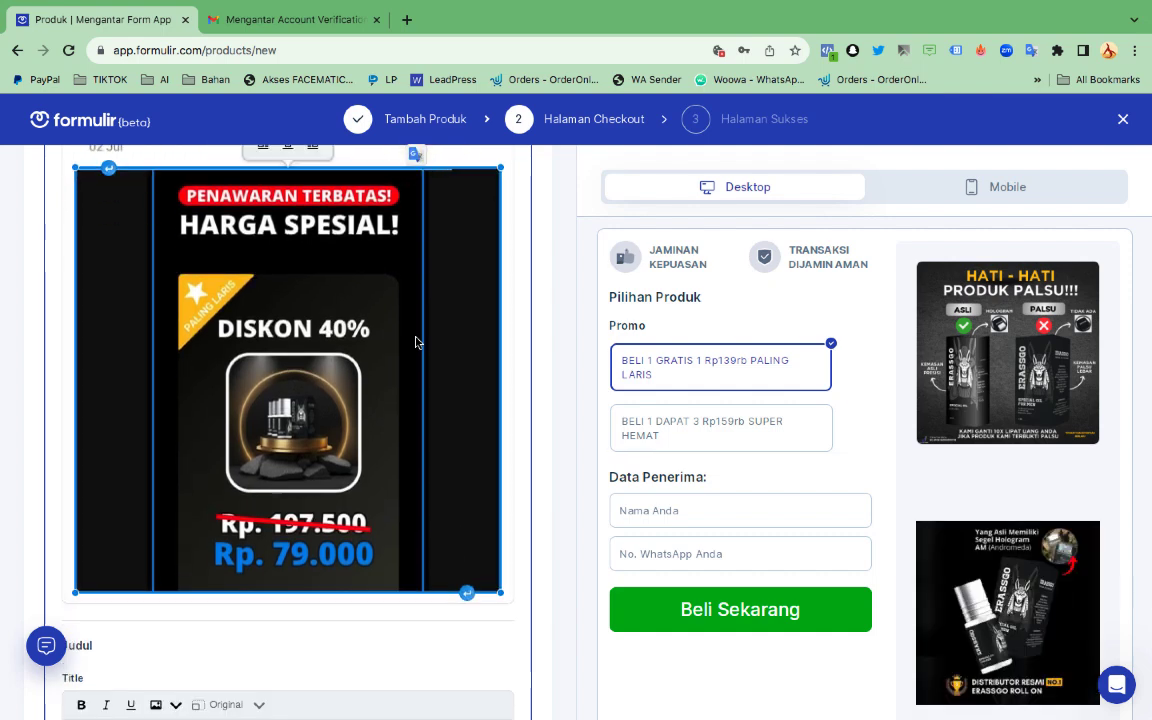
key(Delete)
scroll(442, 363, up, 3)
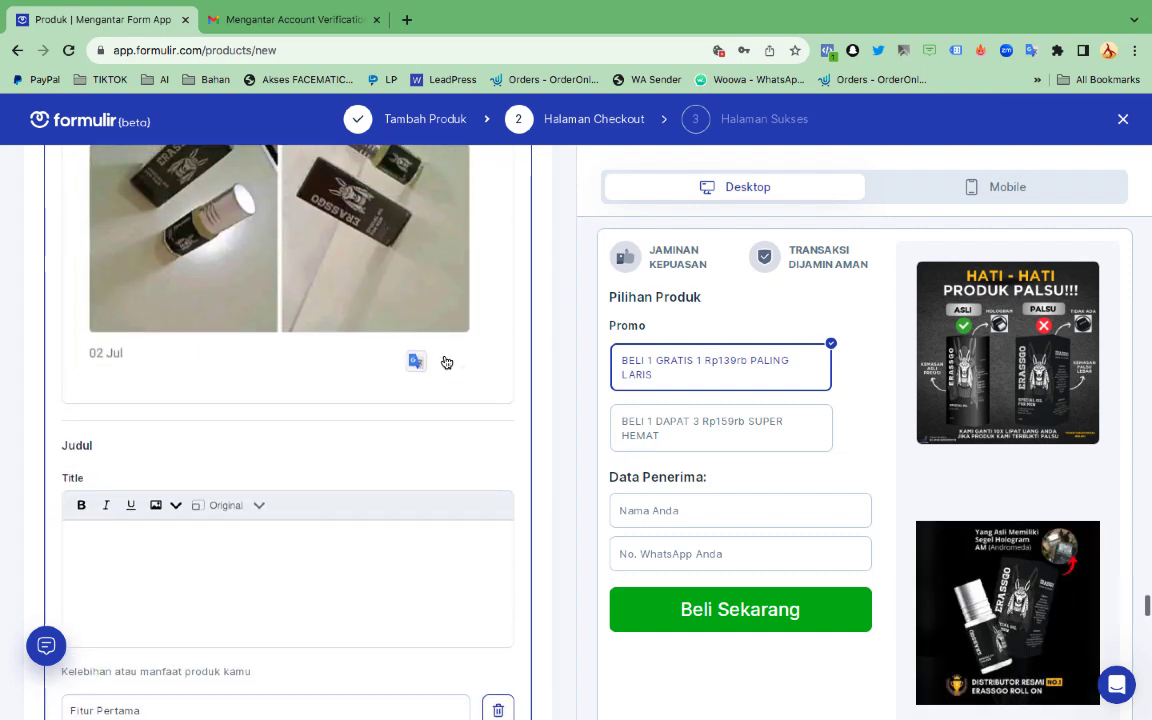
scroll(446, 442, down, 4)
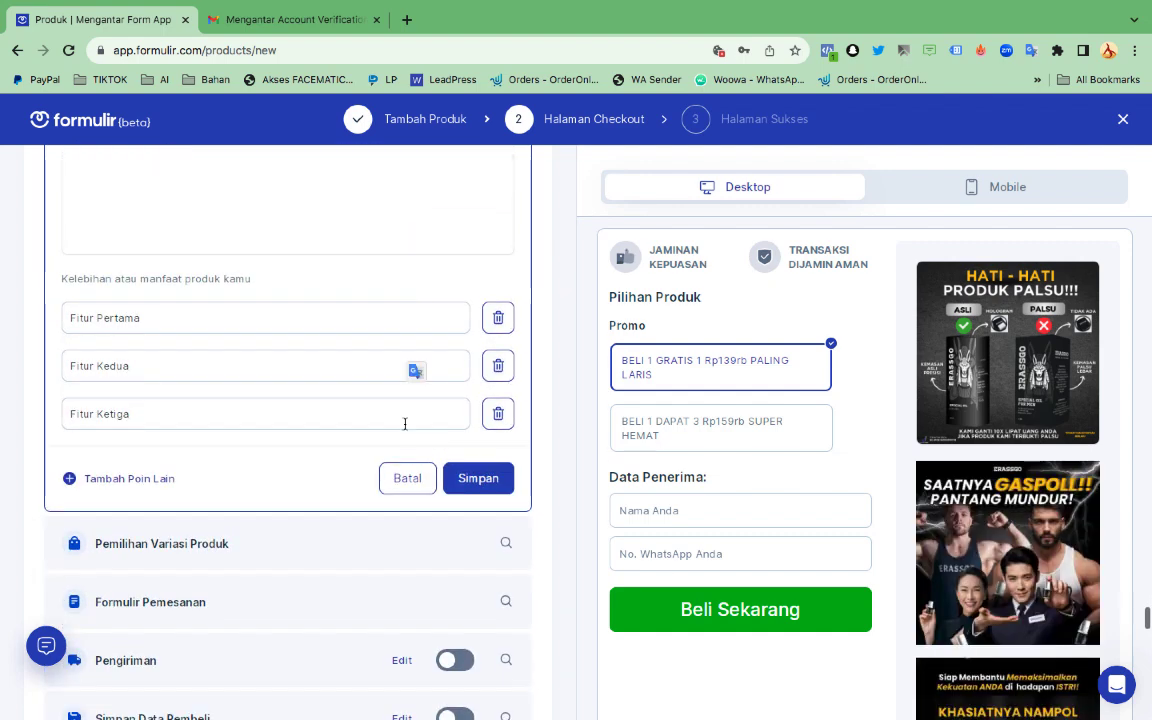
Delete the Fitur Pertama, Kedua and Ketiga feature points
click(498, 317)
click(498, 317)
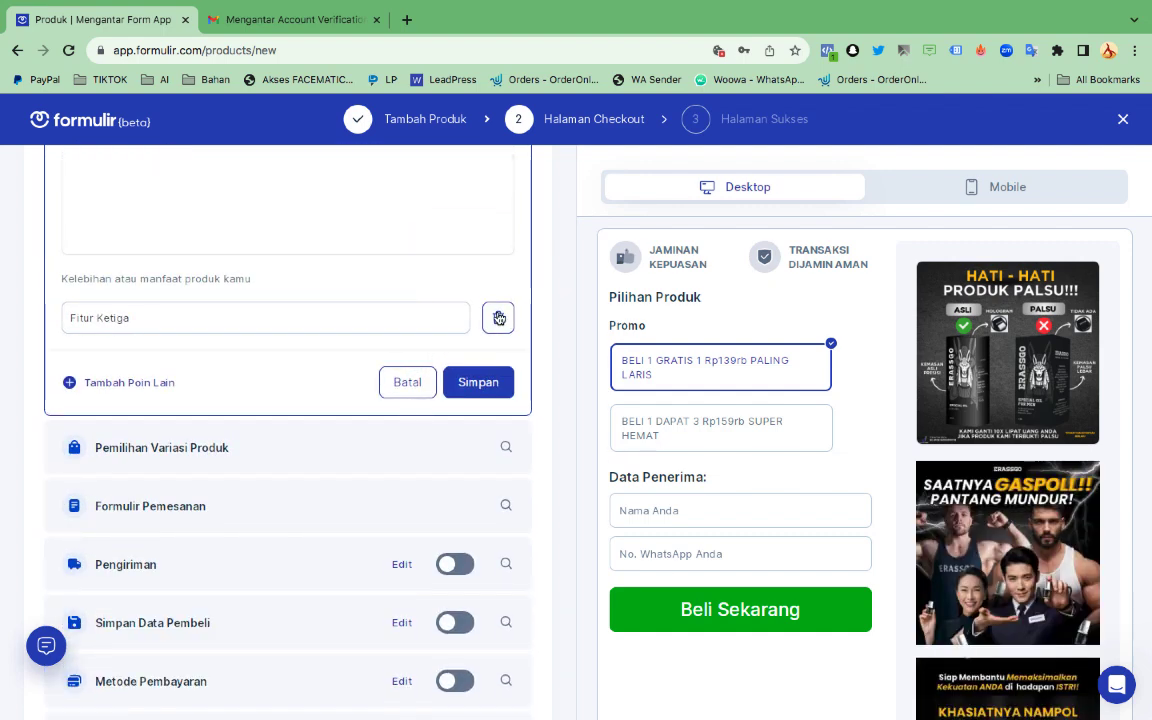
click(498, 317)
Open the Pengiriman shipping section for editing
scroll(481, 341, down, 10)
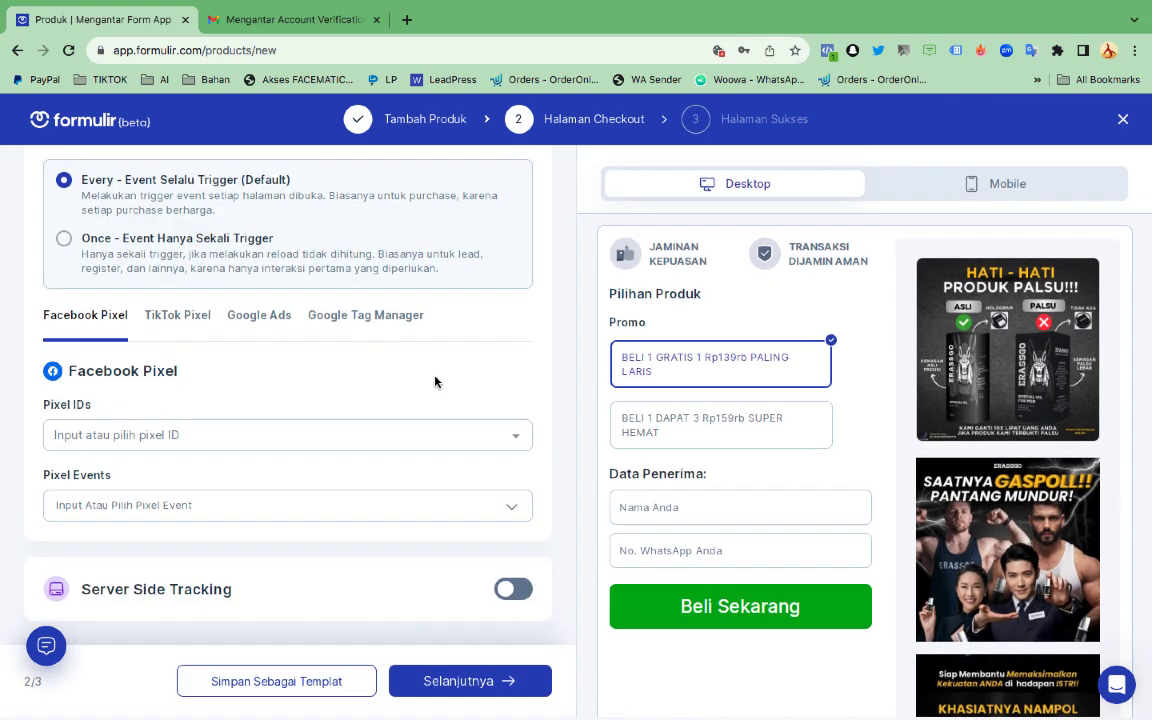
scroll(435, 381, up, 15)
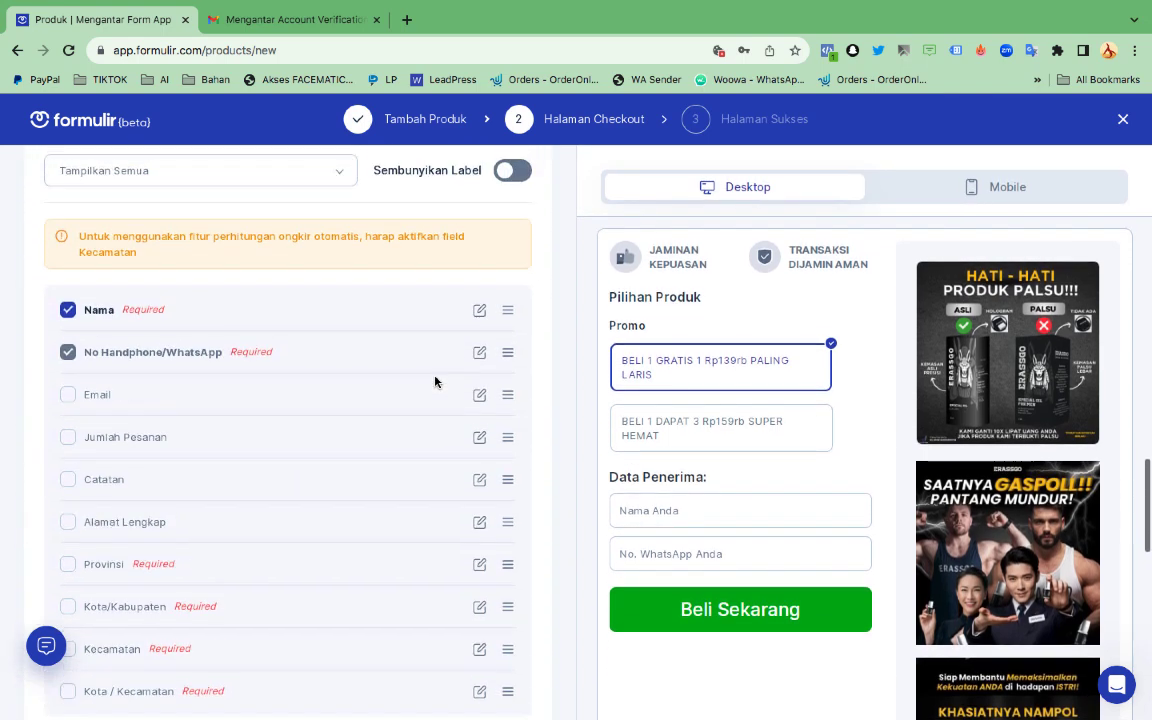
scroll(435, 381, up, 8)
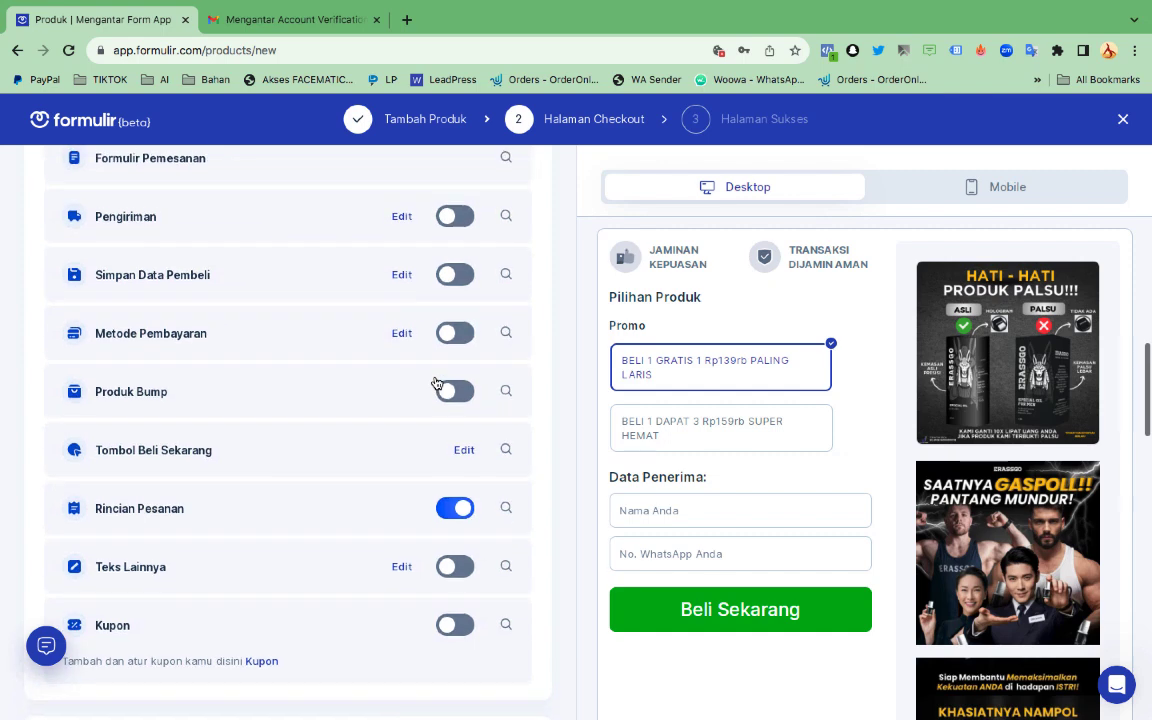
scroll(435, 381, up, 1)
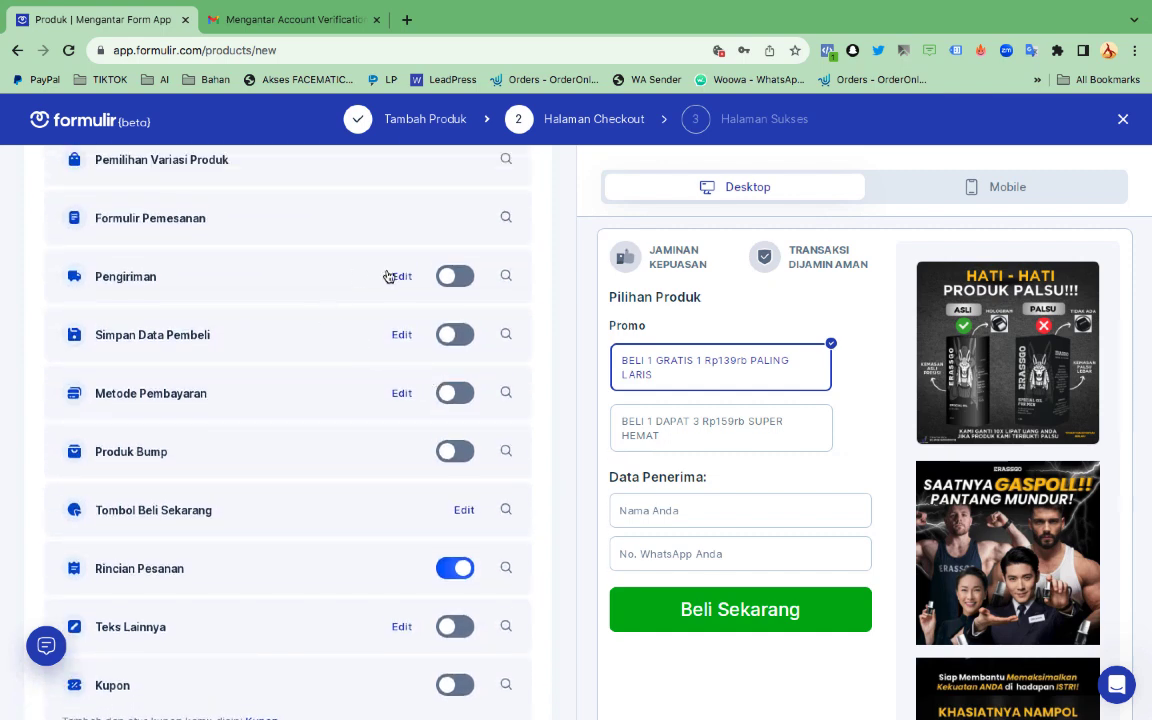
scroll(399, 290, up, 1)
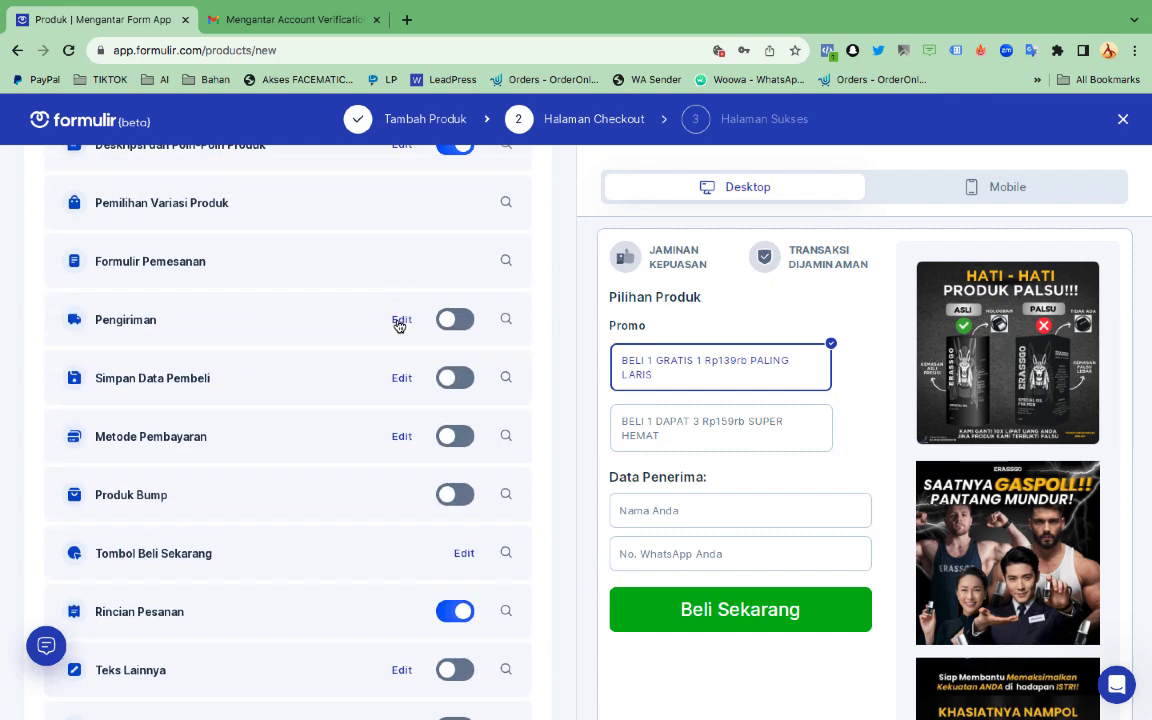
click(399, 324)
Remove SAP, SiCepat and iDexpress, keeping JNE, J&T and Ninja Xpress as couriers
scroll(399, 326, down, 1)
scroll(393, 312, up, 1)
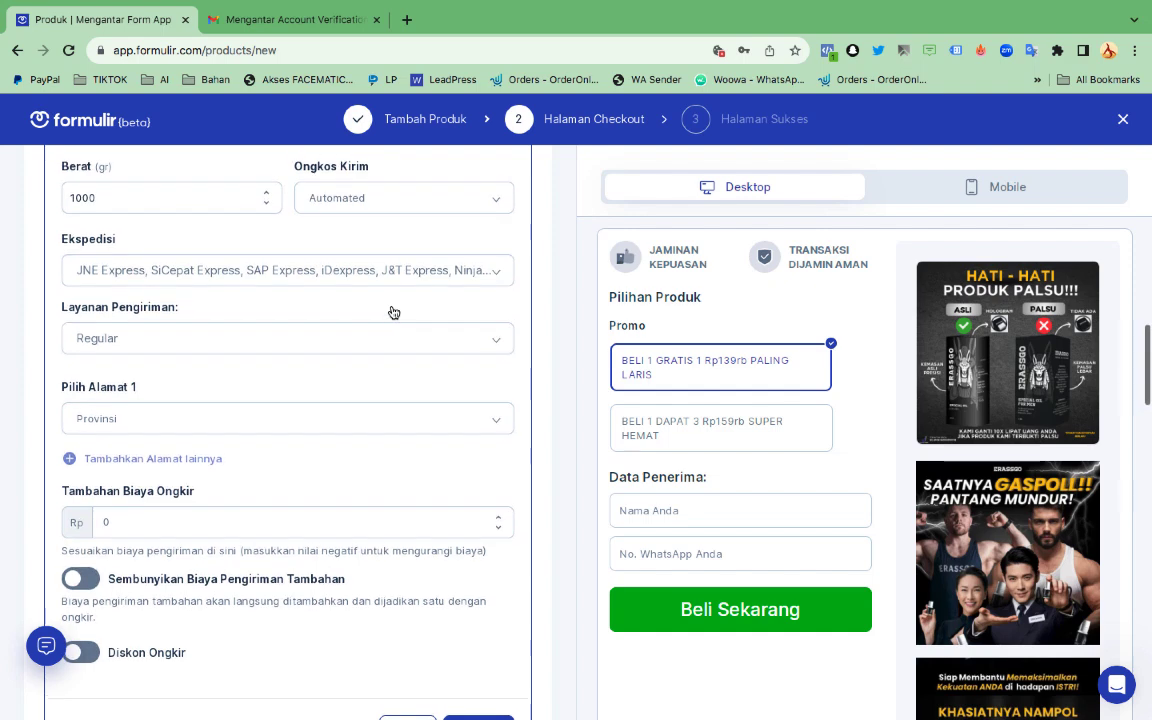
scroll(393, 312, up, 1)
click(334, 326)
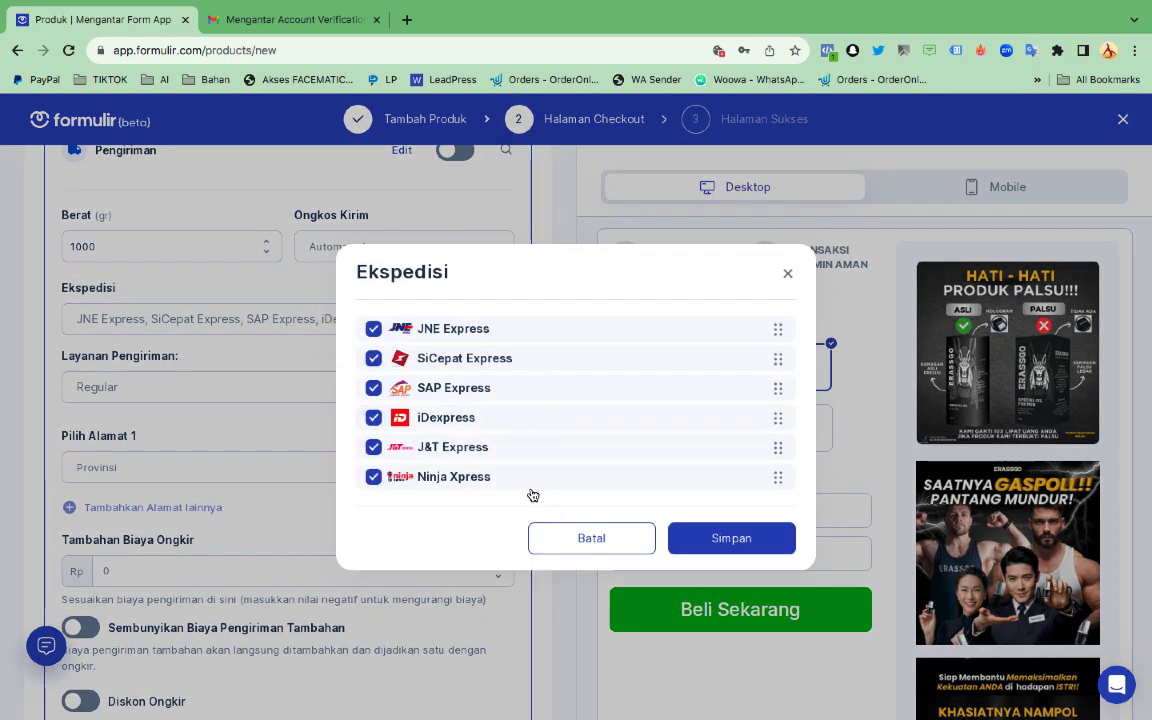
click(374, 389)
click(373, 359)
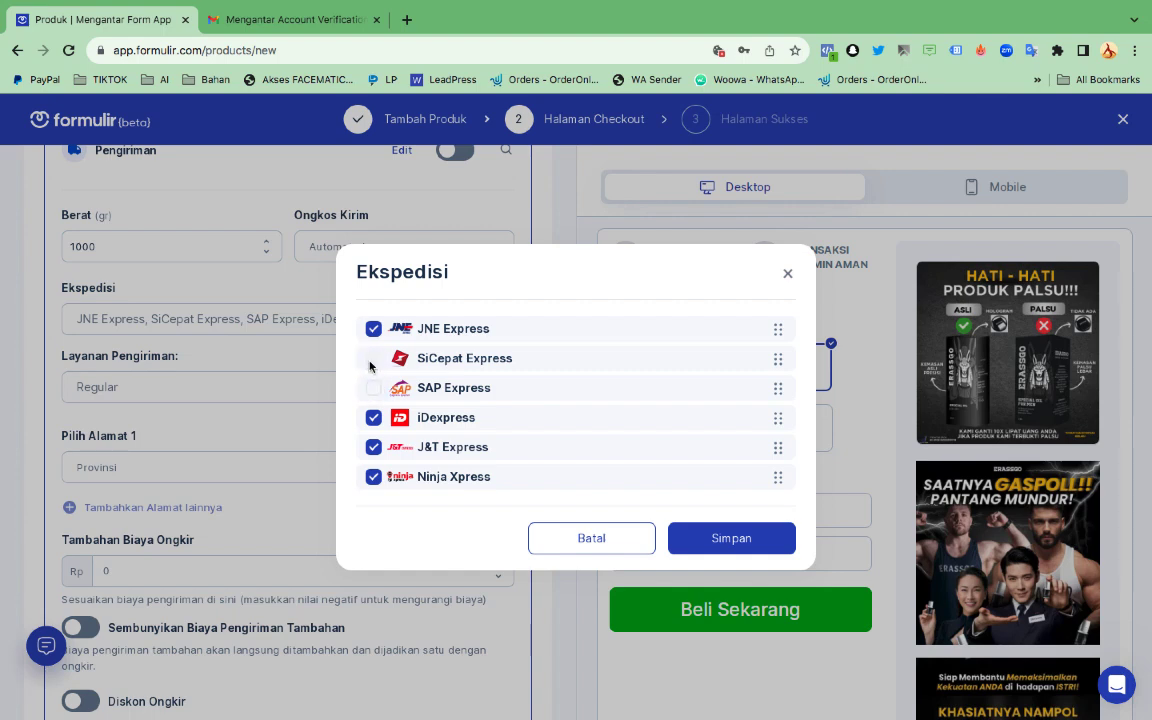
click(373, 418)
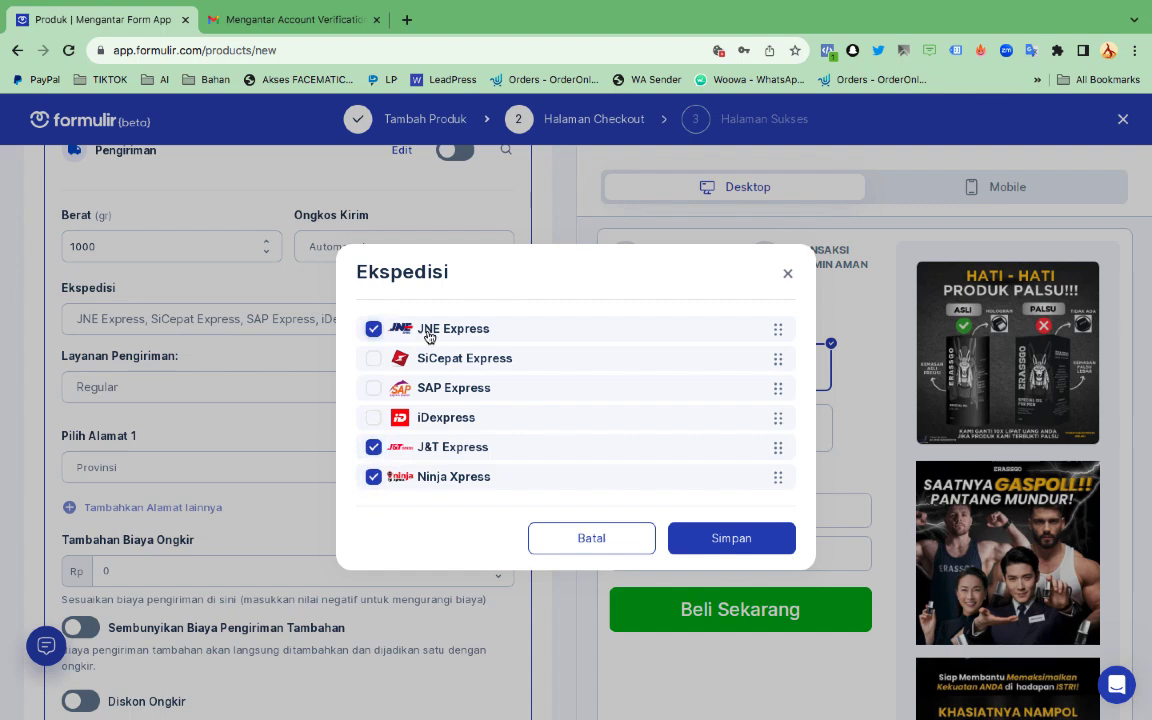
click(726, 538)
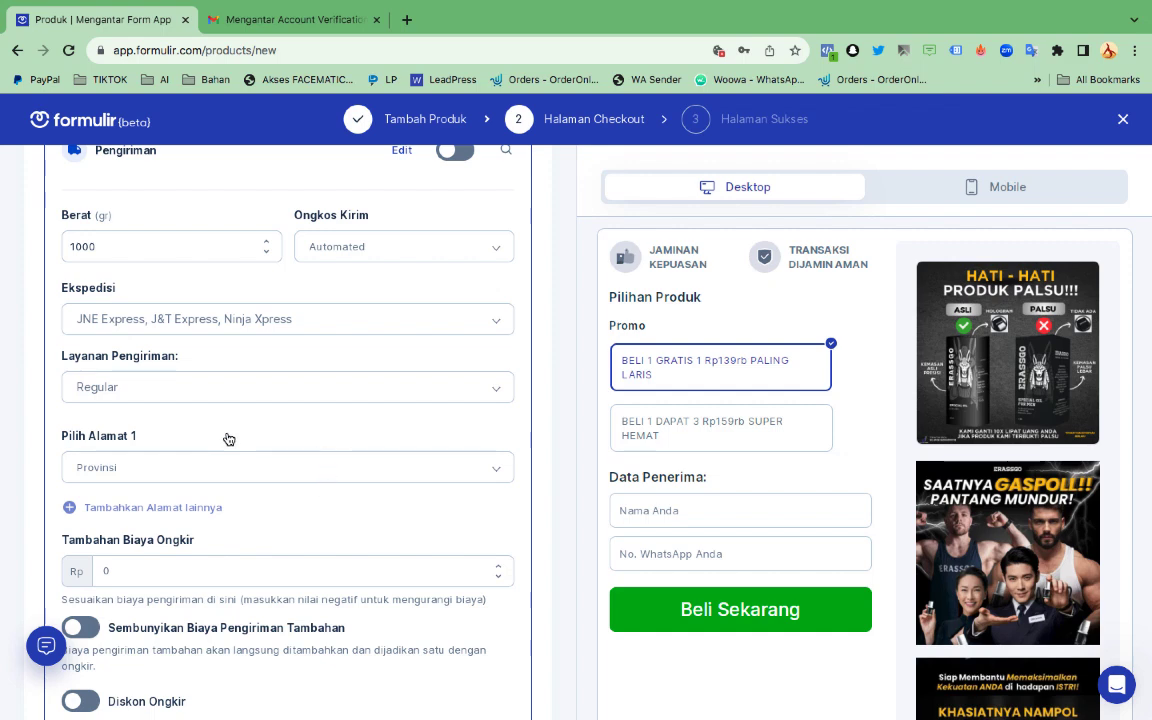
Set Alamat 1 to the saved store address as the shipping origin
click(171, 470)
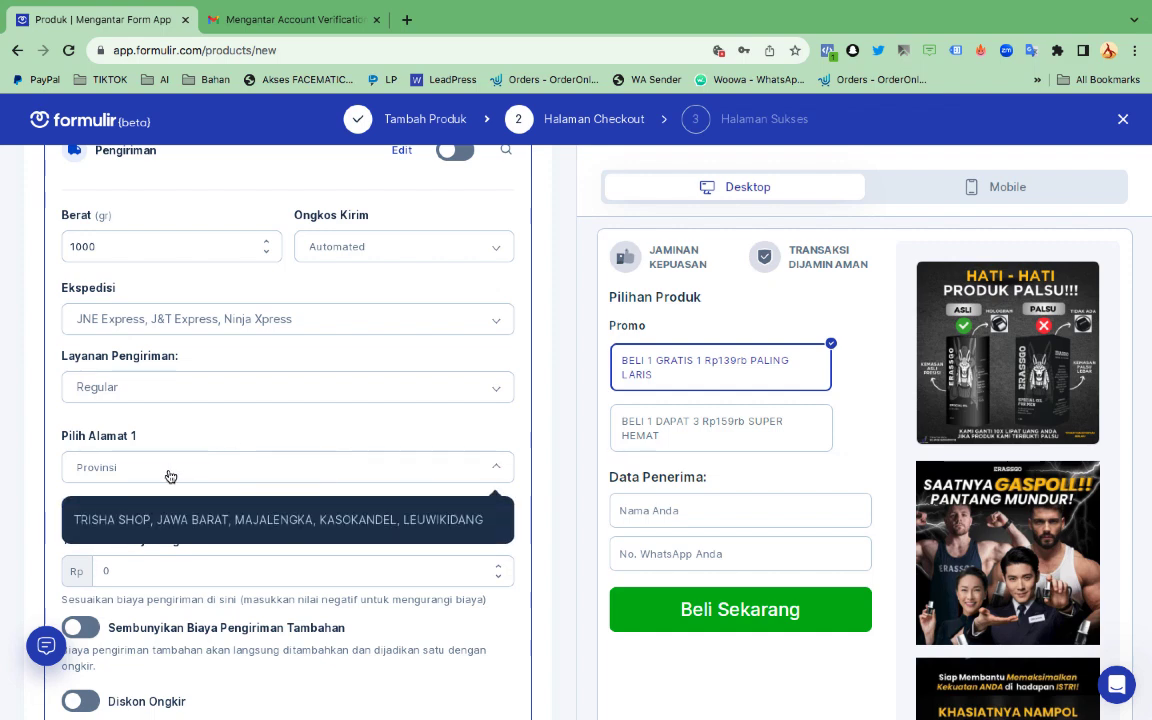
click(236, 520)
scroll(352, 510, down, 3)
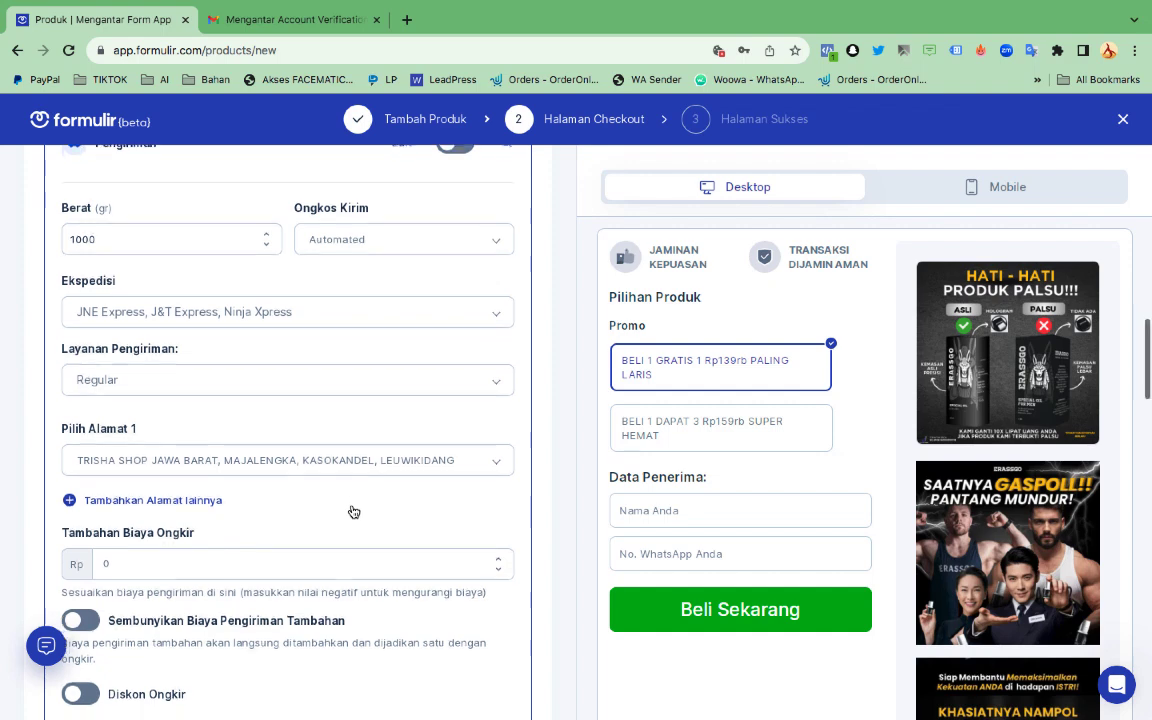
scroll(353, 512, down, 1)
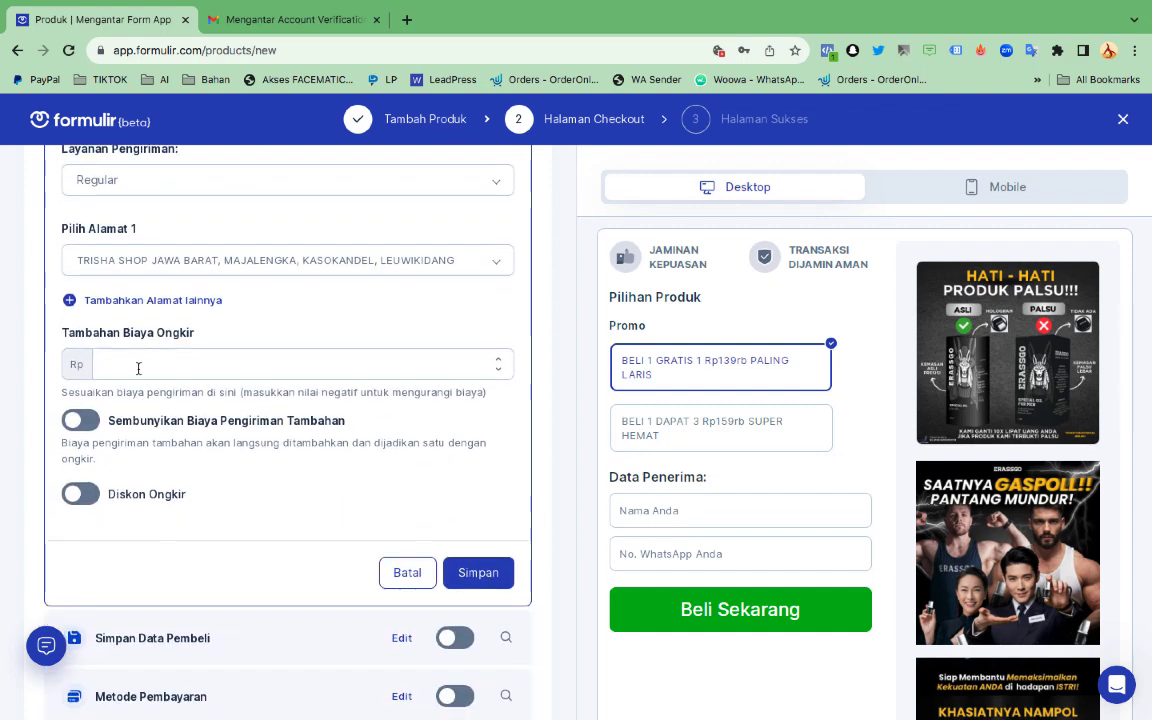
Turn on Diskon Ongkir as a 15% percentage discount and save the shipping settings
click(138, 368)
click(92, 496)
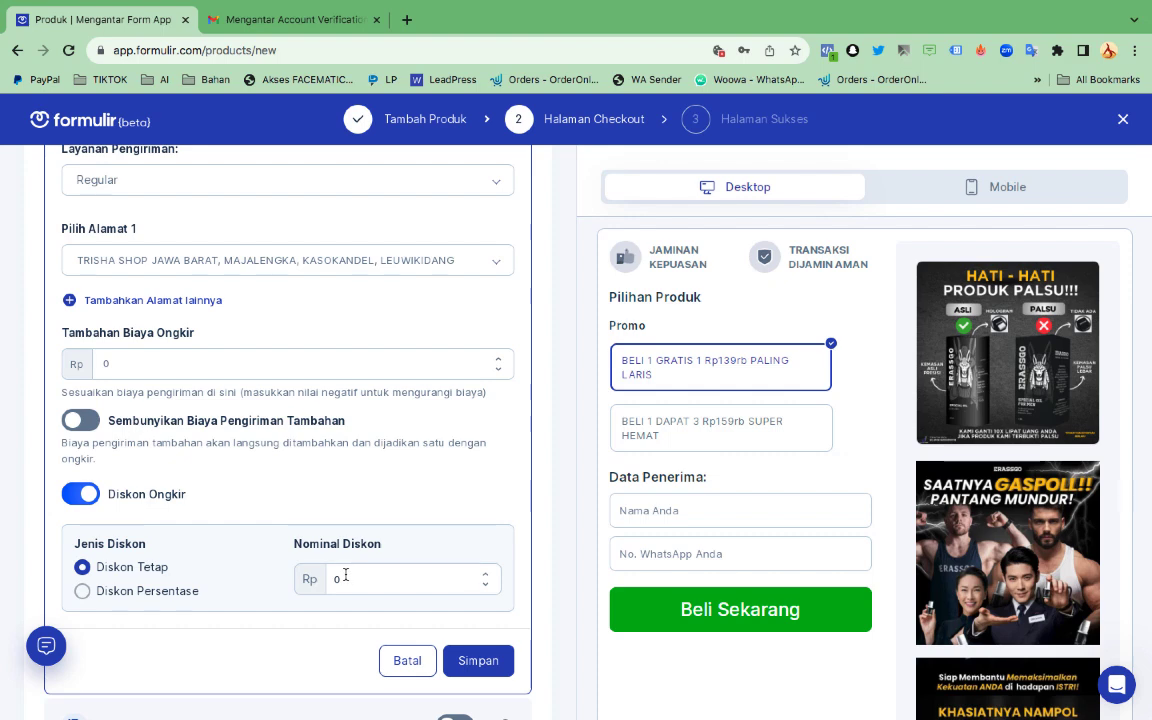
click(84, 592)
double_click(389, 572)
text(15)
scroll(386, 592, down, 1)
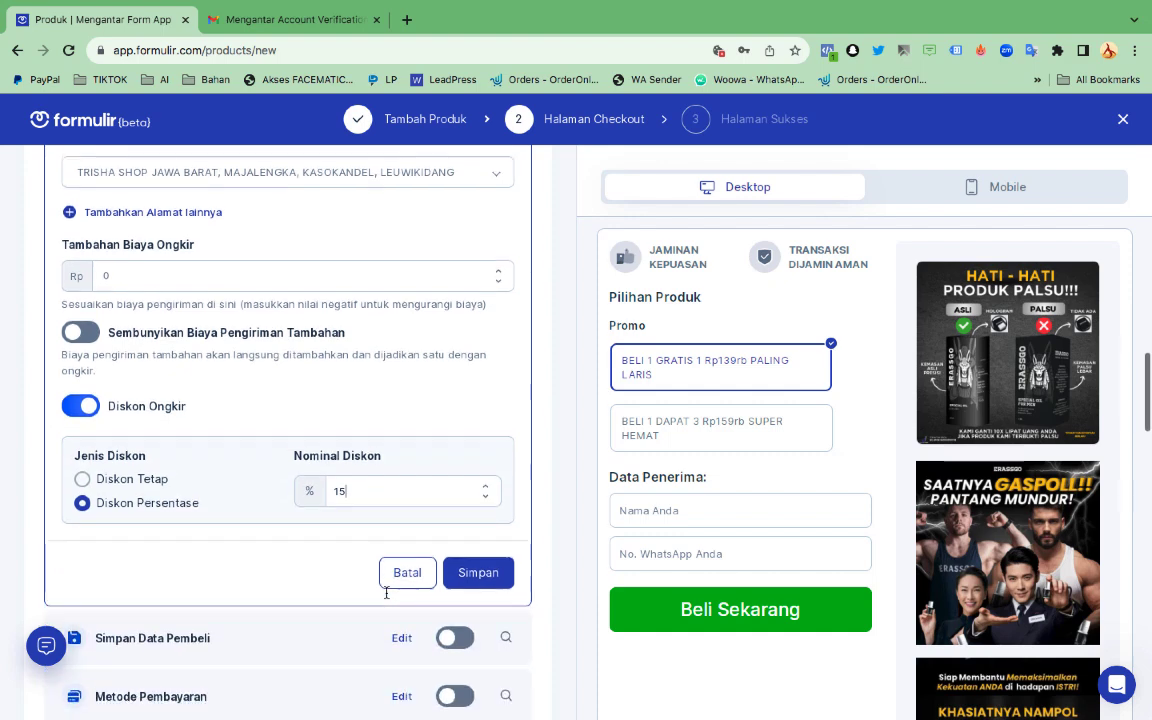
click(472, 567)
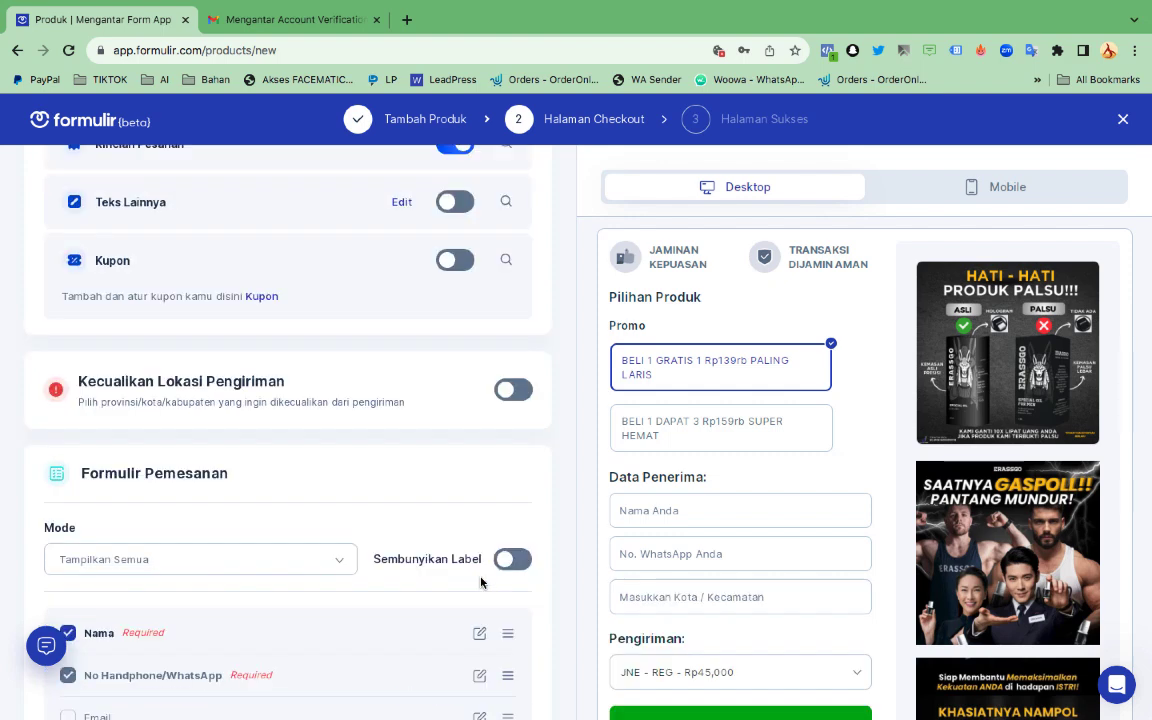
scroll(383, 442, up, 3)
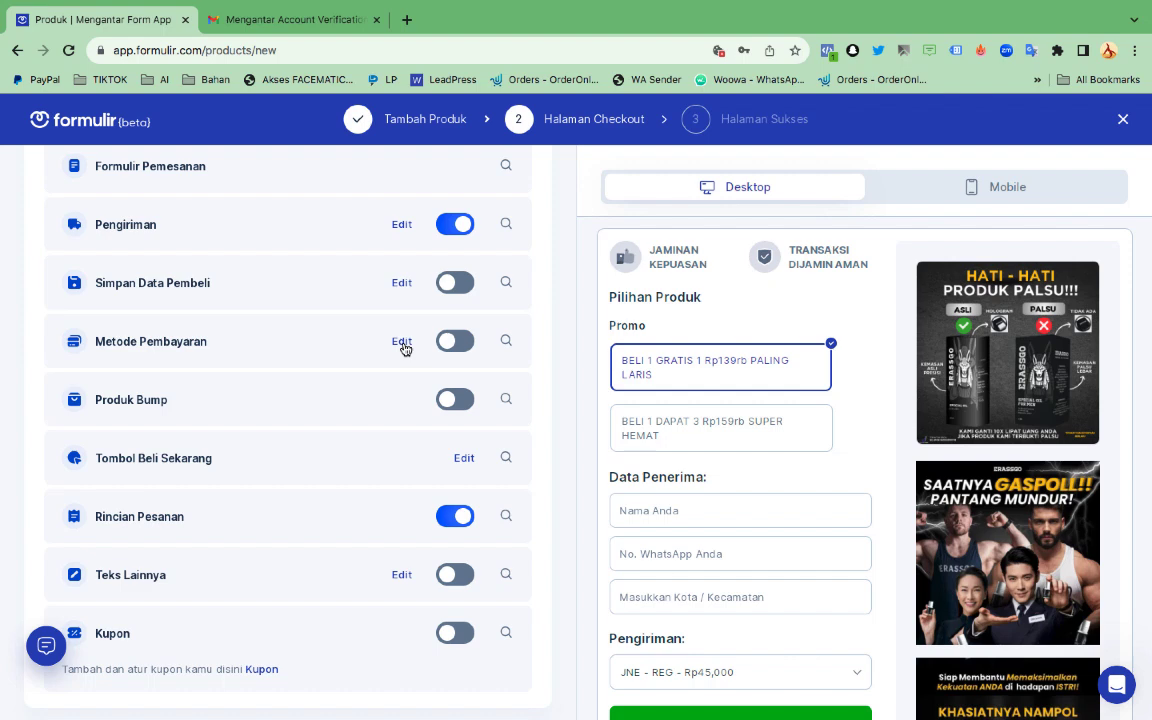
Enable Bank Transfer in Metode Pembayaran and add BCA as the transfer bank
click(401, 342)
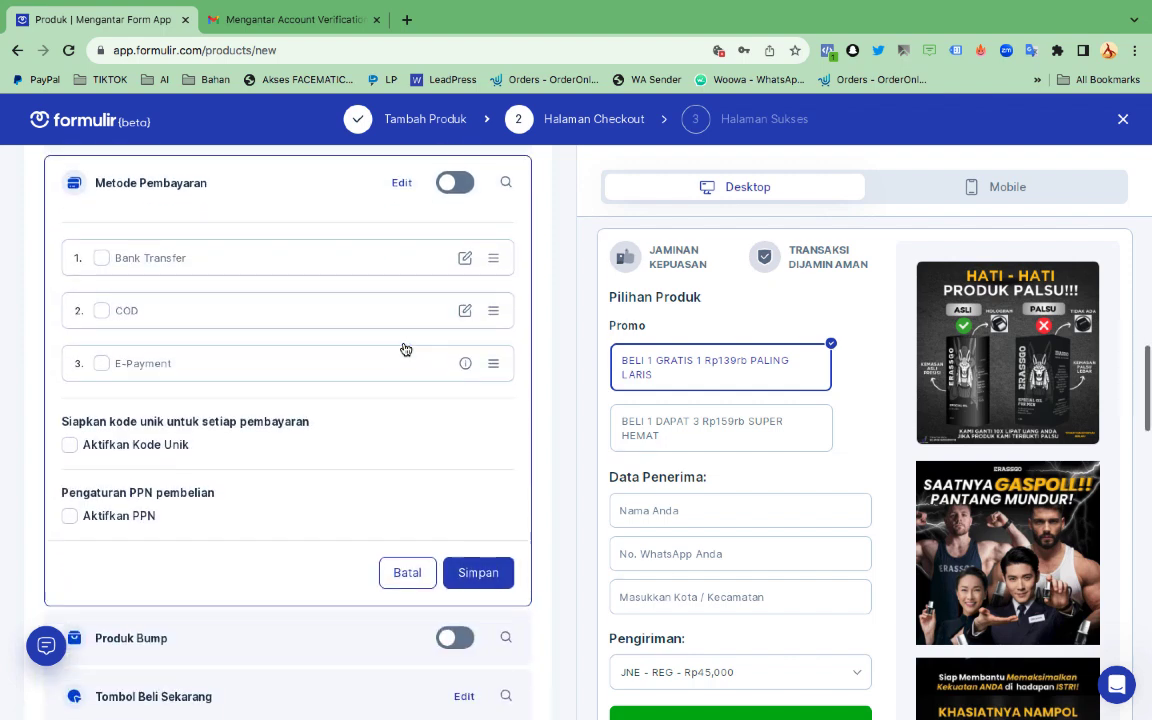
click(101, 257)
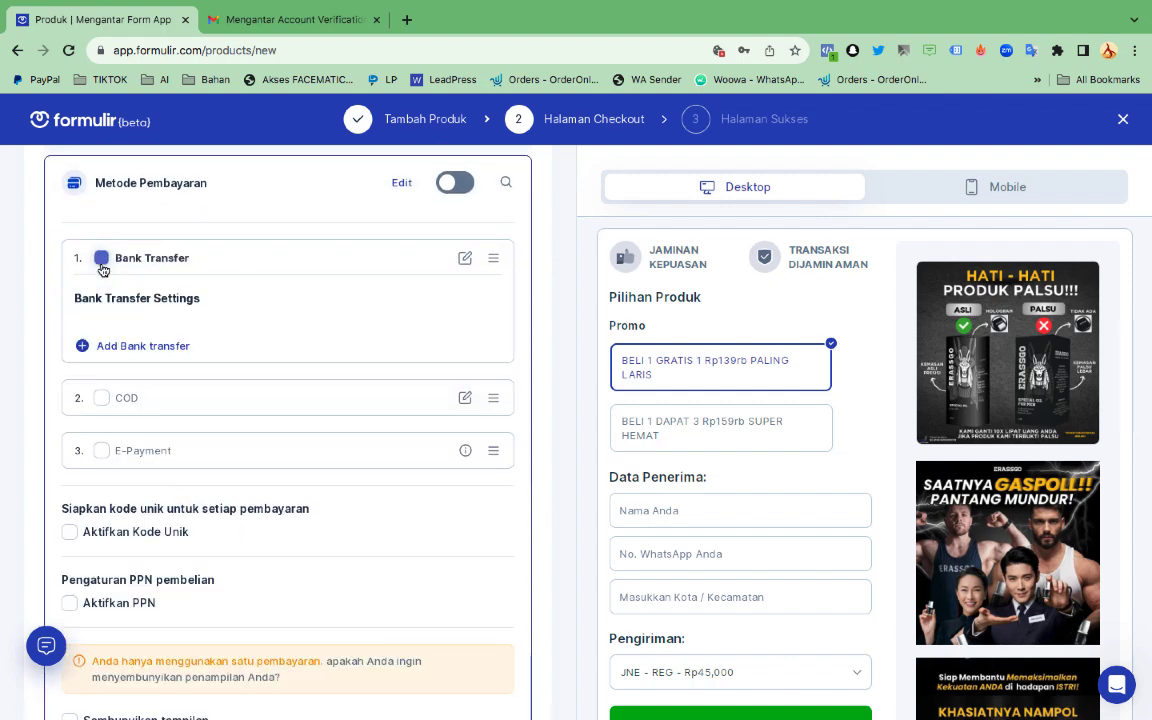
click(178, 350)
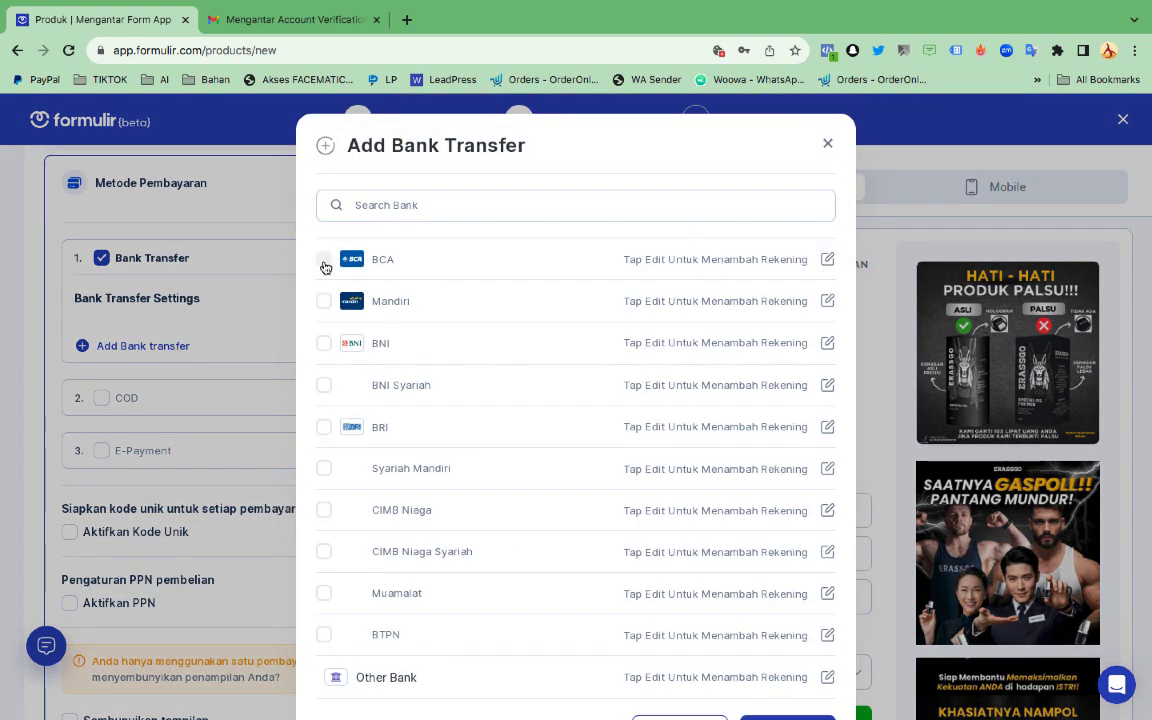
click(324, 260)
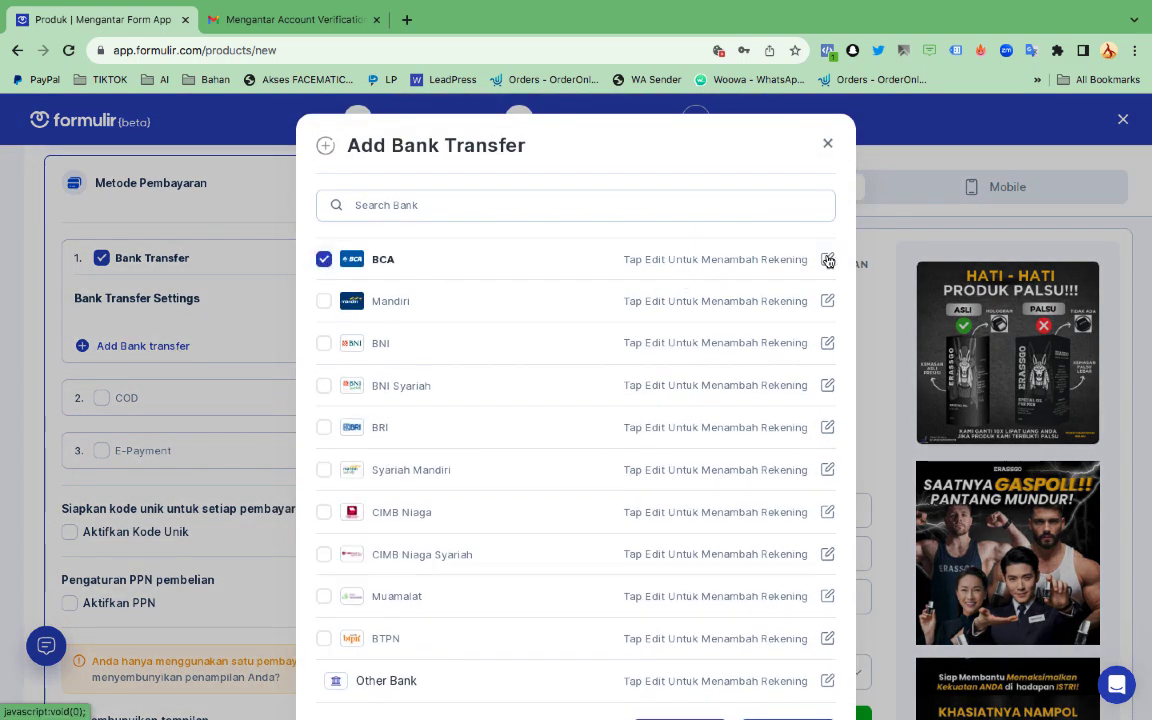
click(827, 259)
Enter the BCA account holder's name and account number, save it, and enable COD
click(719, 331)
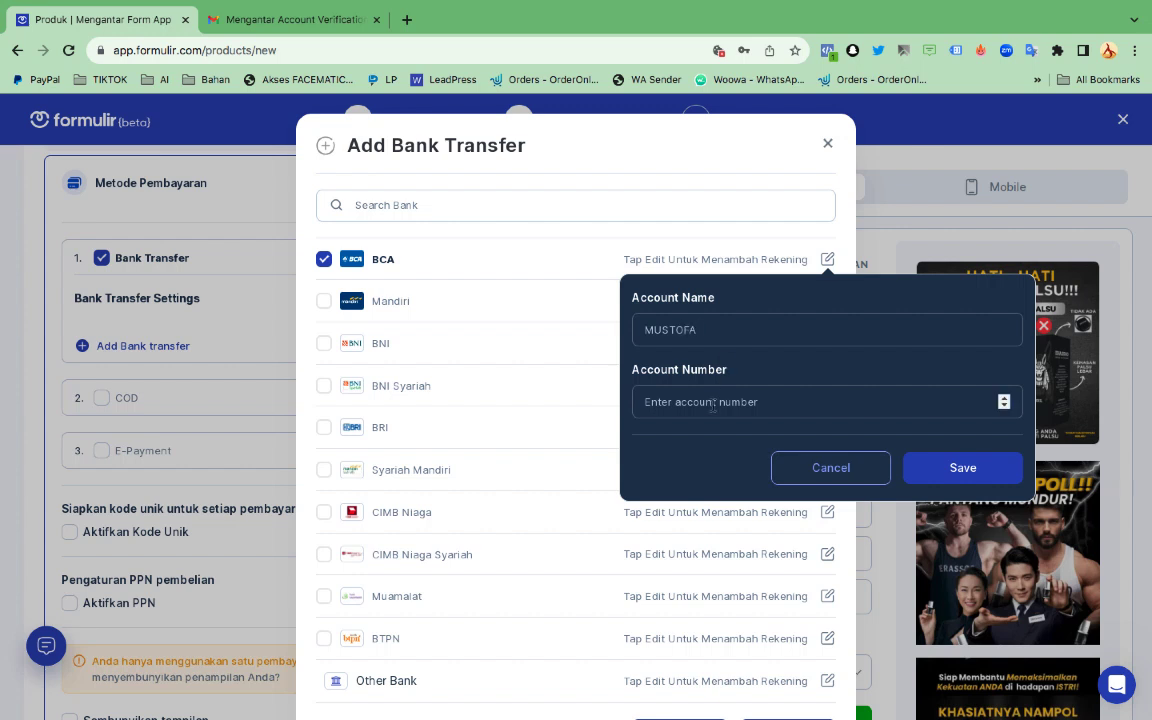
click(712, 405)
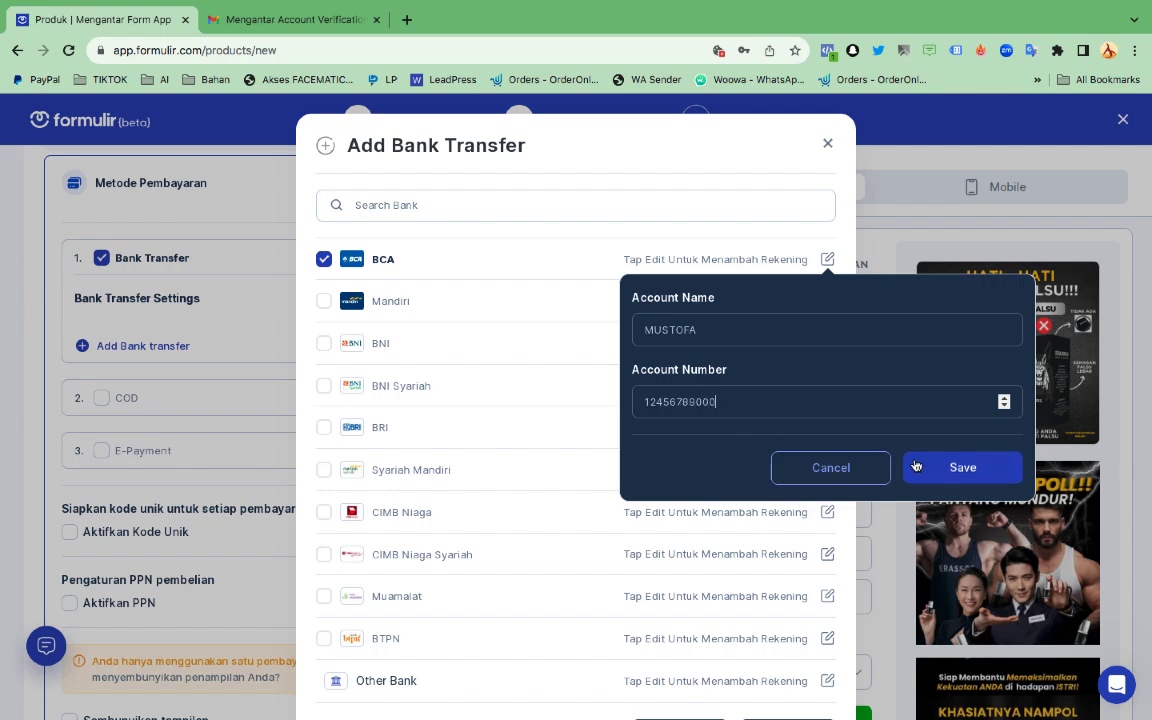
click(962, 467)
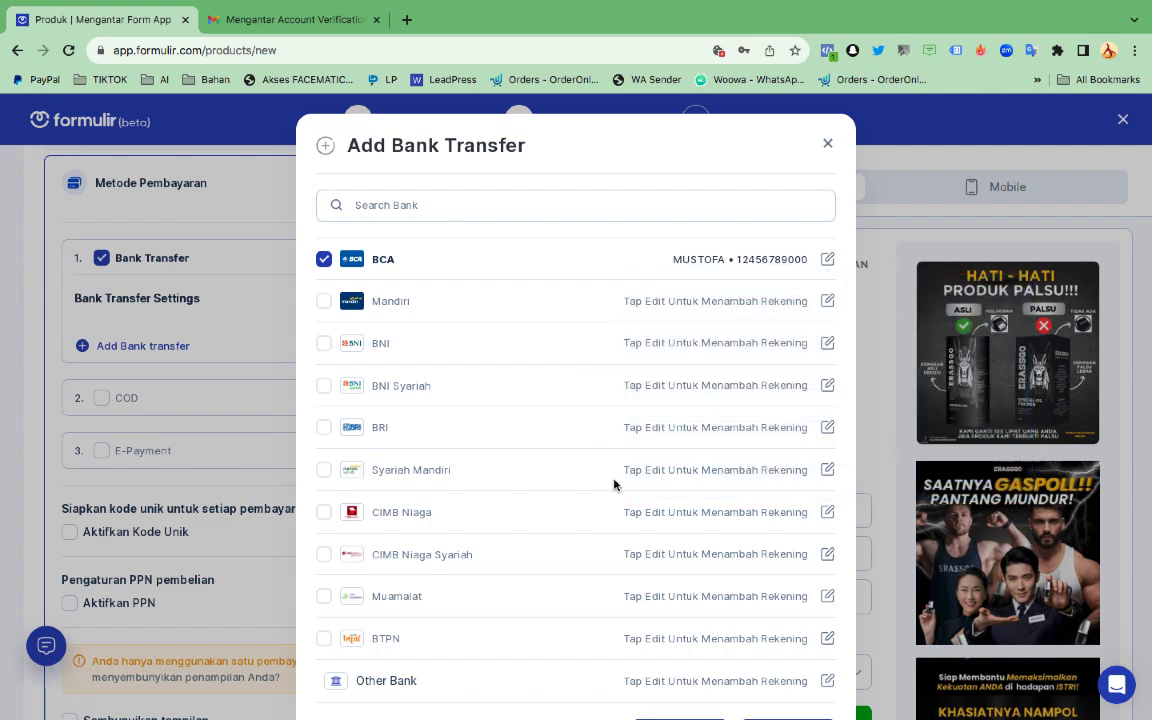
scroll(614, 484, down, 2)
click(800, 665)
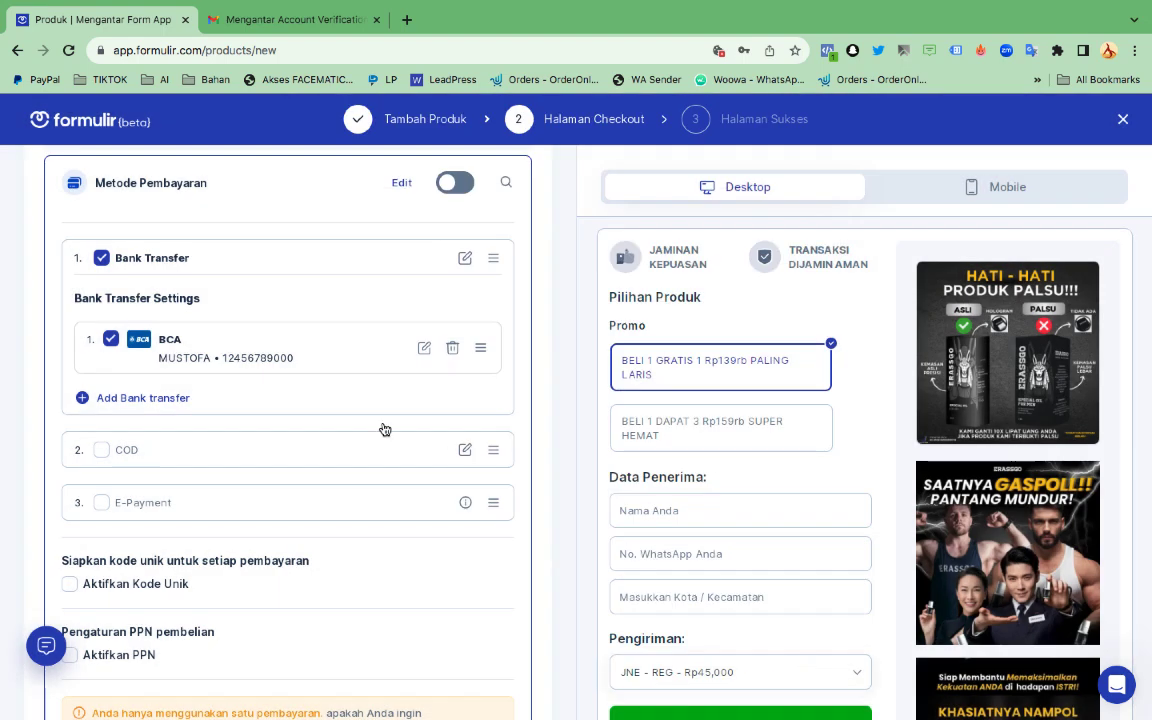
click(100, 450)
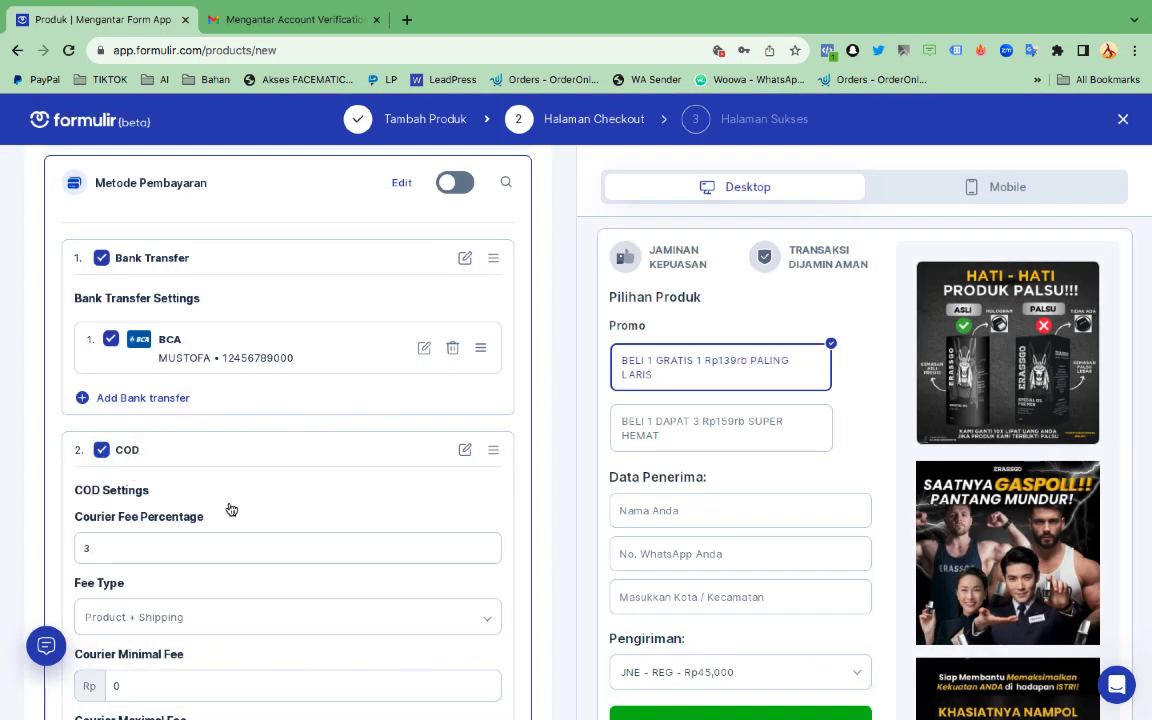
Tick E-Payment to reveal BRI, BCA, BNI virtual account, GoPay and Mandiri Bill options
scroll(231, 510, down, 2)
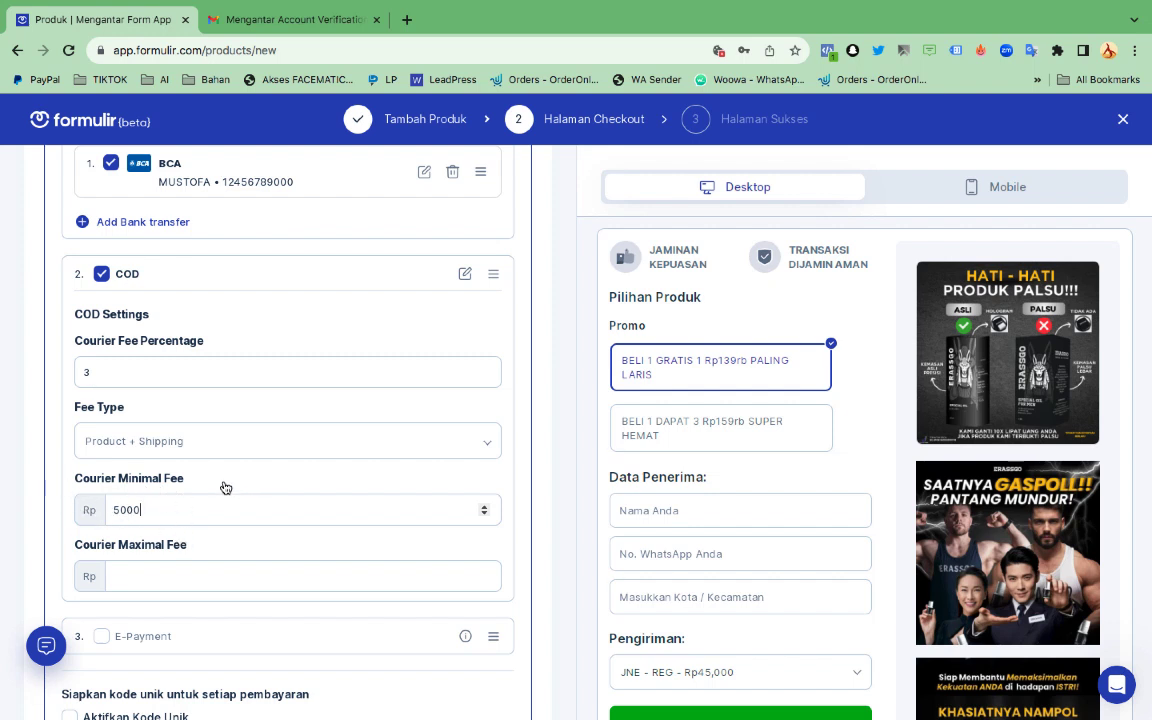
scroll(200, 590, down, 1)
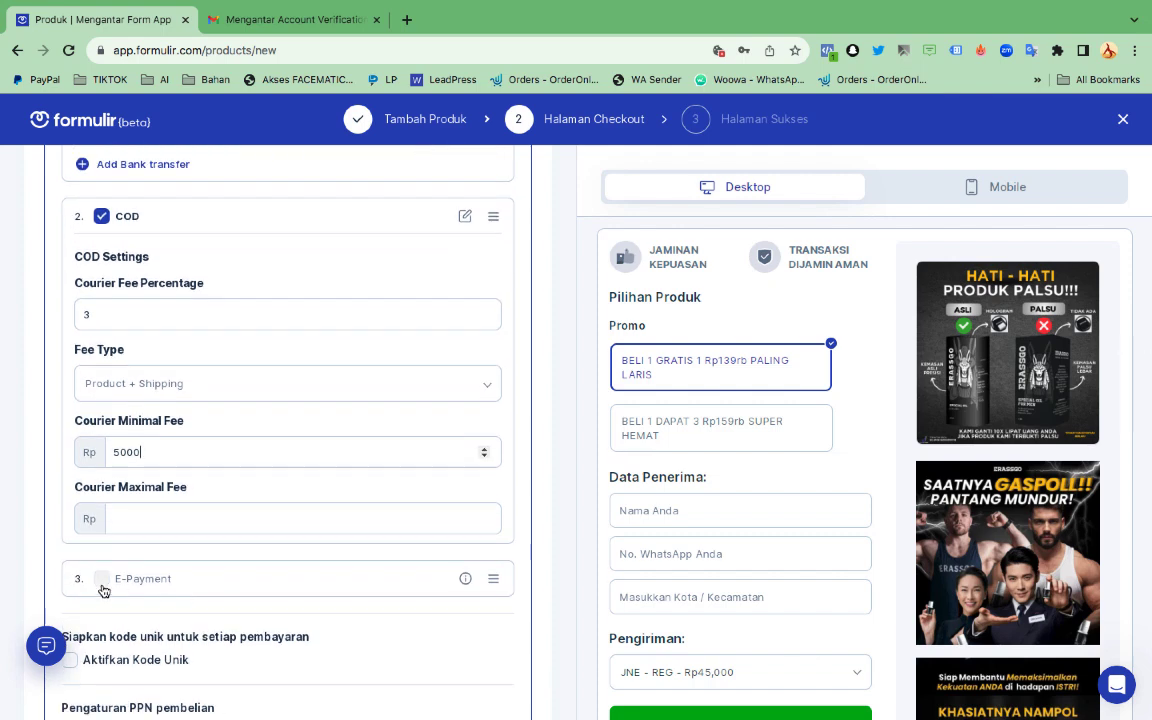
click(102, 580)
scroll(239, 581, down, 3)
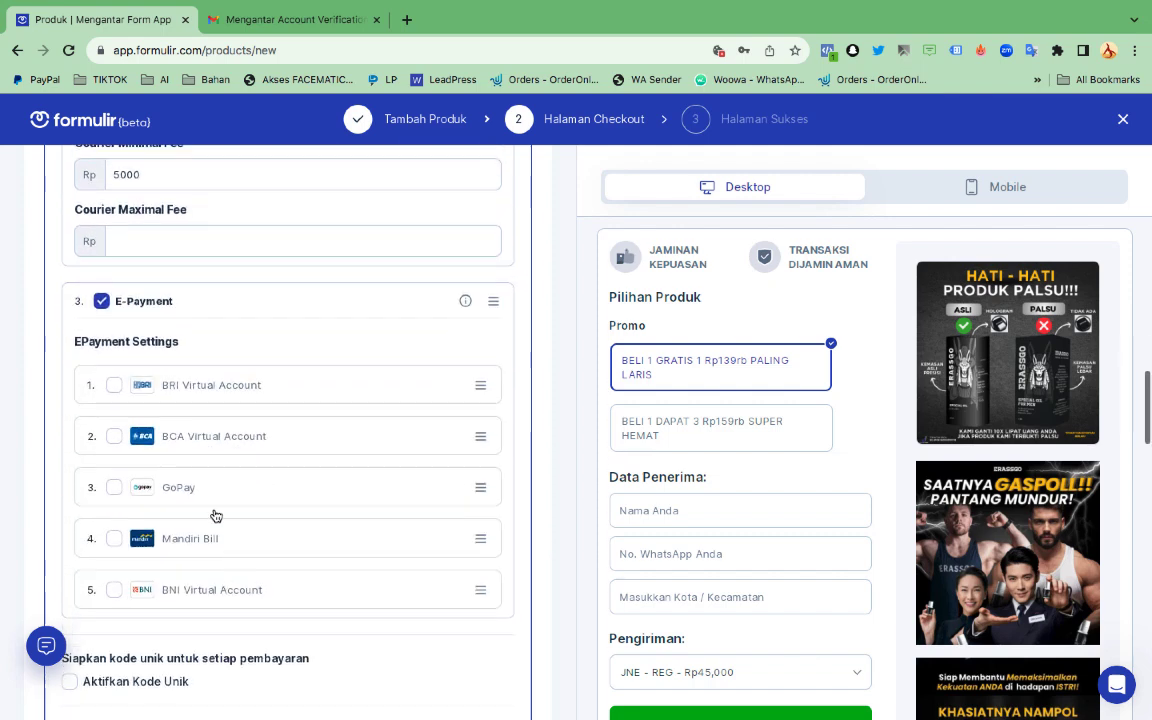
Enable BRI VA, BCA VA, GoPay, Mandiri Bill and BNI VA e-payment options
click(114, 385)
click(114, 436)
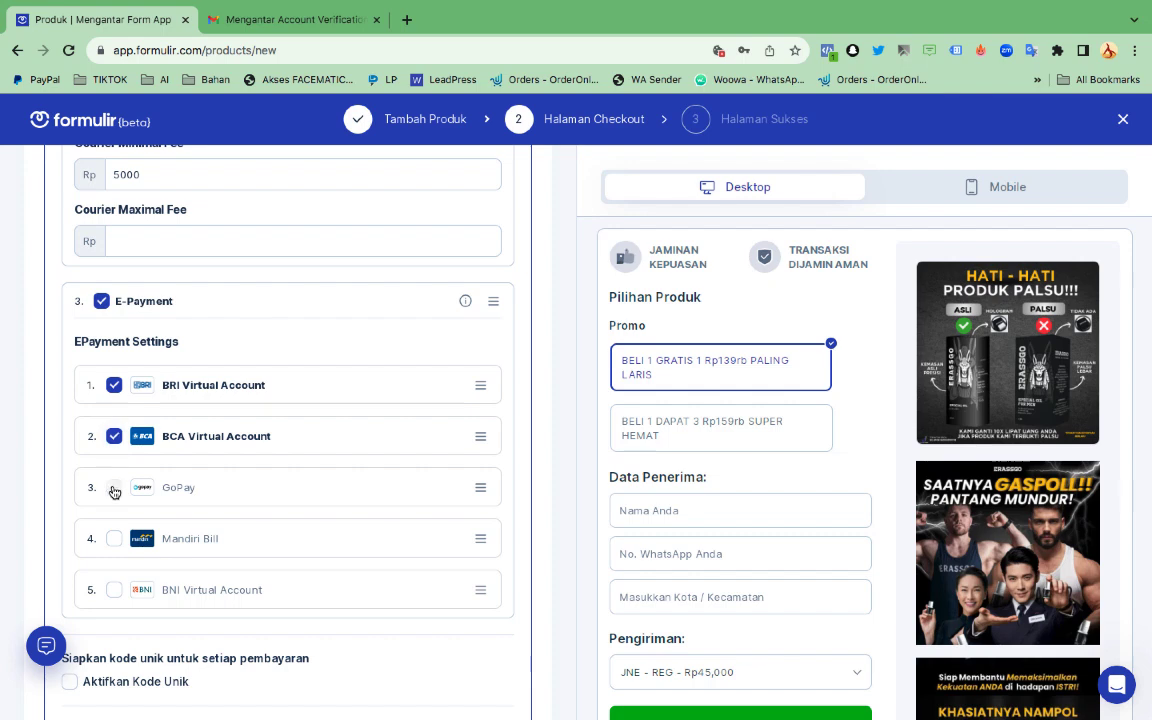
click(114, 487)
click(114, 538)
click(114, 589)
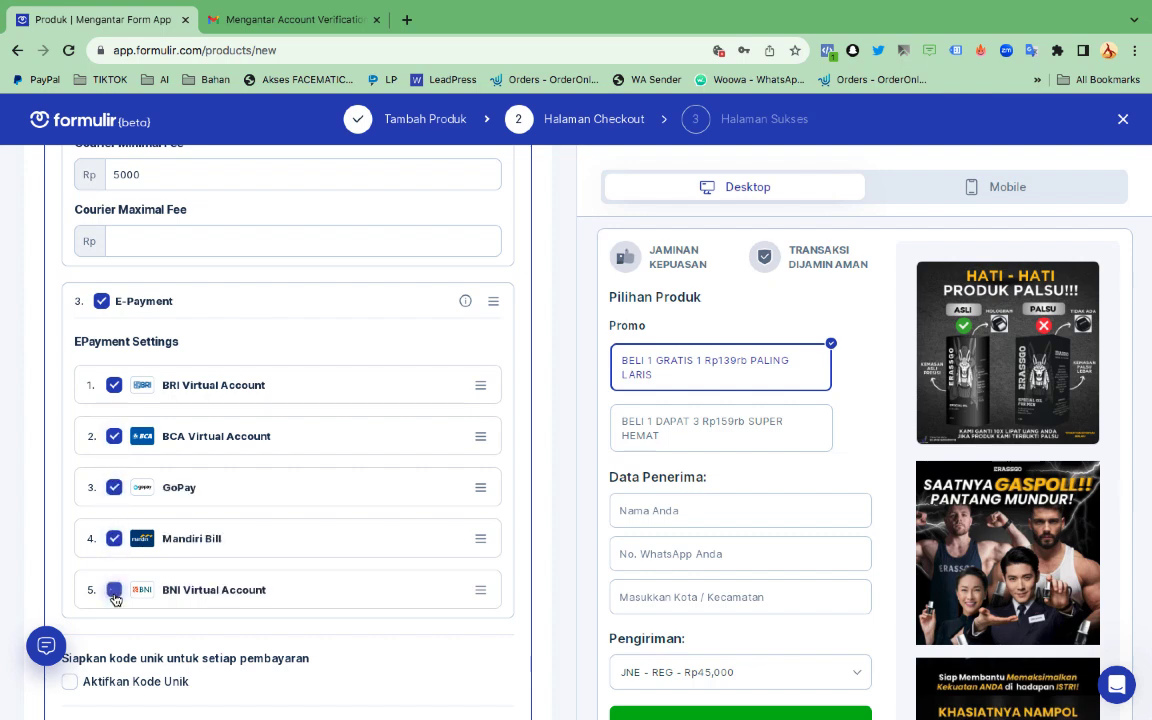
scroll(231, 565, down, 1)
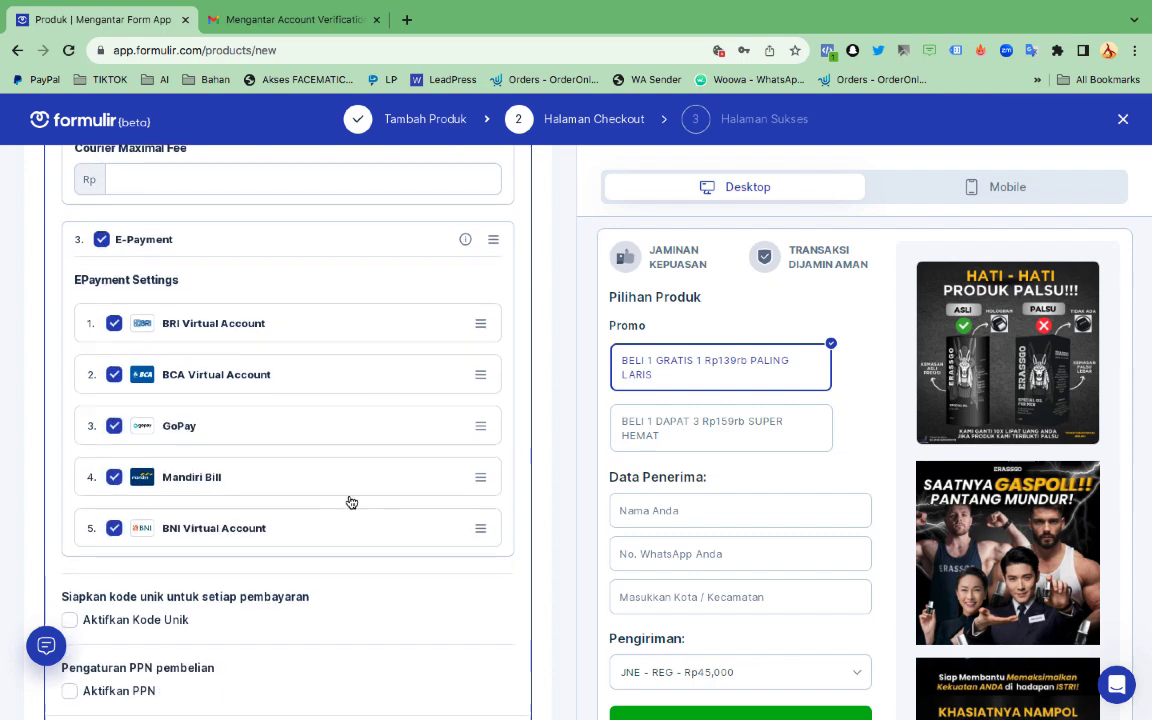
scroll(352, 501, up, 1)
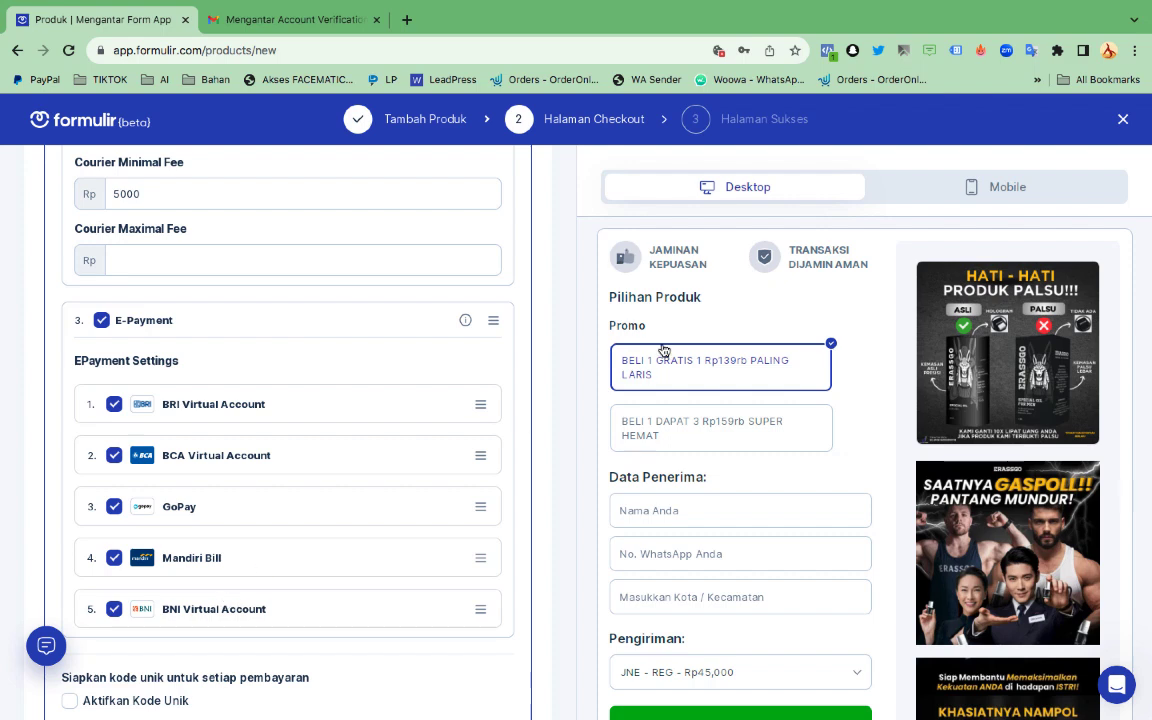
scroll(740, 328, up, 1)
scroll(740, 328, down, 1)
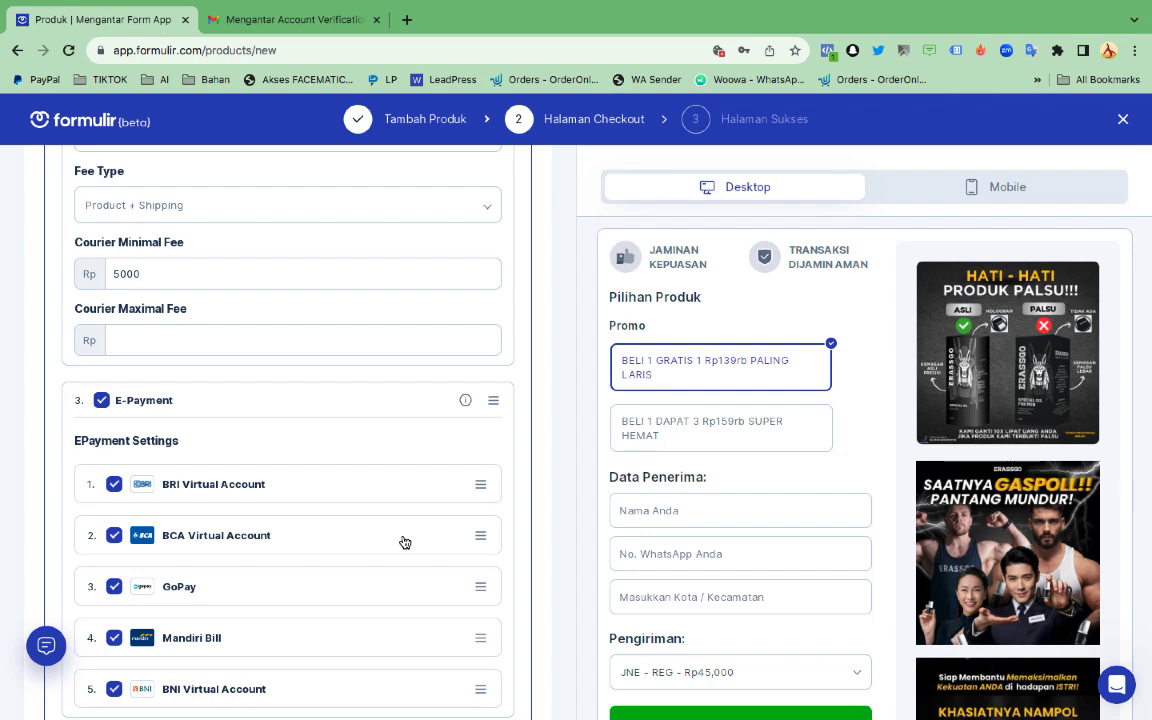
scroll(404, 542, down, 1)
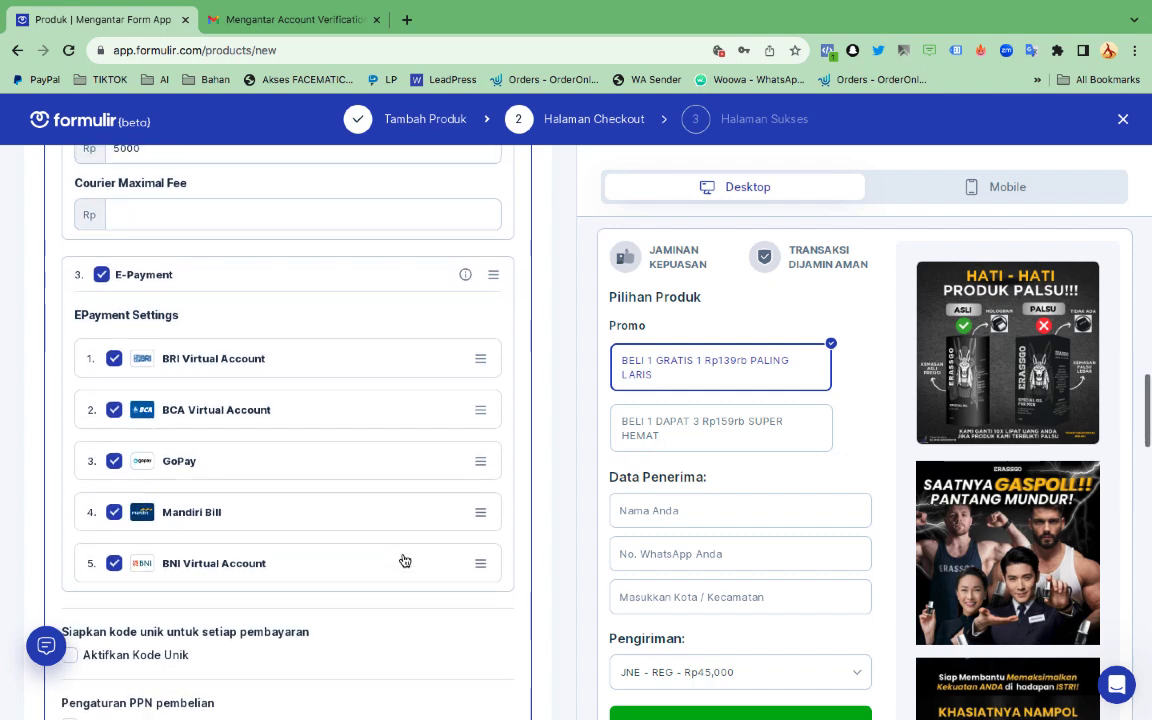
scroll(402, 558, down, 1)
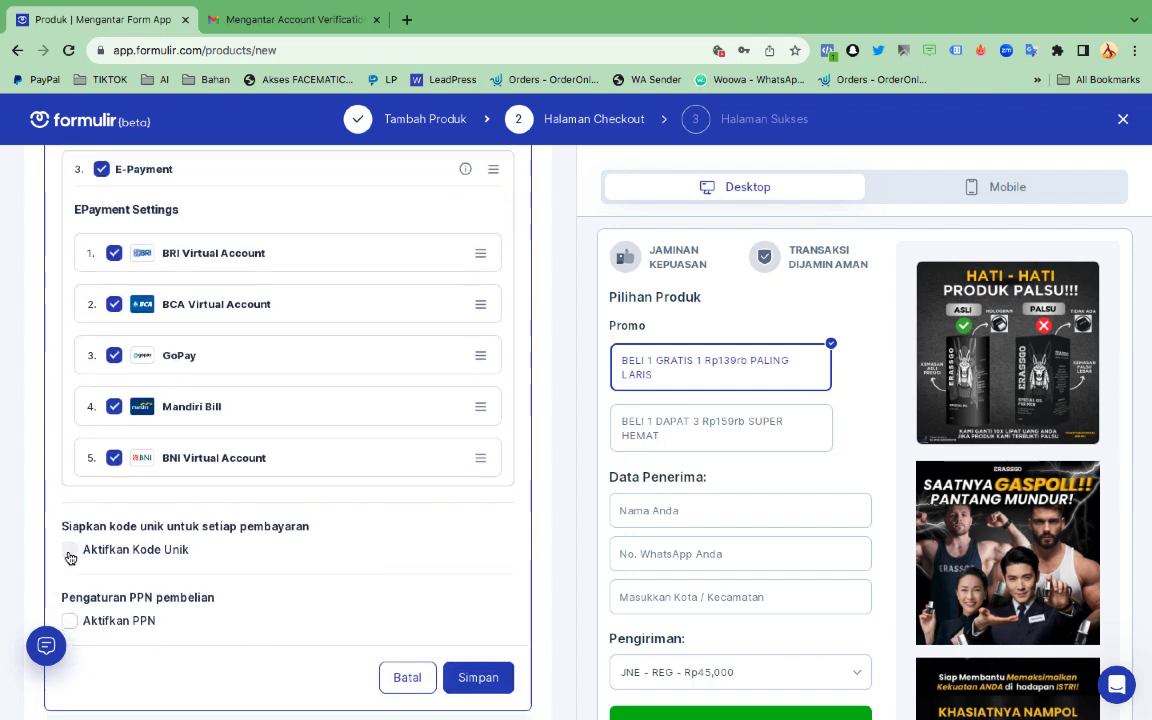
Turn on Aktifkan Kode Unik with the Type set to Increase
click(69, 556)
scroll(190, 520, down, 1)
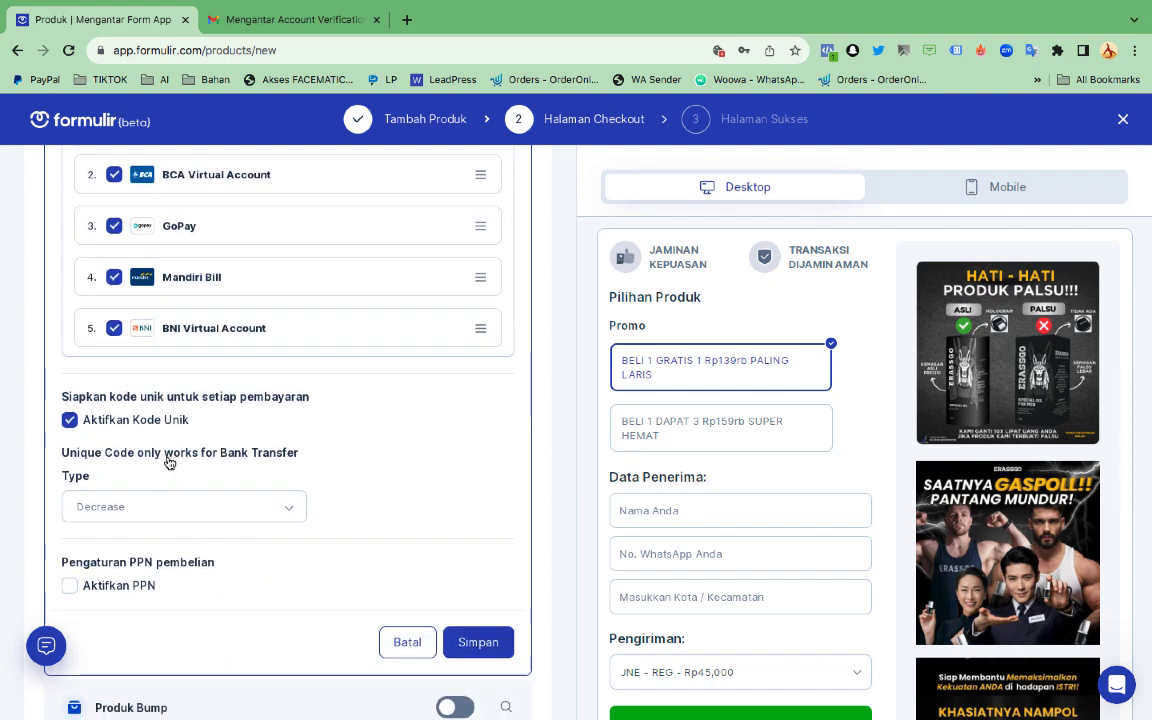
click(190, 506)
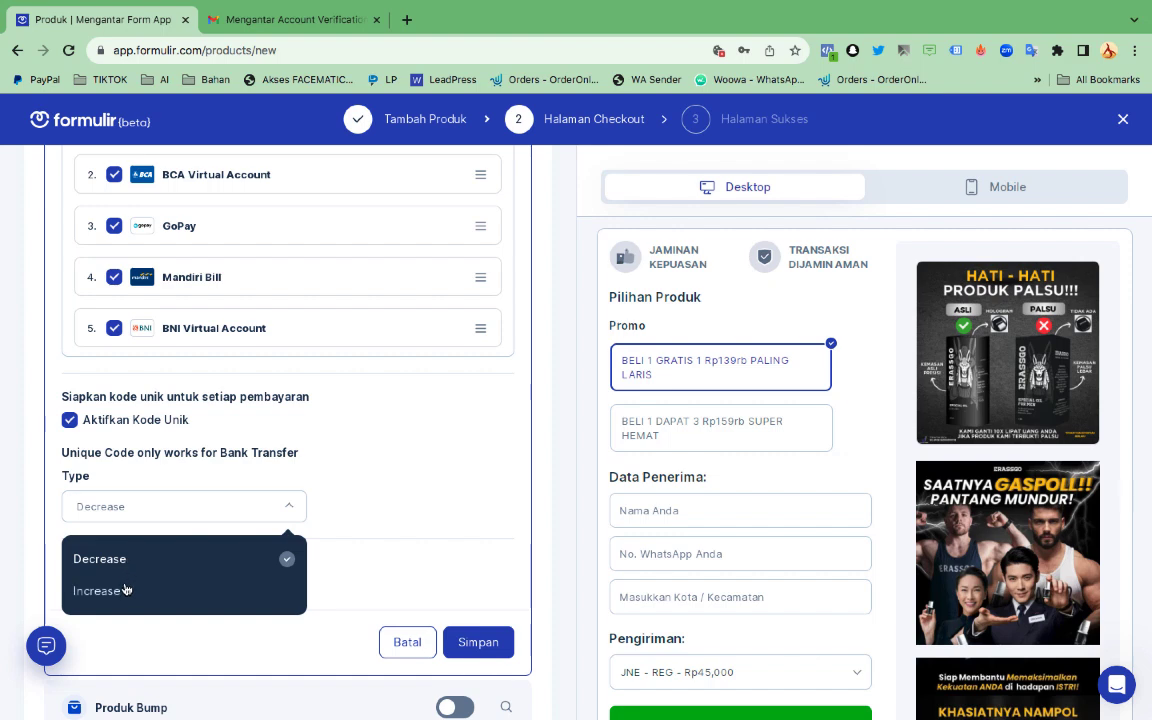
click(100, 590)
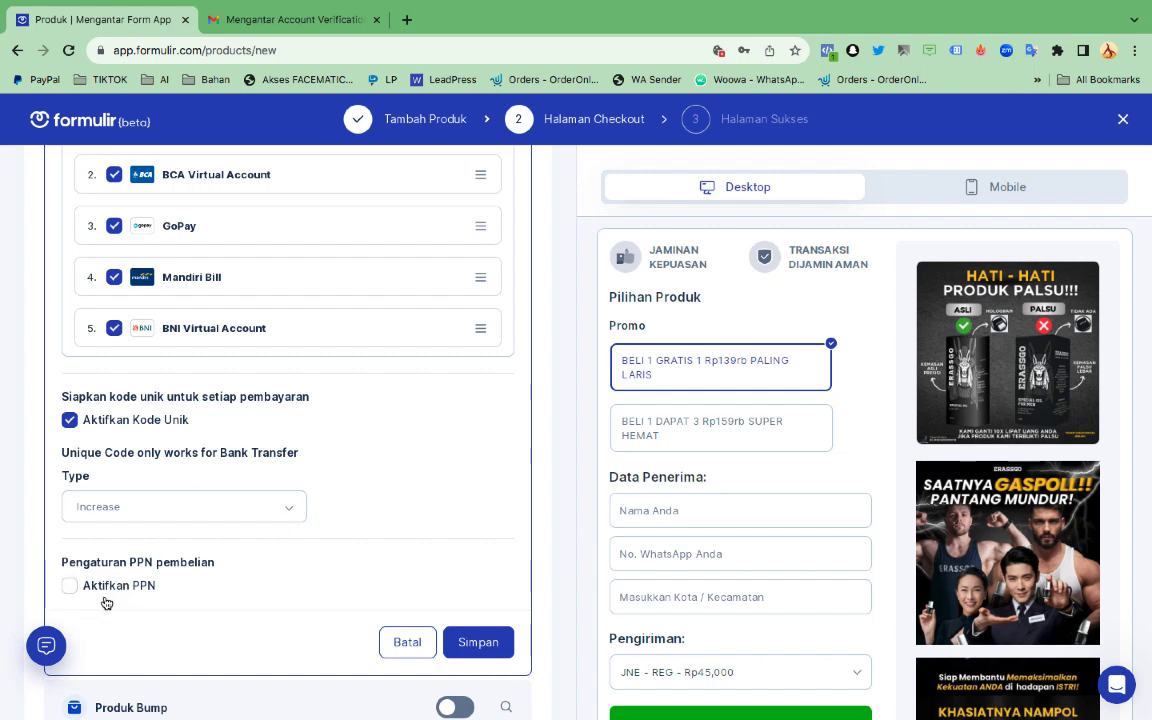
Uncheck Bank Transfer and save the payment method settings
scroll(376, 503, up, 1)
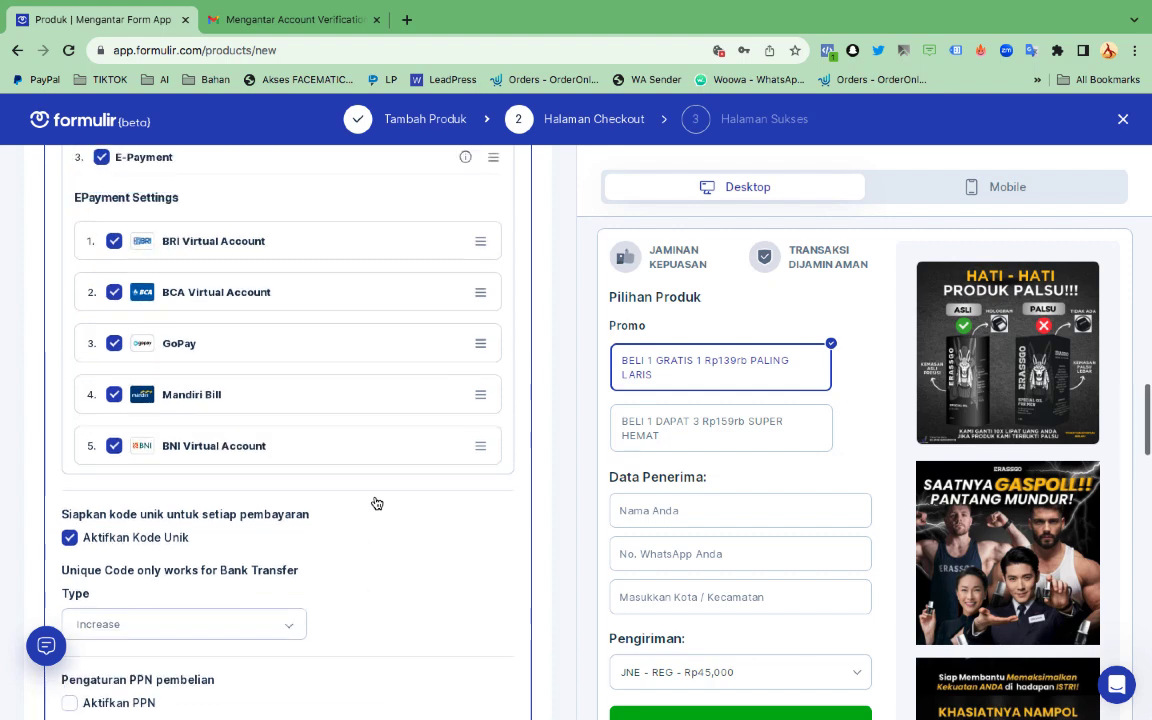
scroll(376, 503, up, 6)
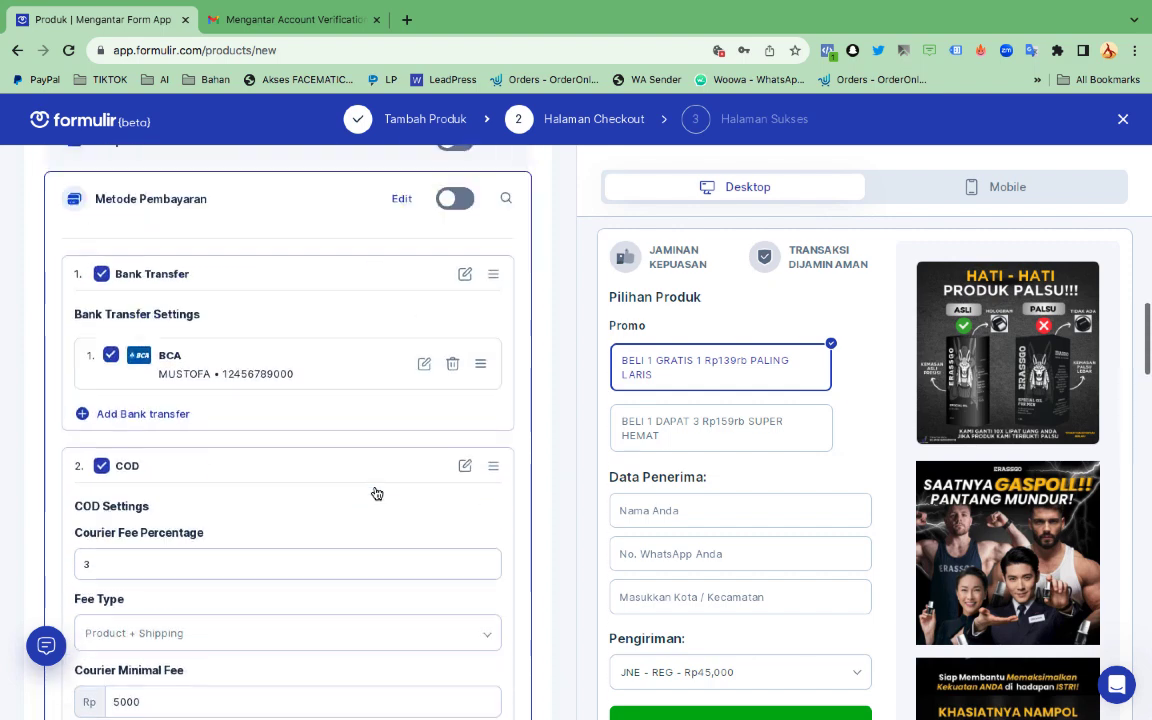
scroll(376, 493, up, 1)
click(102, 336)
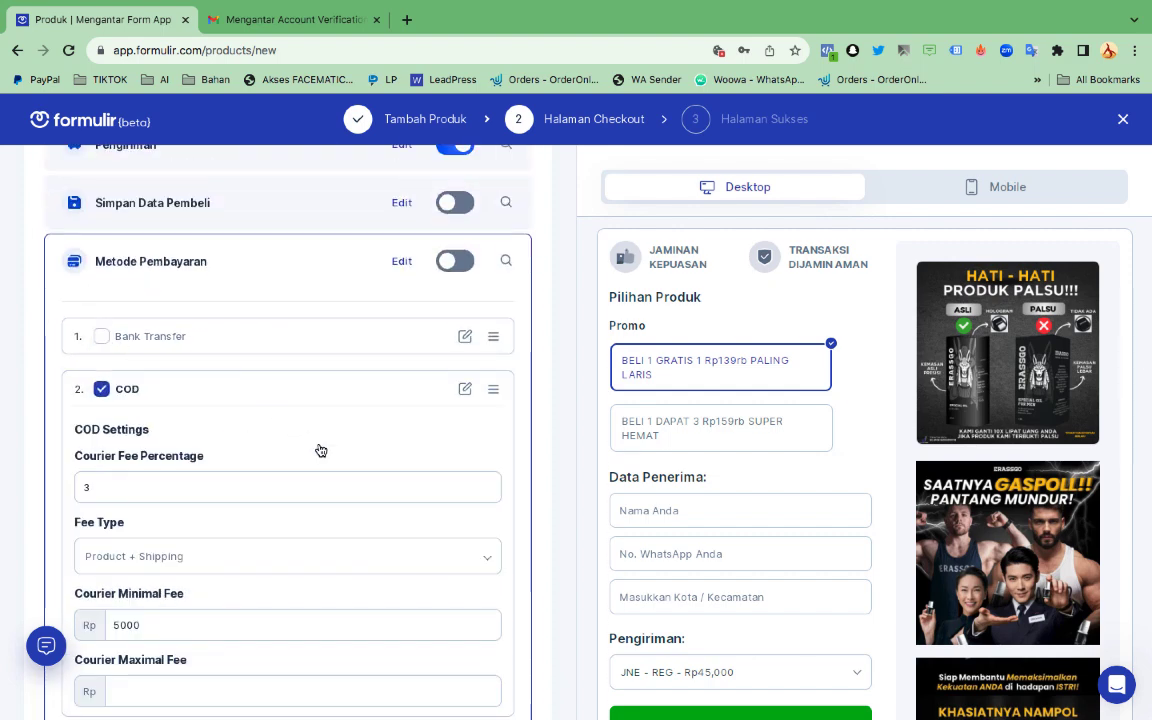
scroll(320, 450, down, 10)
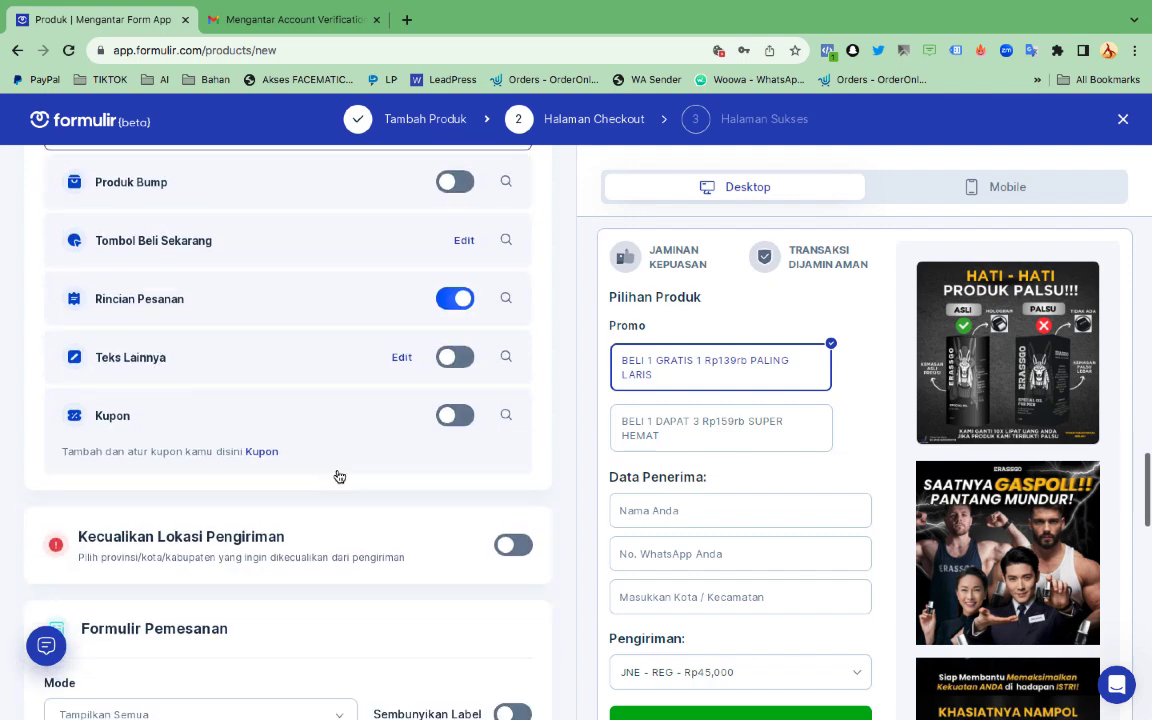
scroll(339, 476, up, 3)
click(477, 413)
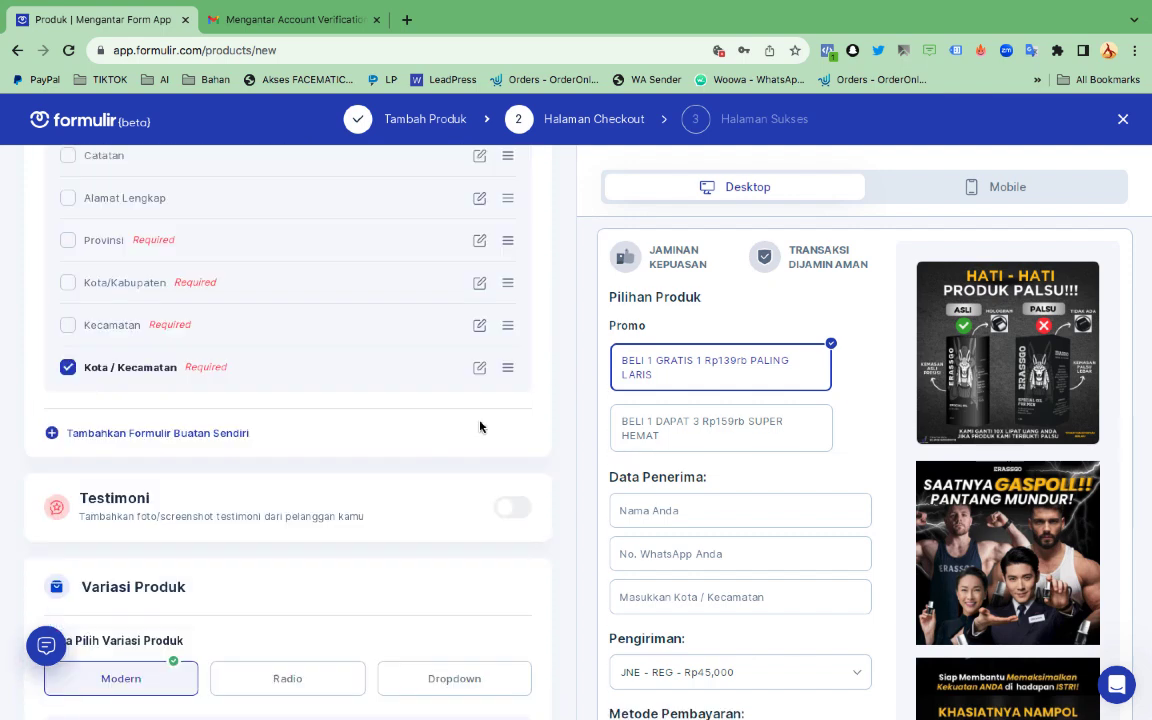
scroll(396, 453, up, 9)
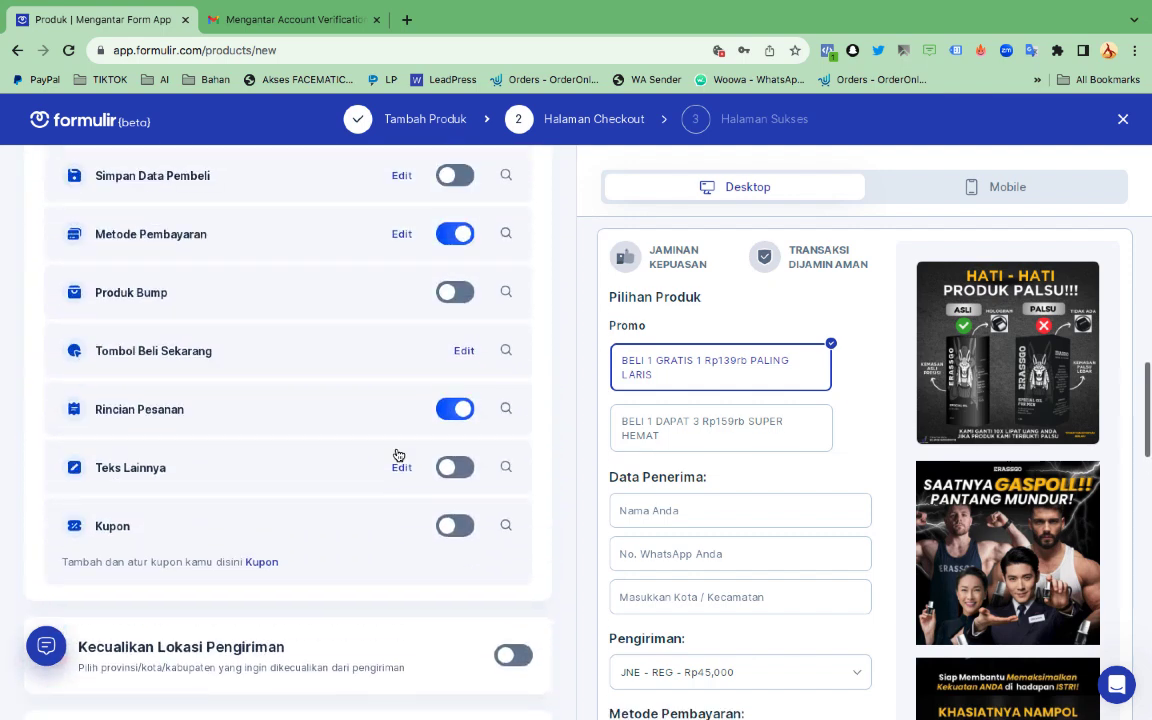
scroll(398, 455, up, 1)
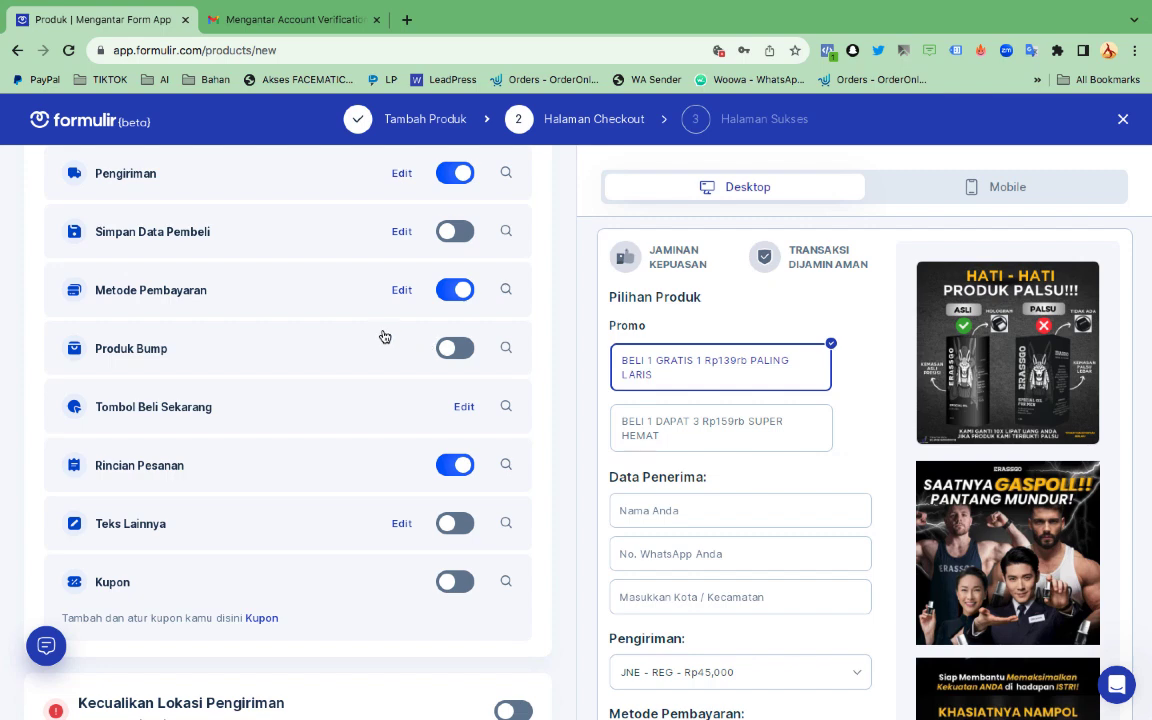
scroll(385, 293, up, 1)
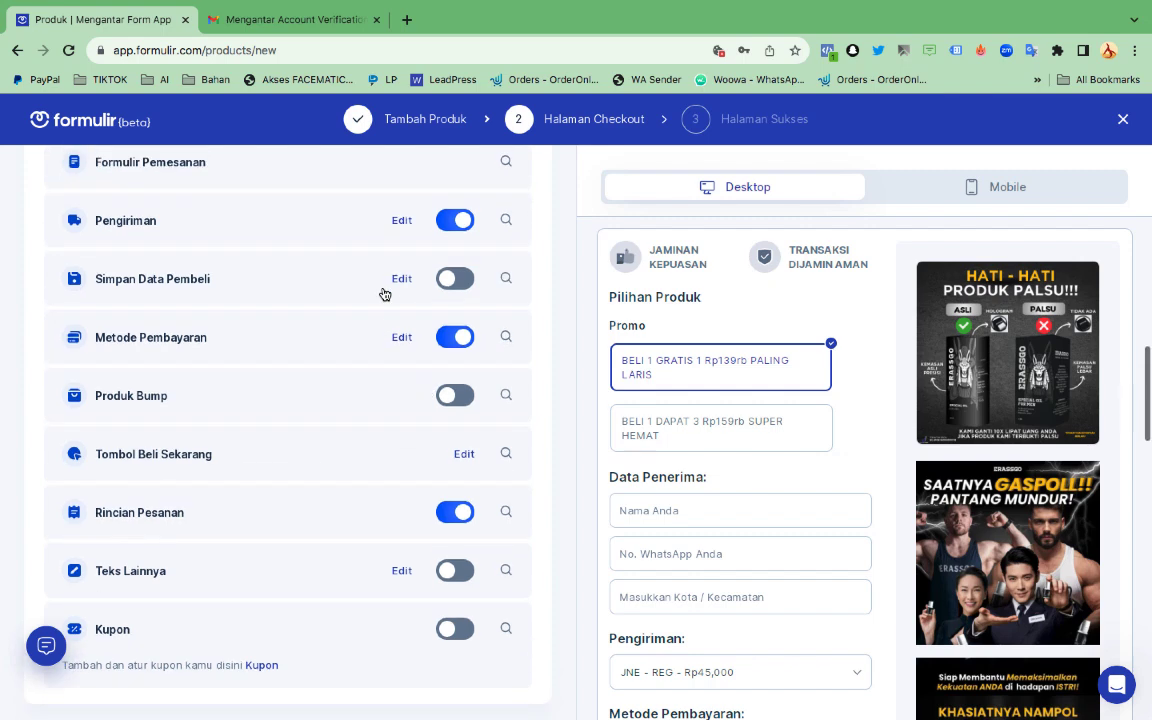
Enable 'Simpan untuk pembelian berikutnya' in Simpan Data Pembeli and save the component
click(447, 280)
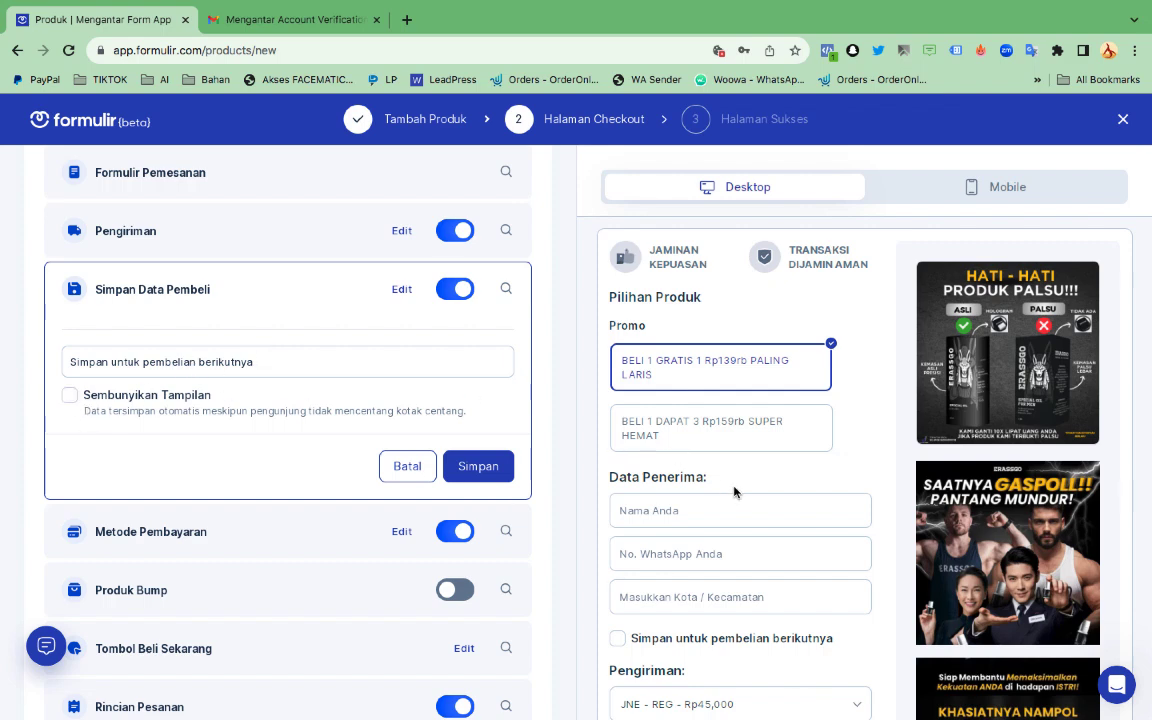
scroll(735, 491, down, 2)
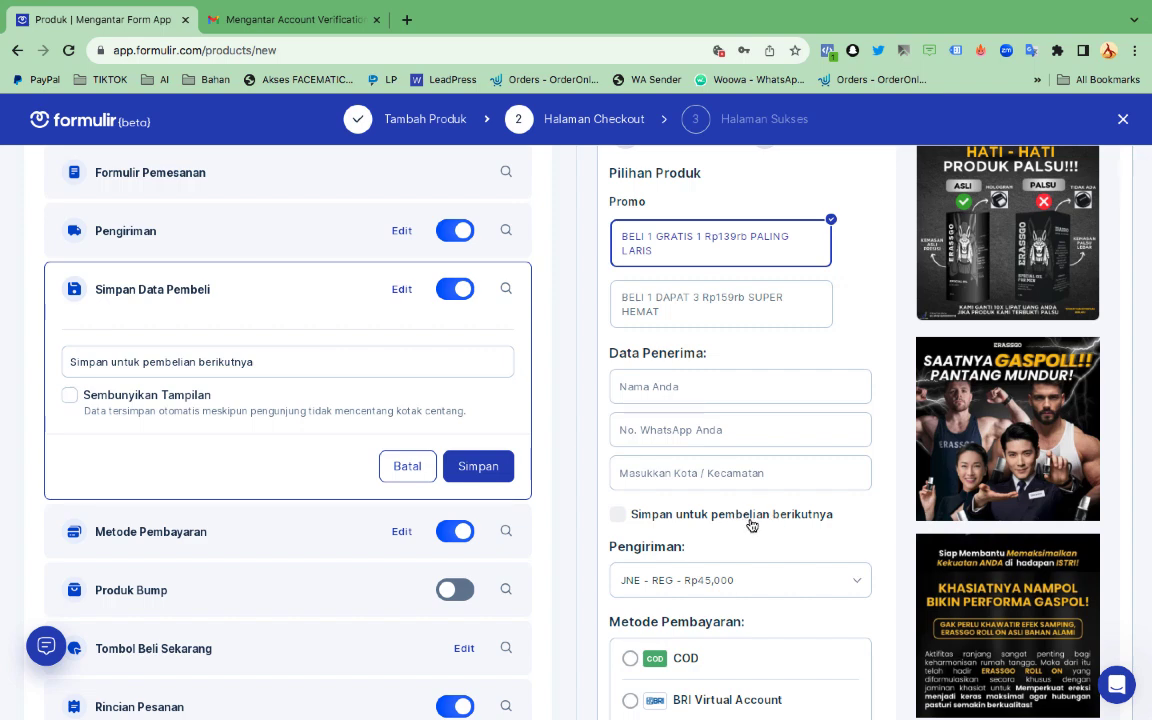
scroll(776, 575, down, 1)
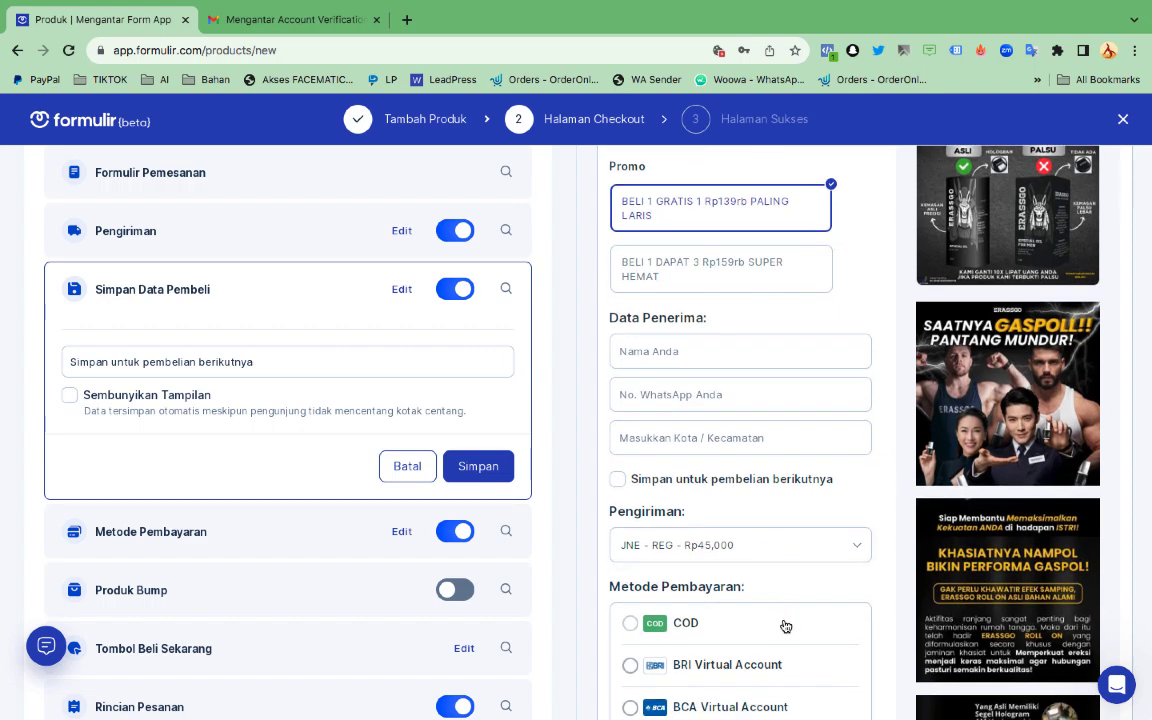
scroll(781, 622, up, 2)
scroll(784, 624, down, 15)
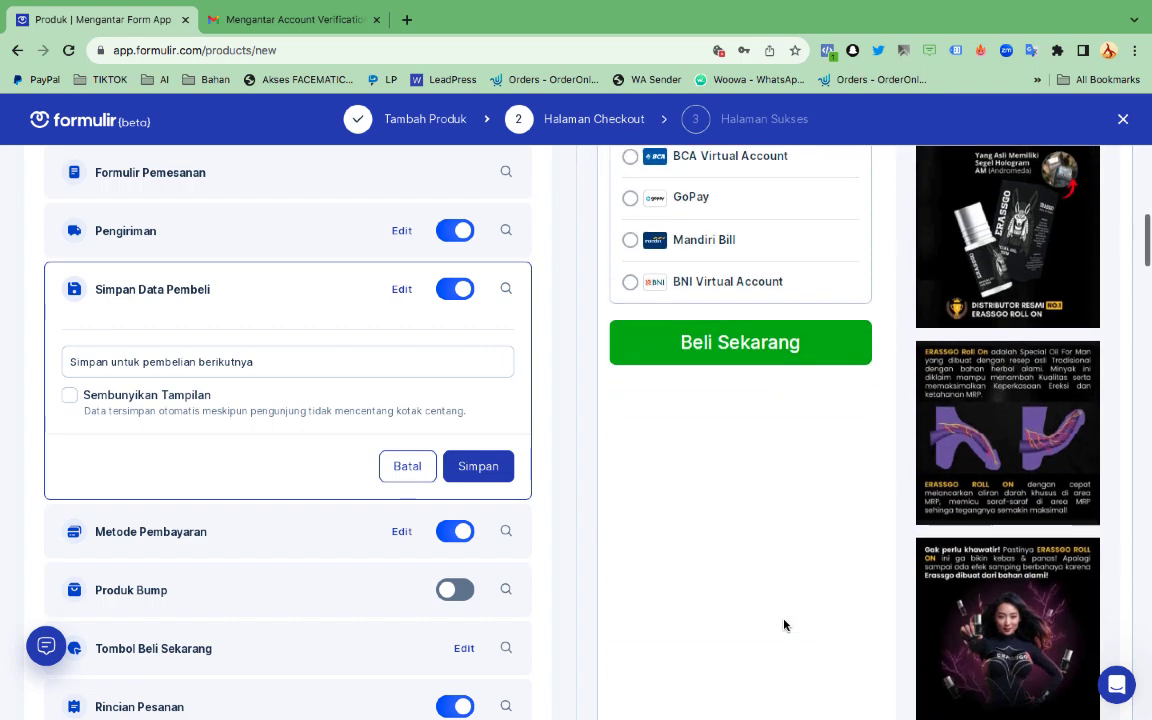
scroll(784, 624, up, 5)
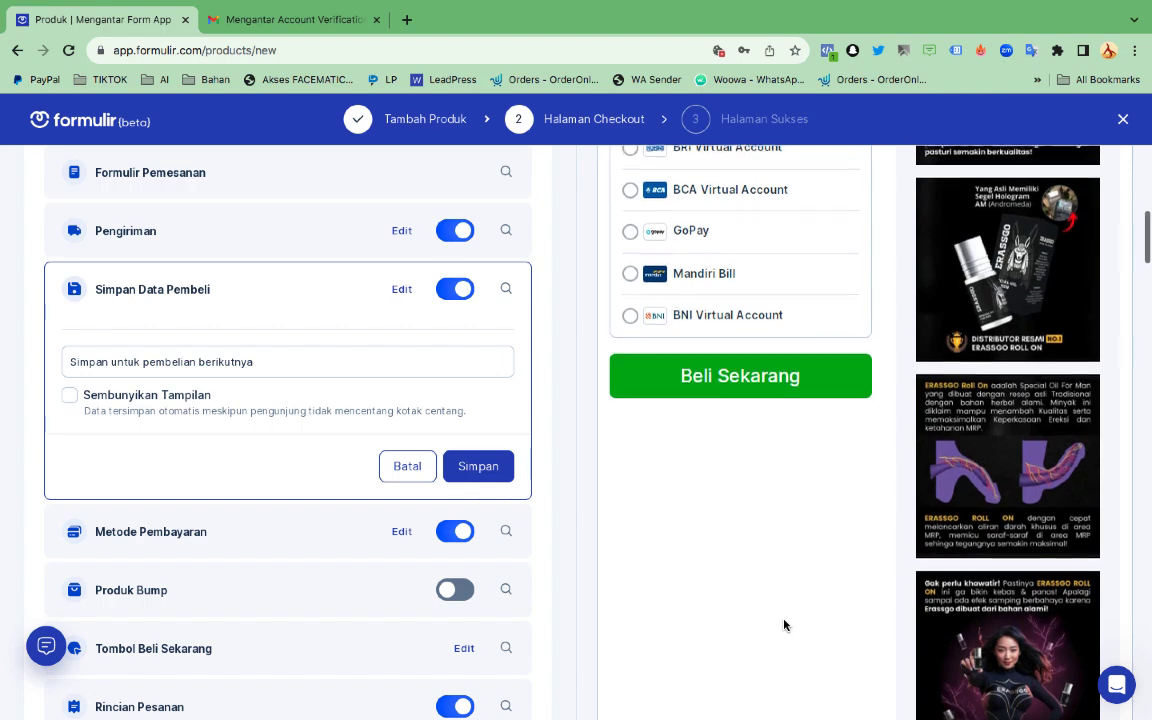
scroll(784, 624, down, 8)
scroll(774, 561, down, 8)
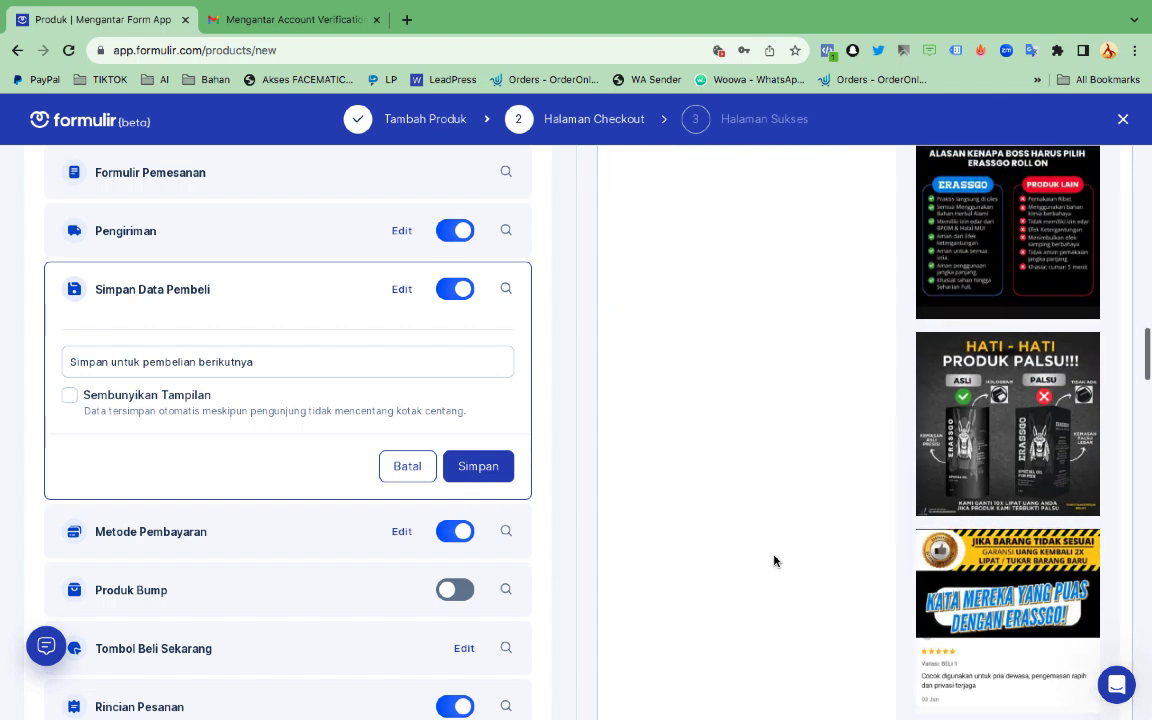
scroll(774, 561, down, 10)
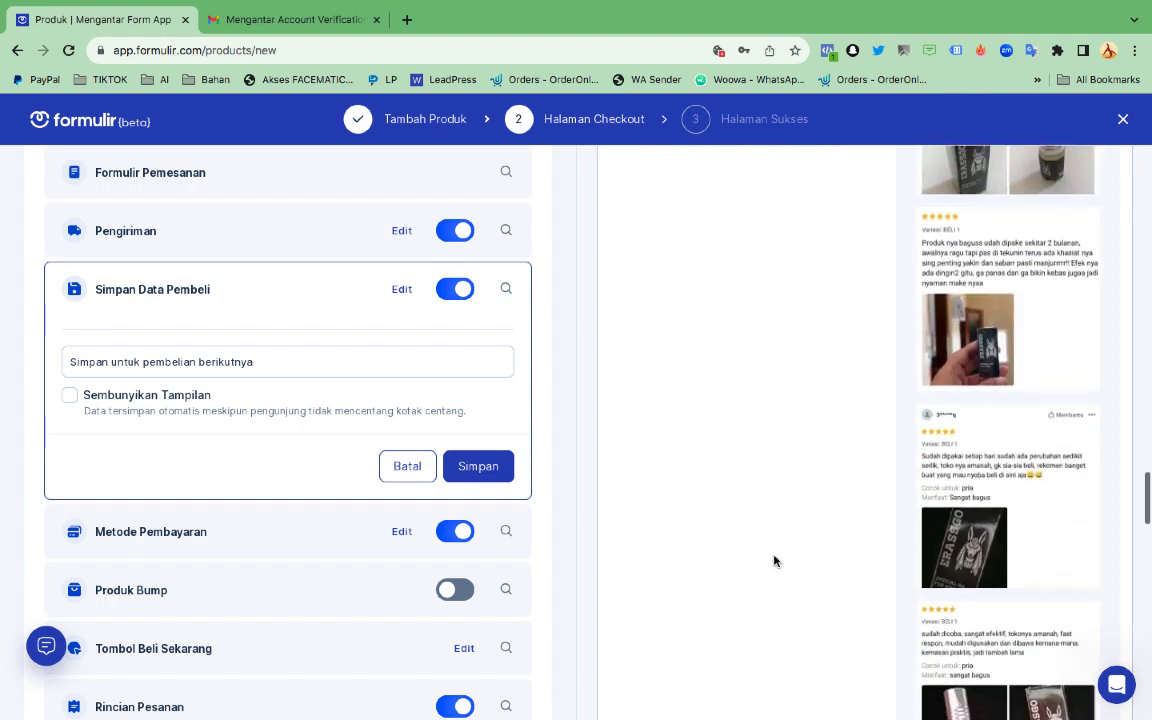
scroll(774, 561, down, 8)
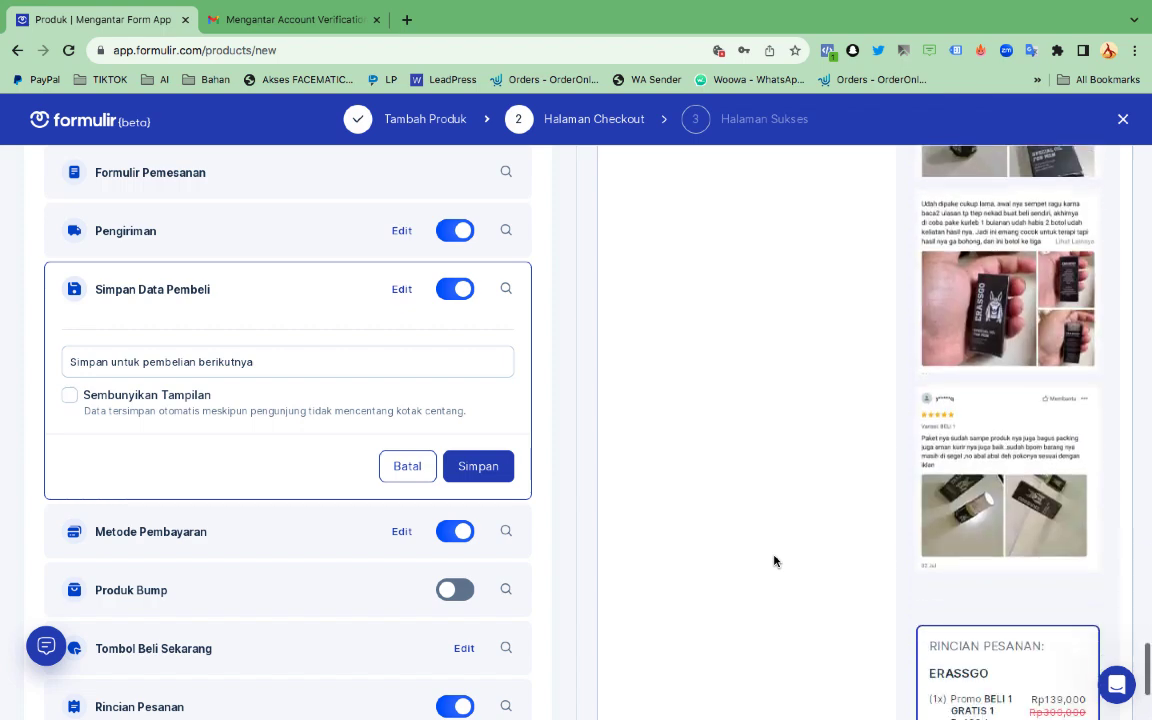
scroll(337, 501, up, 5)
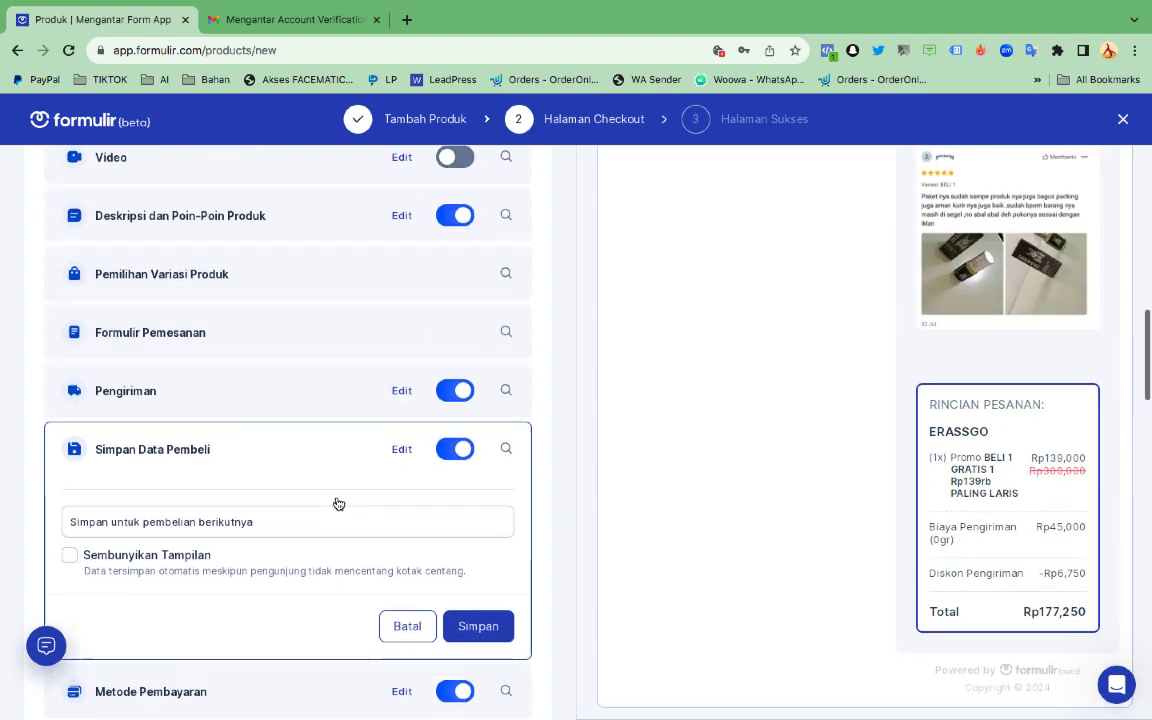
scroll(336, 503, up, 1)
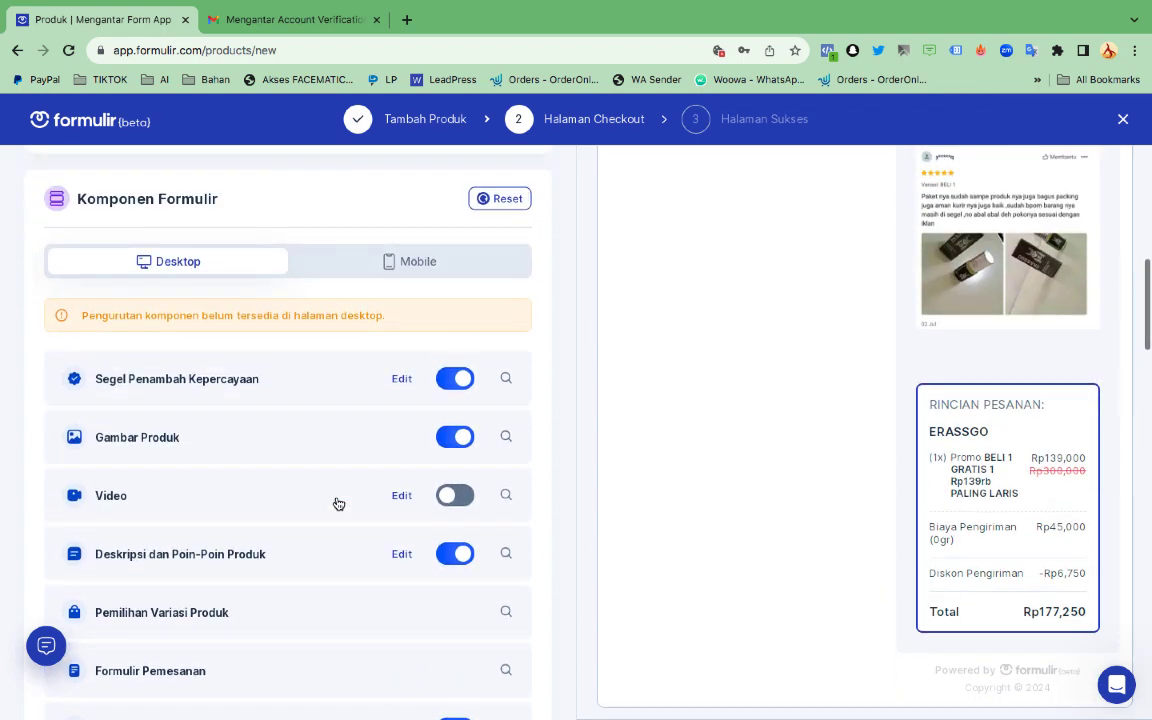
scroll(246, 489, up, 4)
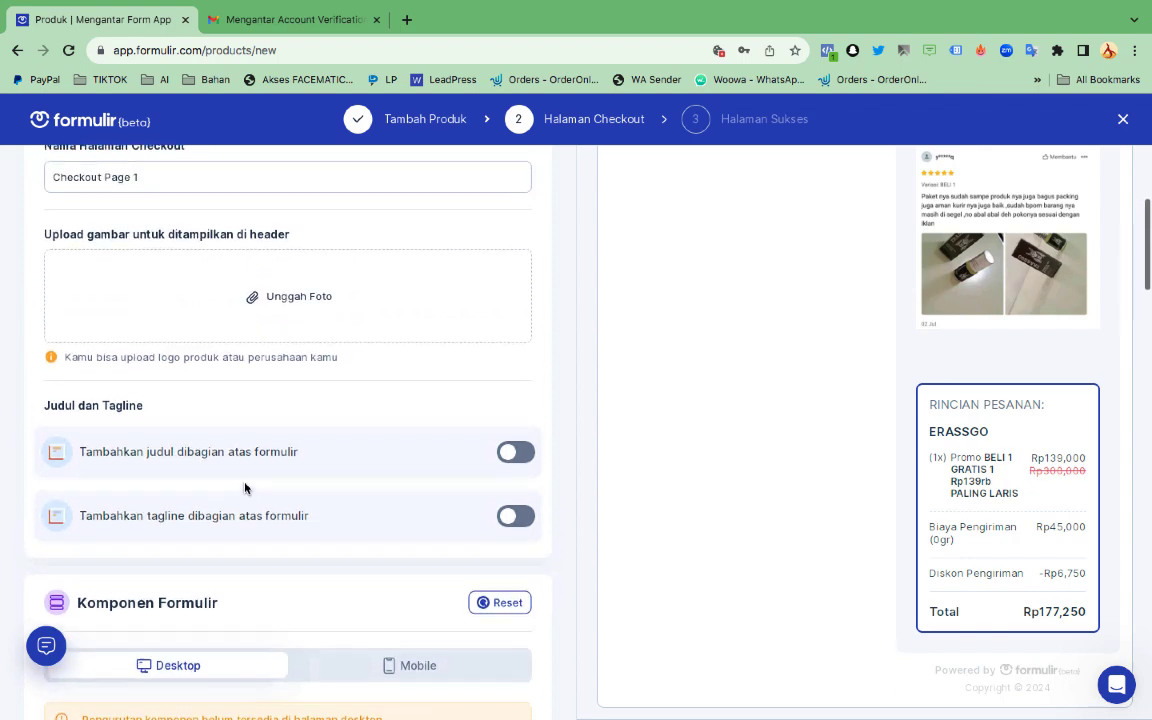
scroll(246, 489, down, 4)
scroll(246, 489, down, 4)
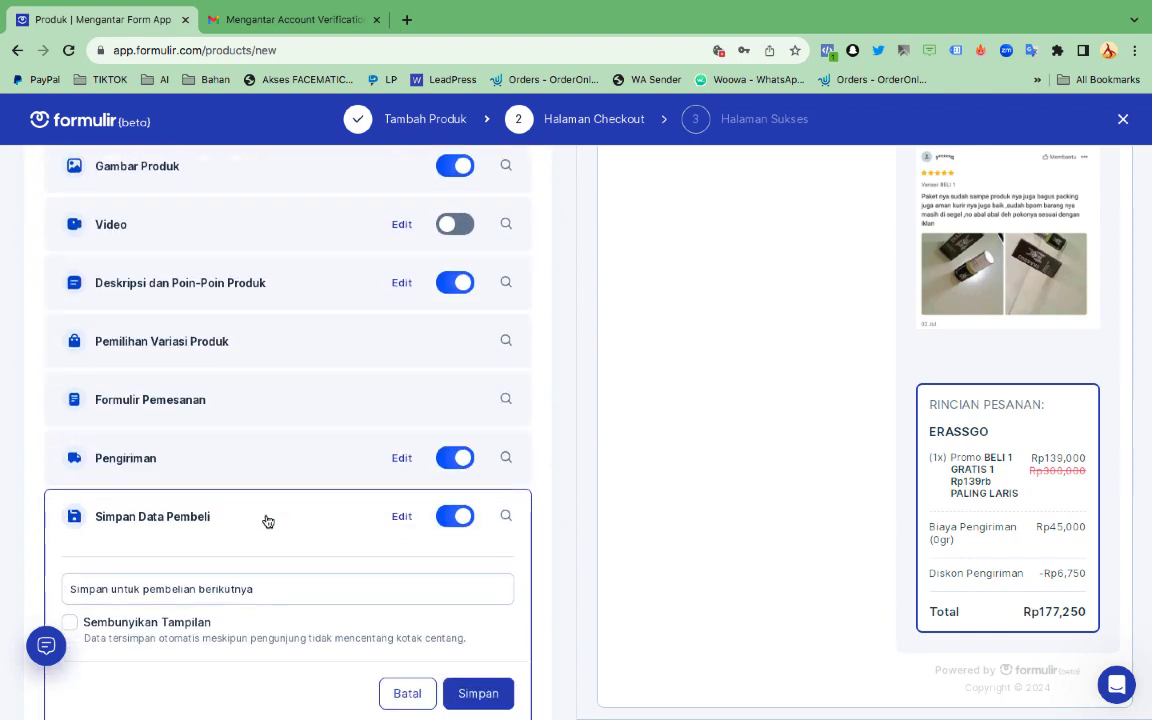
scroll(267, 519, down, 3)
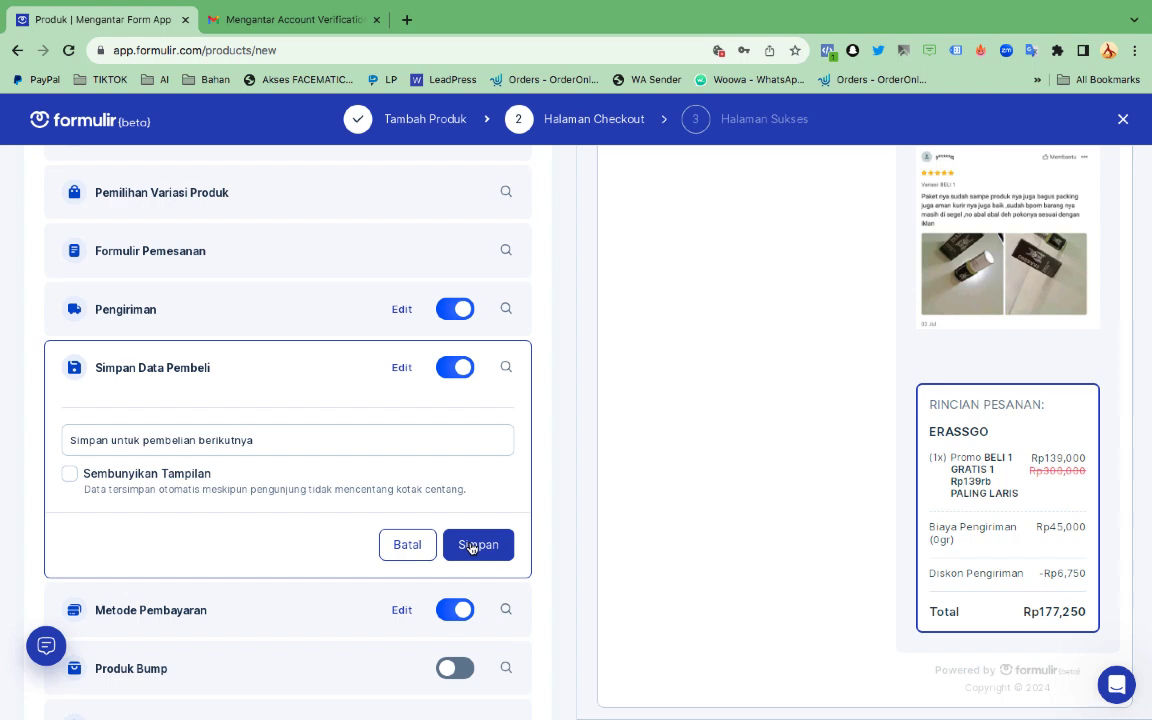
click(471, 546)
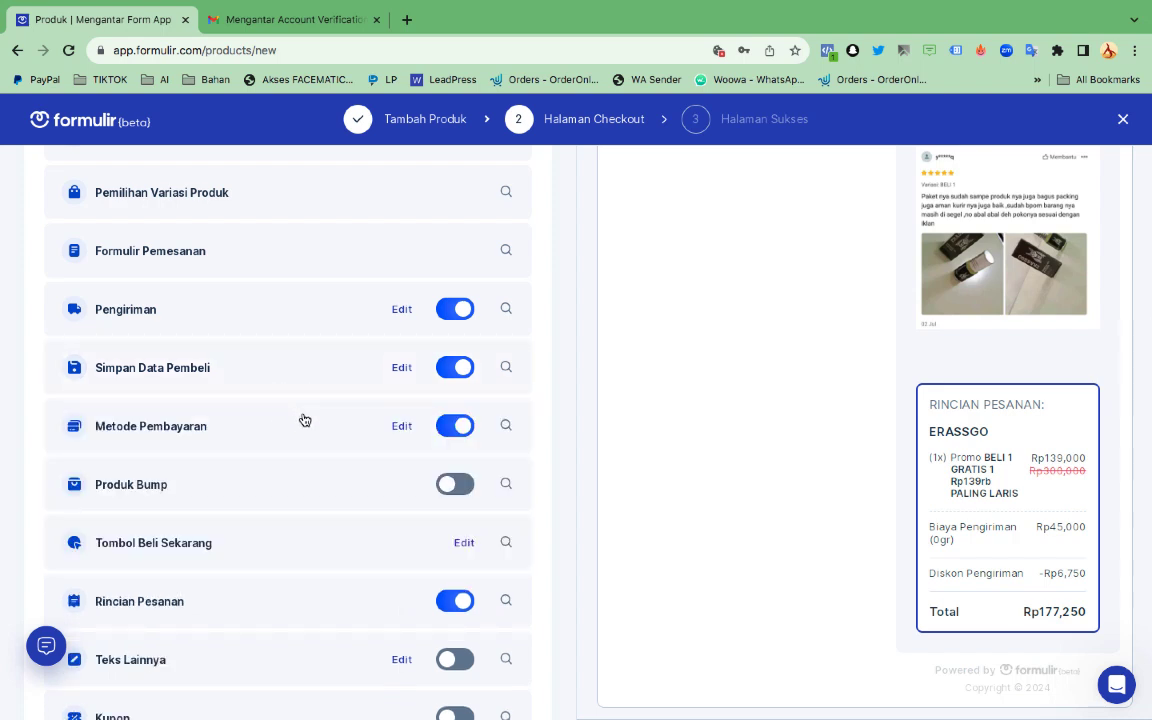
scroll(305, 420, up, 10)
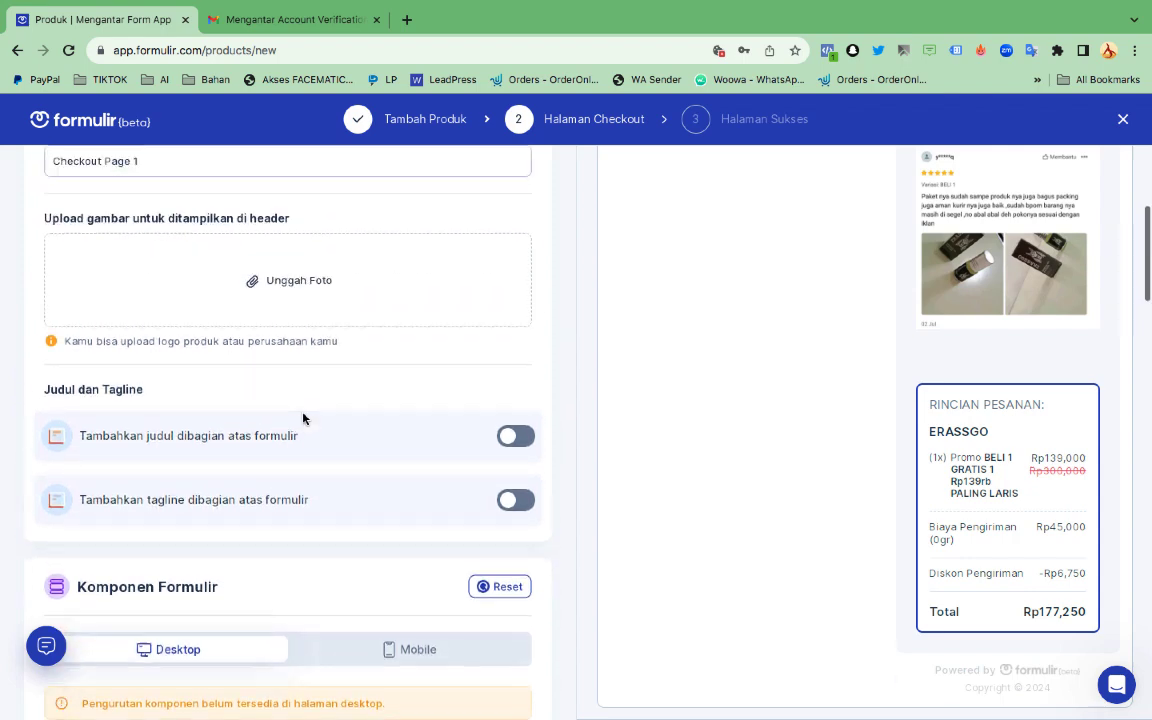
scroll(305, 420, up, 5)
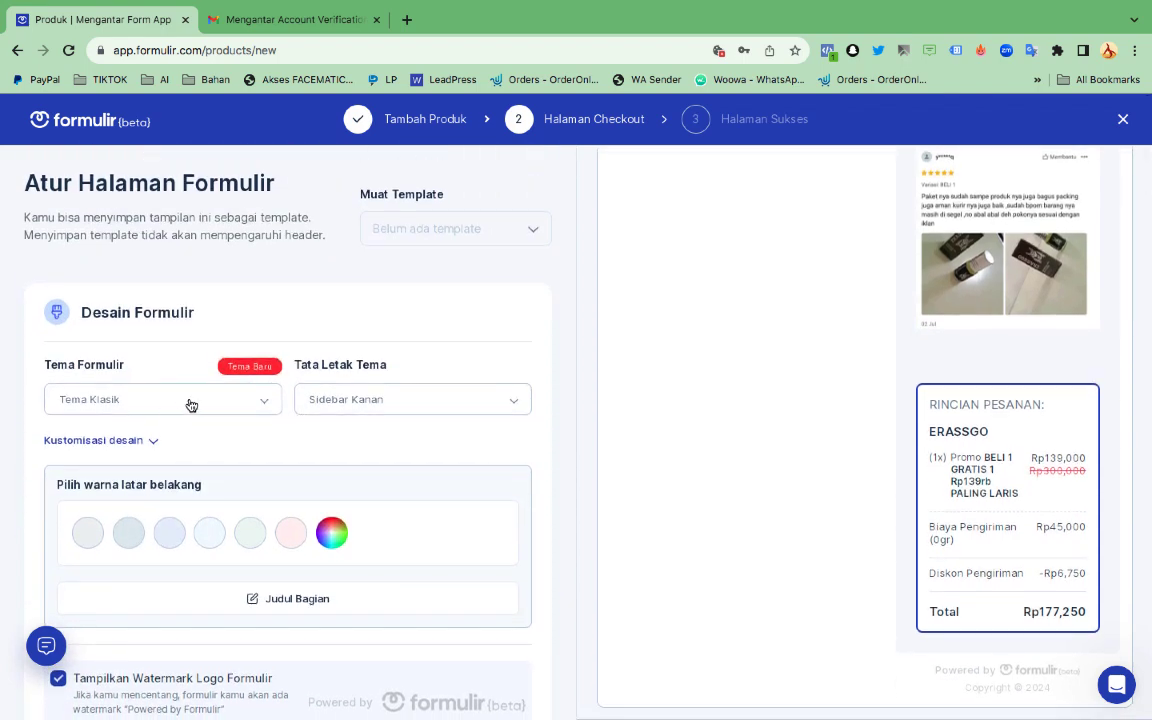
scroll(230, 510, down, 15)
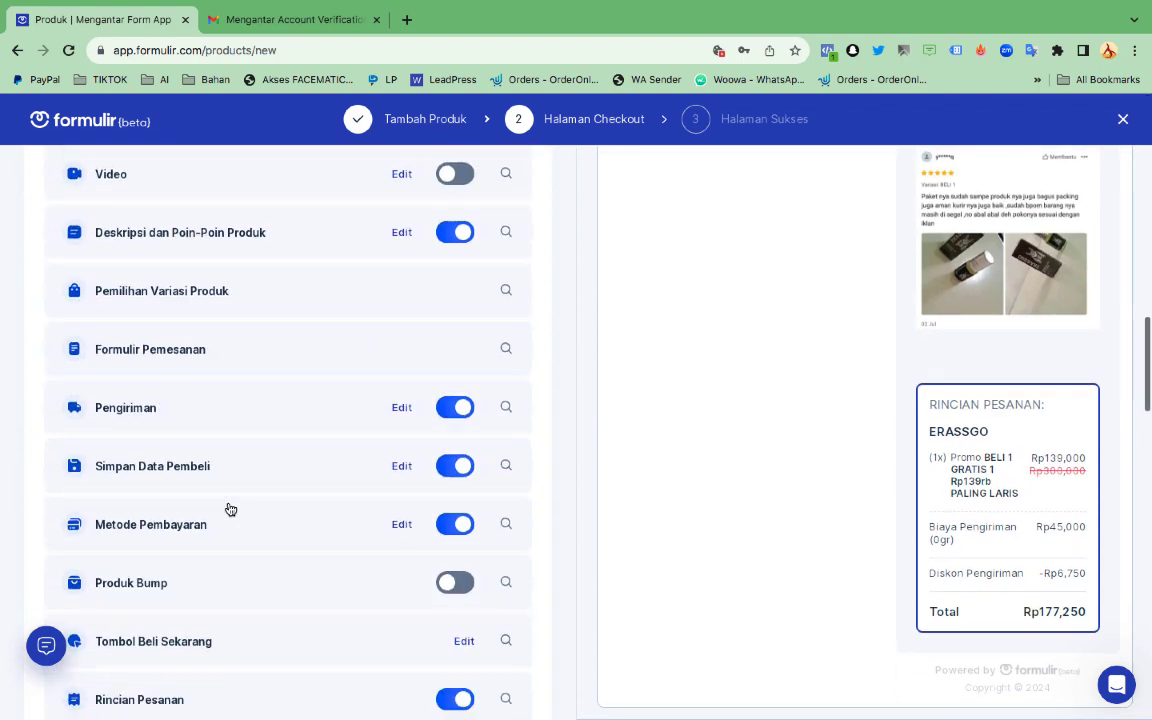
scroll(240, 562, down, 7)
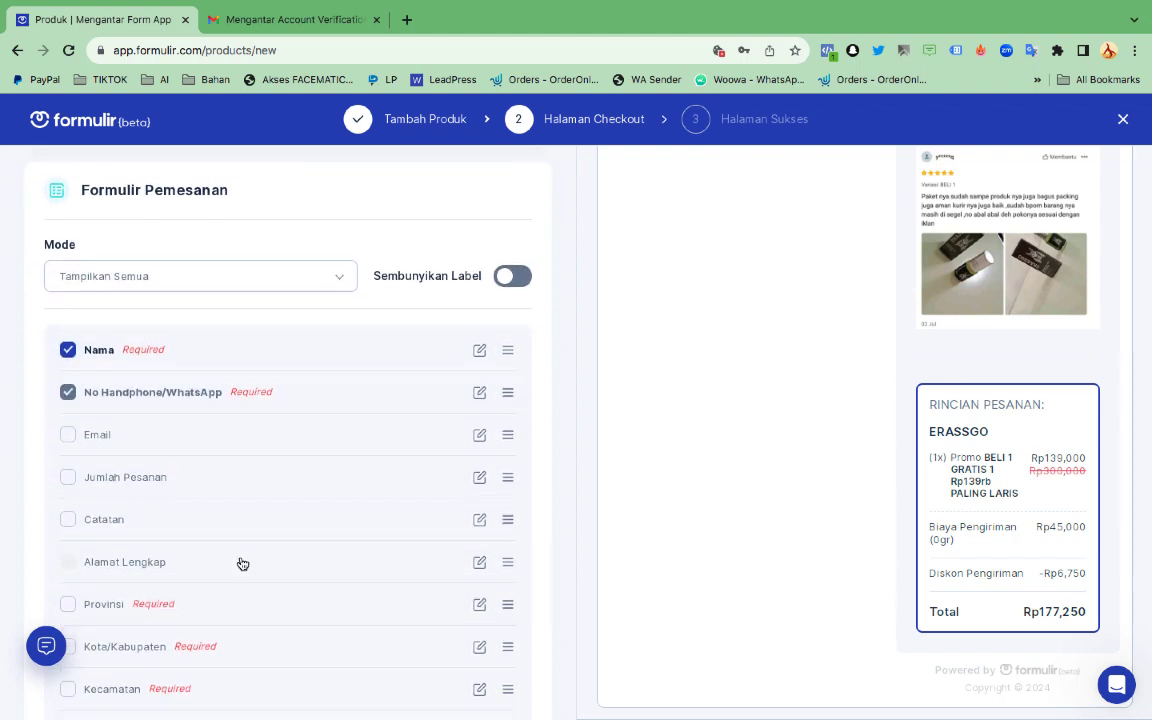
scroll(242, 562, up, 2)
scroll(242, 563, up, 5)
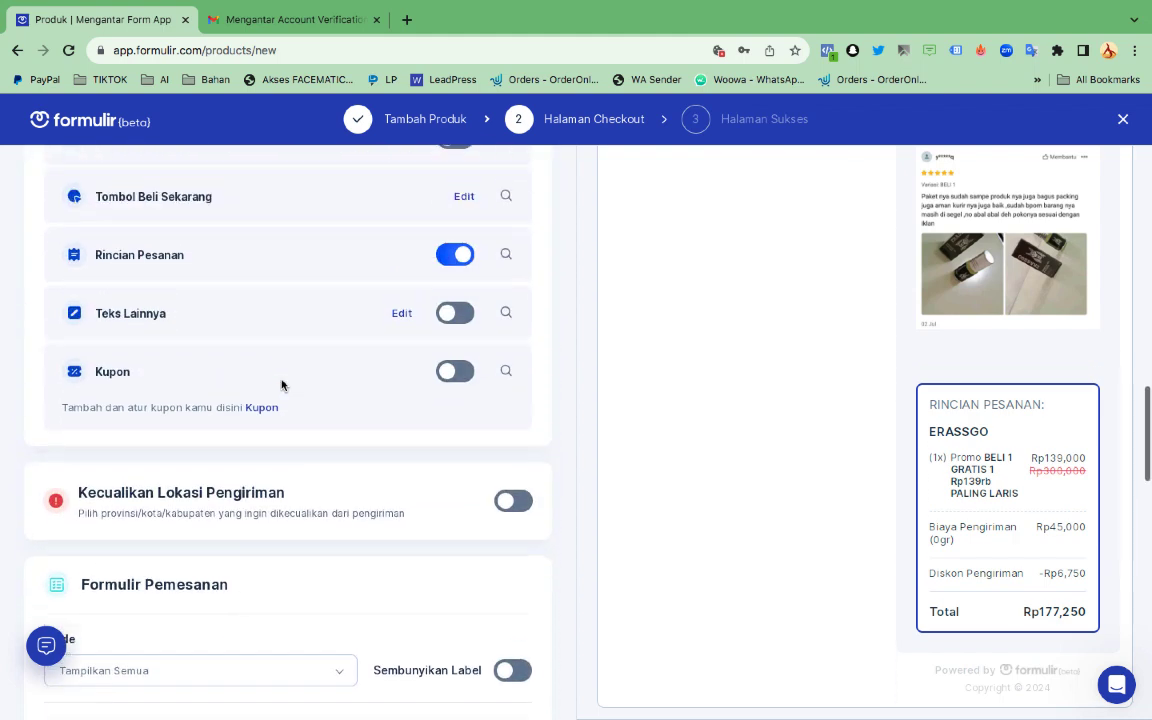
scroll(281, 385, up, 1)
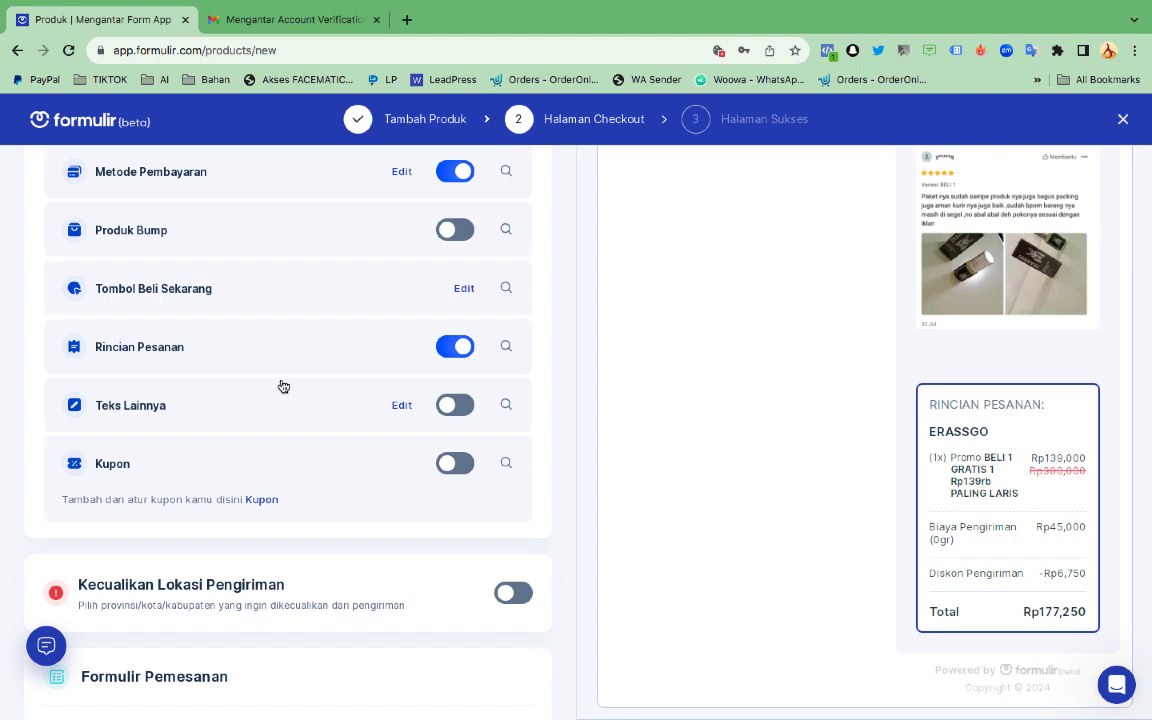
scroll(283, 386, up, 3)
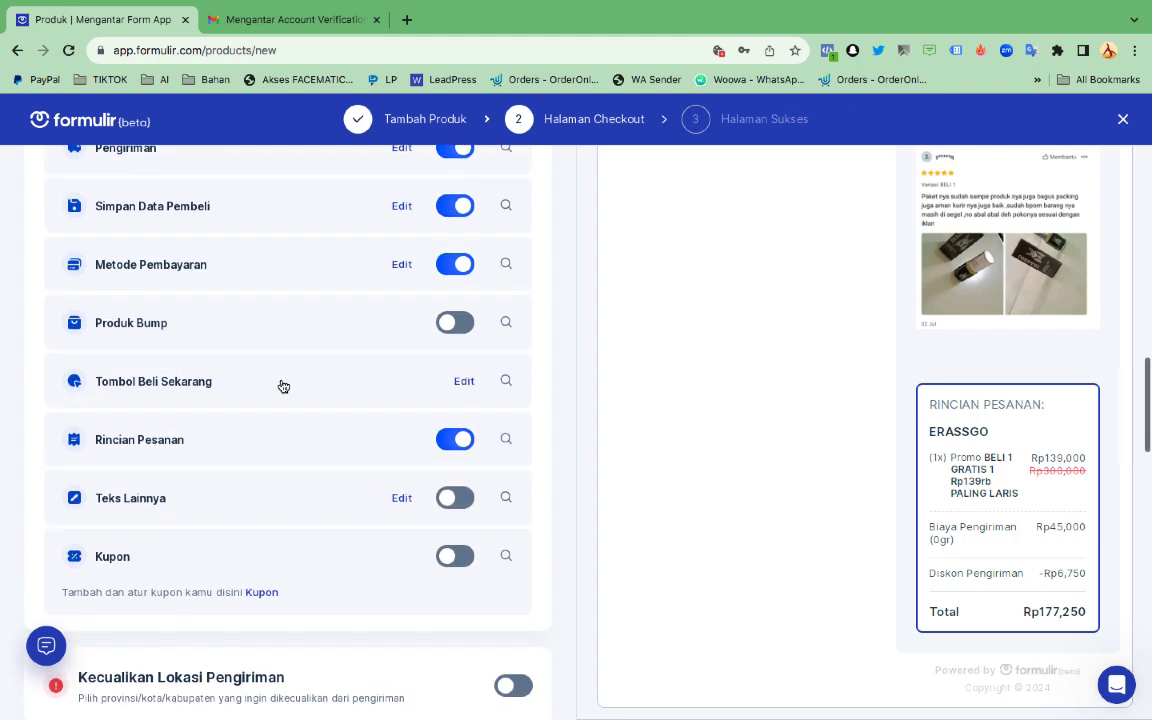
scroll(281, 386, down, 1)
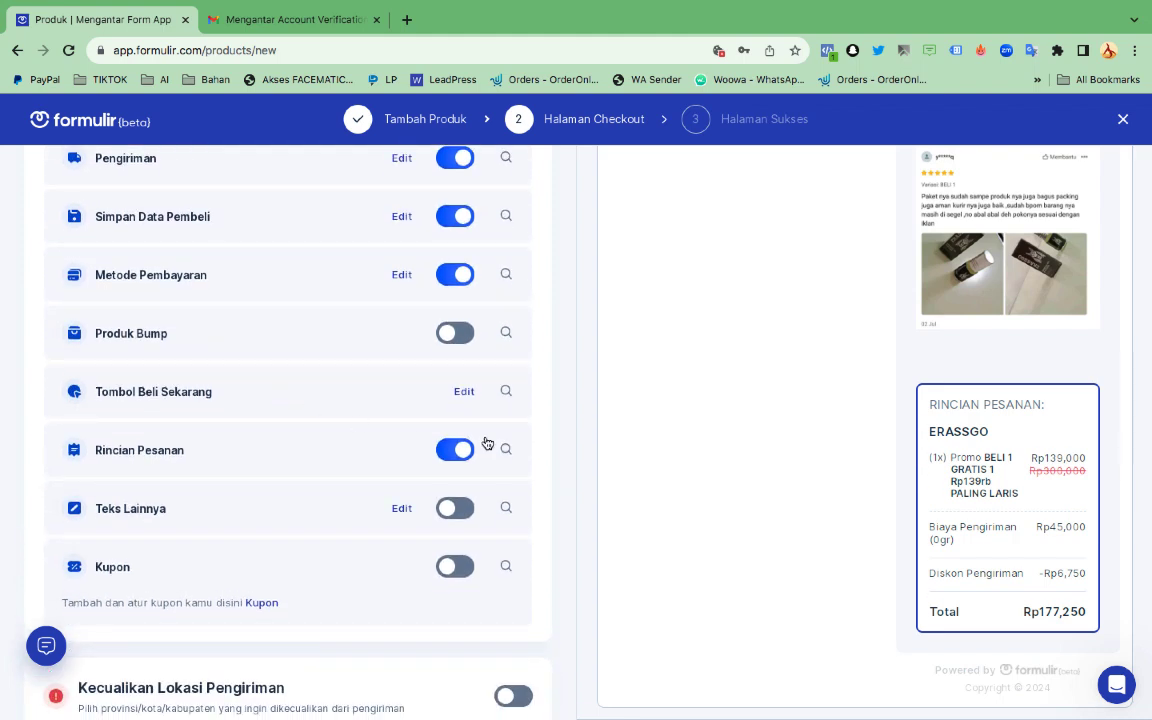
scroll(373, 488, down, 3)
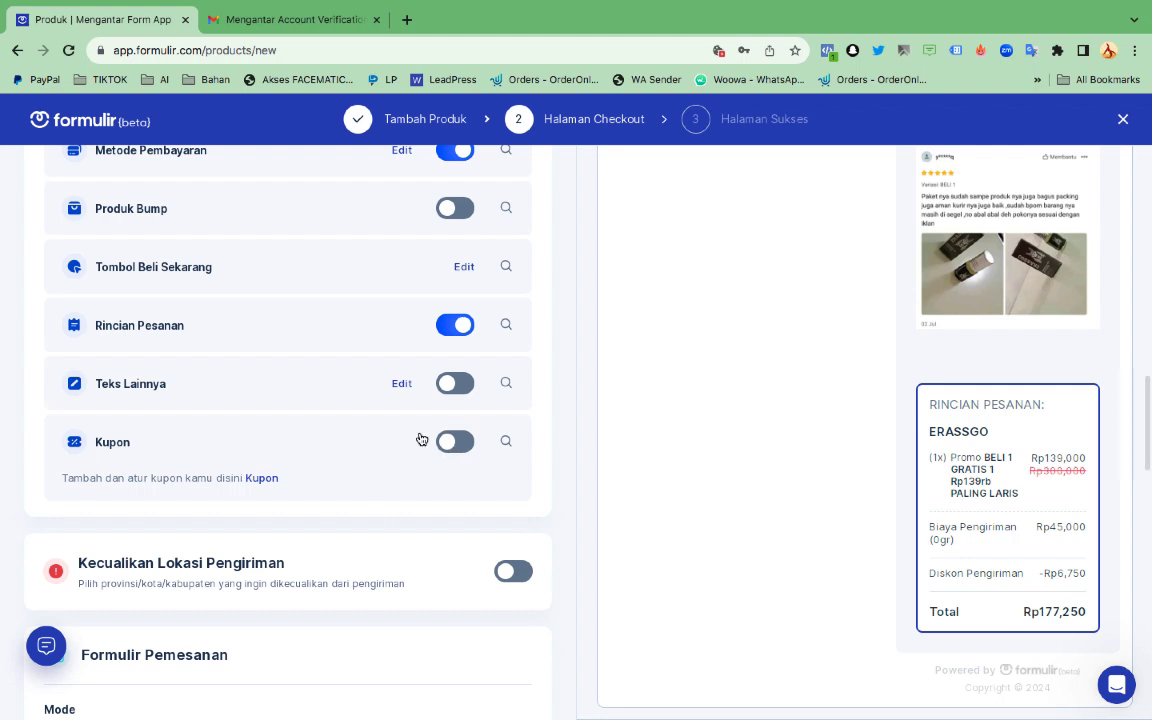
scroll(399, 507, down, 5)
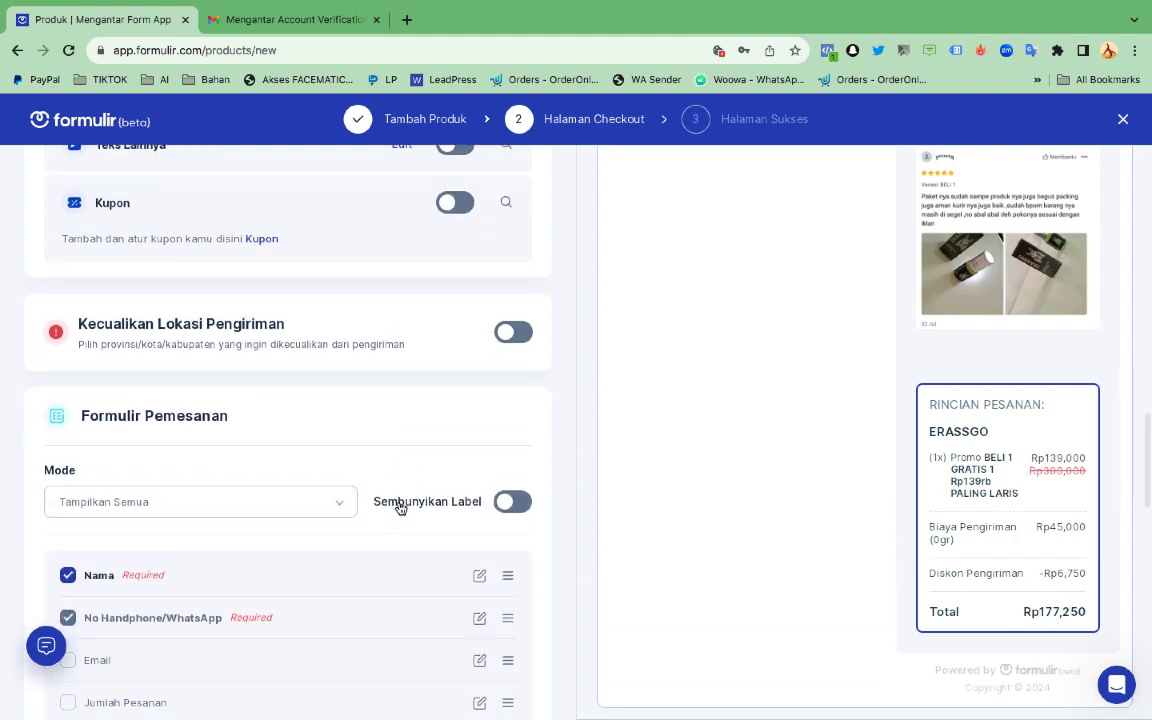
scroll(399, 507, down, 3)
scroll(297, 494, down, 3)
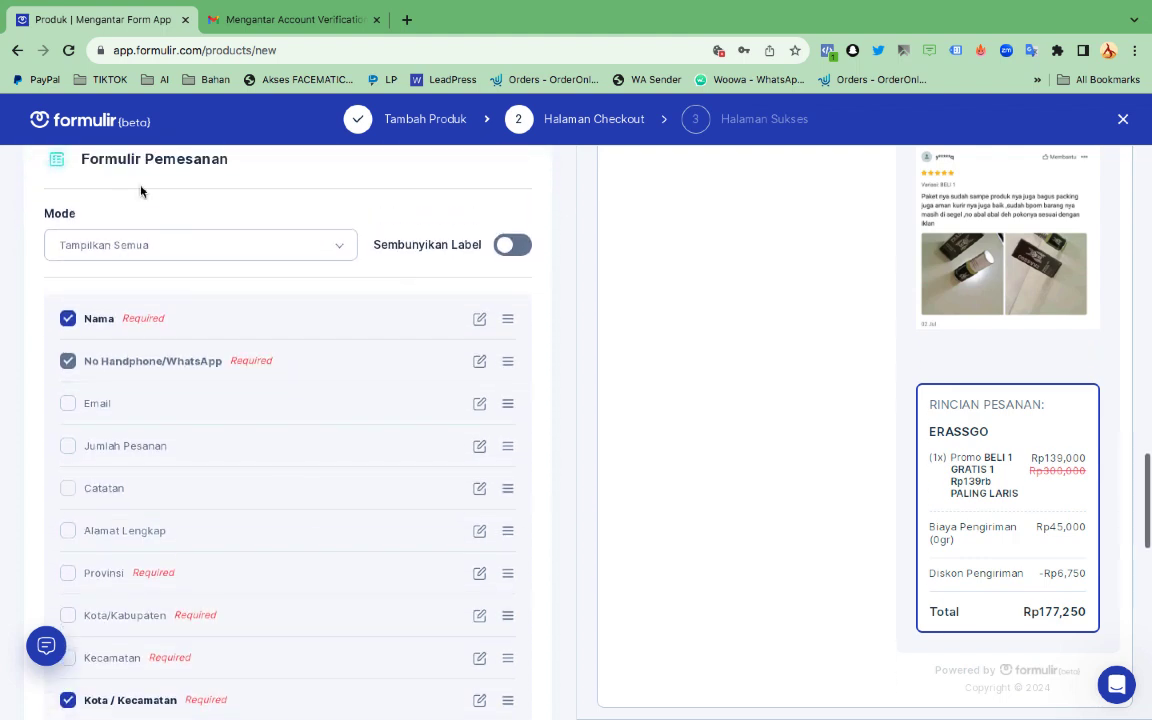
click(134, 244)
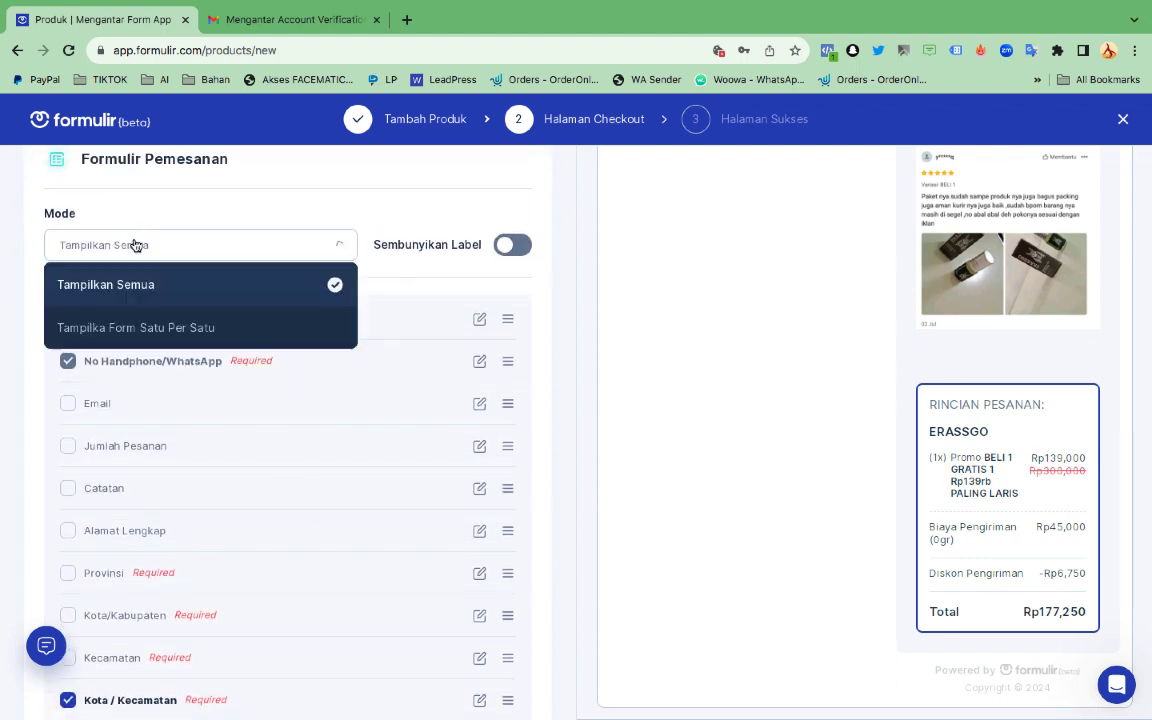
click(137, 334)
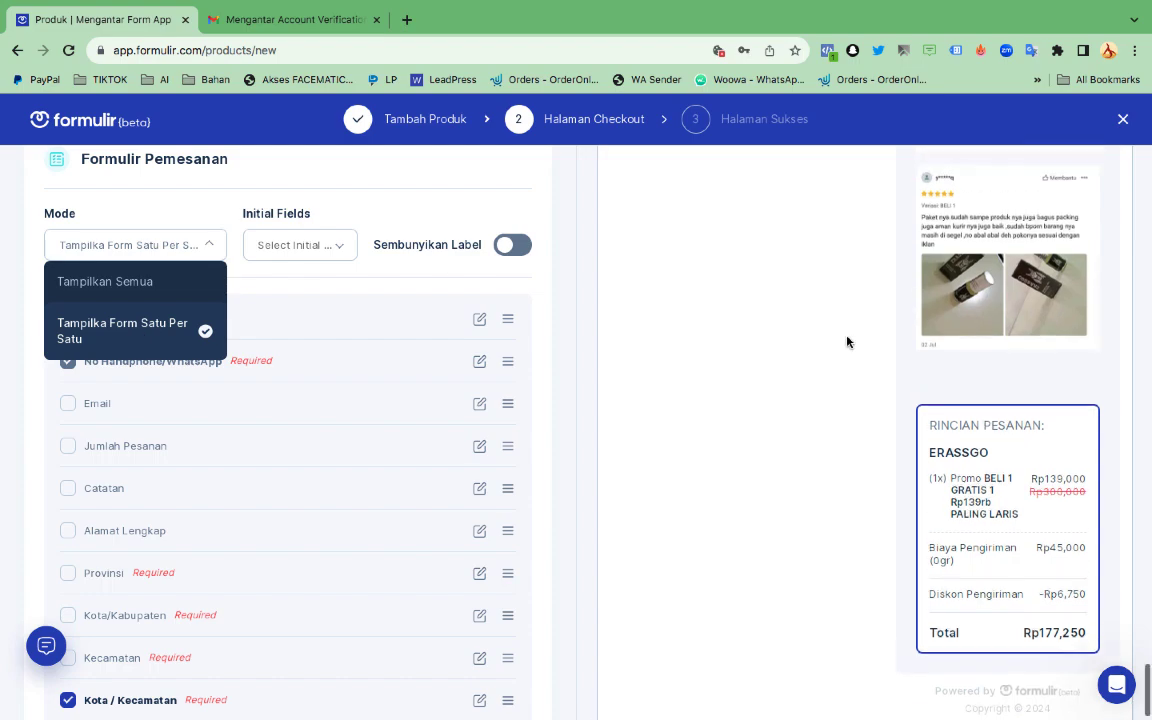
scroll(846, 341, down, 5)
scroll(846, 341, up, 10)
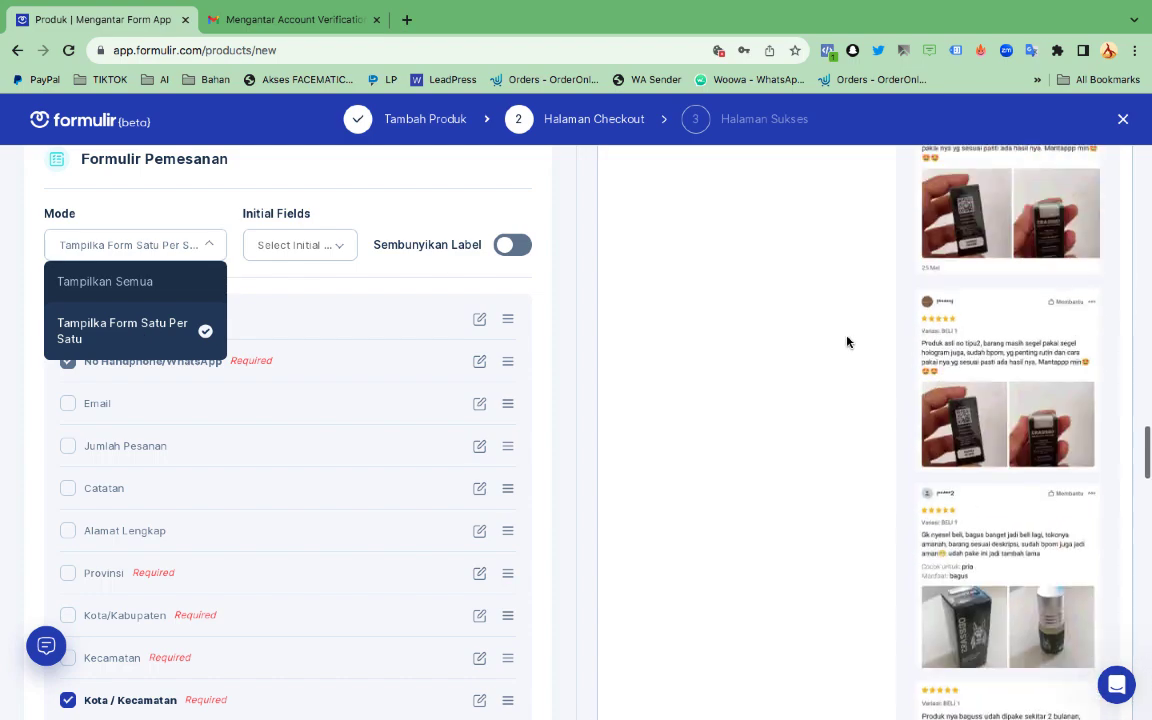
scroll(846, 341, up, 5)
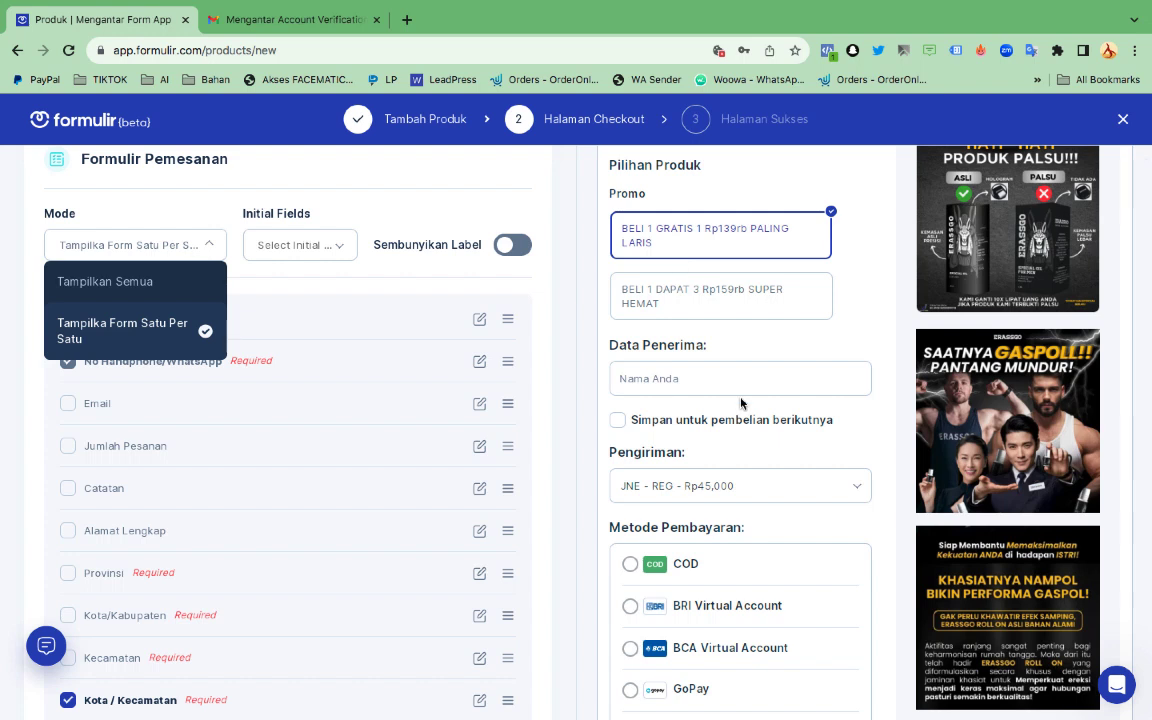
click(679, 385)
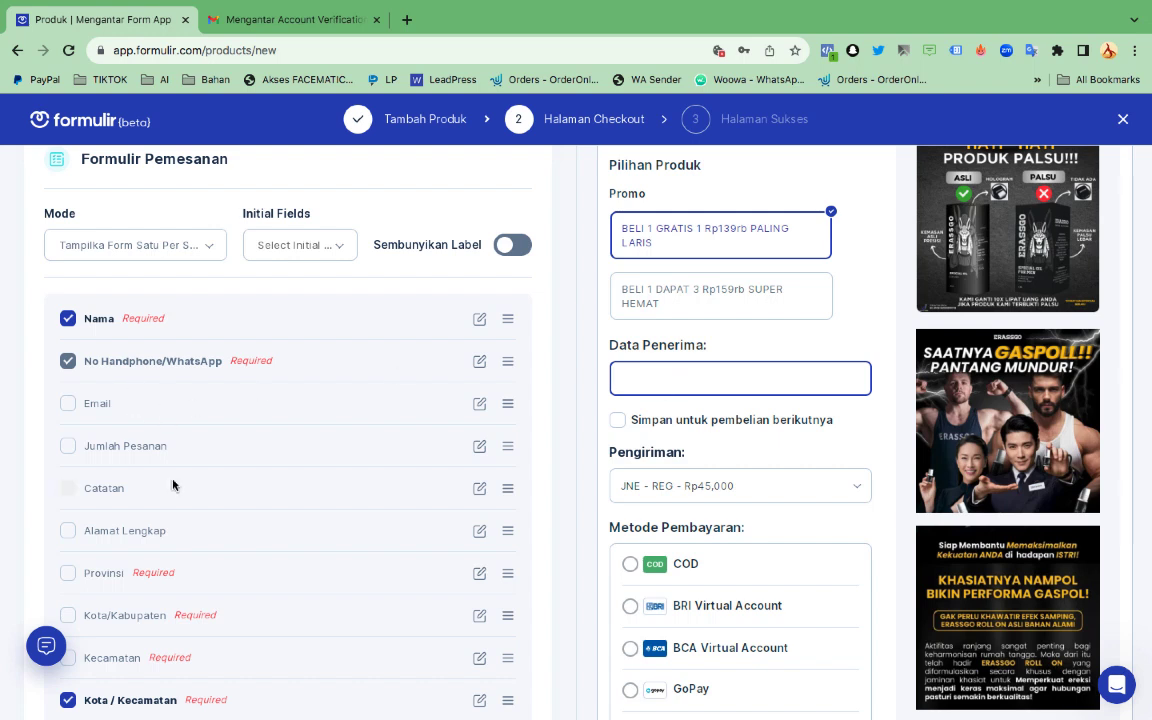
click(148, 250)
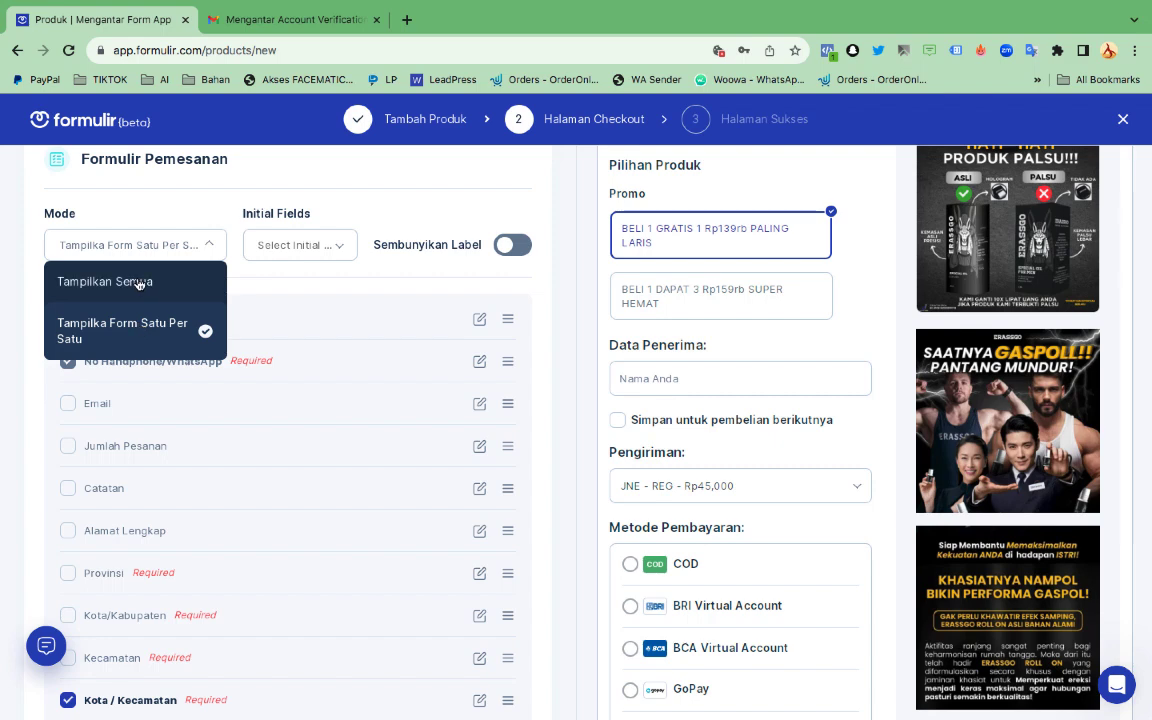
click(138, 283)
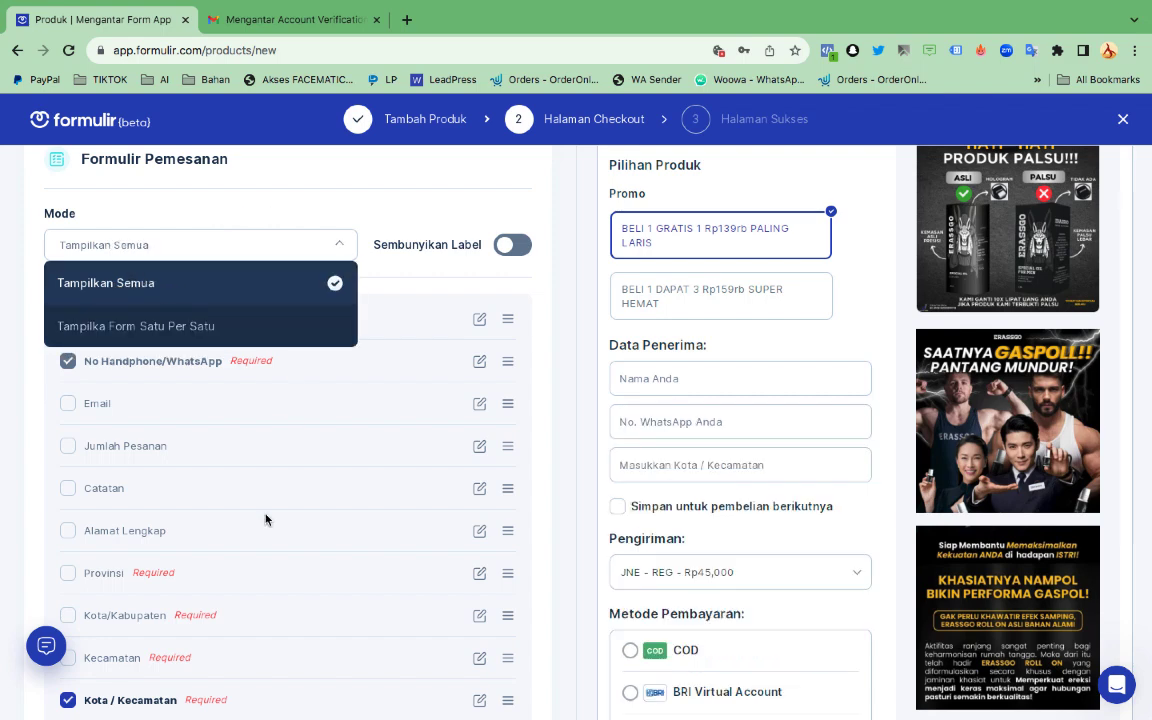
Try the Radio and Dropdown product variation styles, then return to Modern
scroll(265, 518, down, 6)
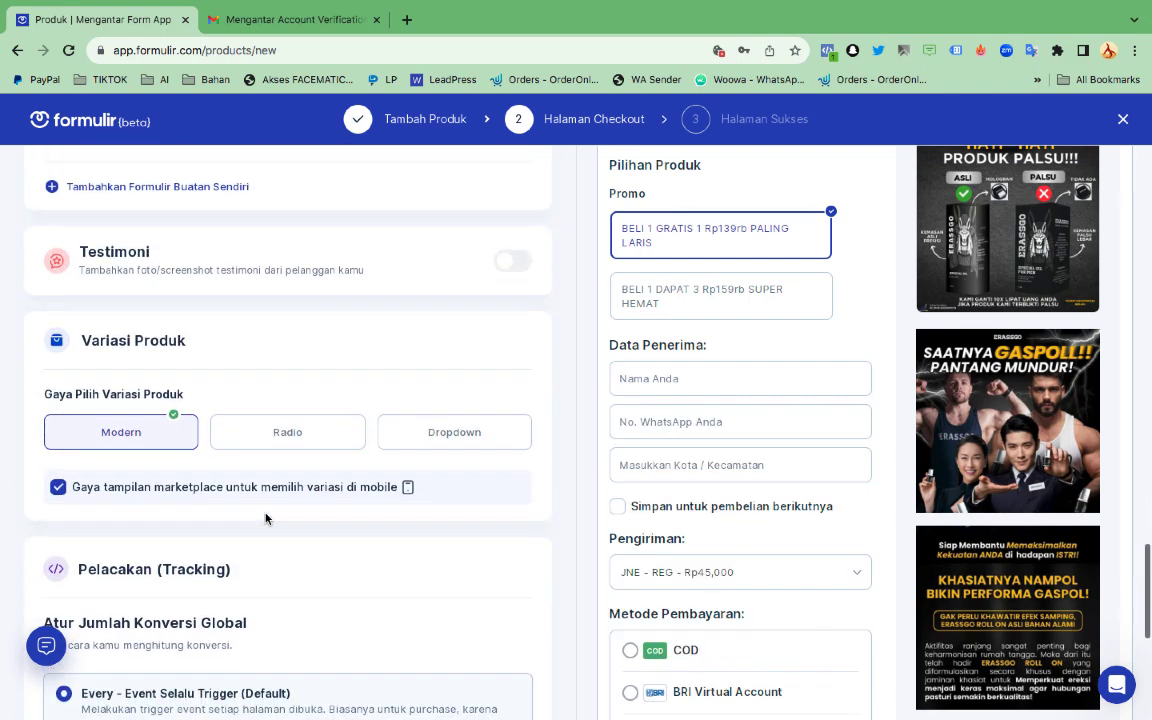
scroll(709, 420, up, 1)
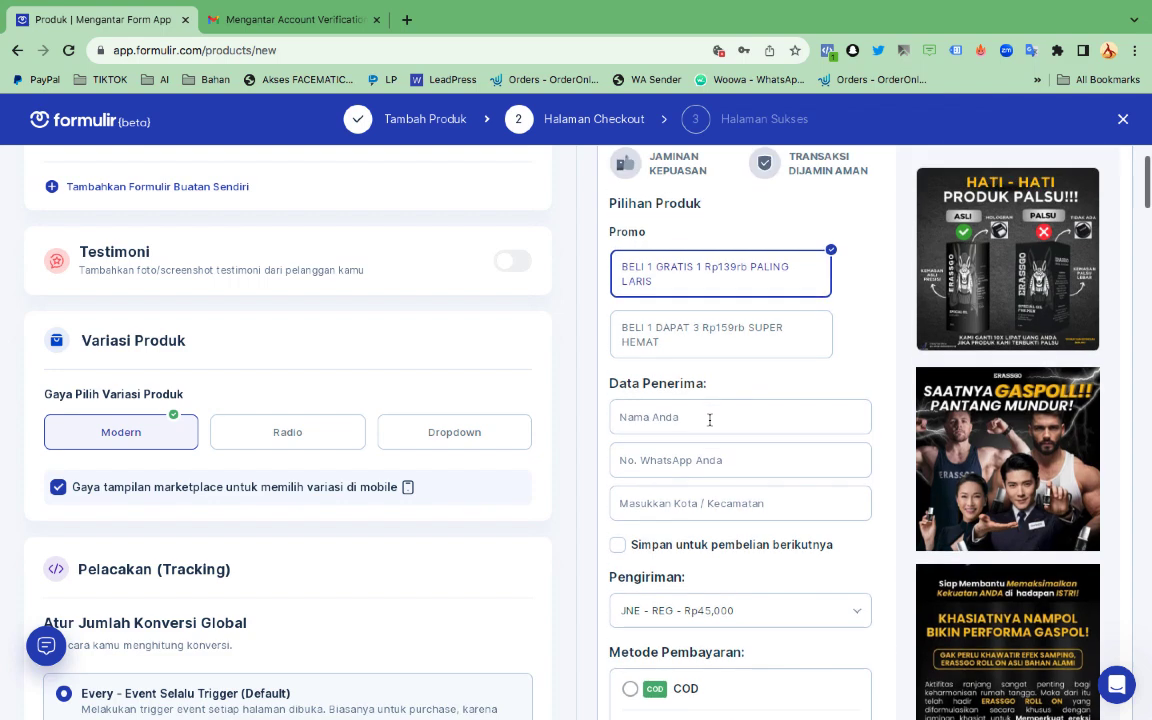
click(314, 446)
click(436, 447)
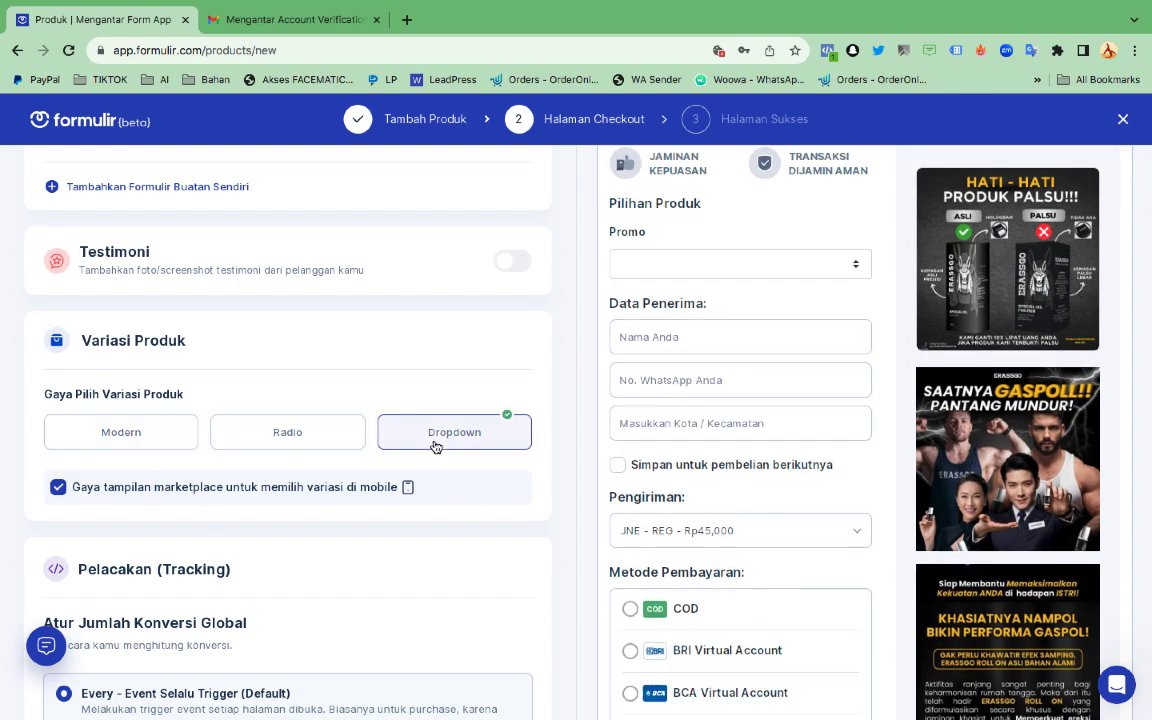
click(173, 441)
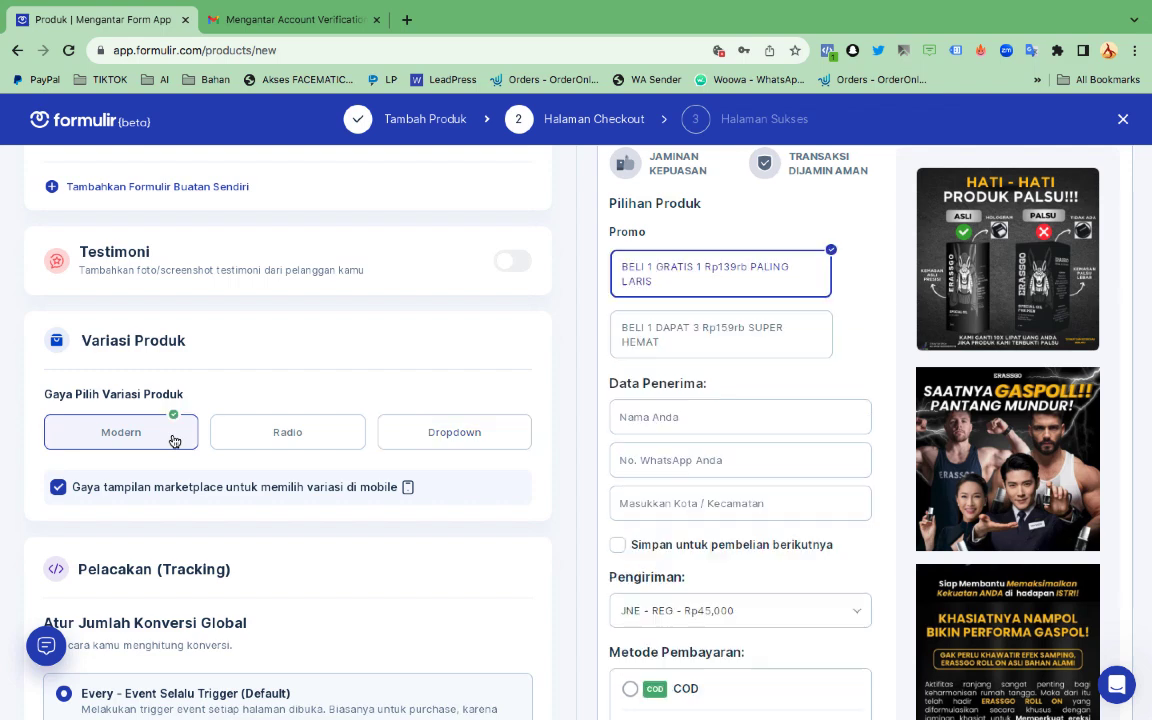
Set the Pelacakan conversion count to 'Once - Event Hanya Sekali Trigger'
scroll(216, 517, down, 3)
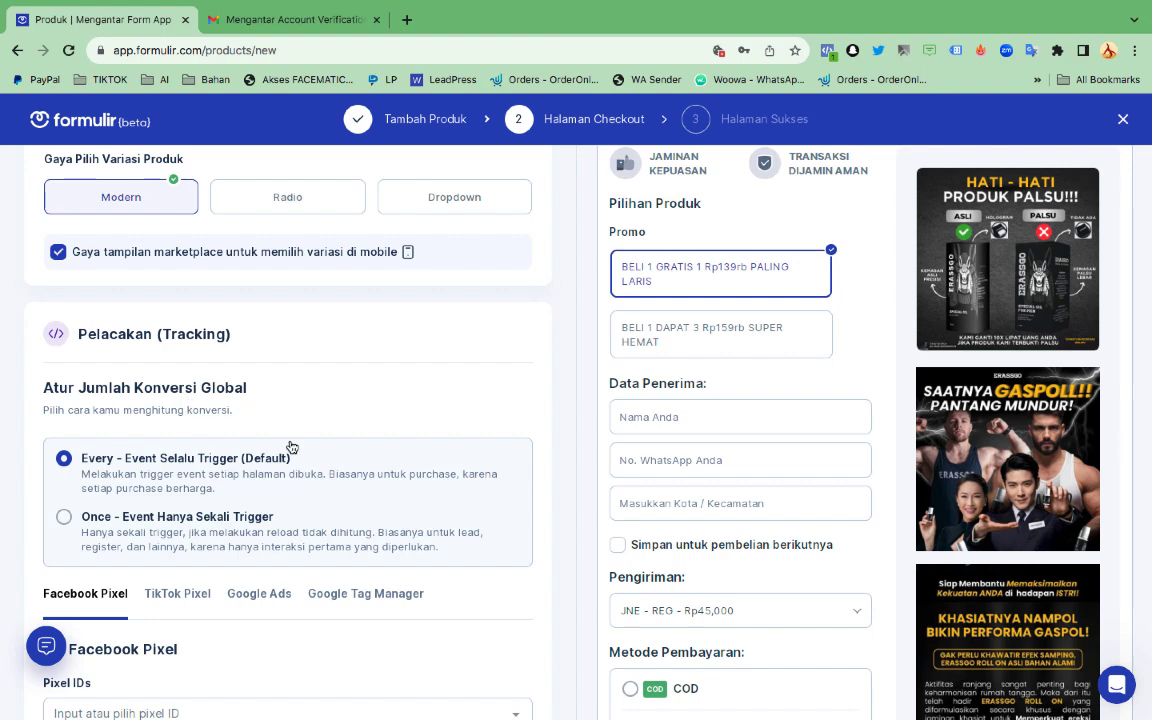
scroll(290, 455, down, 2)
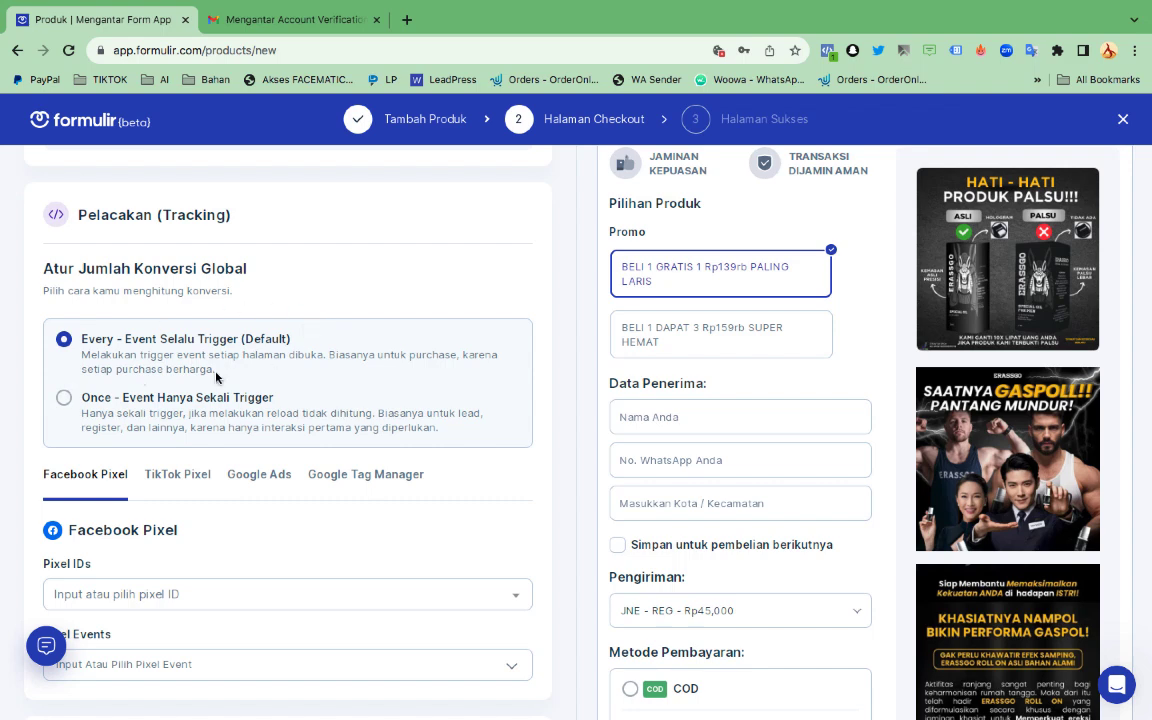
click(62, 399)
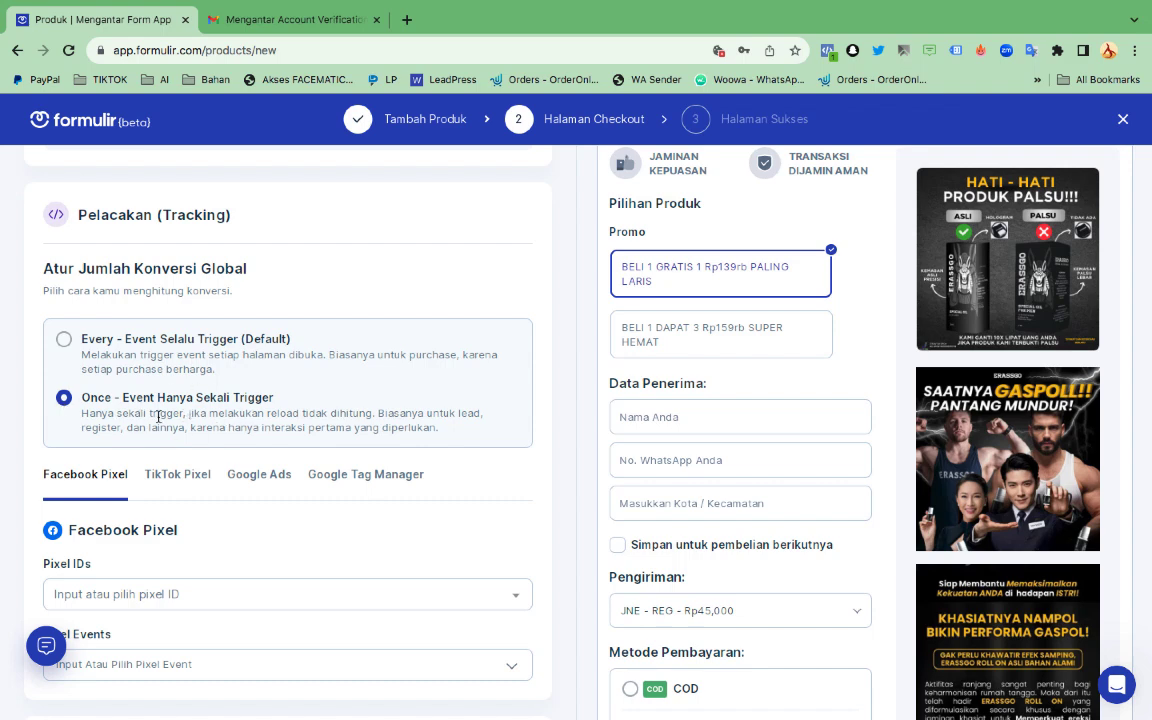
Set conversions to 'Every - Event Selalu Trigger' and leave the Pixel ID list empty
click(65, 341)
scroll(211, 413, down, 3)
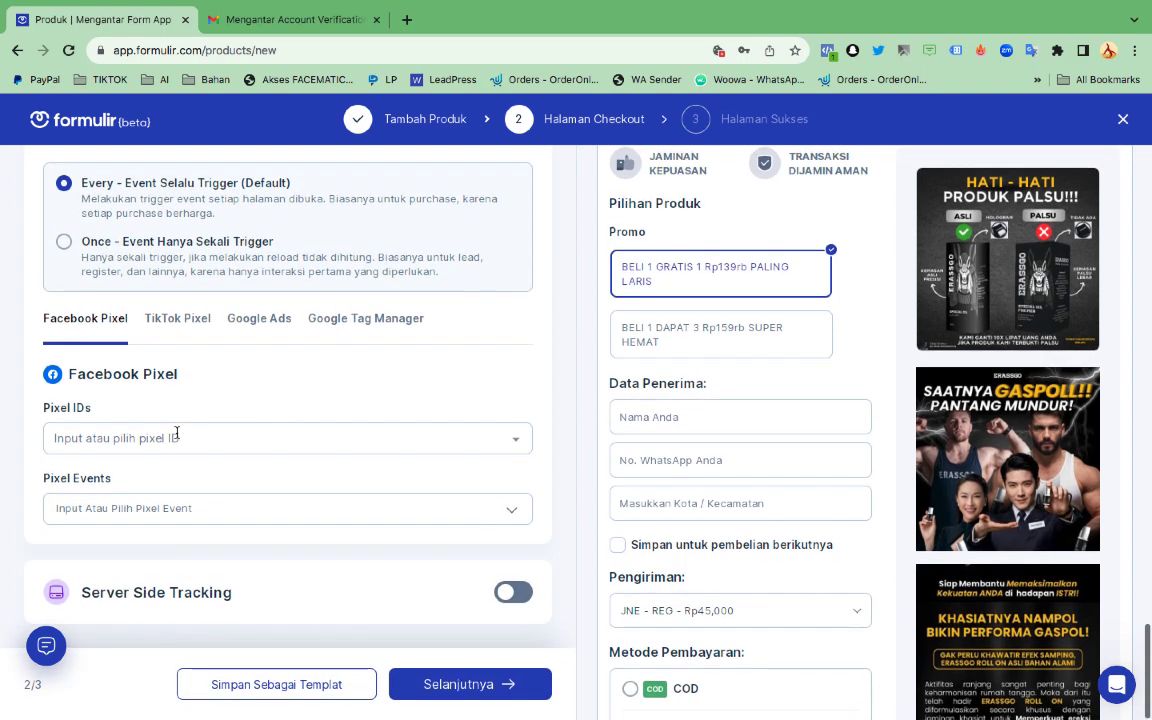
click(176, 435)
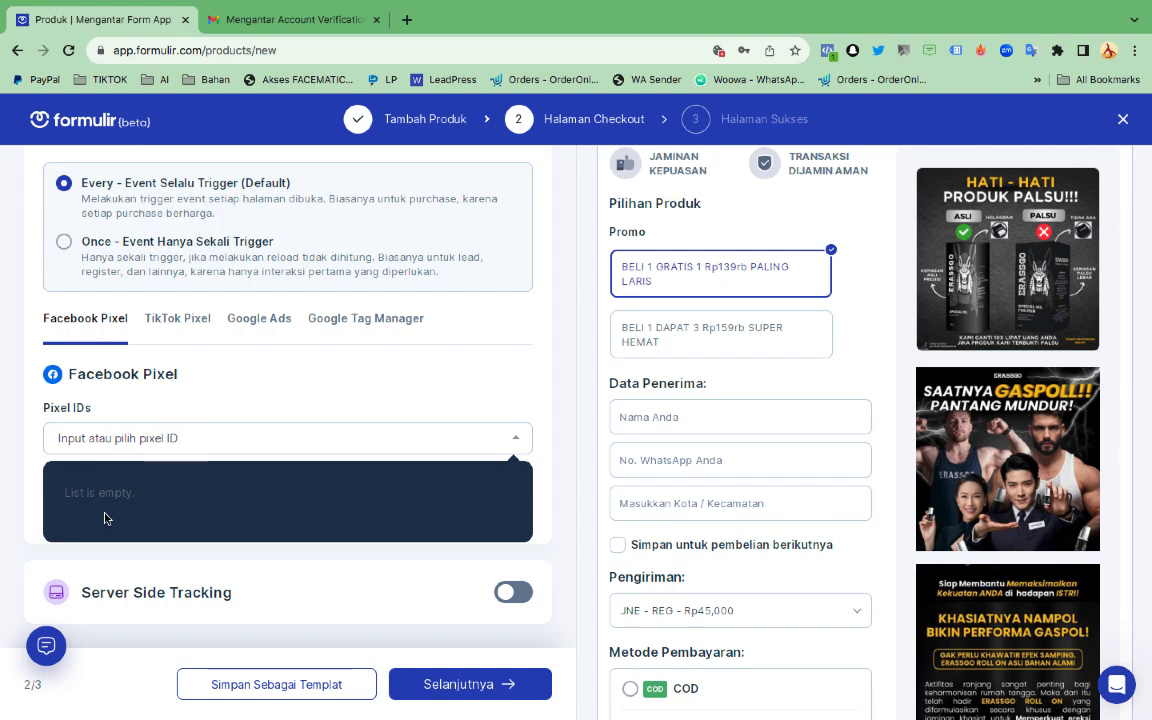
click(26, 483)
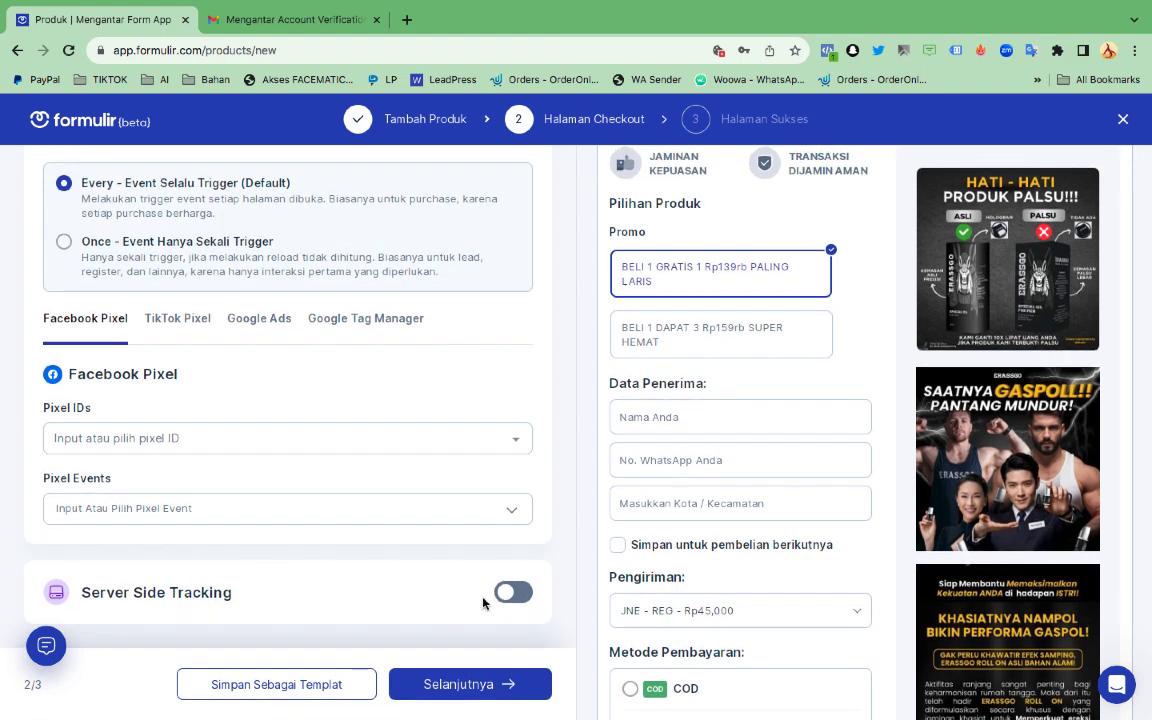
Try Server Side Tracking, then leave it switched off
click(512, 593)
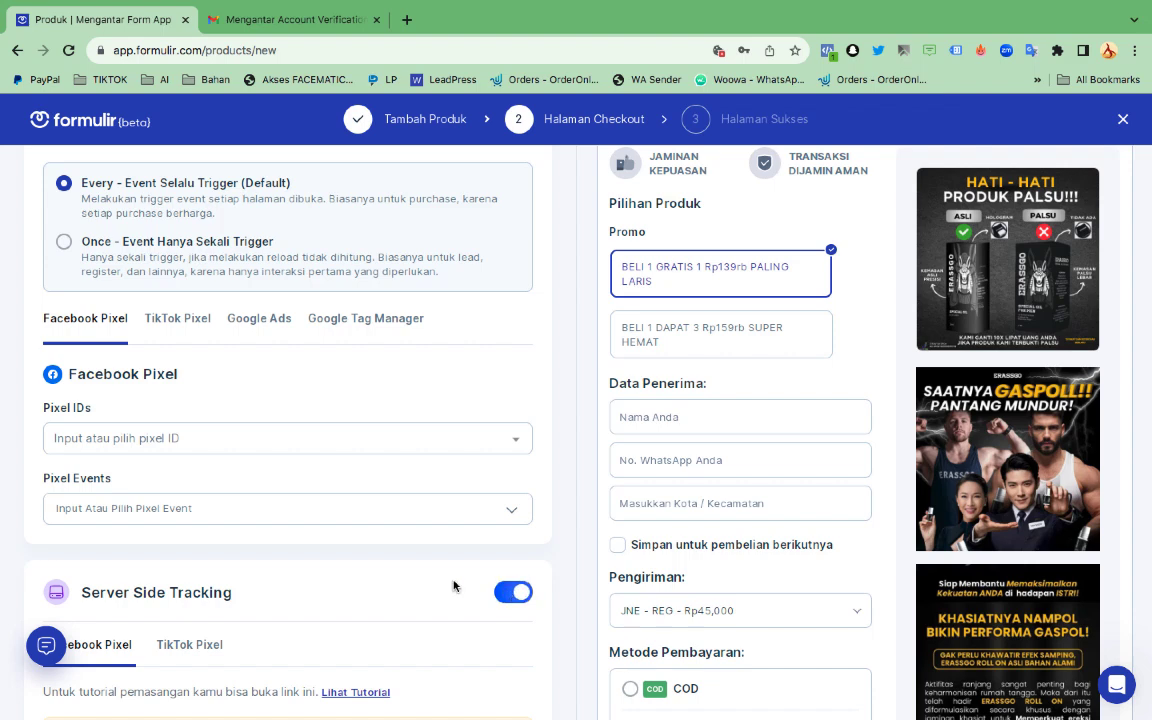
scroll(453, 586, down, 3)
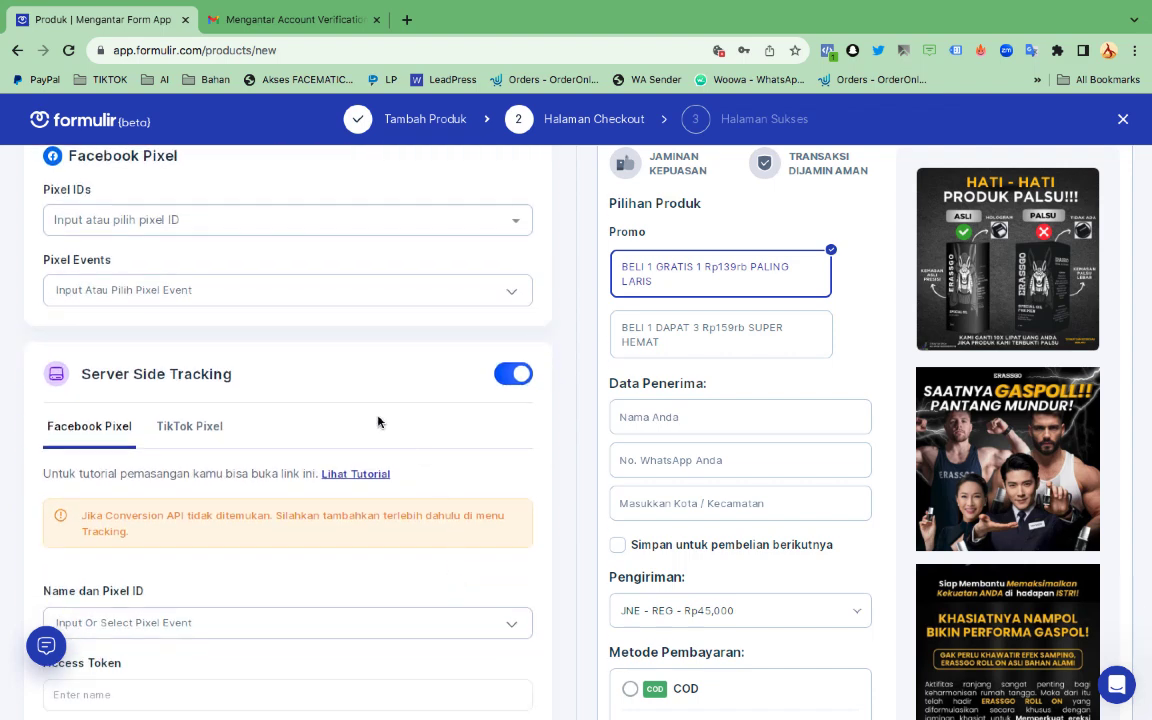
scroll(380, 420, down, 1)
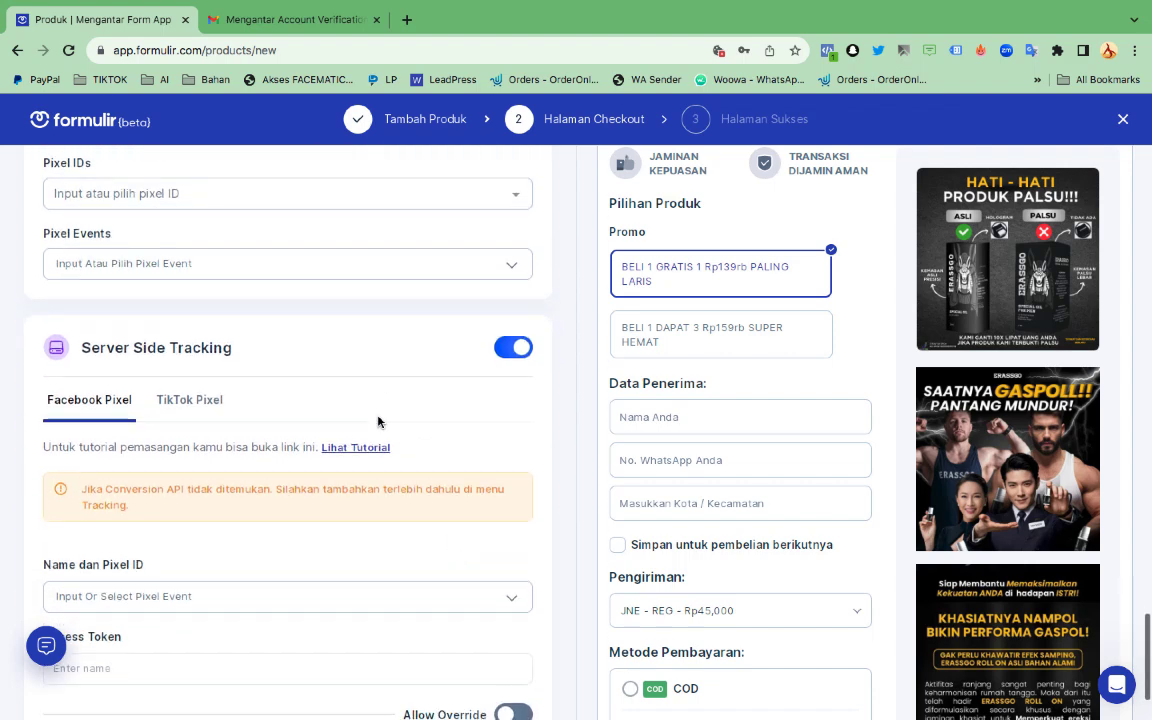
click(502, 348)
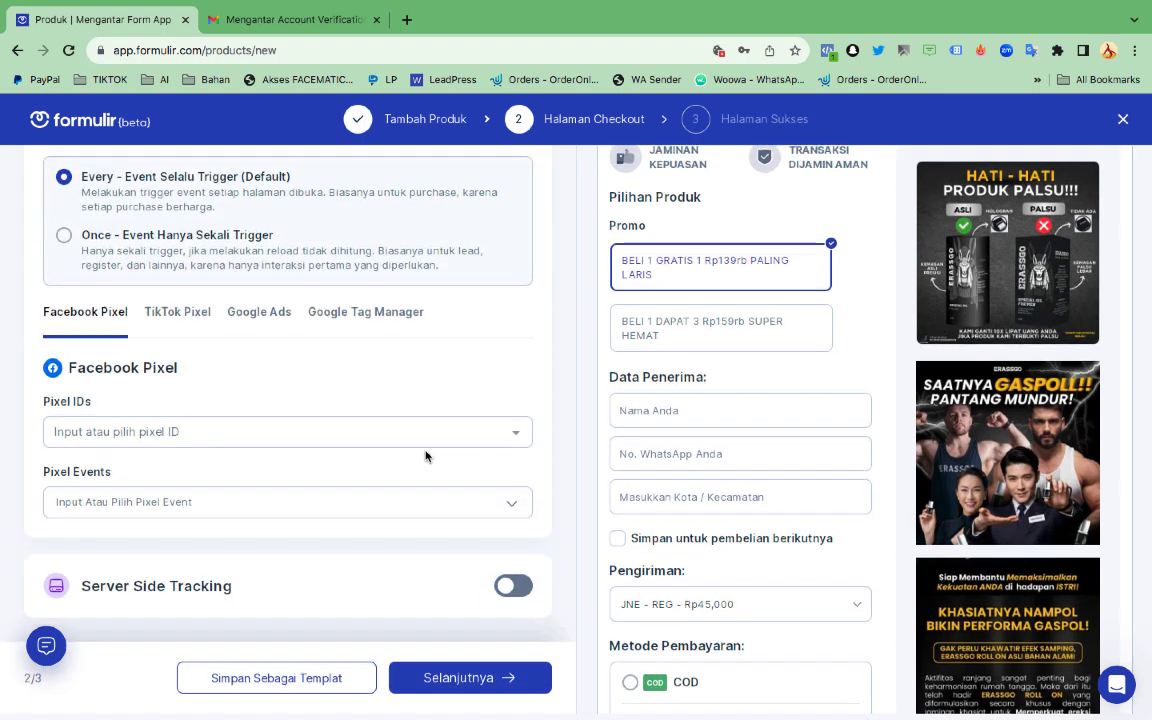
click(478, 688)
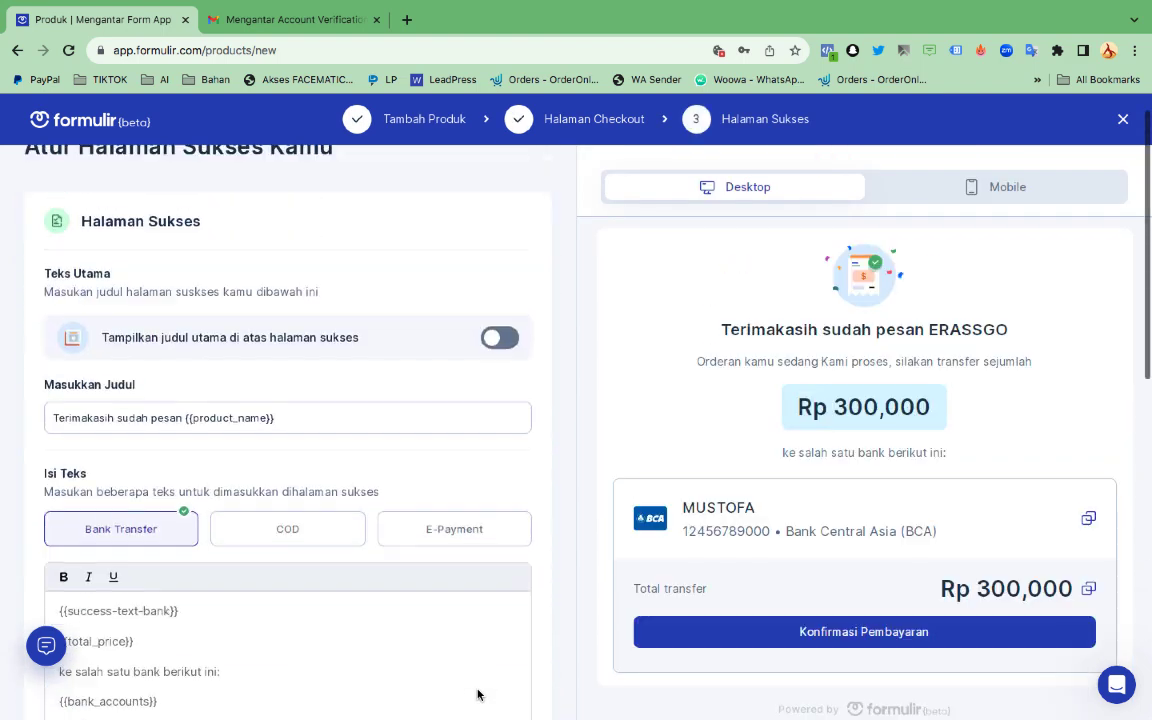
scroll(400, 461, down, 1)
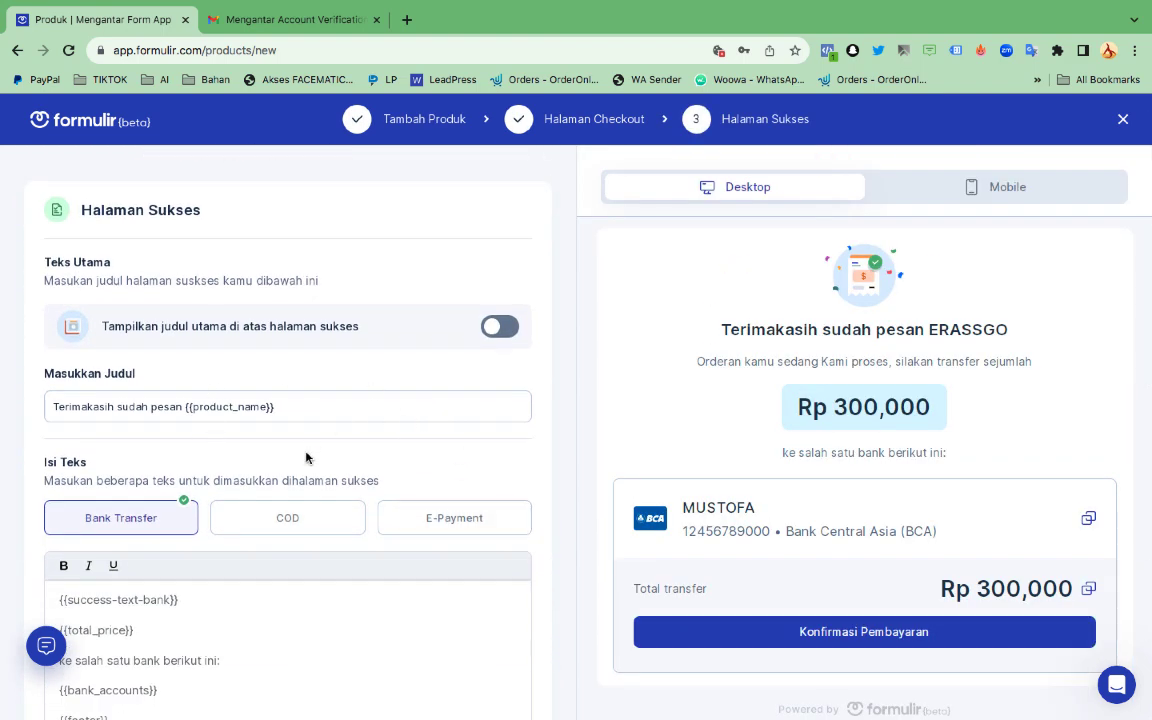
scroll(728, 453, down, 1)
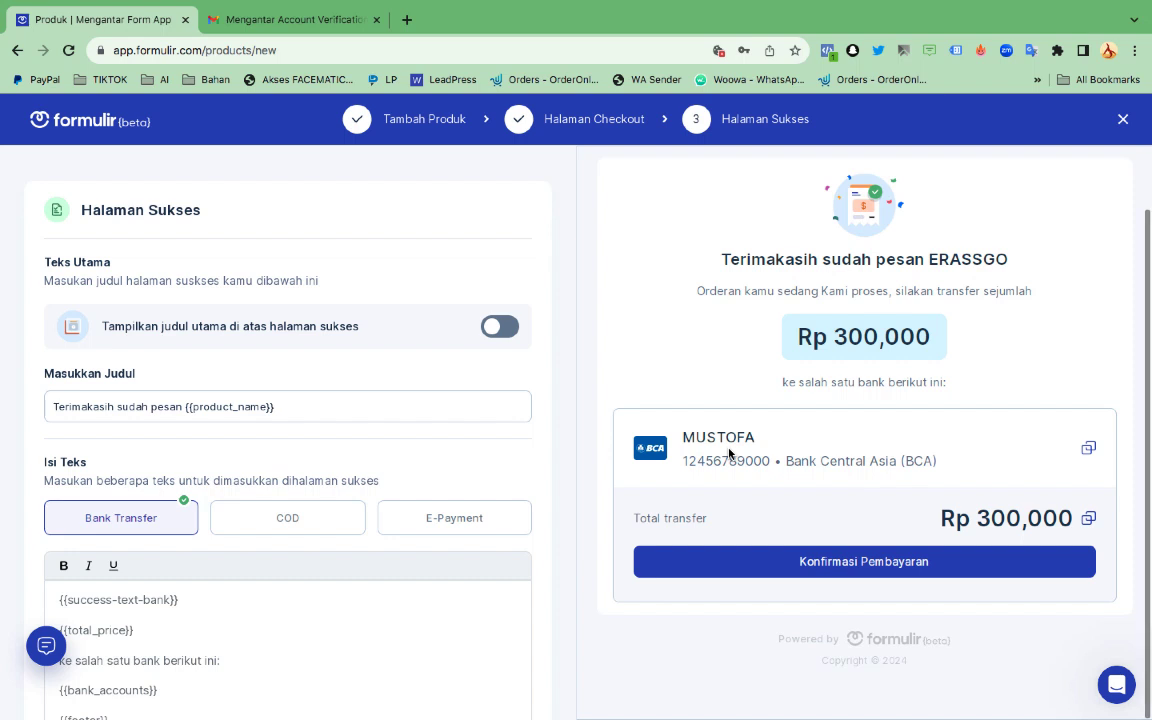
scroll(304, 391, down, 2)
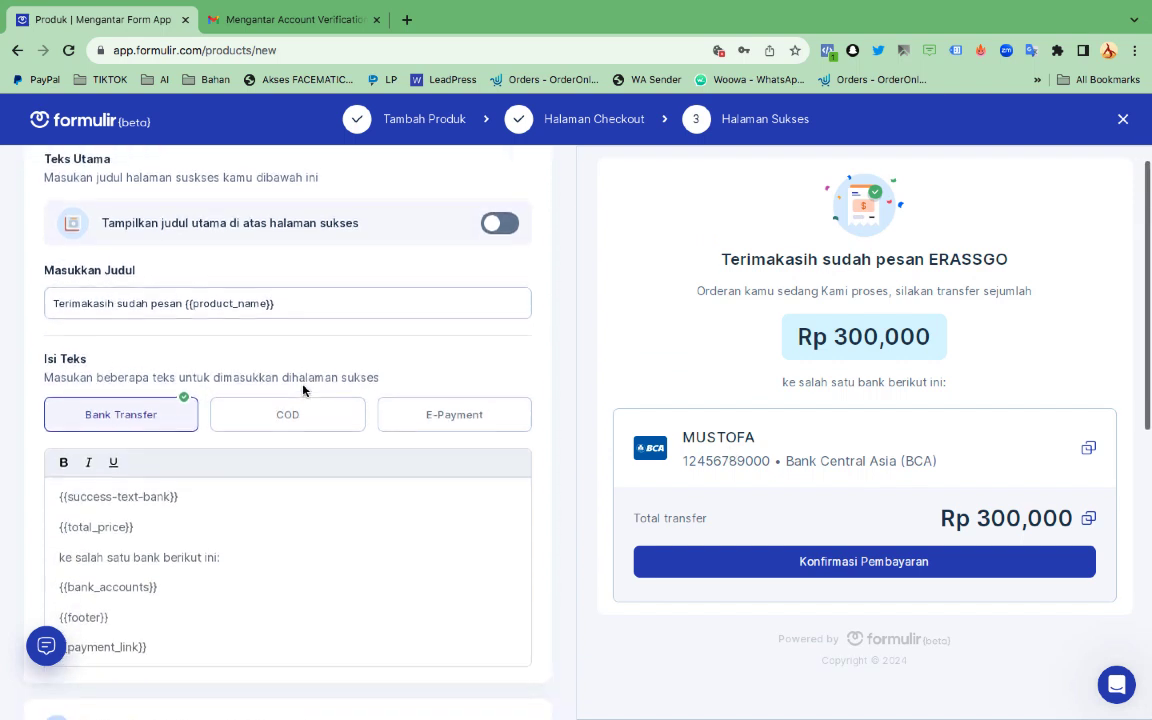
scroll(304, 391, down, 3)
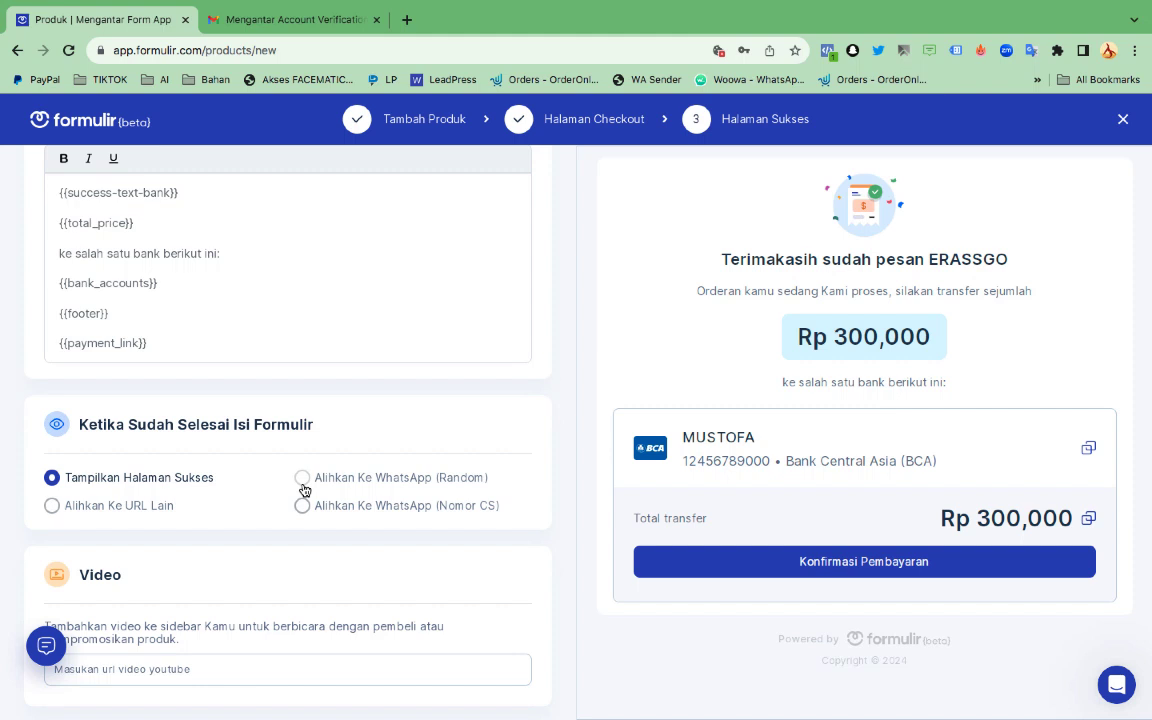
click(302, 479)
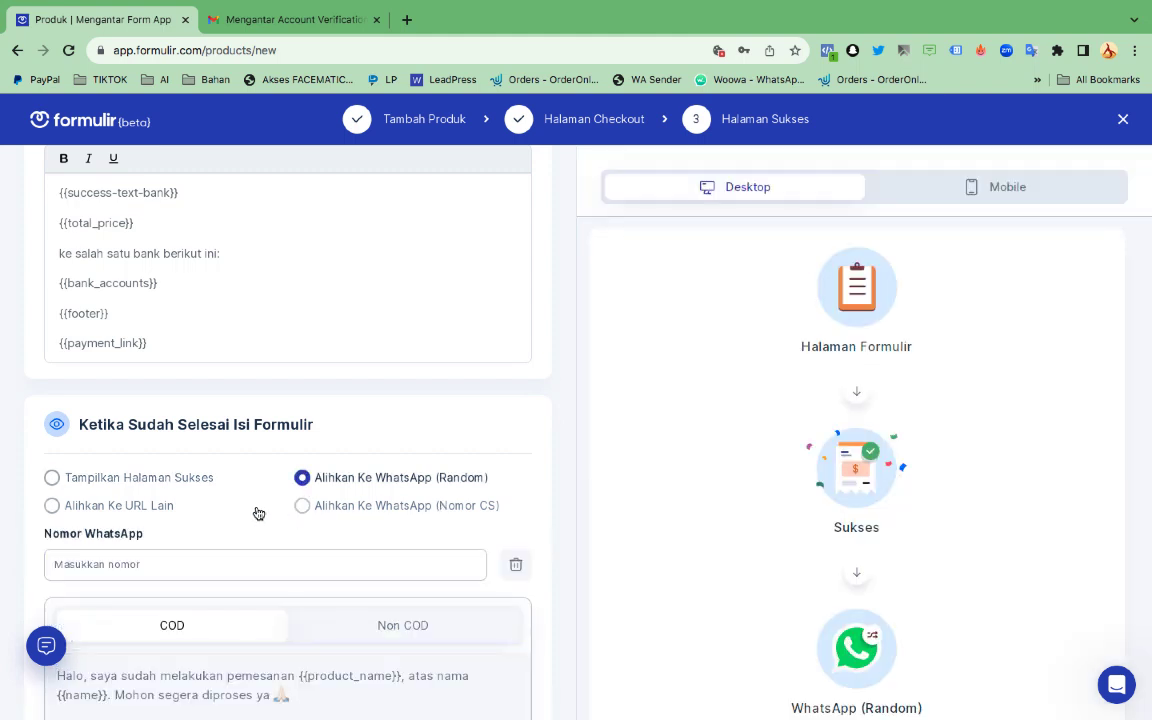
scroll(256, 511, down, 2)
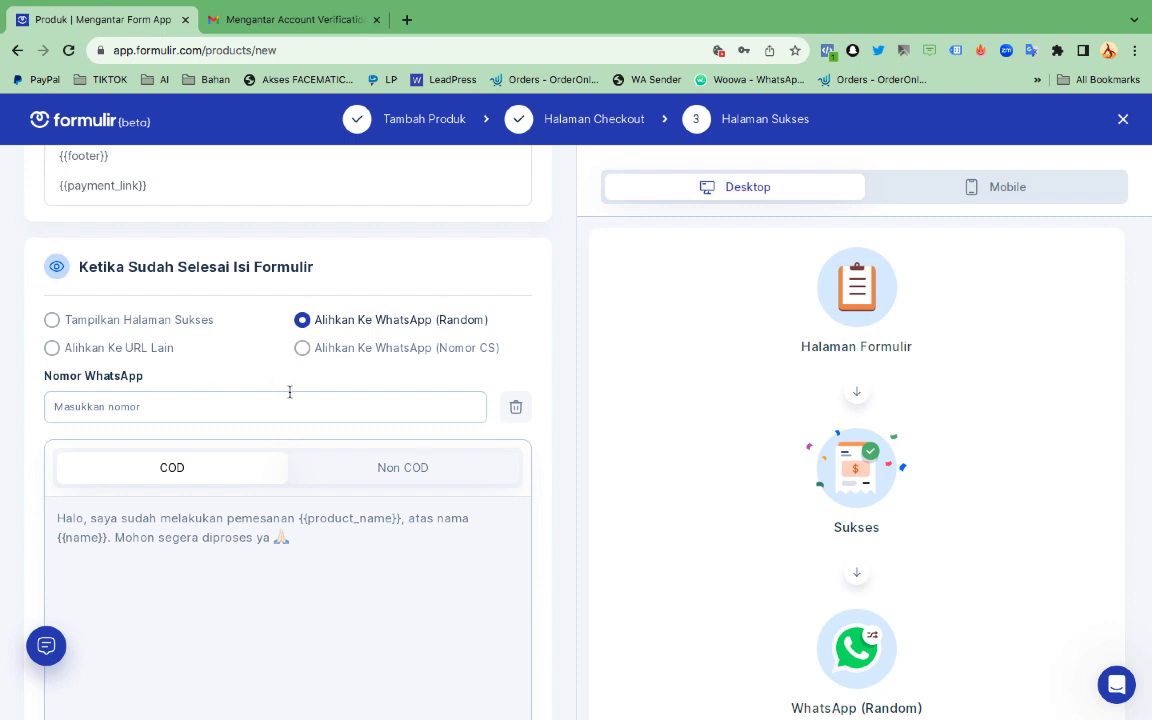
click(52, 320)
scroll(250, 406, down, 2)
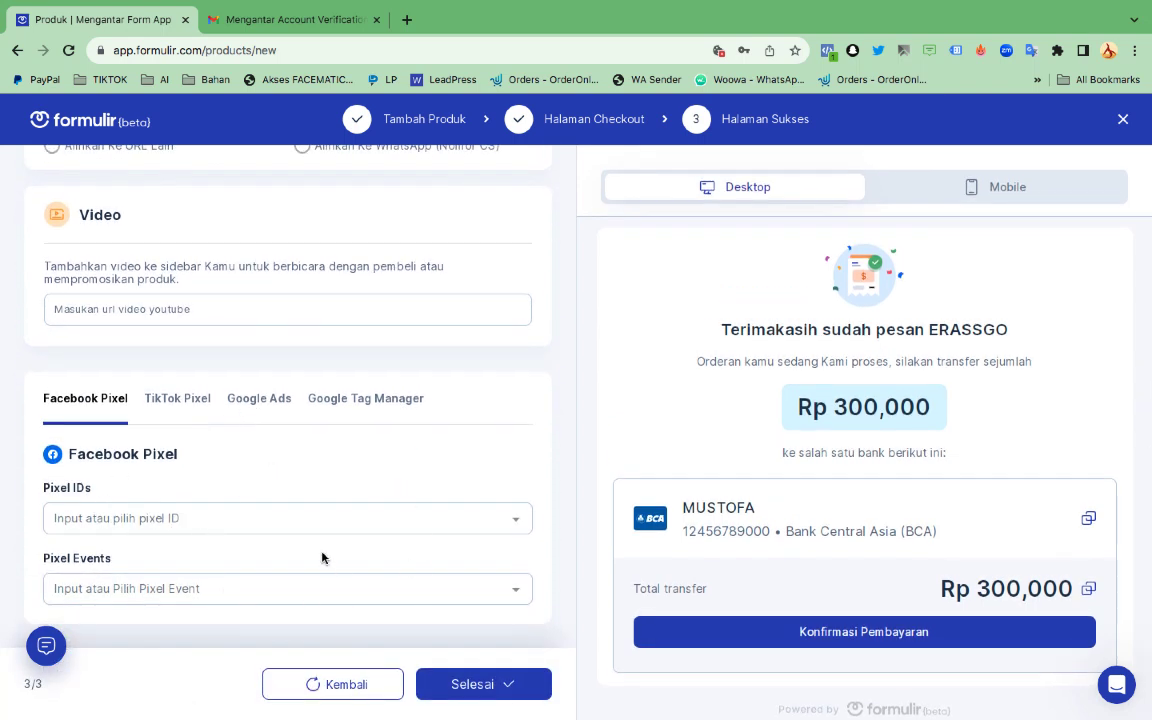
click(233, 601)
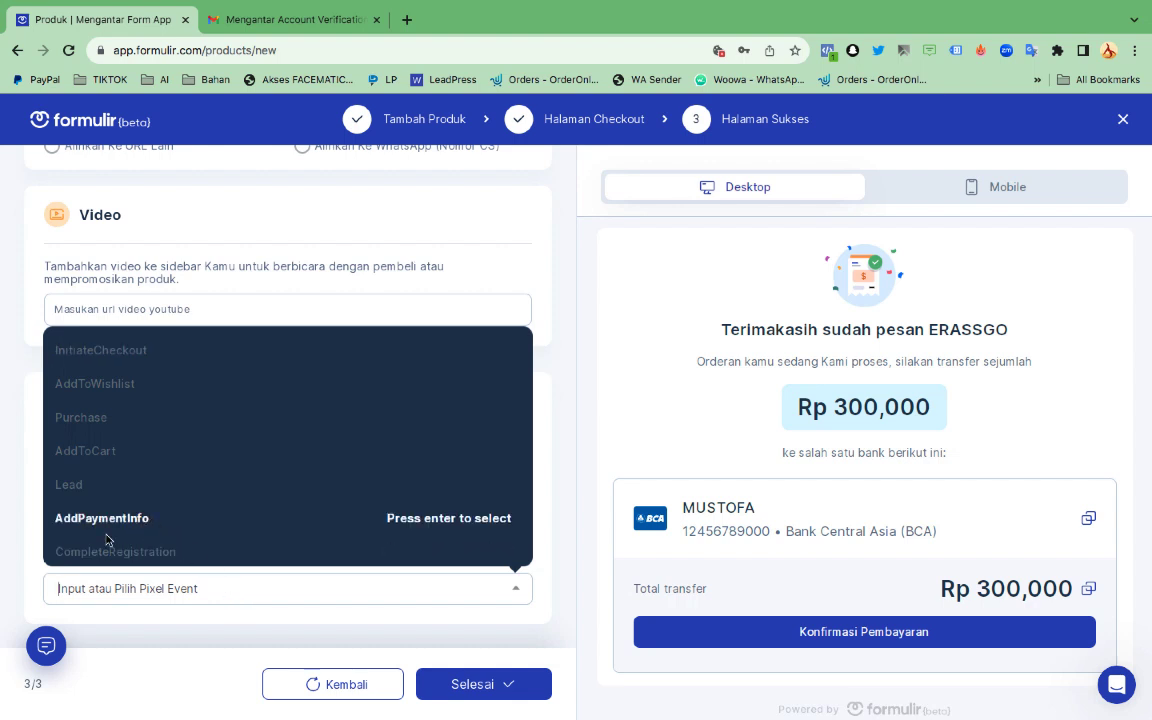
click(217, 628)
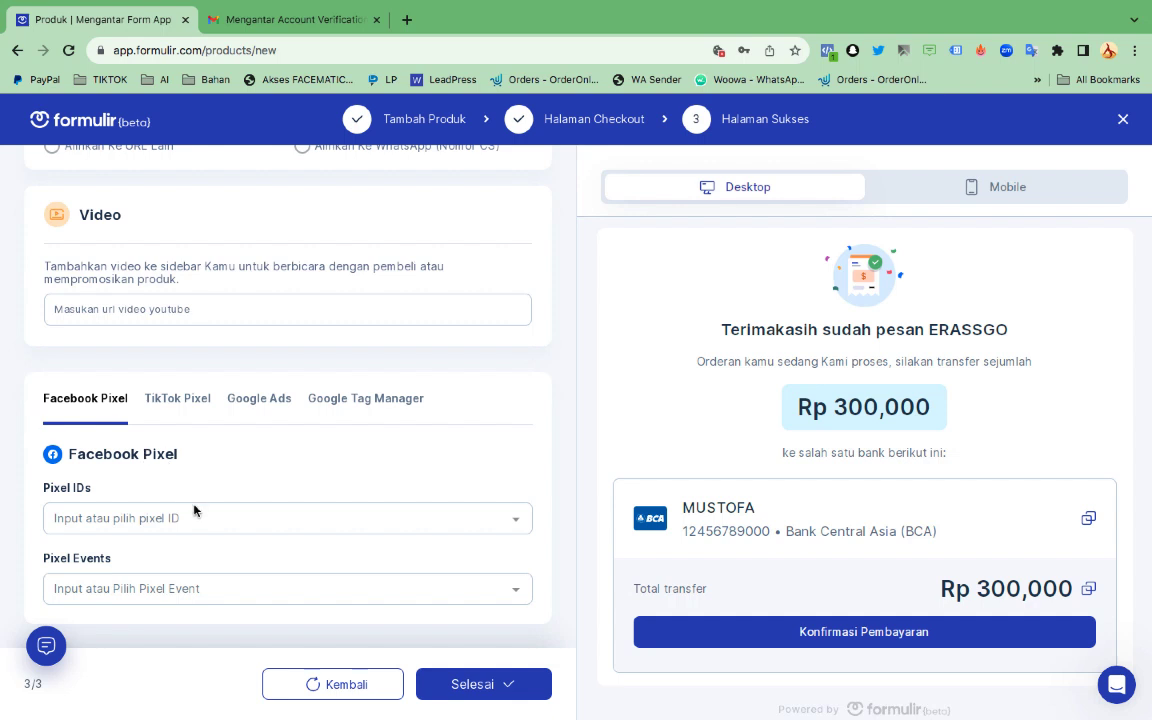
Publish ERASSGO, review its live checkout page, then close the 'ERASSGO Sudah Aktif!' dialog in the editor
click(489, 695)
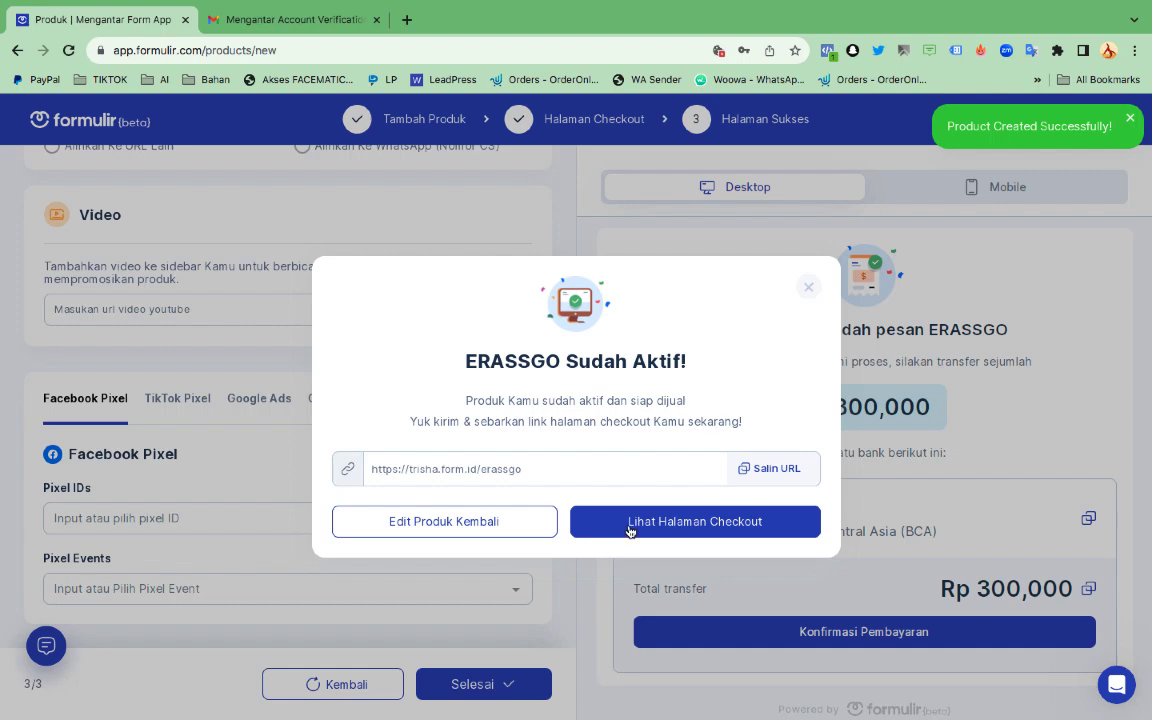
click(630, 522)
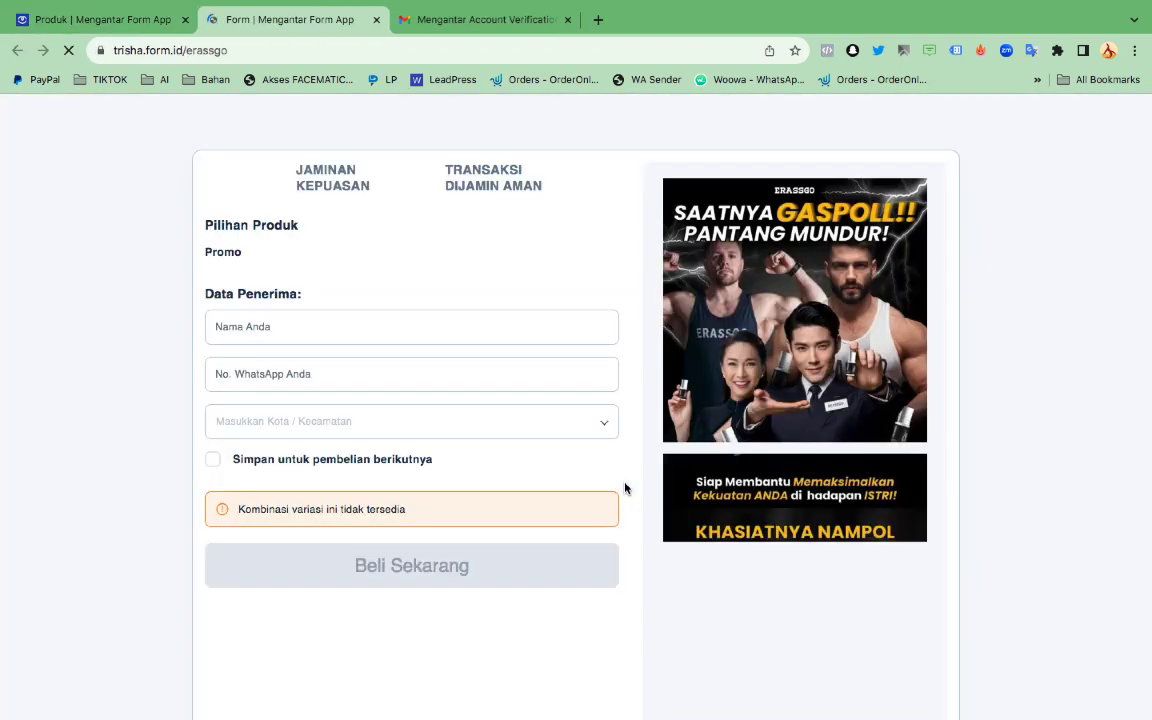
scroll(565, 331, down, 2)
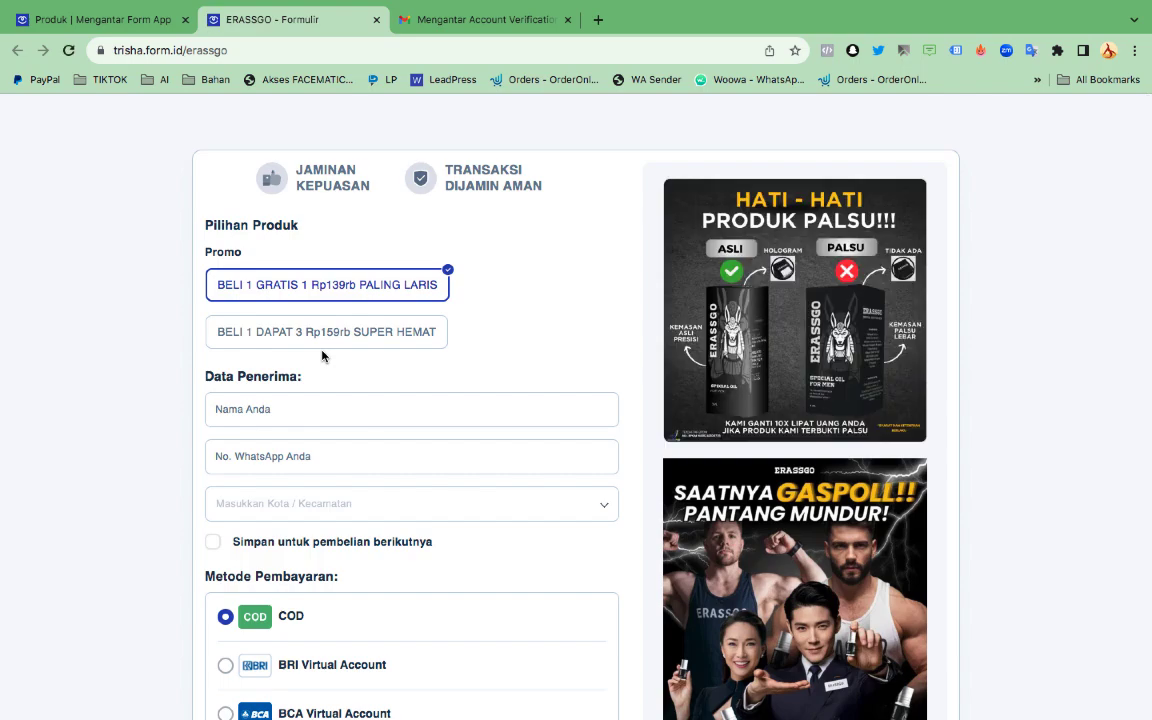
scroll(322, 356, down, 6)
scroll(322, 356, up, 7)
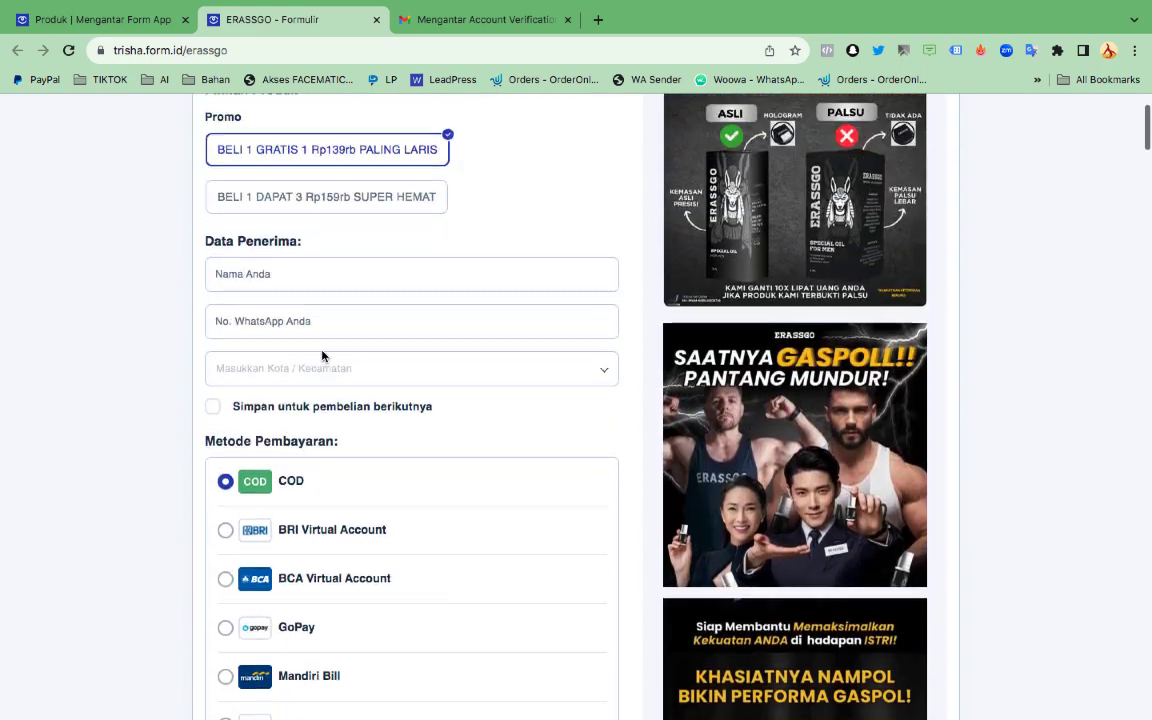
scroll(322, 356, down, 2)
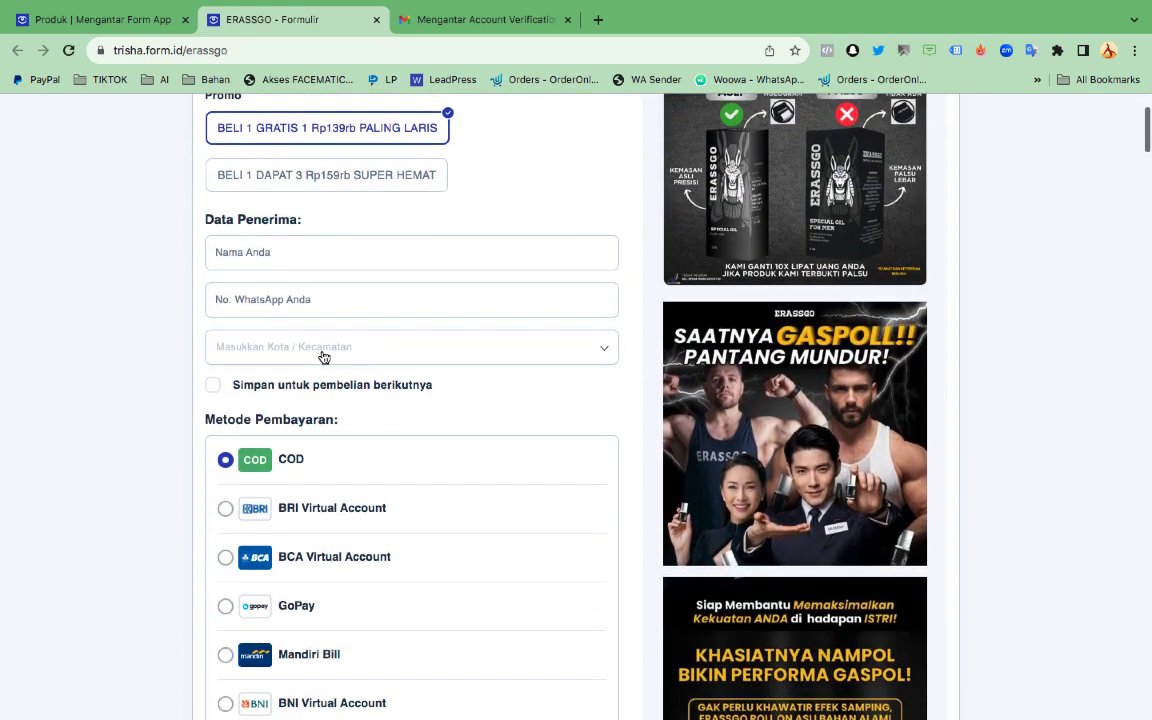
click(132, 22)
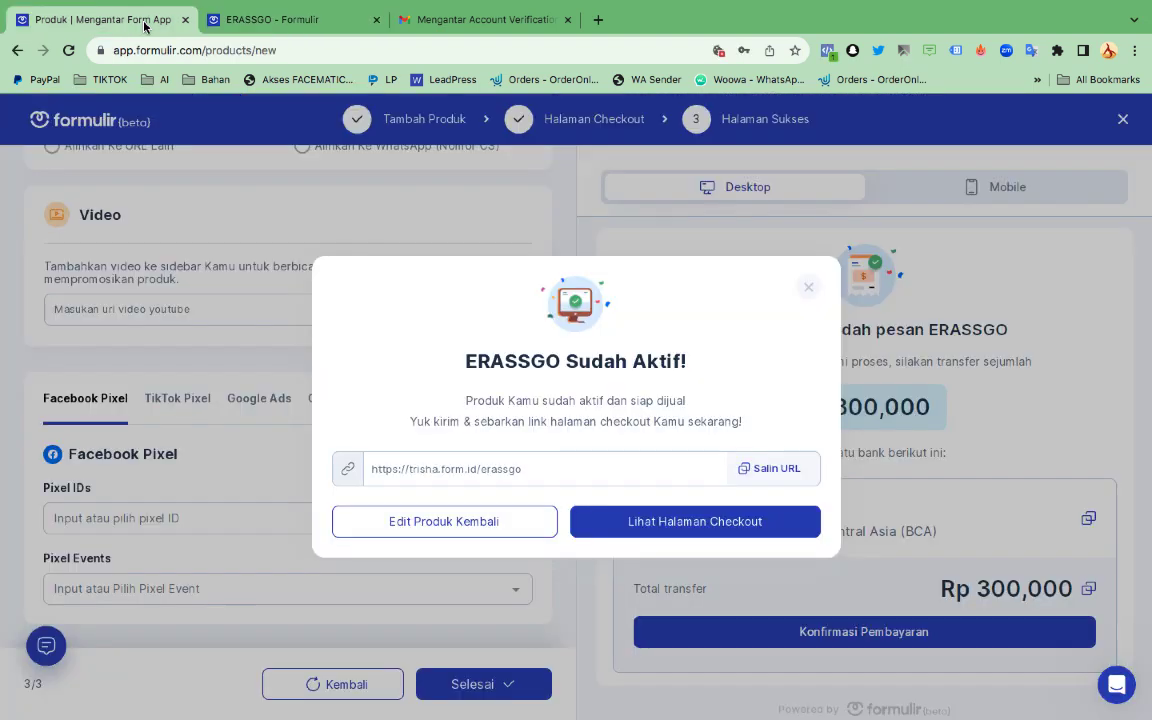
click(812, 291)
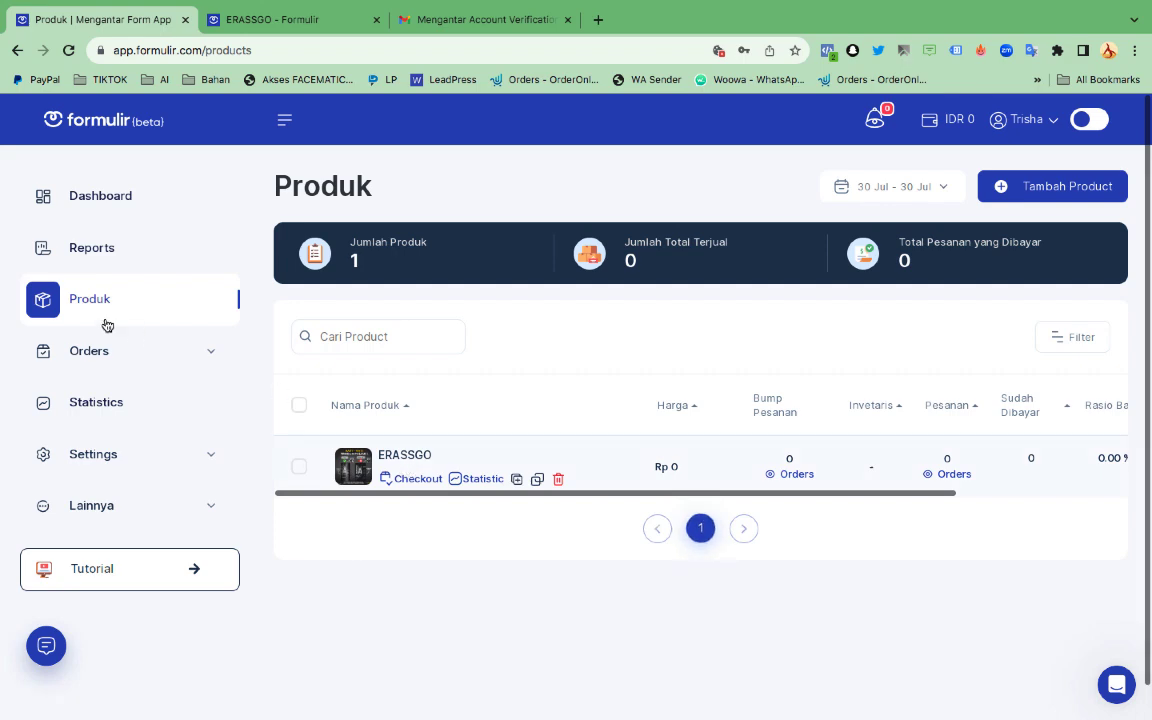
Open ERASSGO from the Produk list for editing
click(404, 455)
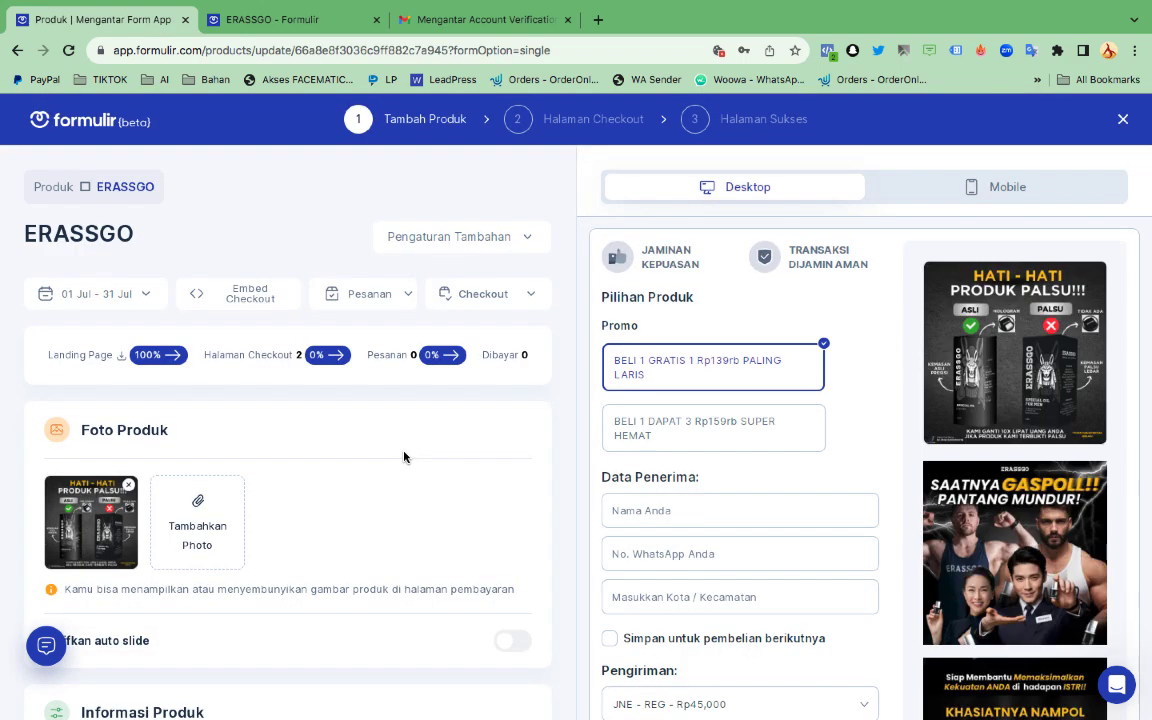
scroll(404, 456, down, 5)
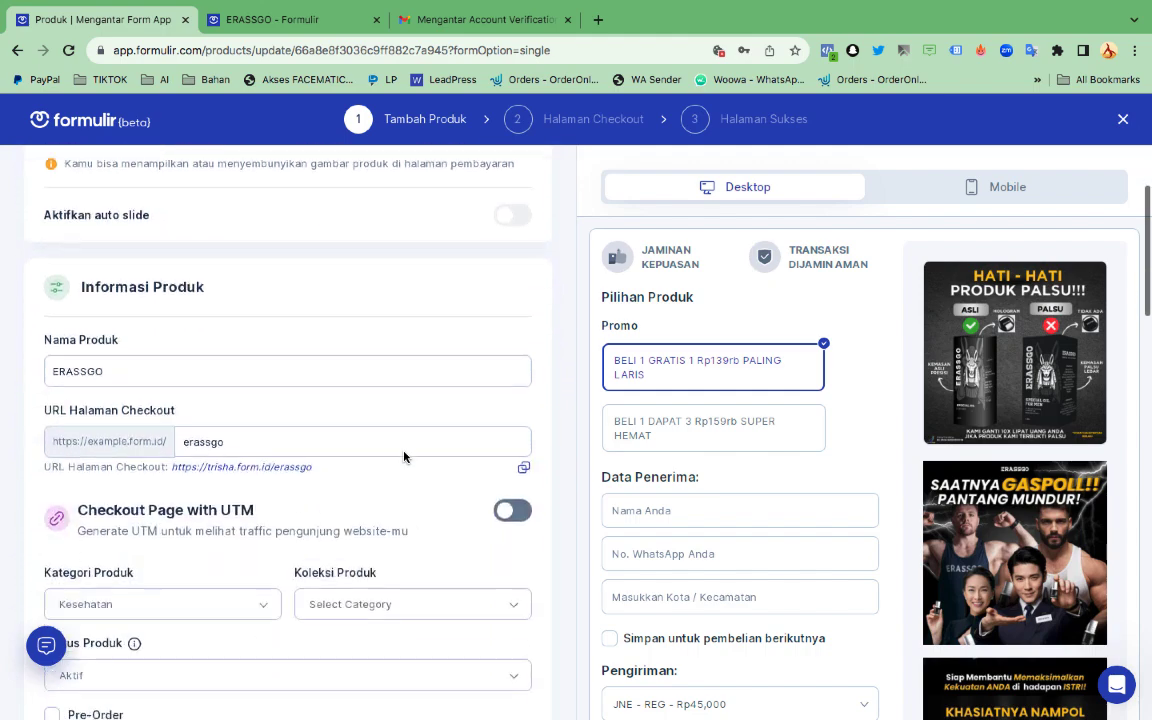
scroll(404, 456, up, 5)
scroll(404, 456, down, 15)
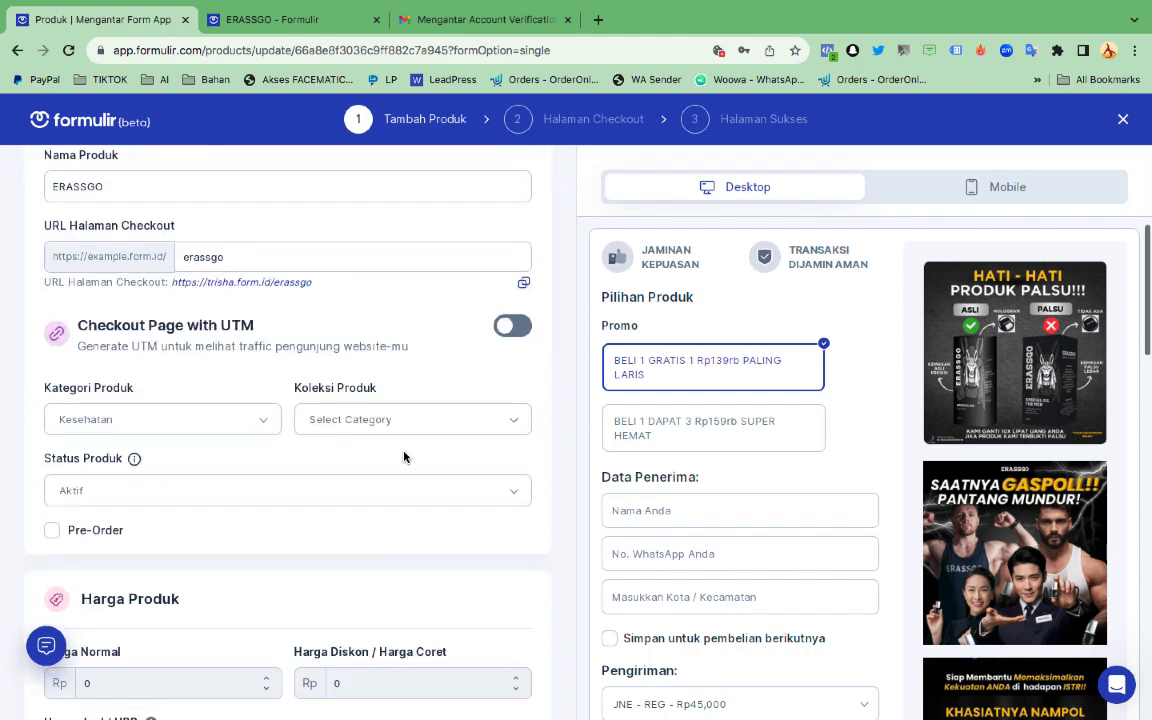
scroll(404, 456, down, 5)
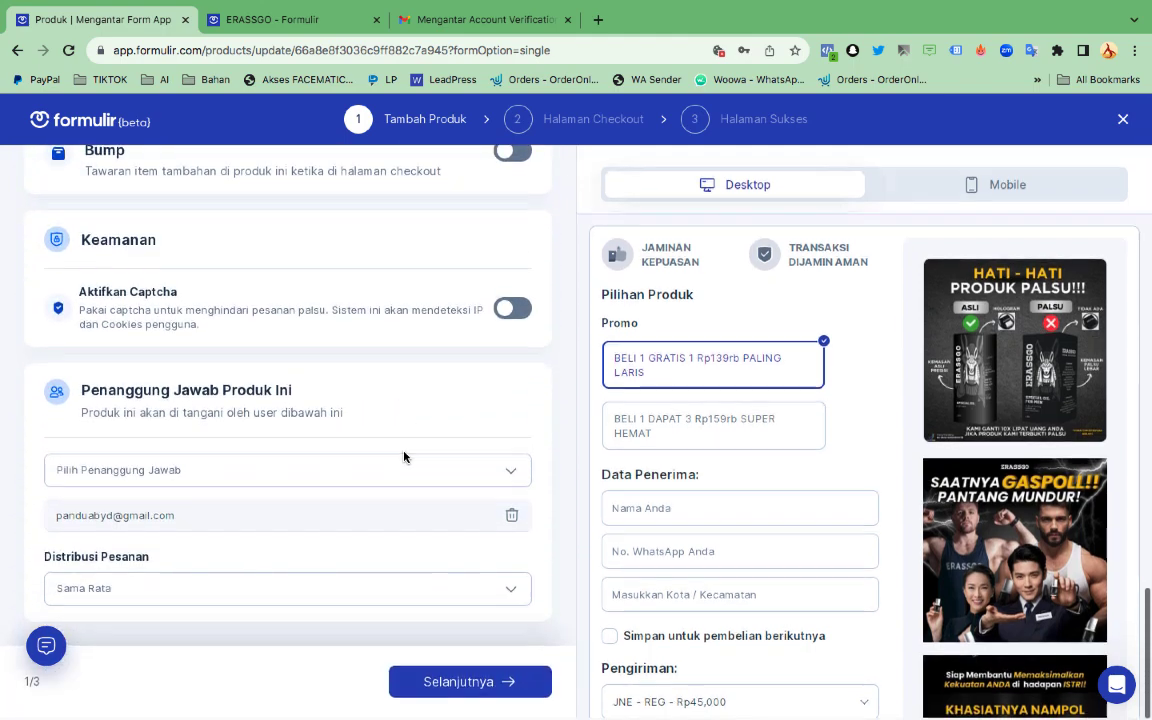
scroll(404, 456, up, 3)
scroll(404, 456, up, 1)
scroll(404, 456, down, 4)
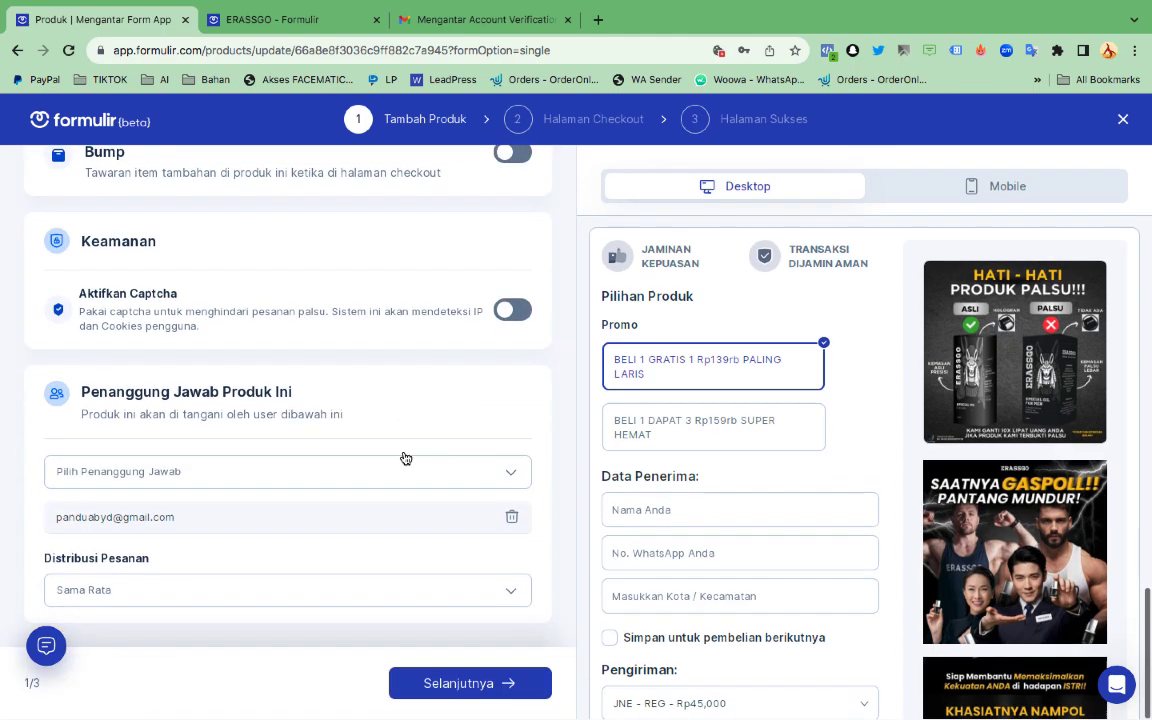
Go to Halaman Checkout and choose Tema TukTuk as the form theme
click(469, 686)
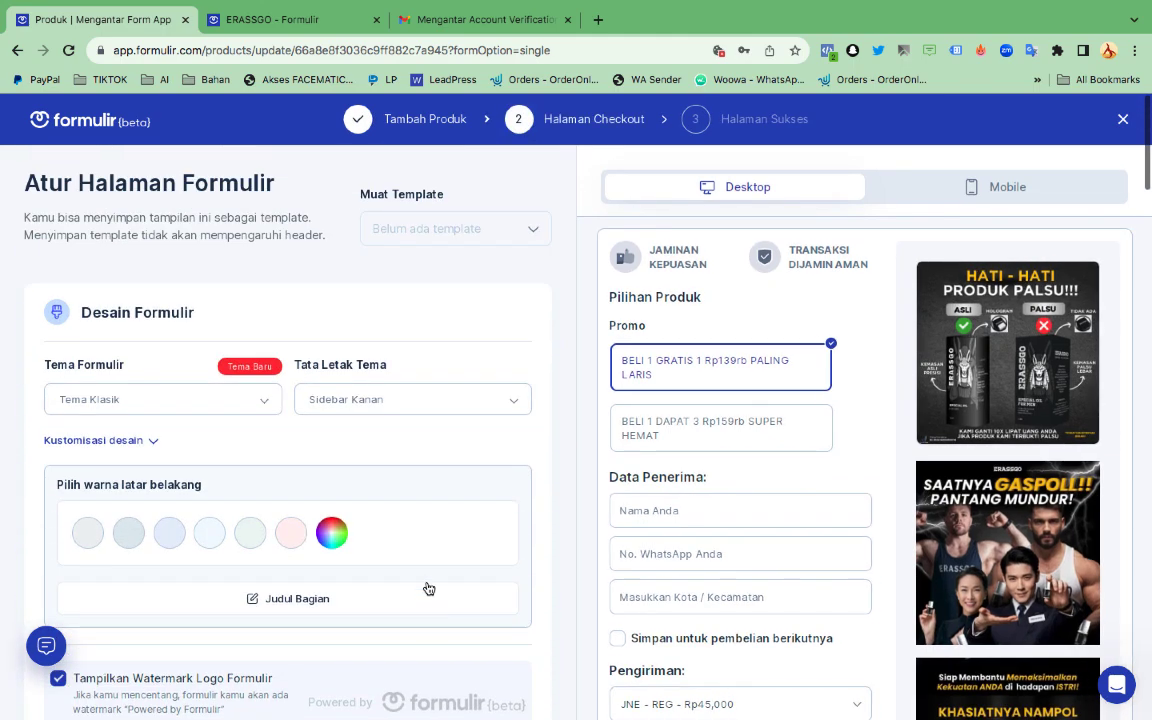
click(205, 412)
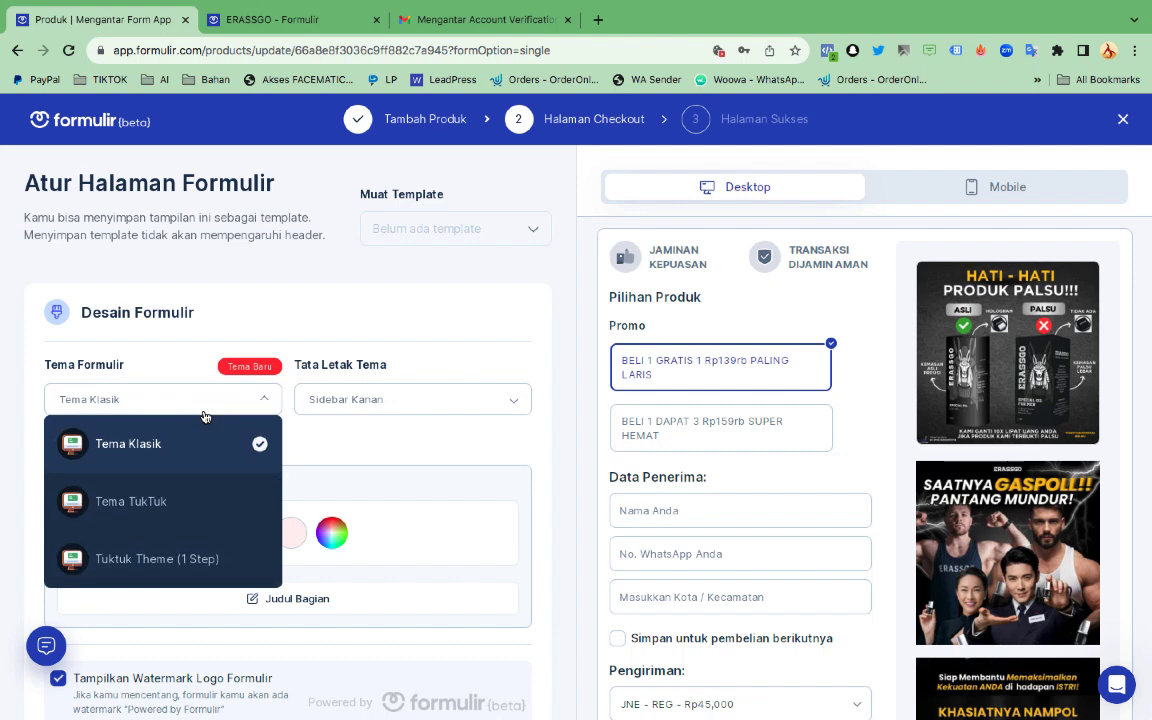
click(171, 503)
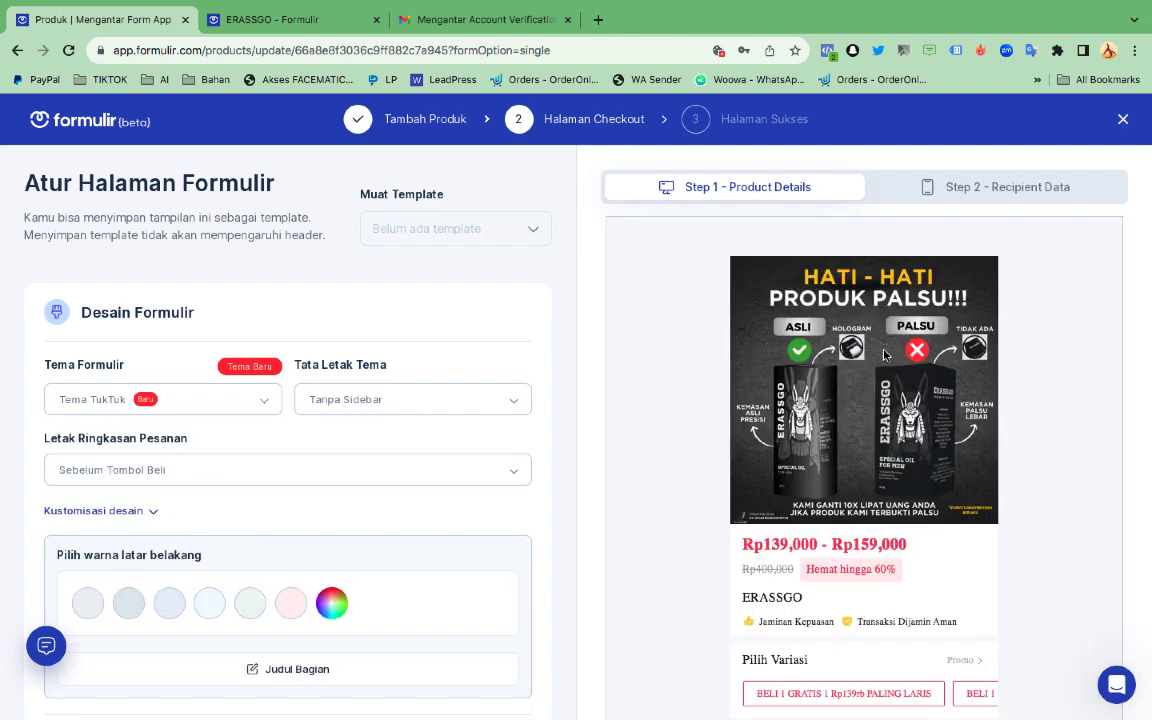
scroll(940, 362, down, 3)
scroll(940, 362, down, 6)
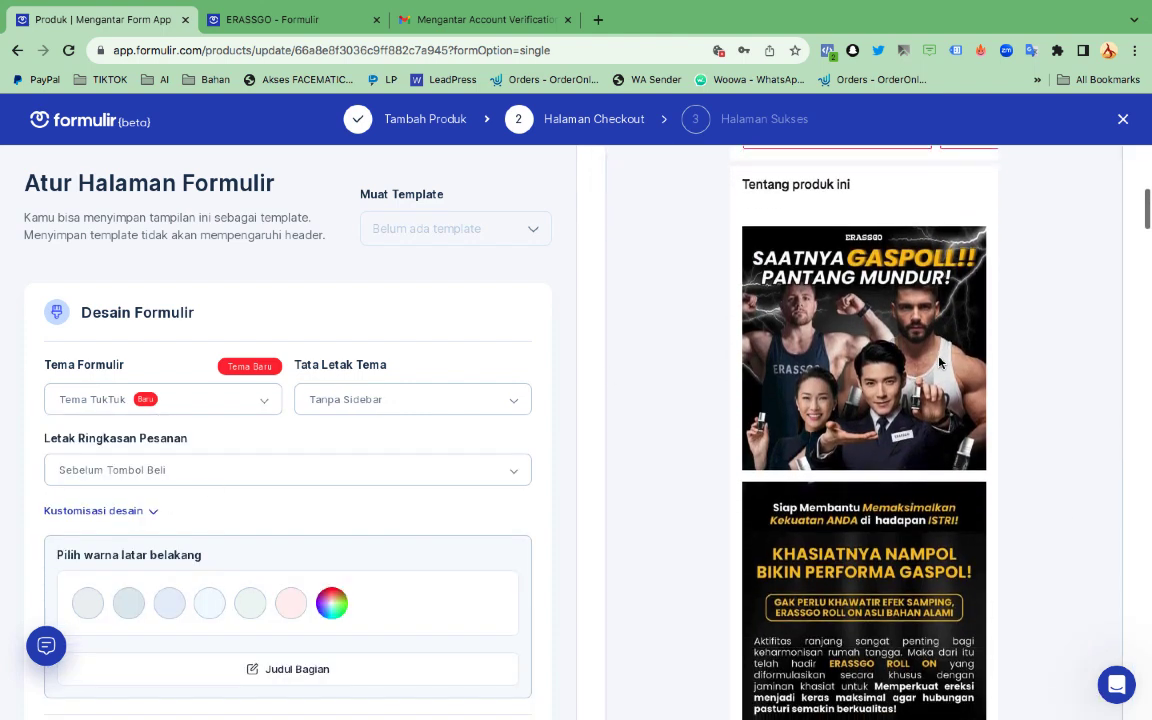
scroll(940, 362, down, 10)
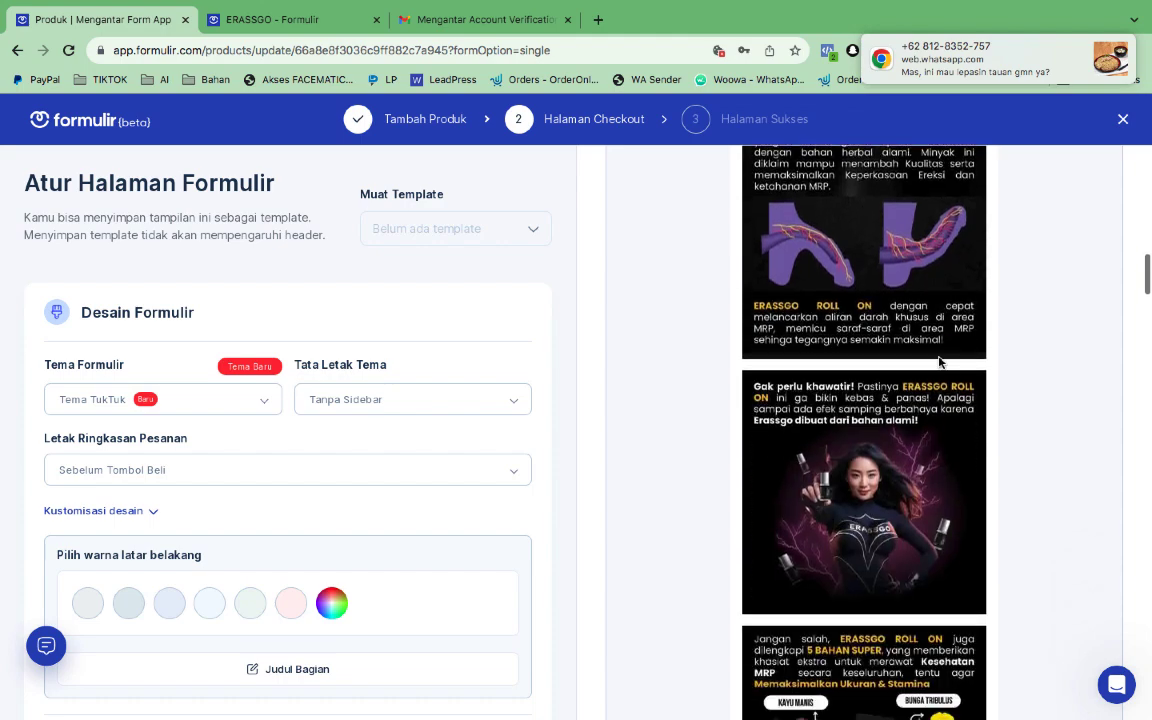
scroll(940, 362, down, 10)
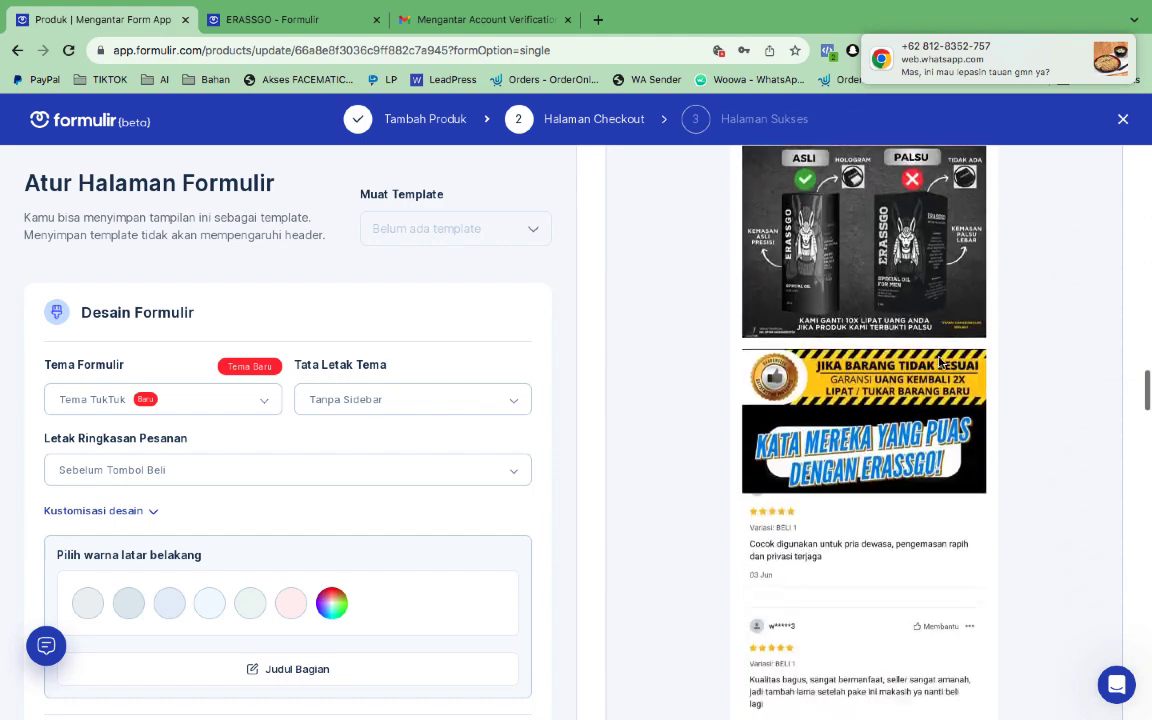
scroll(940, 362, down, 10)
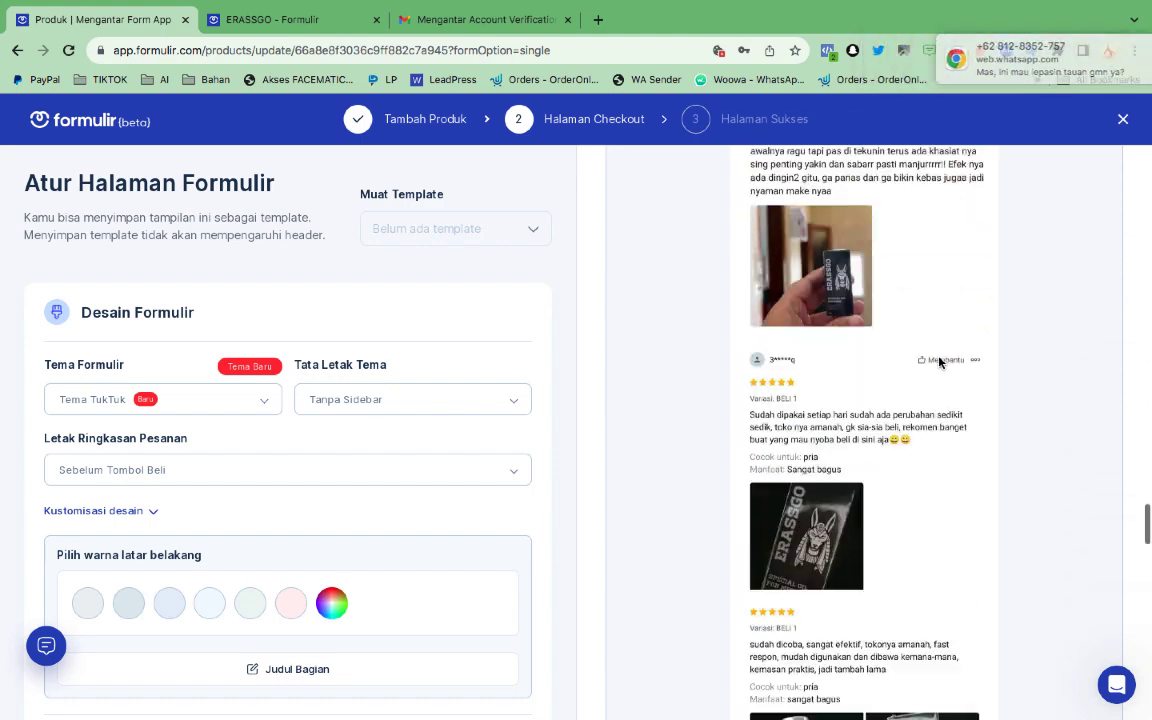
scroll(940, 362, down, 10)
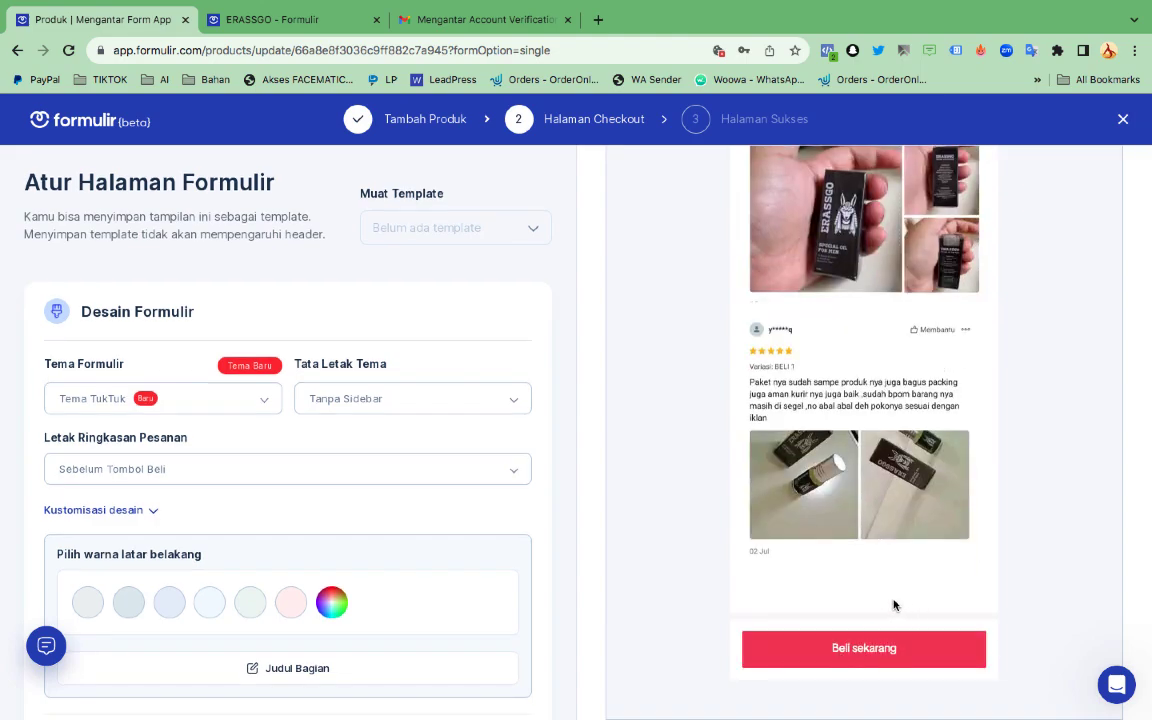
scroll(894, 605, up, 15)
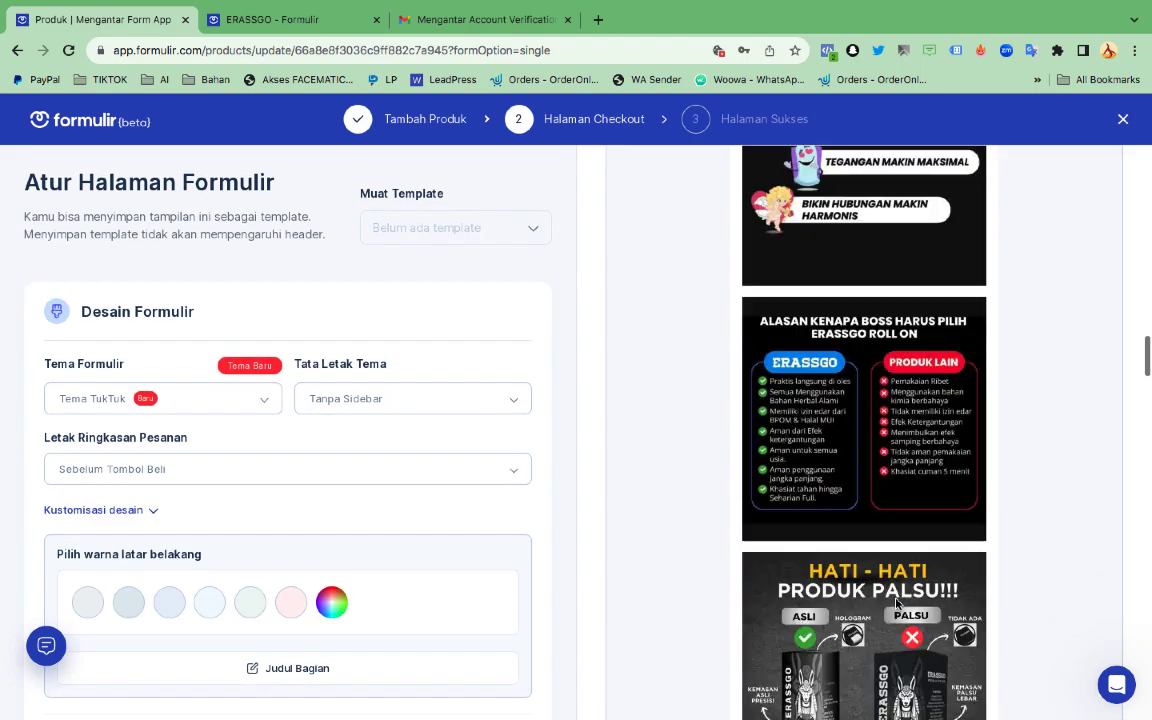
scroll(897, 603, up, 10)
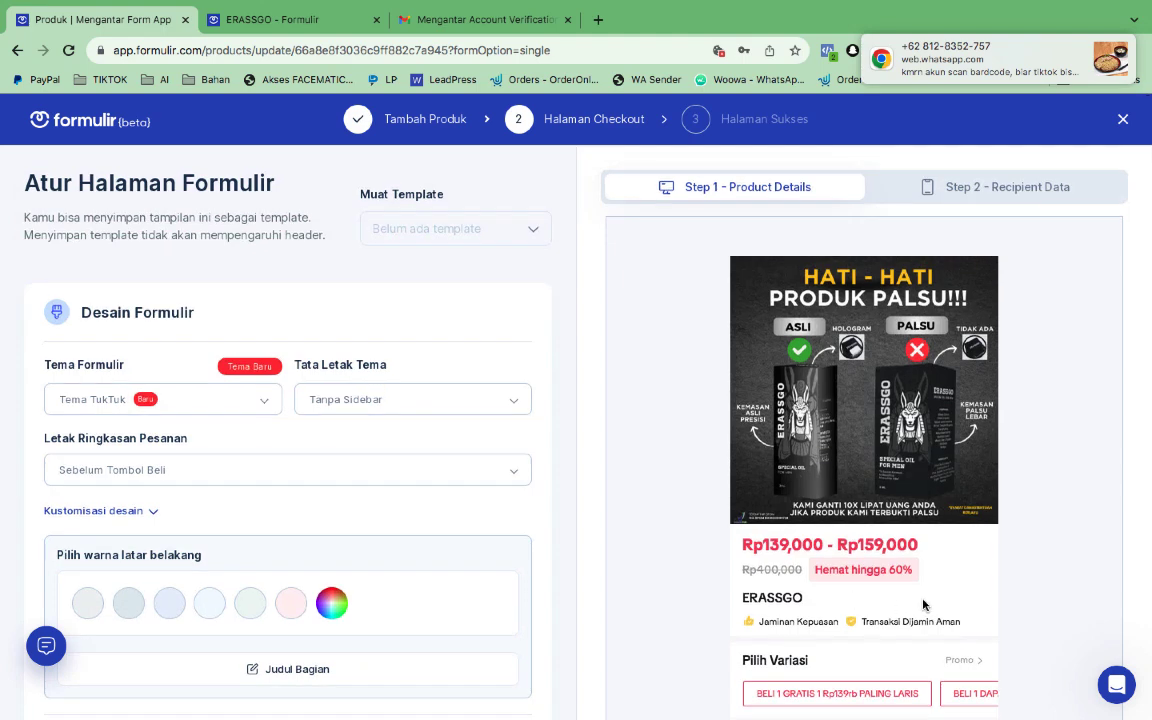
scroll(945, 600, down, 1)
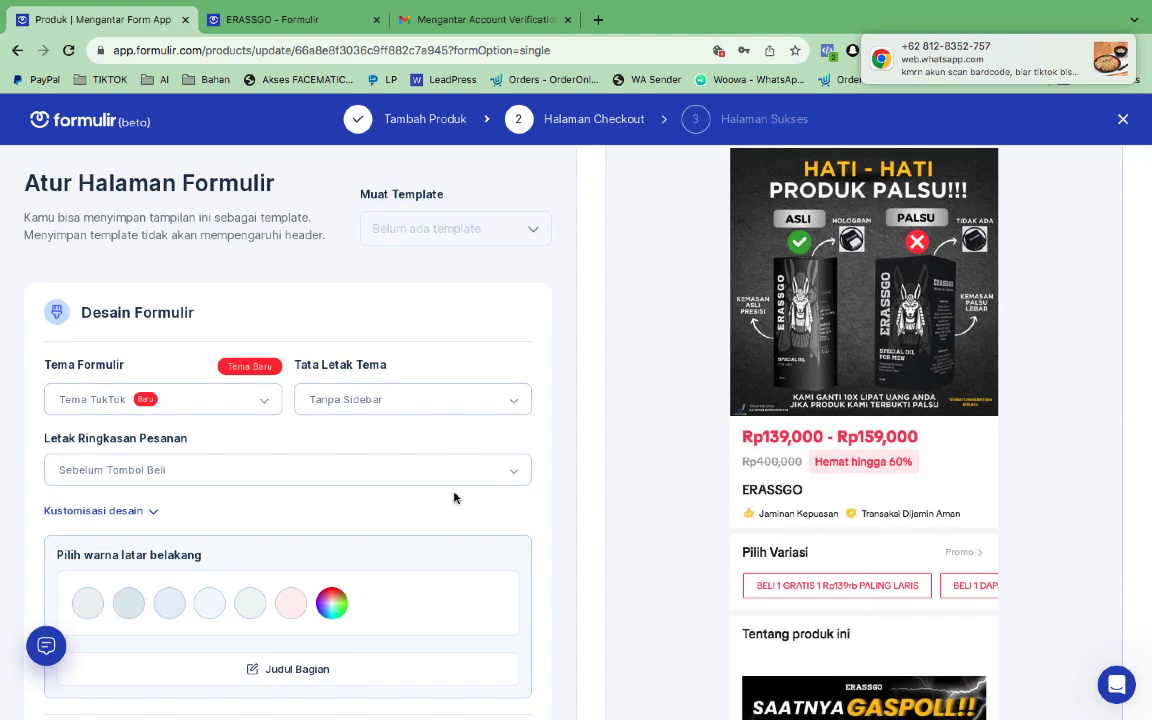
scroll(453, 497, down, 7)
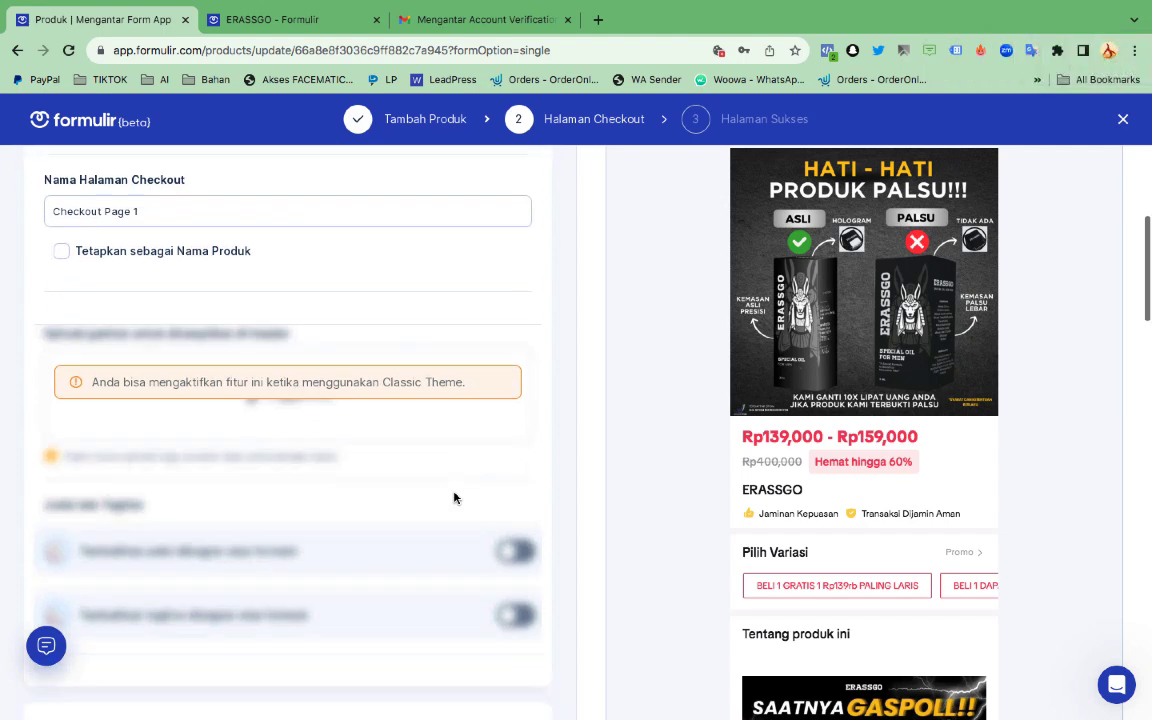
scroll(453, 497, down, 4)
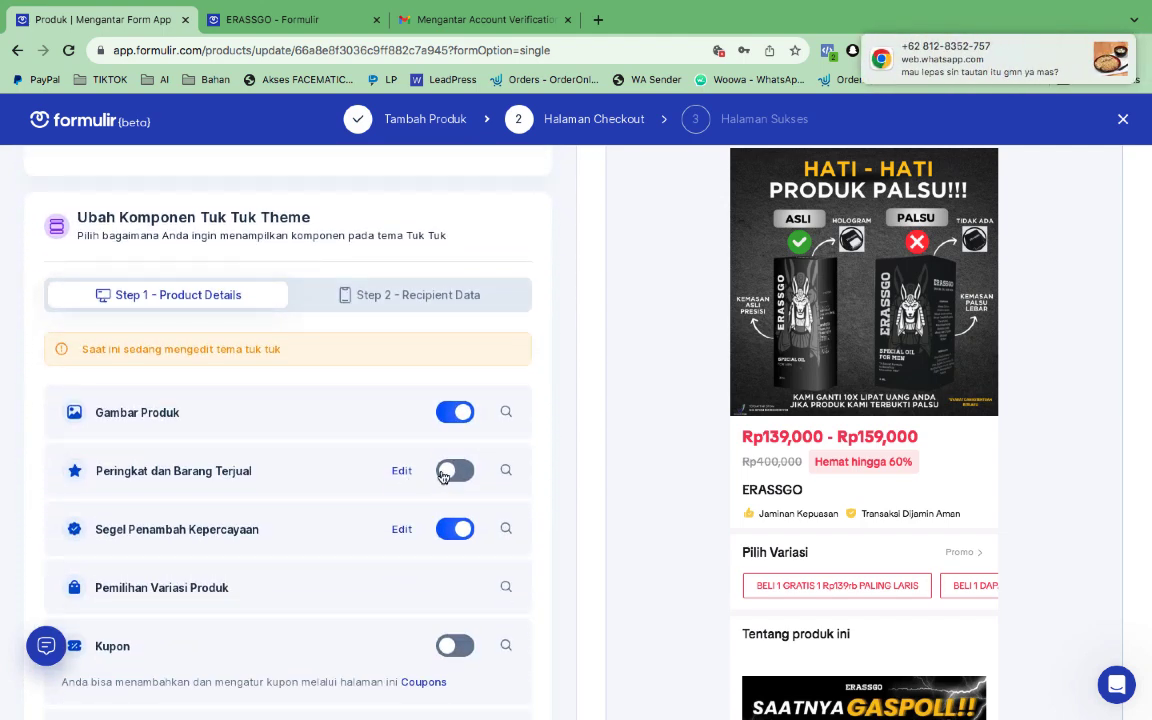
Turn on Peringkat dan Barang Terjual, keeping the yellow star colour
click(455, 471)
scroll(450, 476, down, 3)
scroll(450, 476, up, 1)
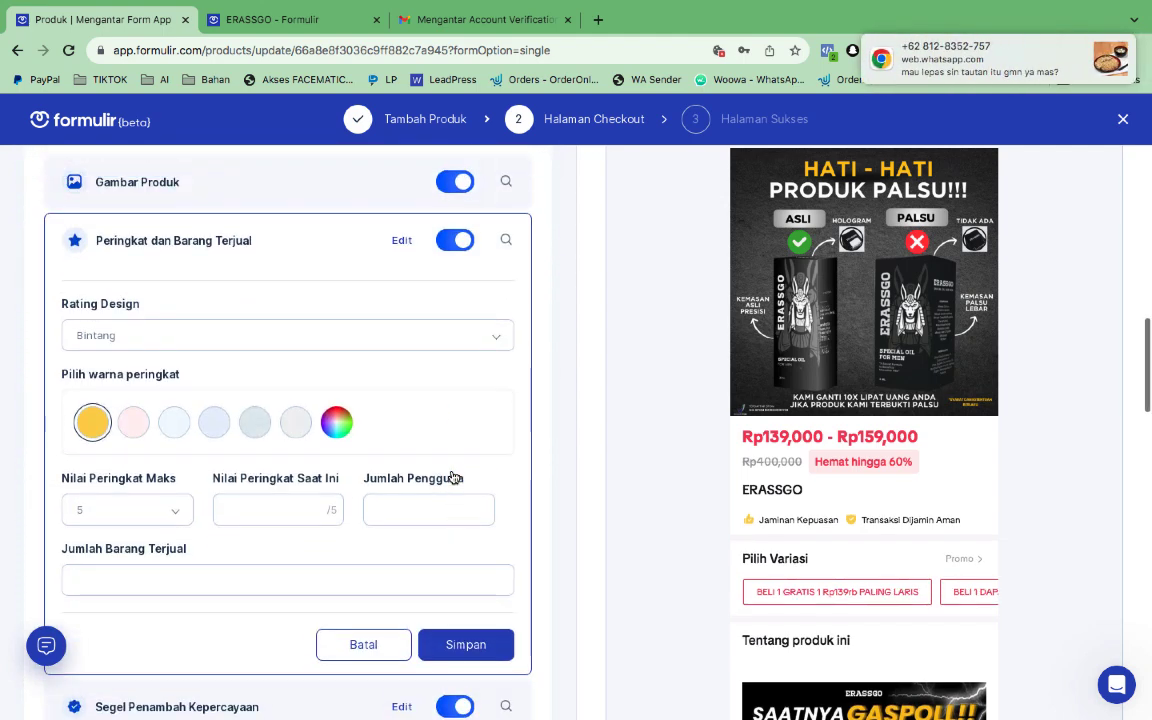
scroll(452, 478, up, 1)
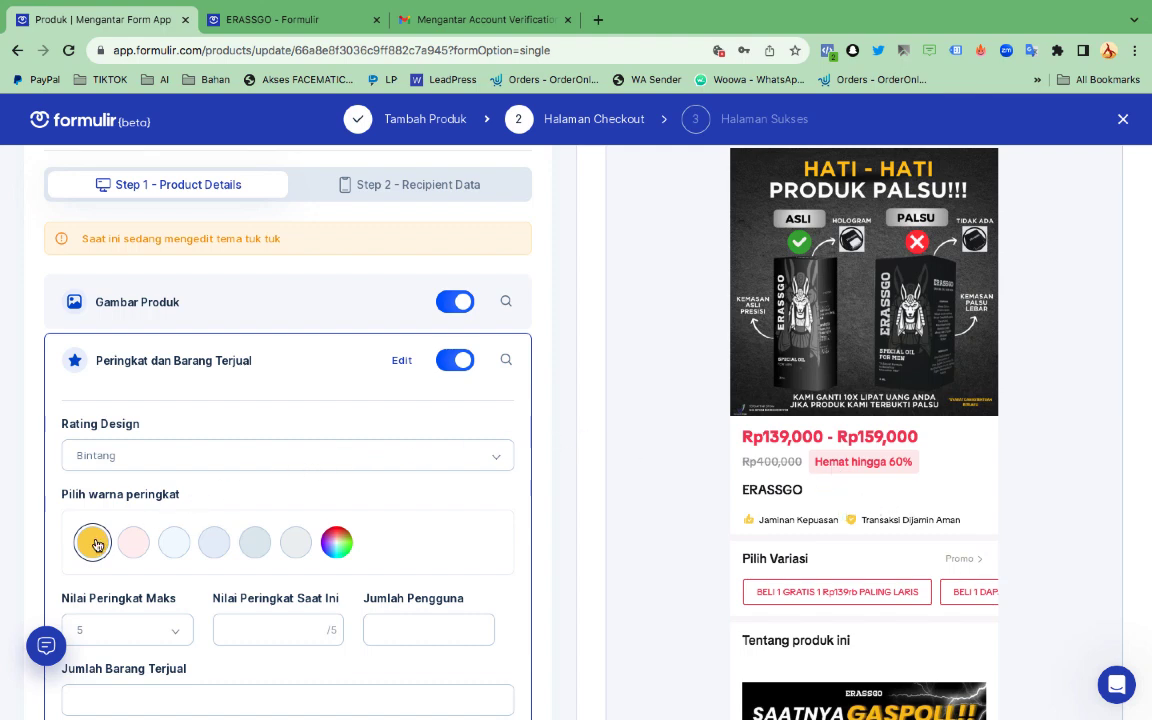
click(336, 542)
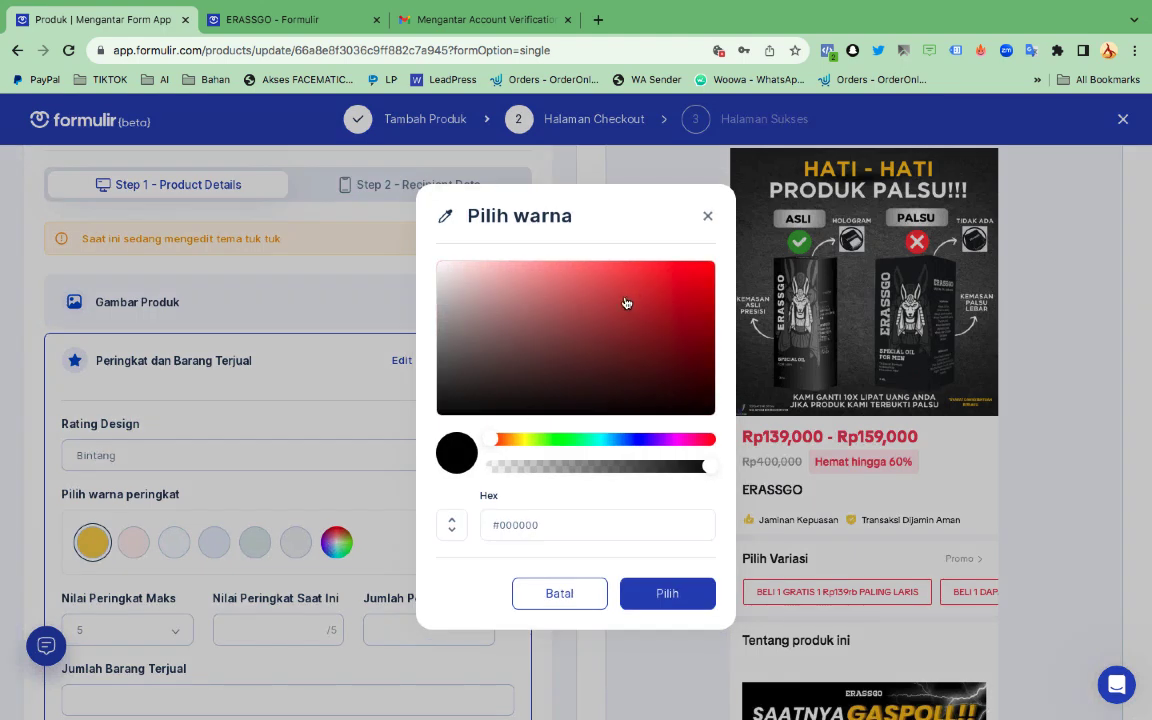
click(710, 278)
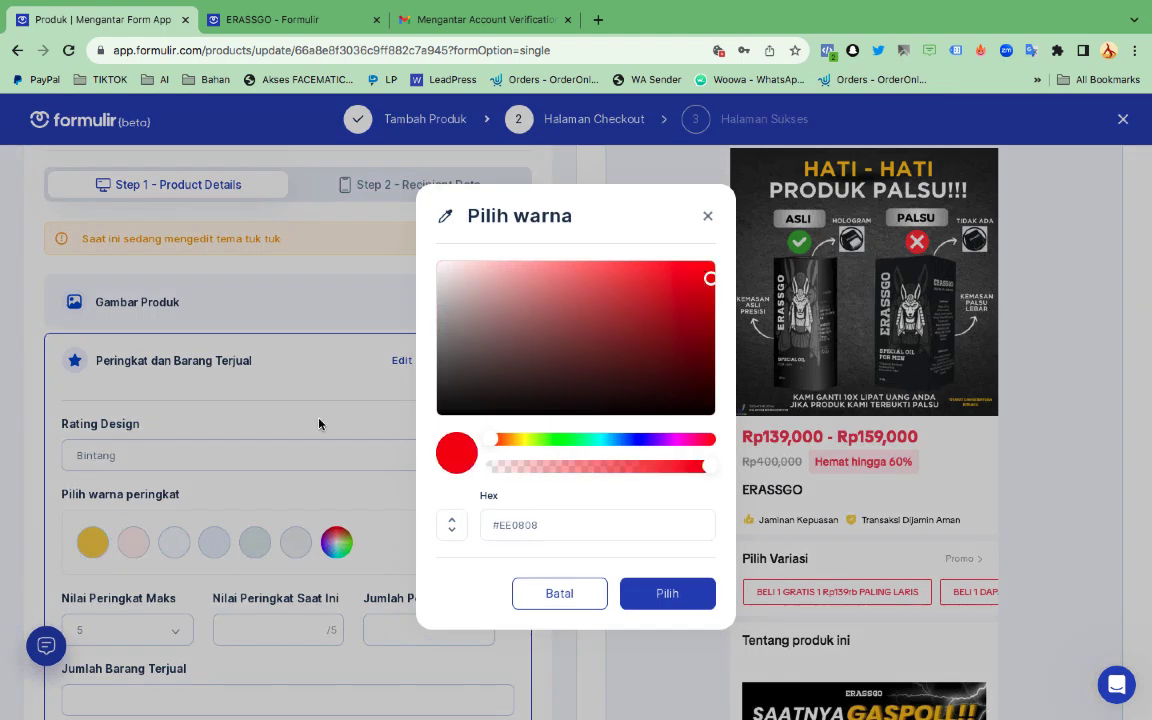
click(319, 424)
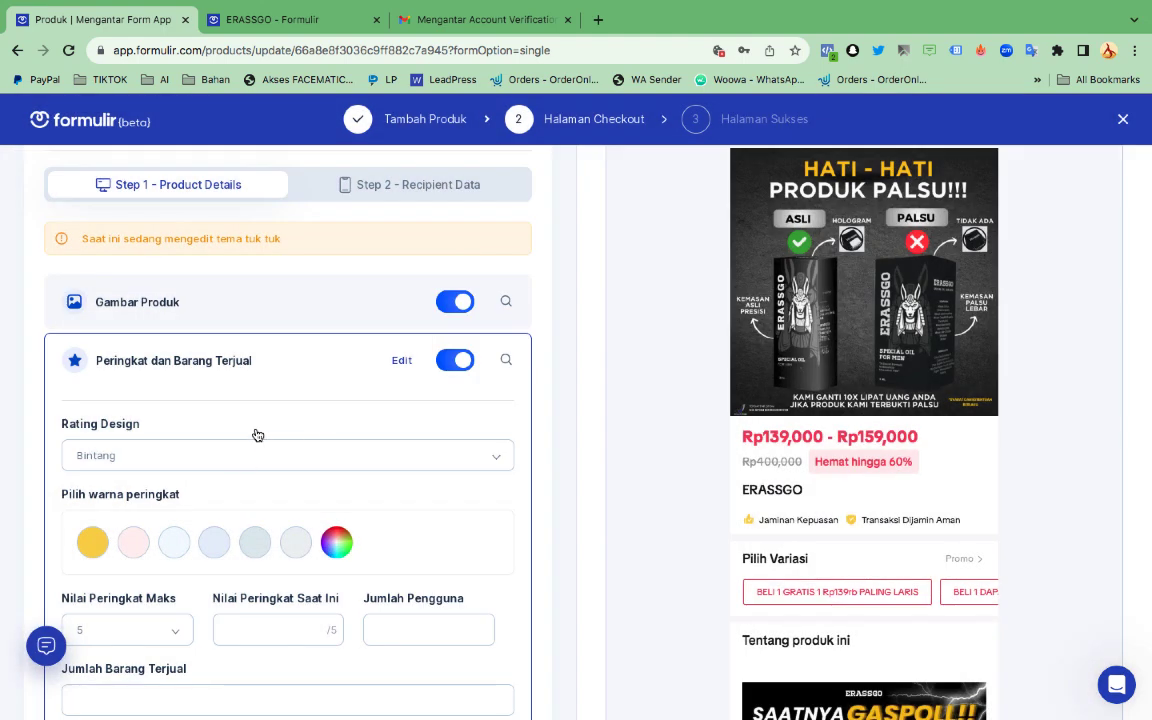
scroll(214, 531, down, 2)
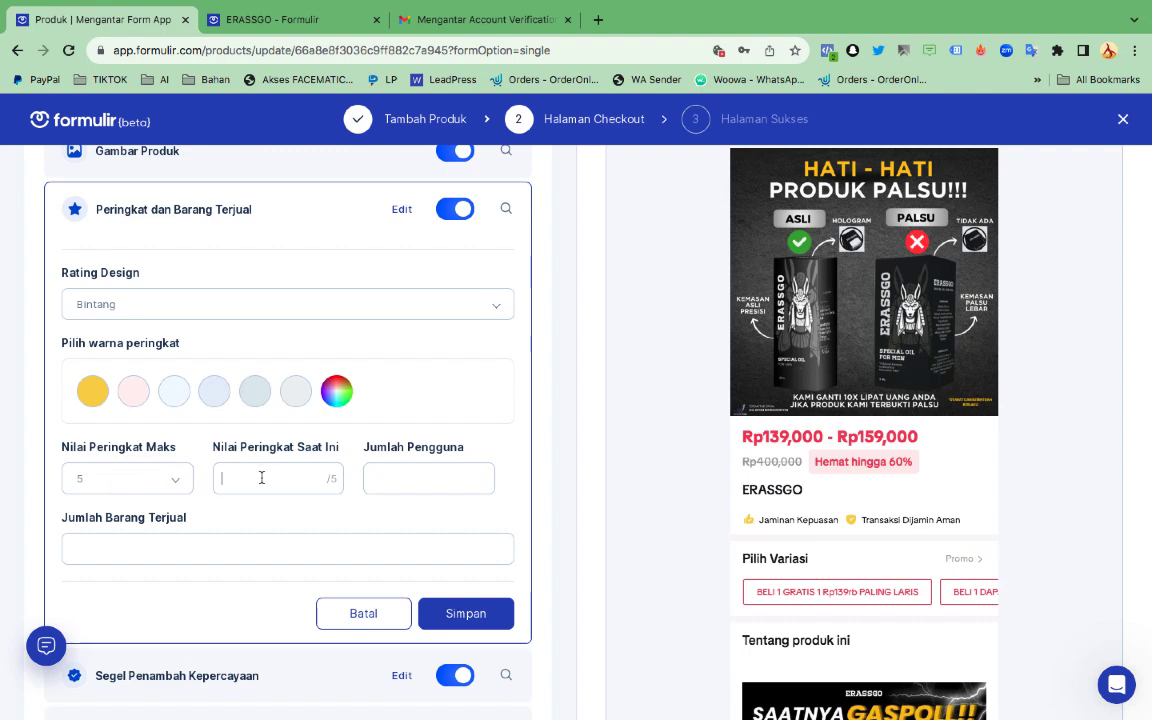
Enter rating 5, 10897 users and 10897 items sold, then save
text(5)
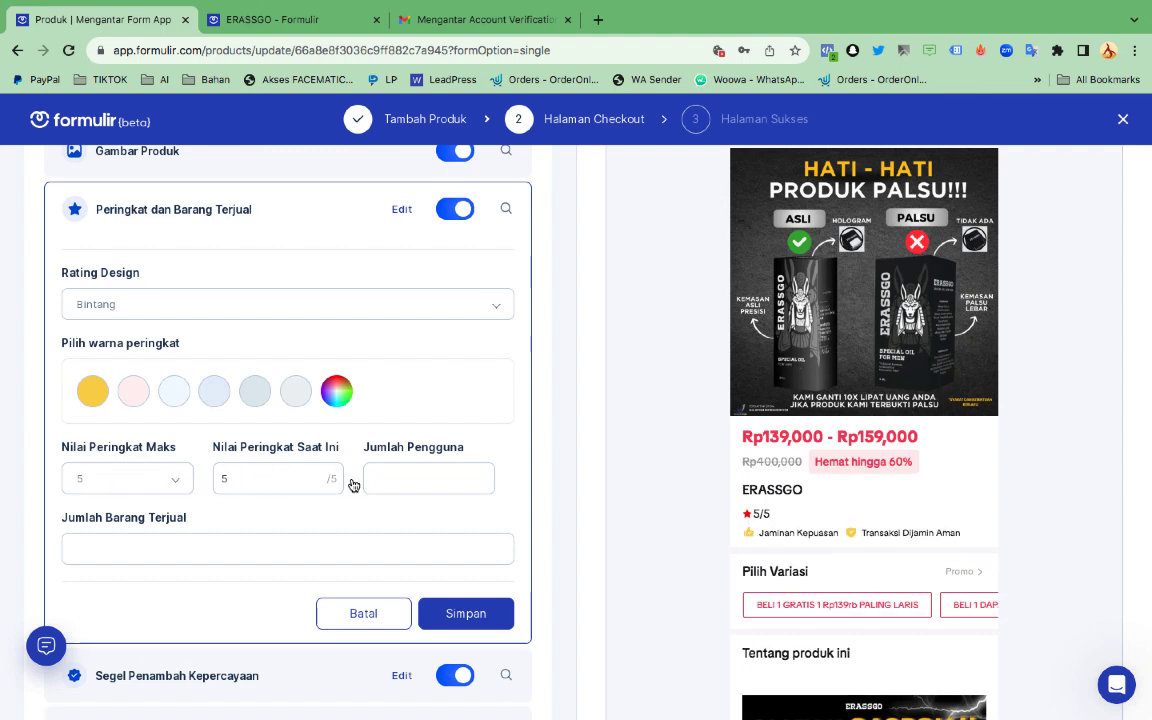
click(388, 479)
text(1)
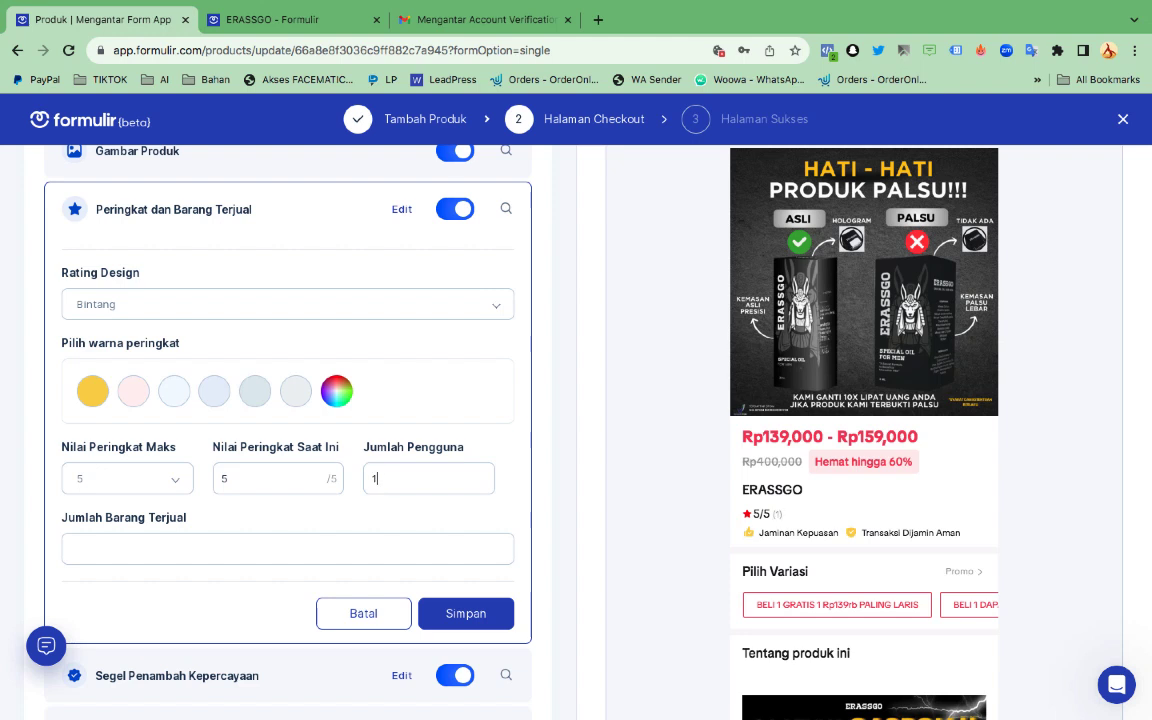
text(000)
text(897)
double_click(381, 479)
key(ctrl+c)
click(291, 556)
key(ctrl+v)
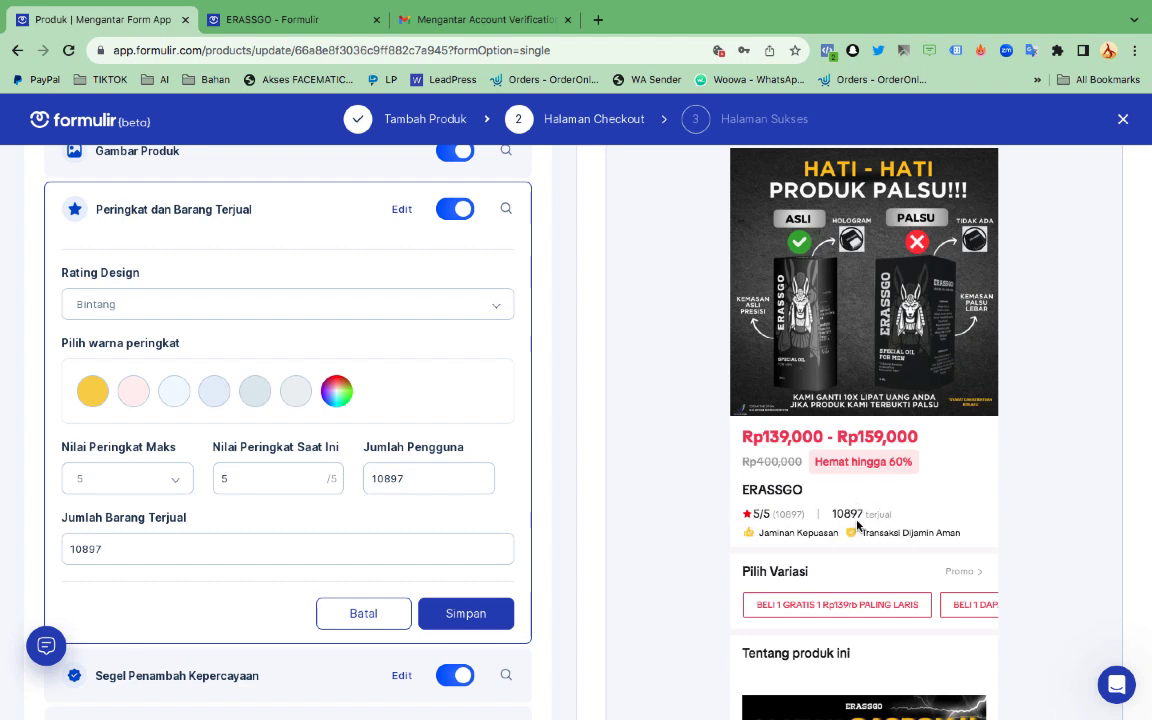
click(467, 613)
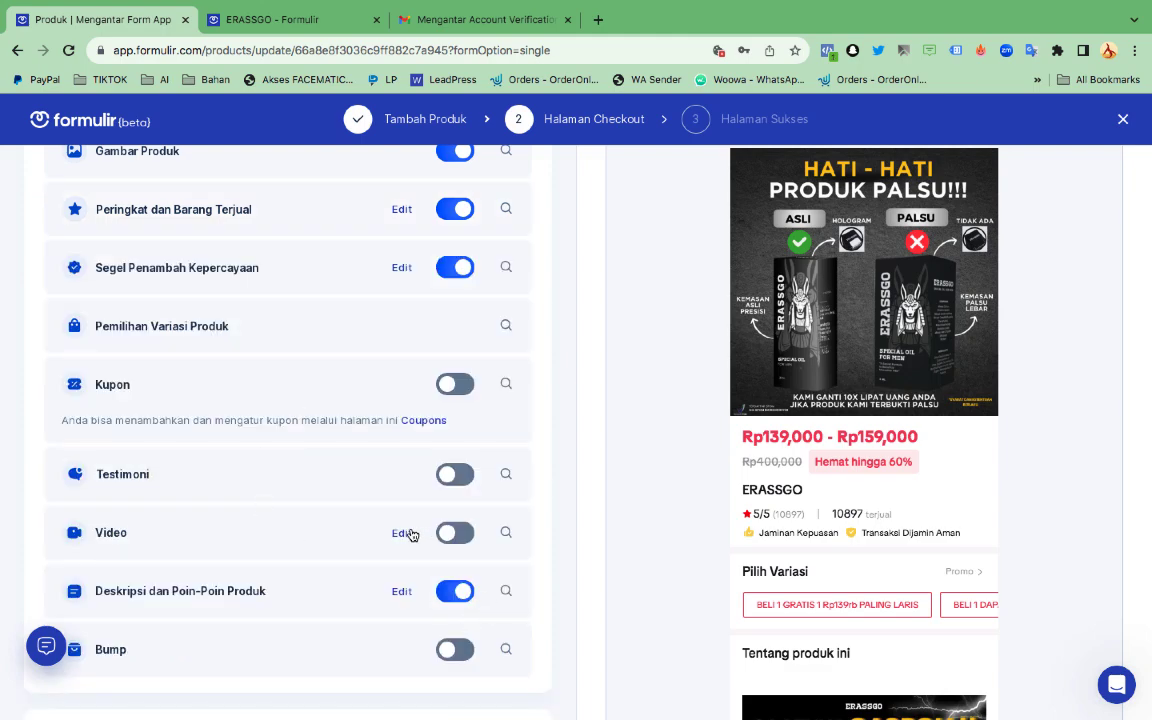
Advance to Halaman Sukses, previewing the 'Terimakasih sudah pesan ERASSGO' message
scroll(731, 529, down, 15)
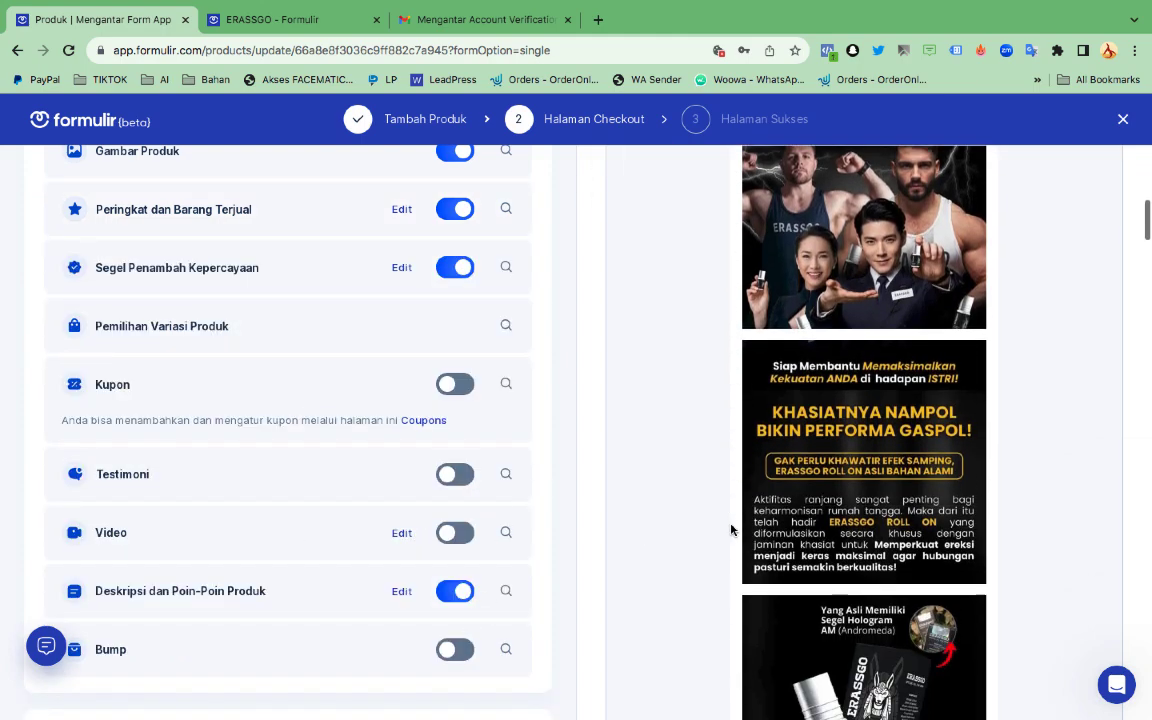
scroll(731, 529, down, 10)
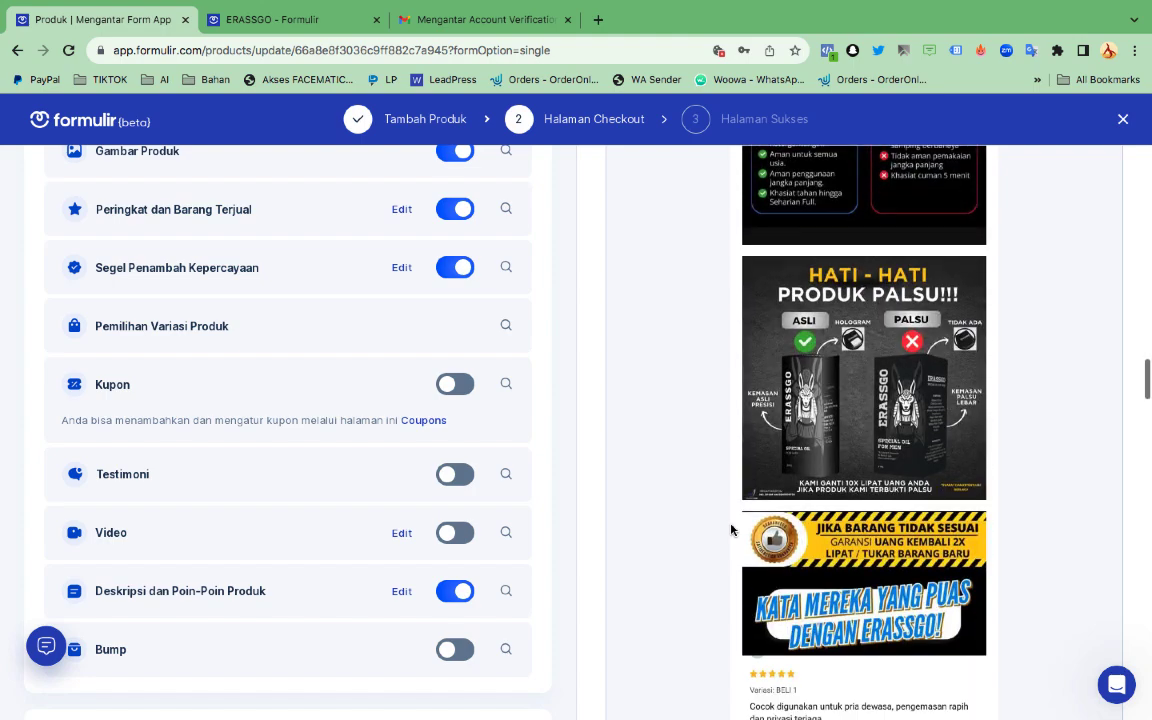
scroll(731, 529, down, 10)
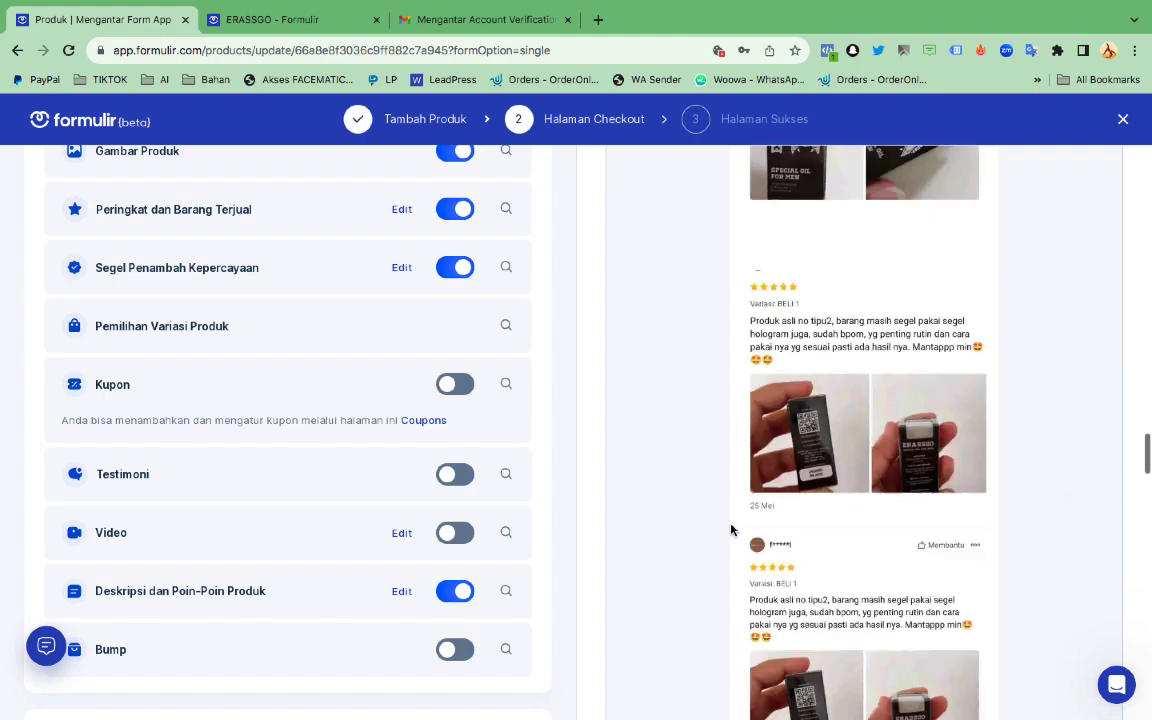
scroll(731, 529, down, 5)
scroll(113, 655, down, 10)
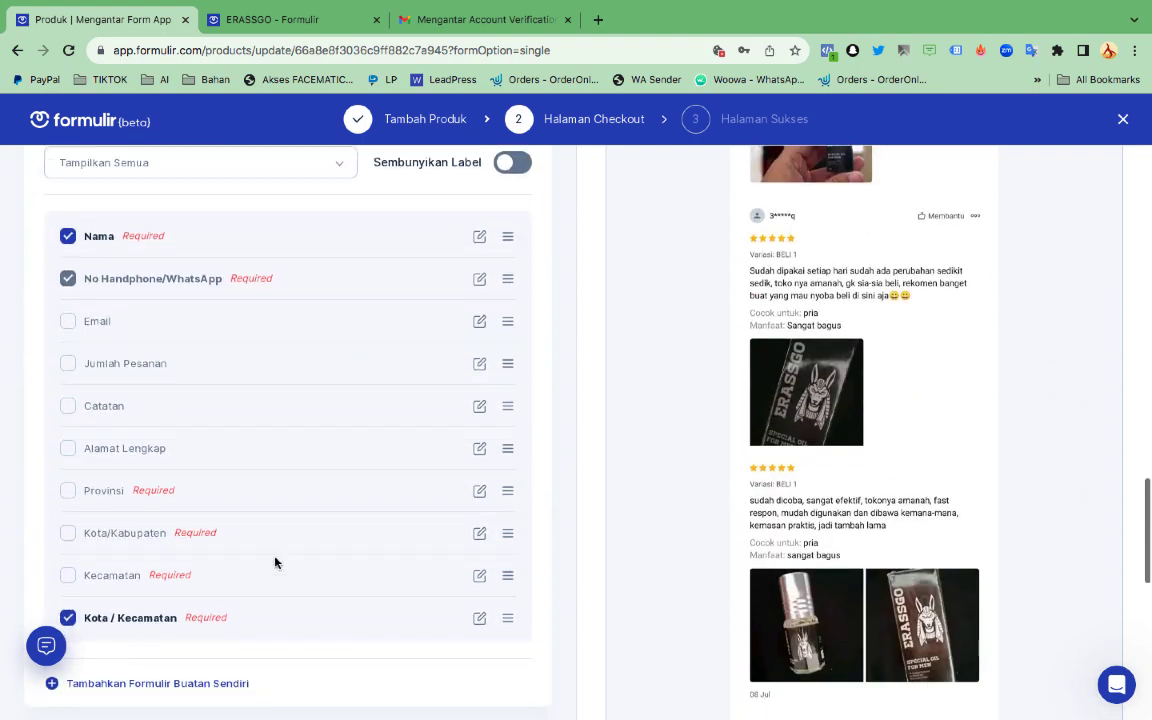
scroll(283, 555, down, 10)
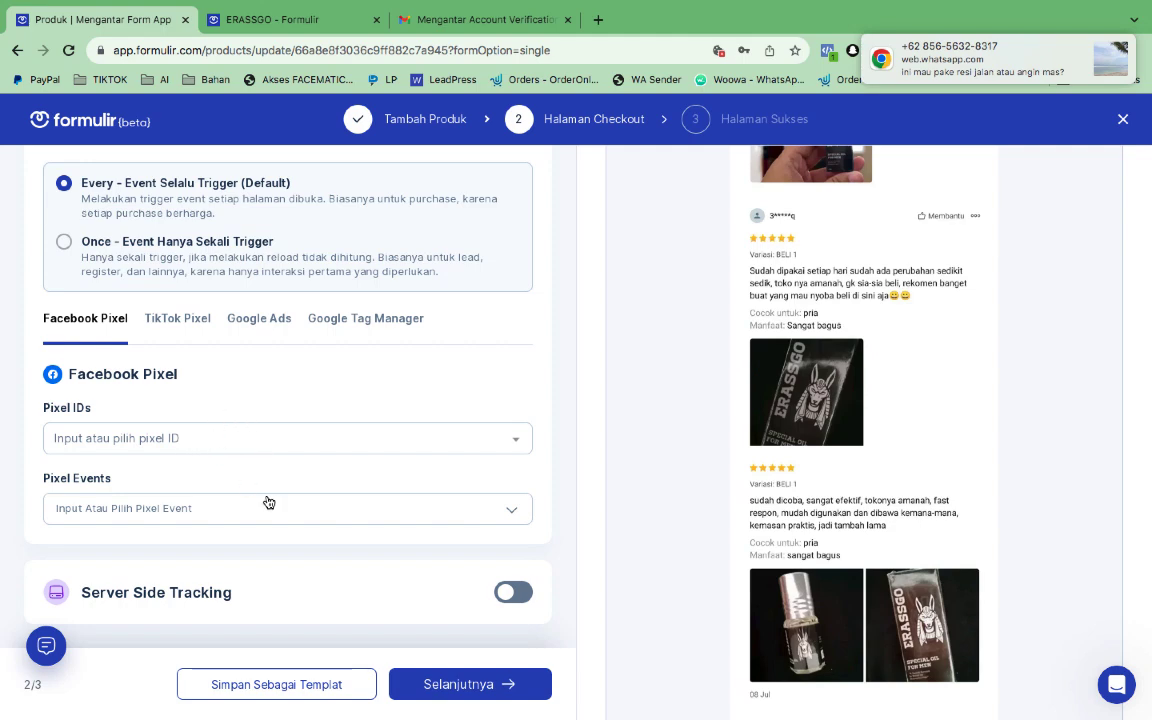
click(494, 687)
scroll(418, 556, down, 10)
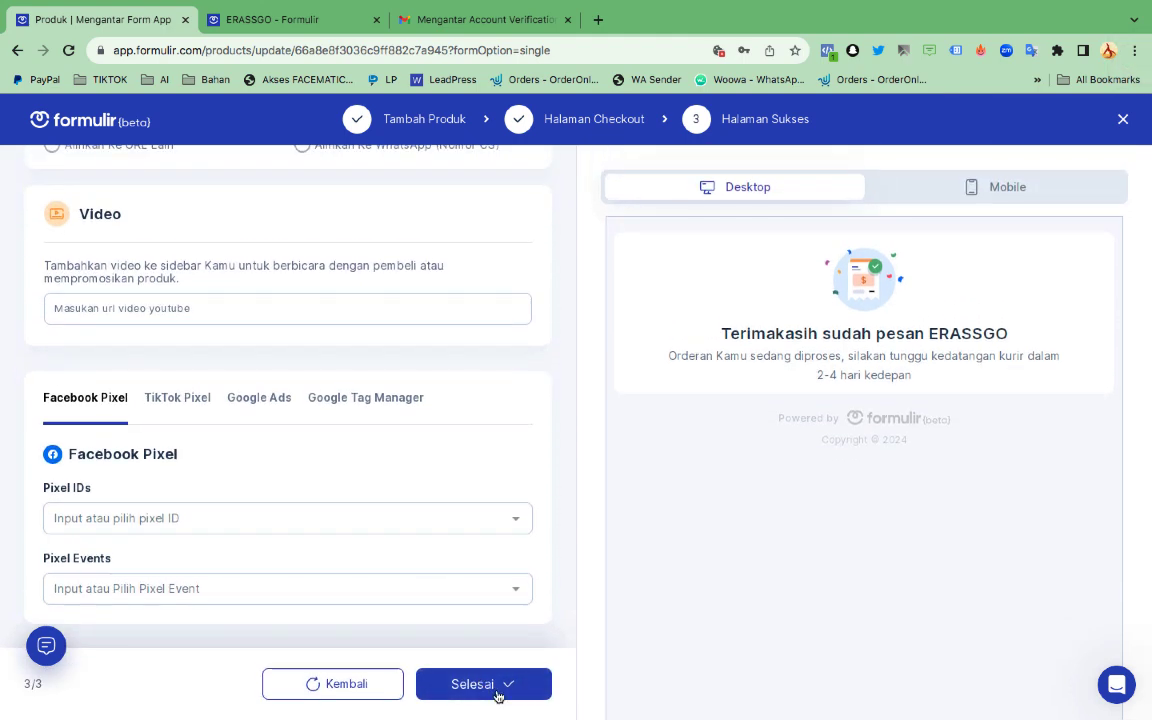
Publish with Selesai and open the live page via Lihat Halaman Checkout
click(495, 690)
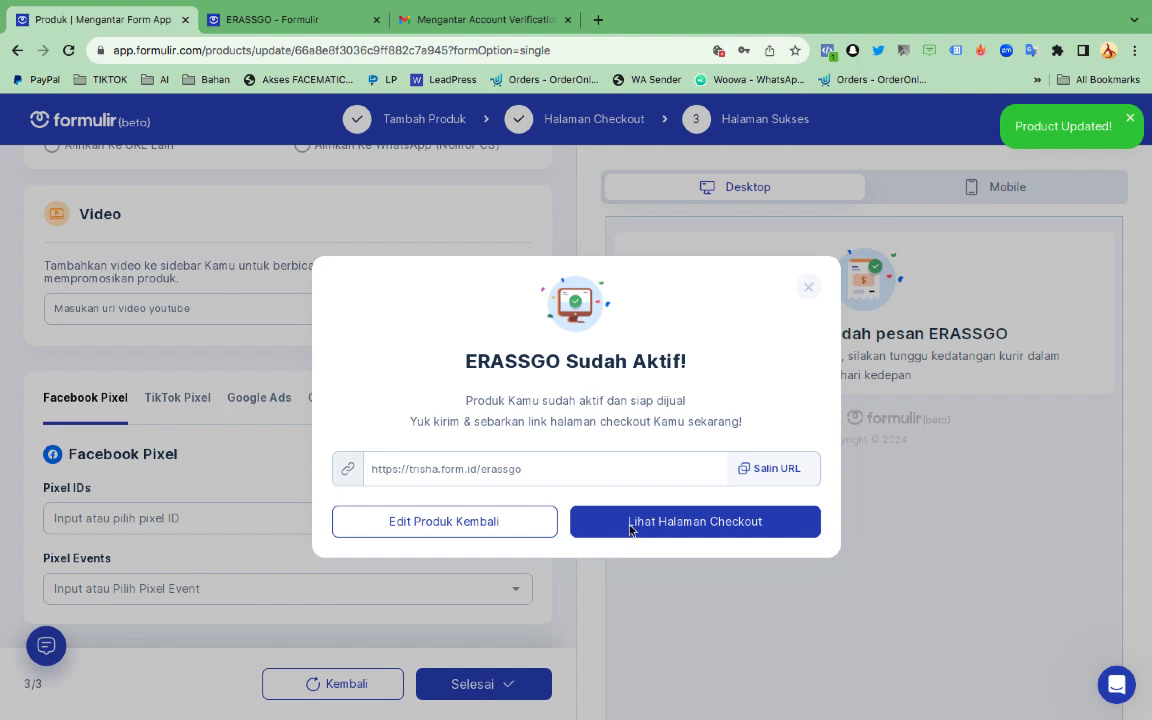
click(630, 522)
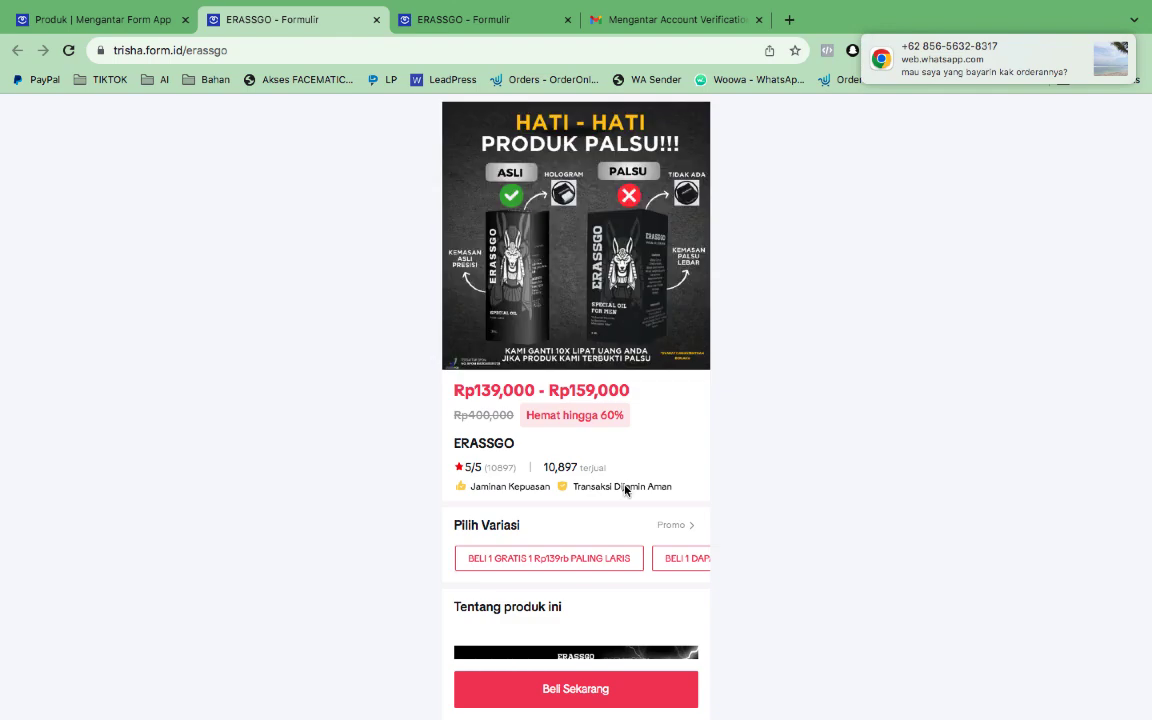
Start an order with Beli Sekarang on the live ERASSGO page to reach Data Penerima
scroll(625, 487, down, 4)
scroll(625, 487, down, 9)
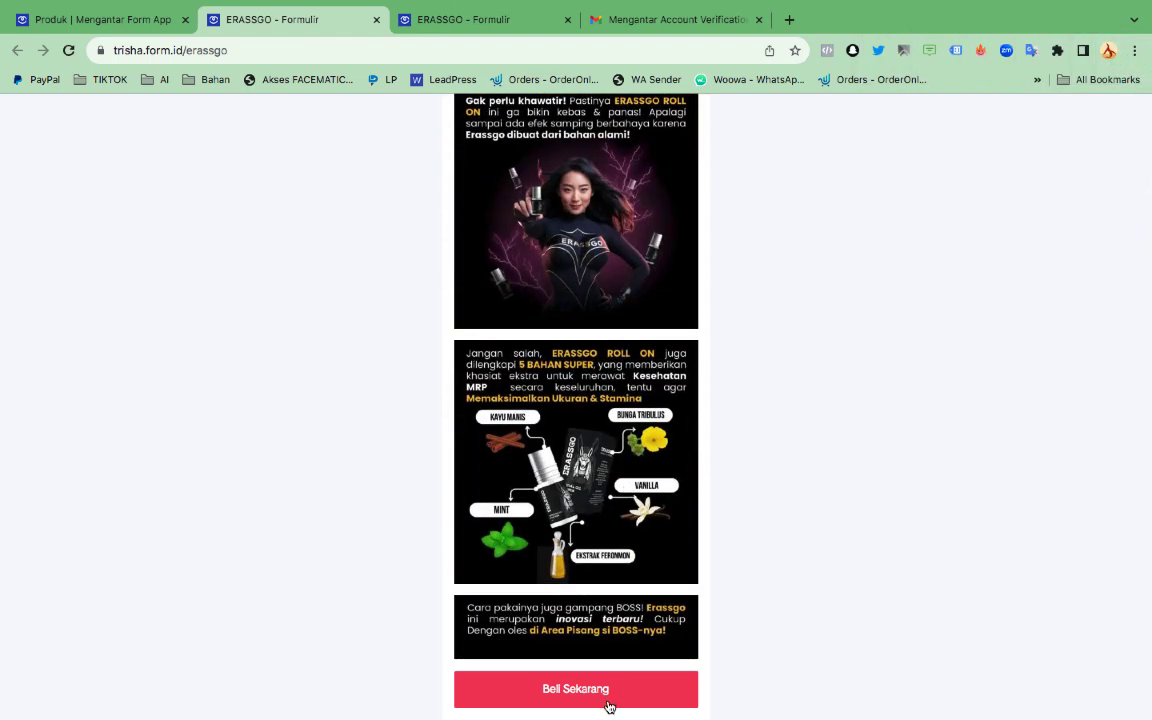
click(576, 689)
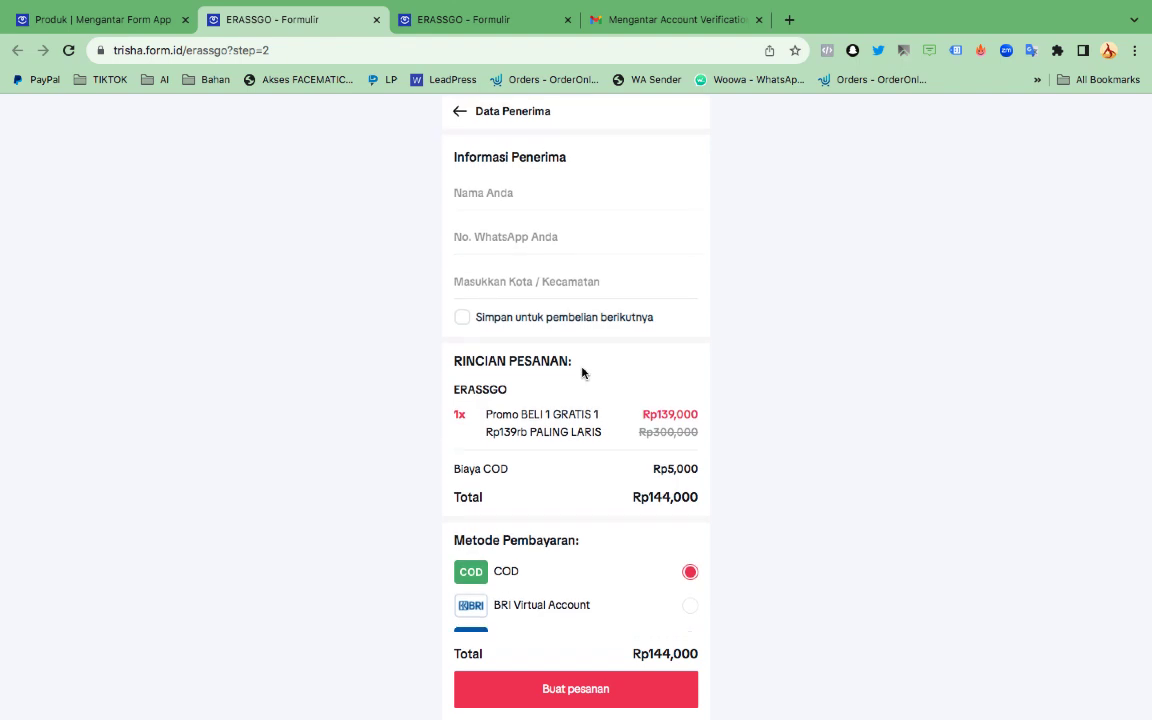
scroll(582, 373, down, 2)
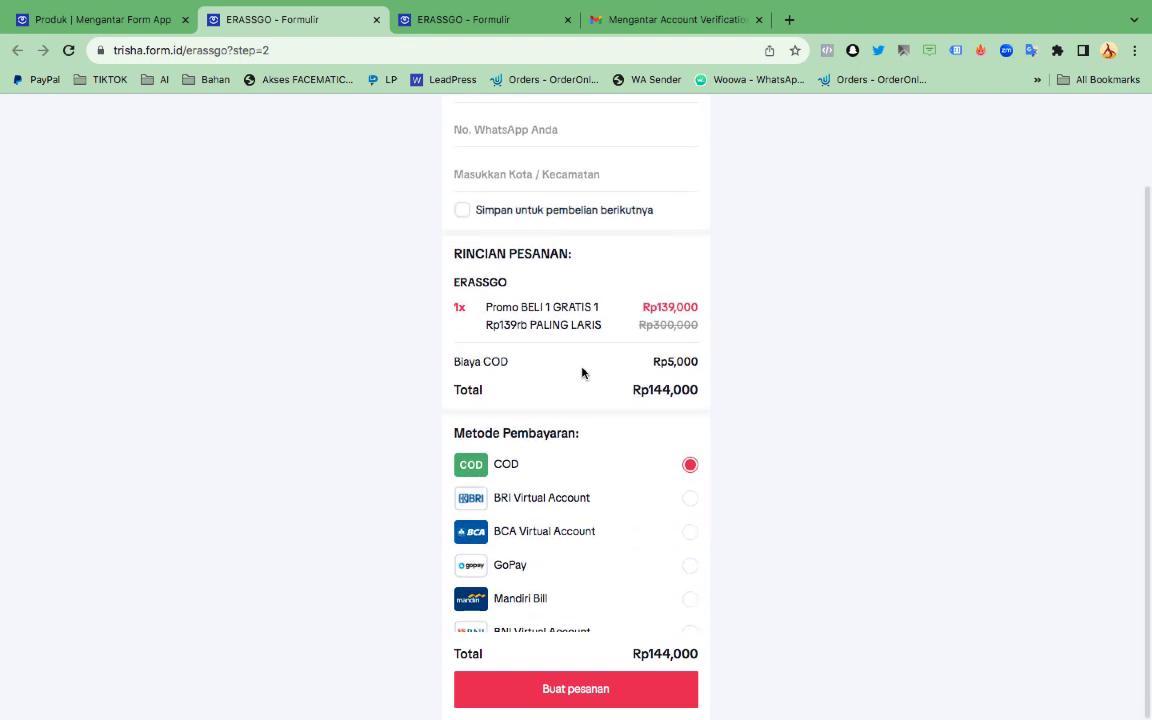
scroll(582, 373, up, 2)
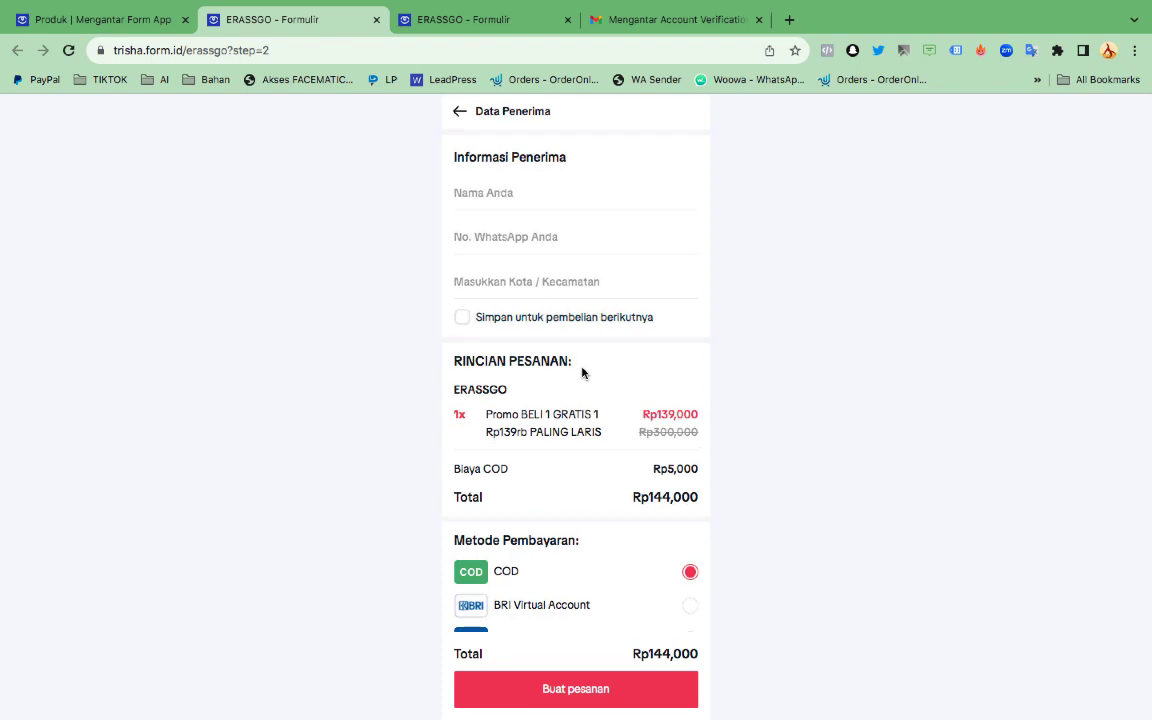